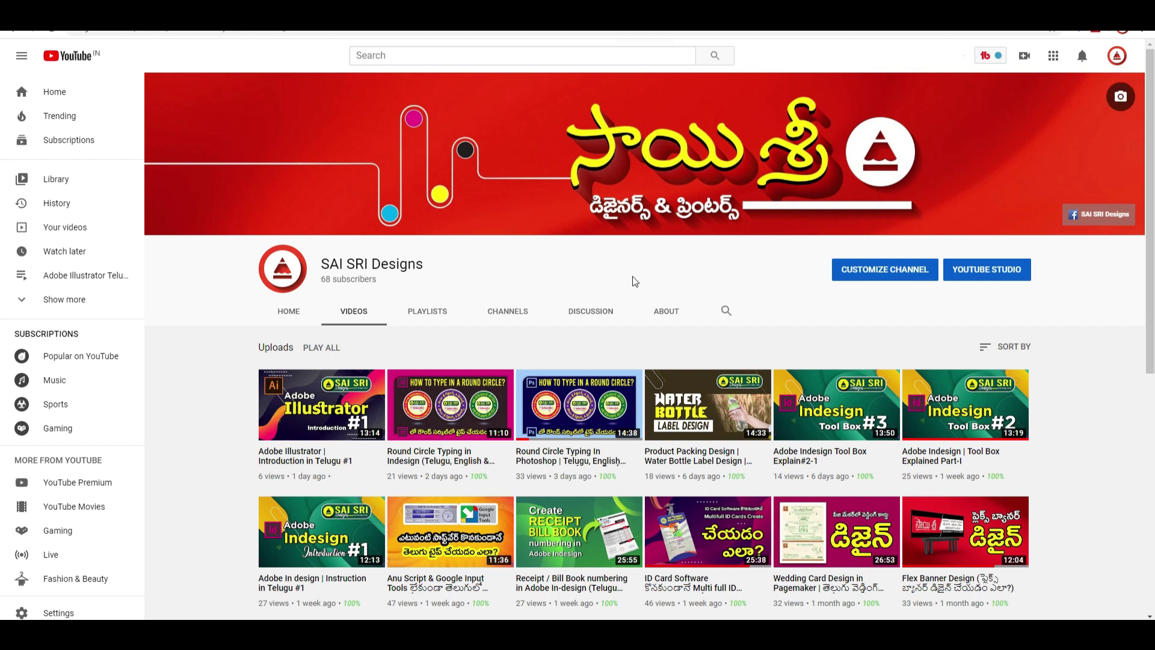
# Step: Switch to the blank Photoshop document and check its image size in millimetres
pyautogui.click(355, 9)
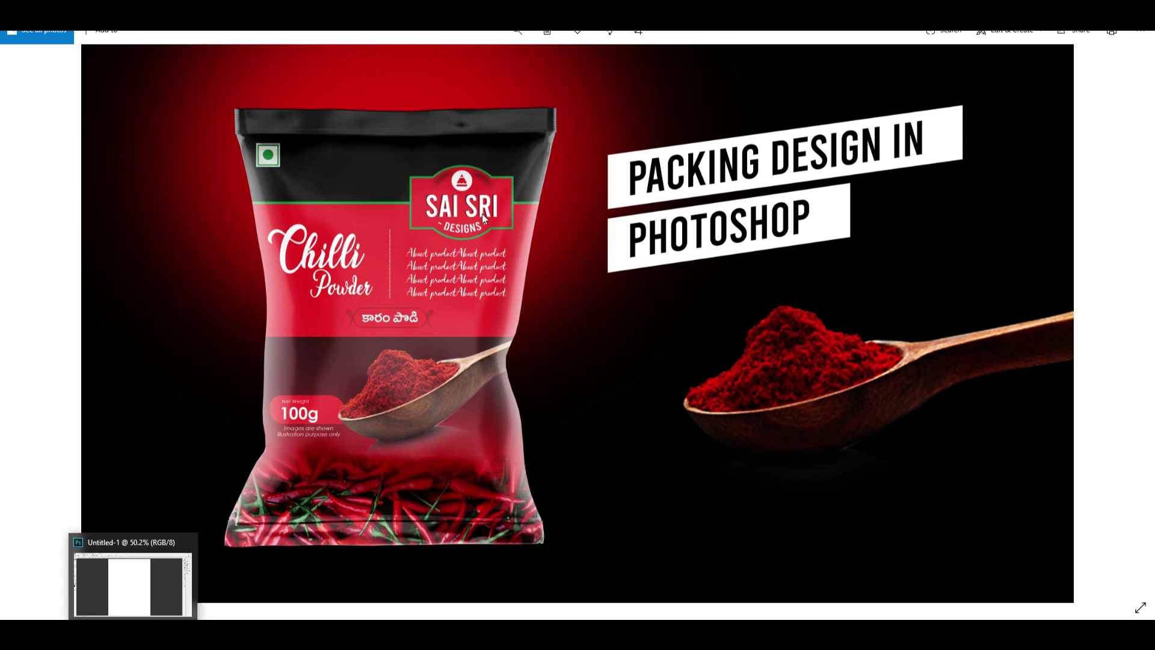
pyautogui.moveTo(133, 634)
pyautogui.click(133, 577)
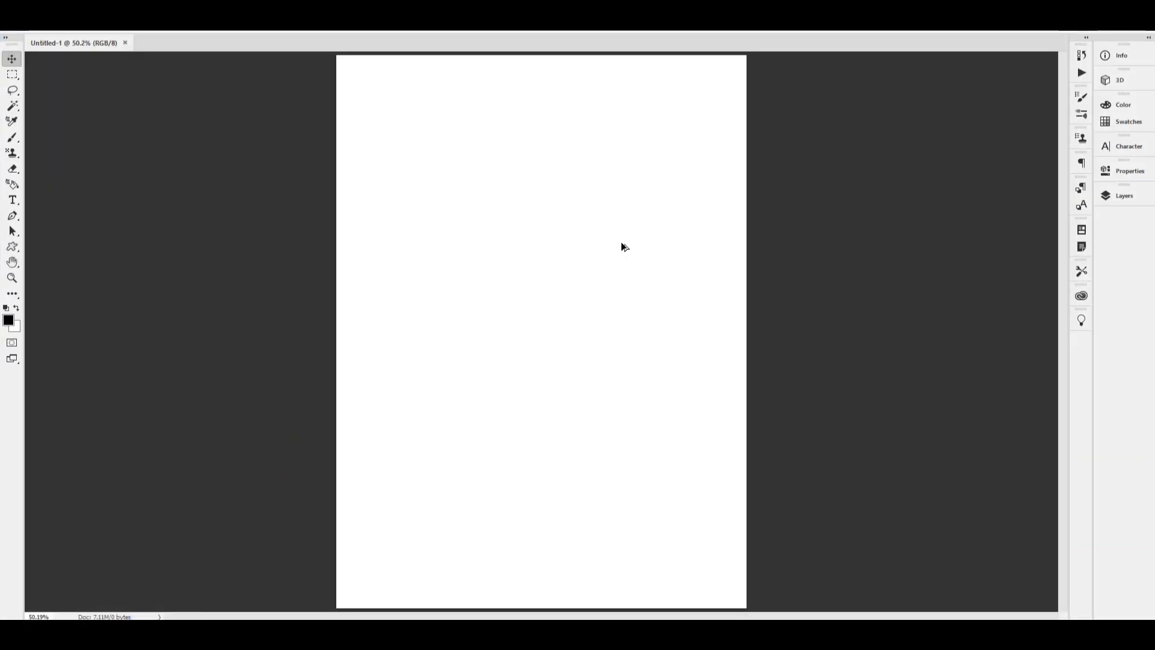
pyautogui.hotkey('ctrl', 'alt', 'i')
pyautogui.click(986, 201)
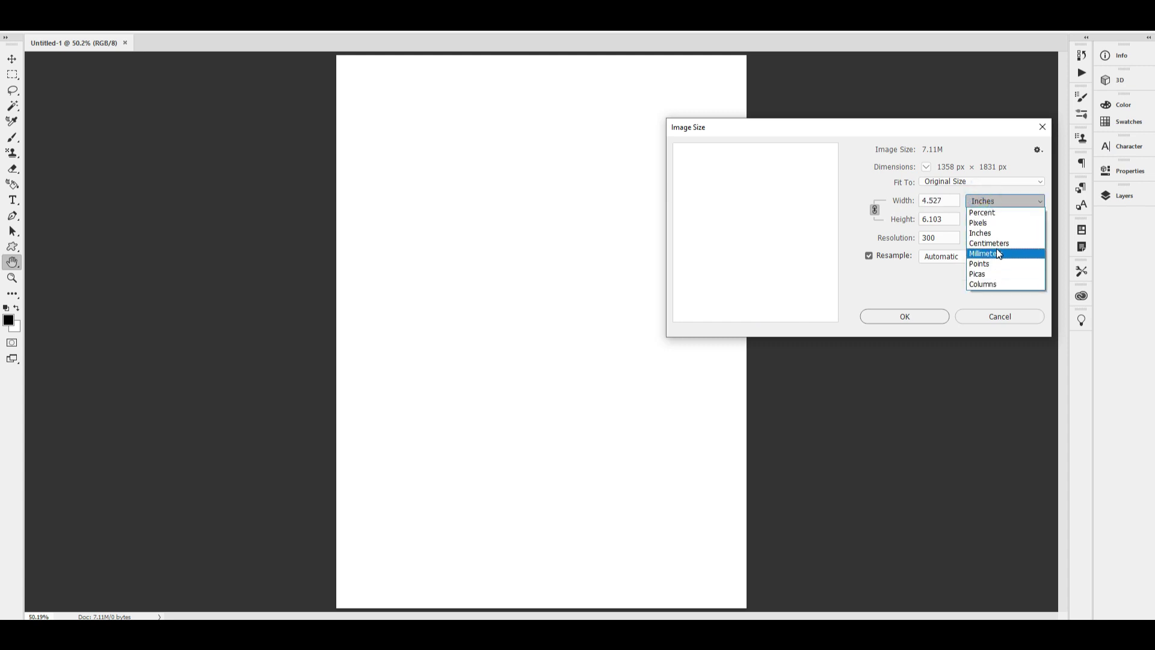
pyautogui.click(996, 250)
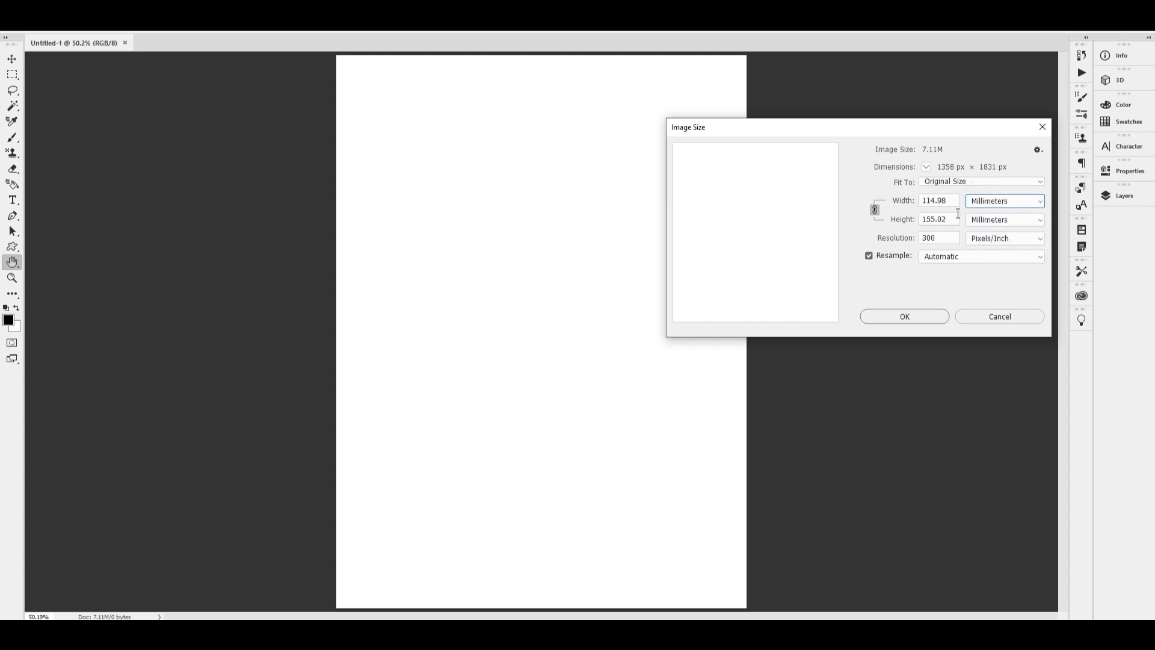
pyautogui.click(1010, 318)
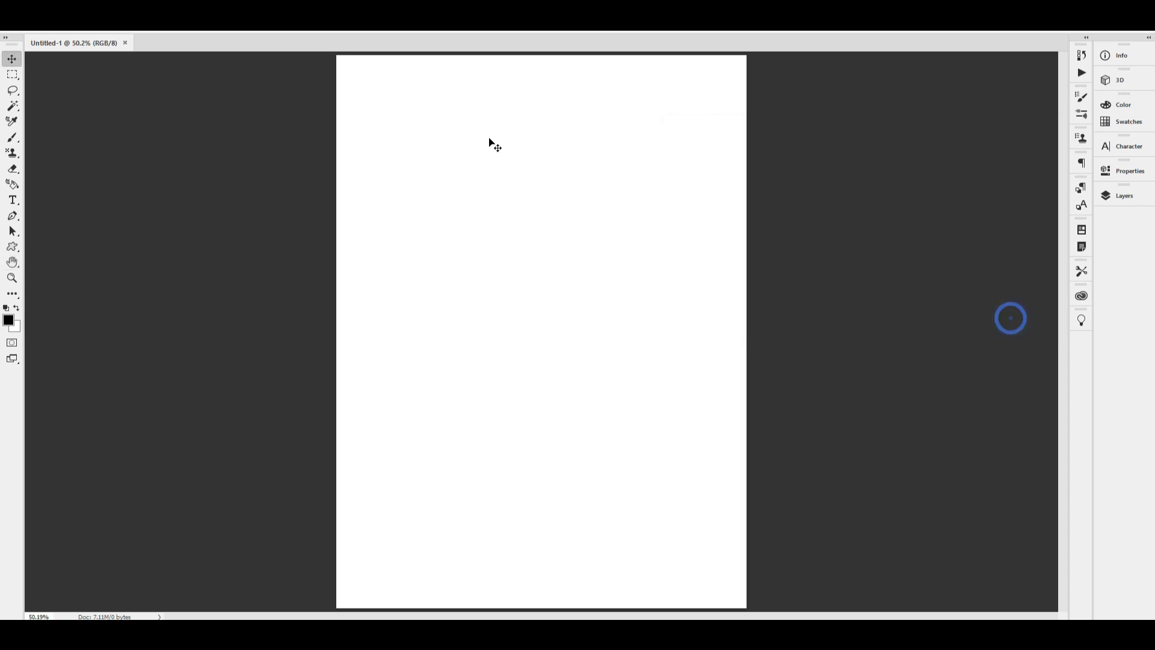
# Step: Compare the blank document with the reference image of the finished chilli powder packet
pyautogui.hotkey('alt', 'Tab')
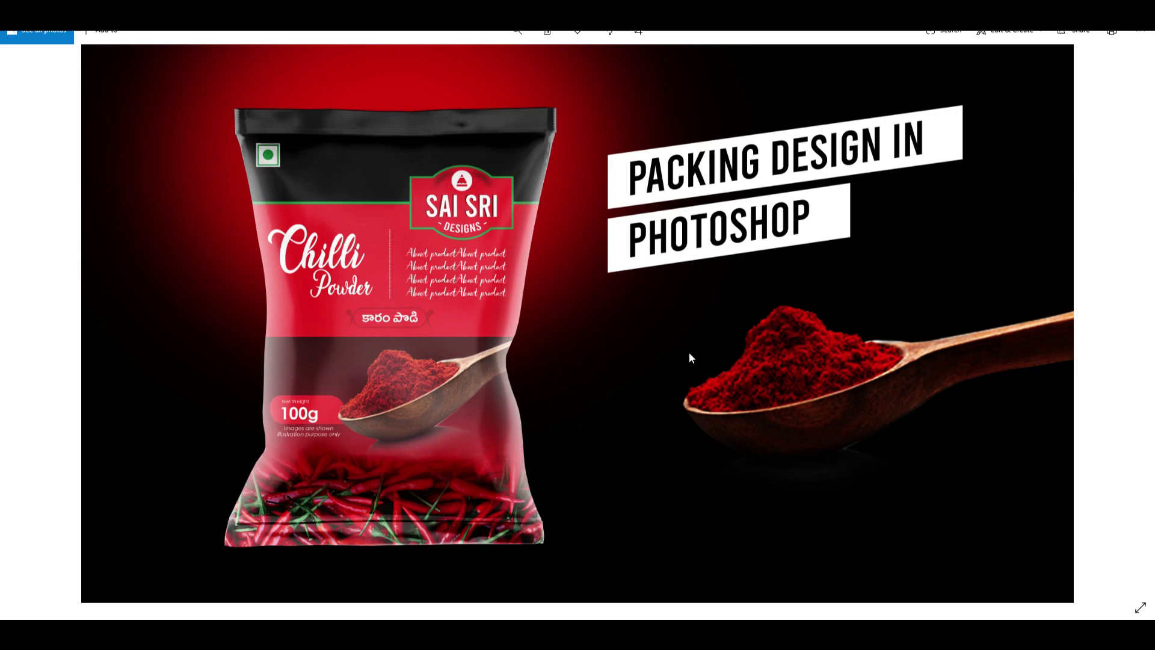
pyautogui.hotkey('alt', 'Tab')
pyautogui.hotkey('alt', 'Tab')
pyautogui.hotkey('alt', 'Tab')
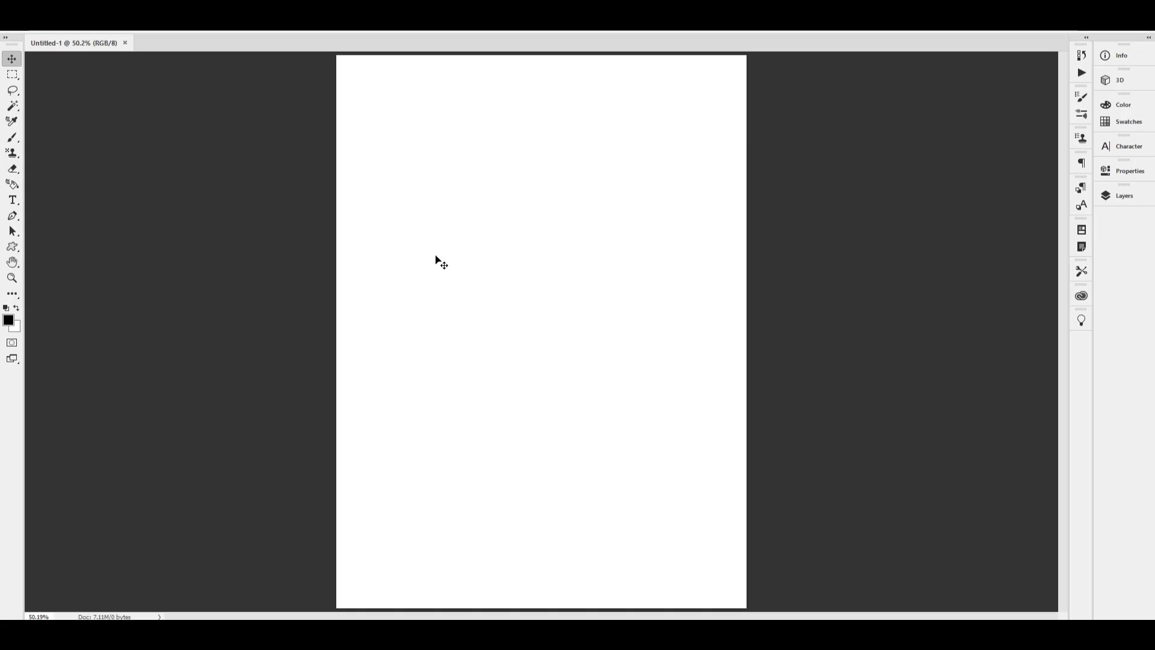
pyautogui.hotkey('alt', 'Tab')
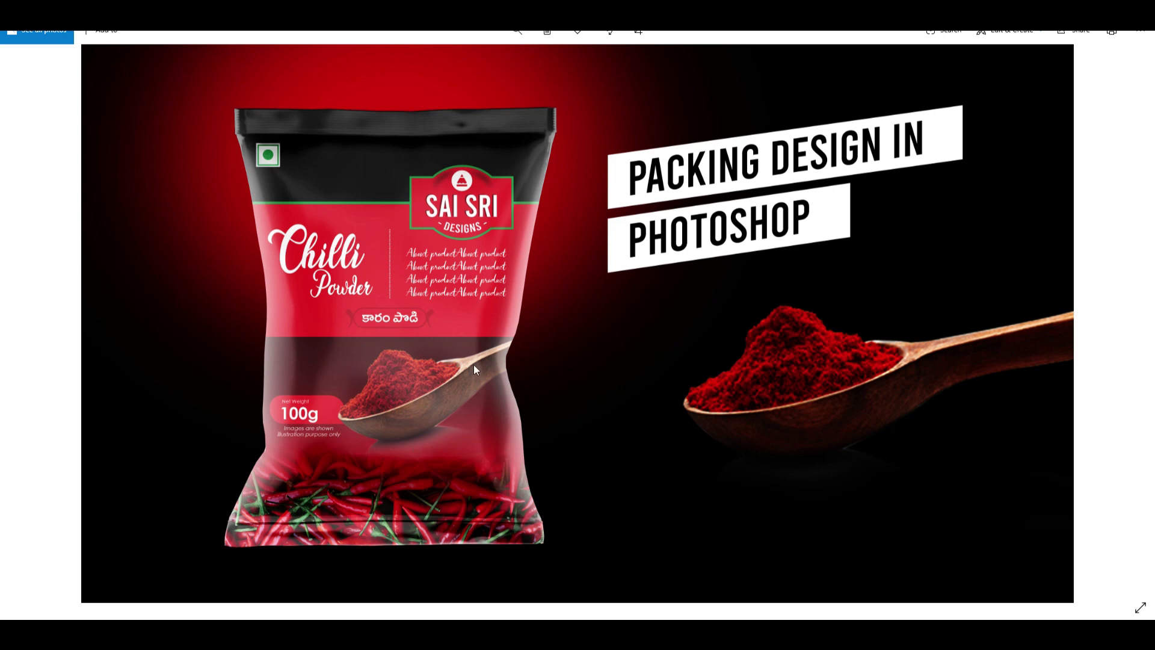
# Step: Copy the large photo of piled red chillies from the Google Images results and paste it into the Photoshop document
pyautogui.hotkey('alt', 'Tab')
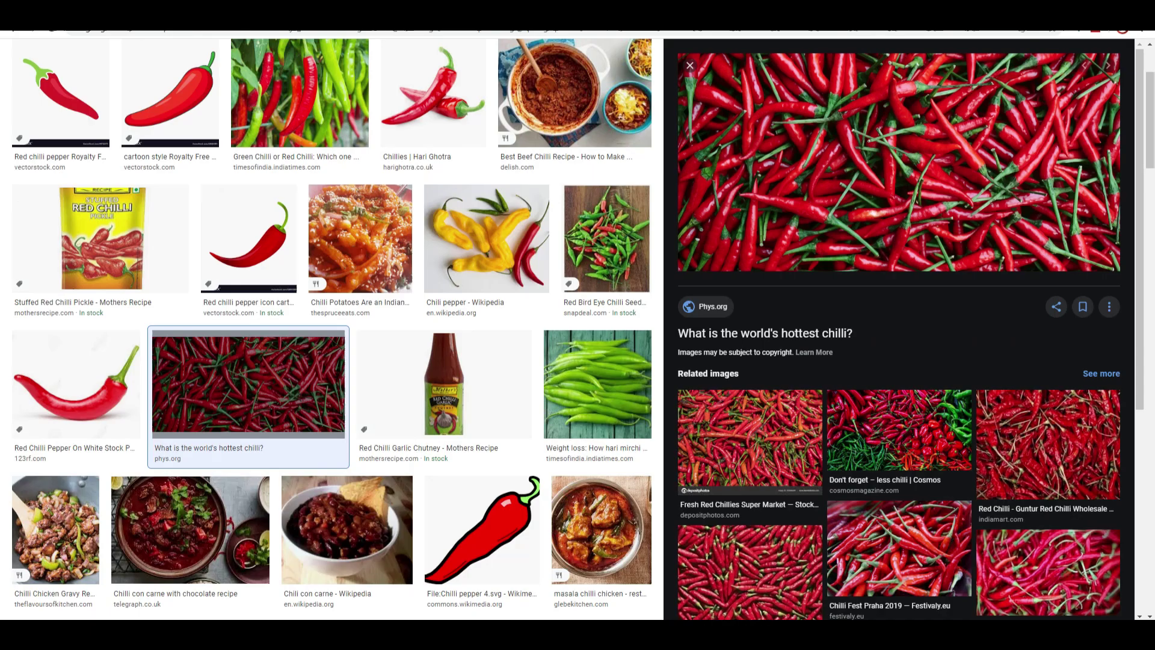
pyautogui.scroll(2, 241, 283)
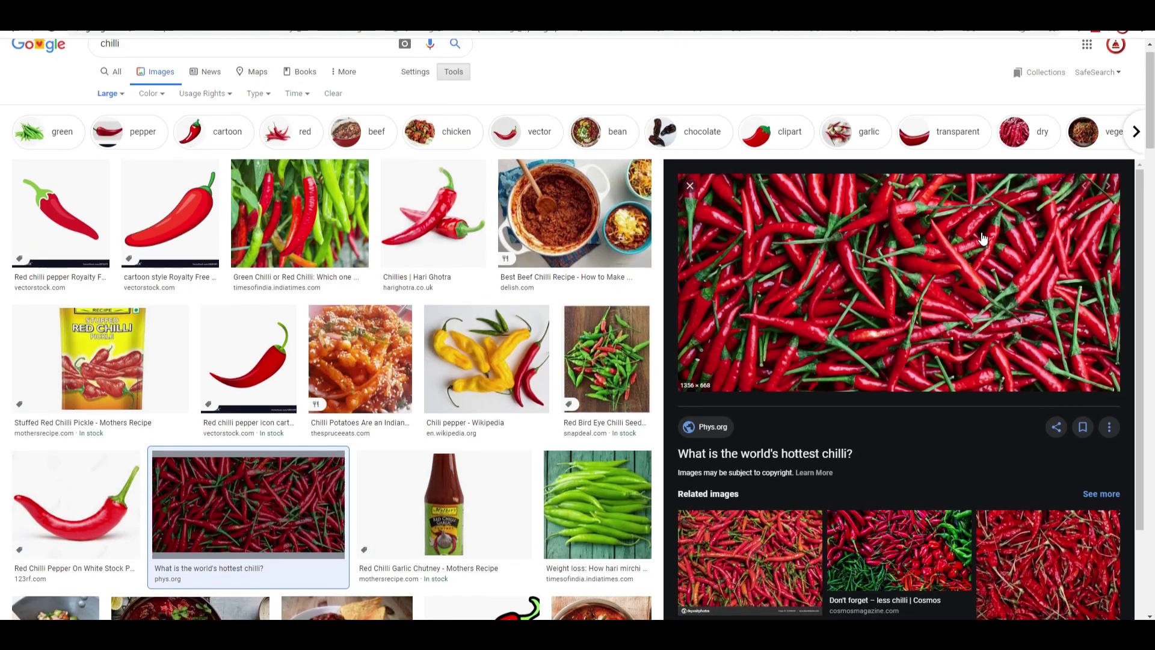
pyautogui.rightClick(921, 260)
pyautogui.click(959, 383)
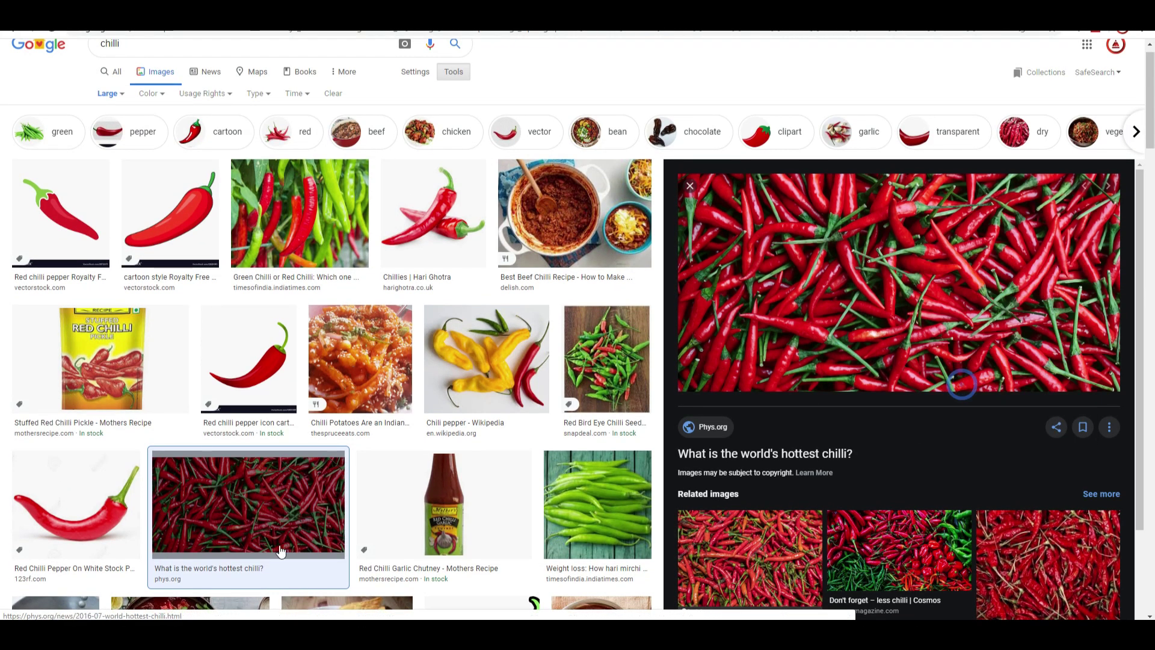
pyautogui.hotkey('alt', 'Tab')
pyautogui.click(531, 462)
pyautogui.hotkey('ctrl', 'v')
# Step: Move the chilli photo to the lower edge of the canvas and scale it to the canvas width
pyautogui.moveTo(590, 344); pyautogui.dragTo(581, 519)
pyautogui.hotkey('ctrl', 't')
pyautogui.moveTo(741, 510); pyautogui.dragTo(694, 526)
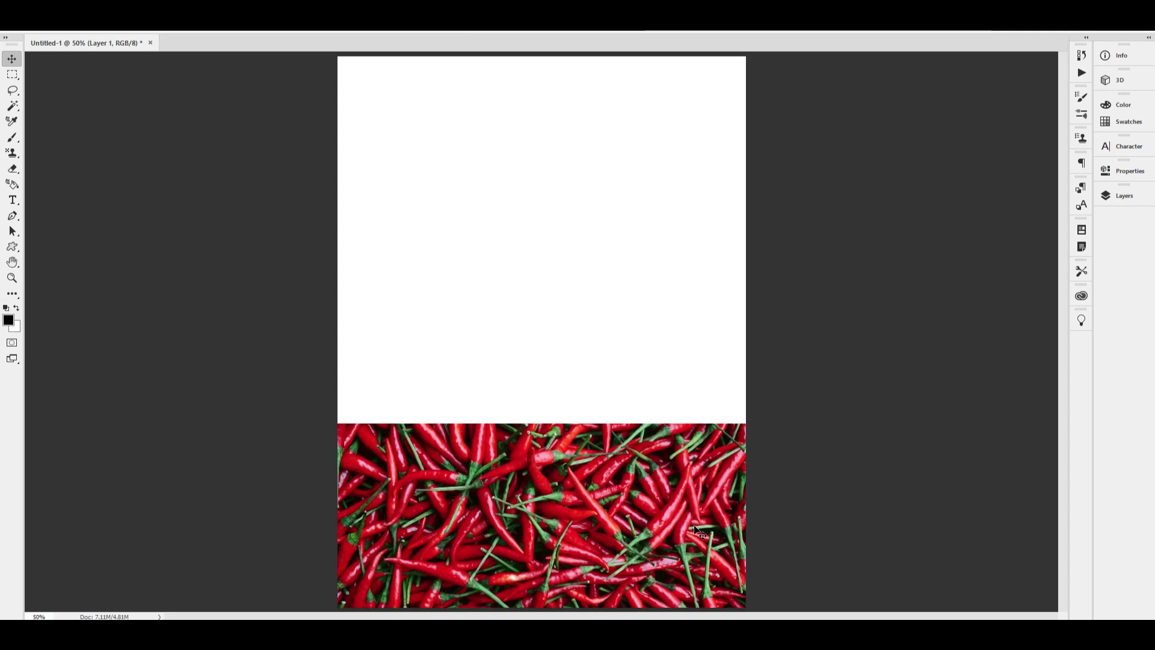
pyautogui.hotkey('ctrl', '-')
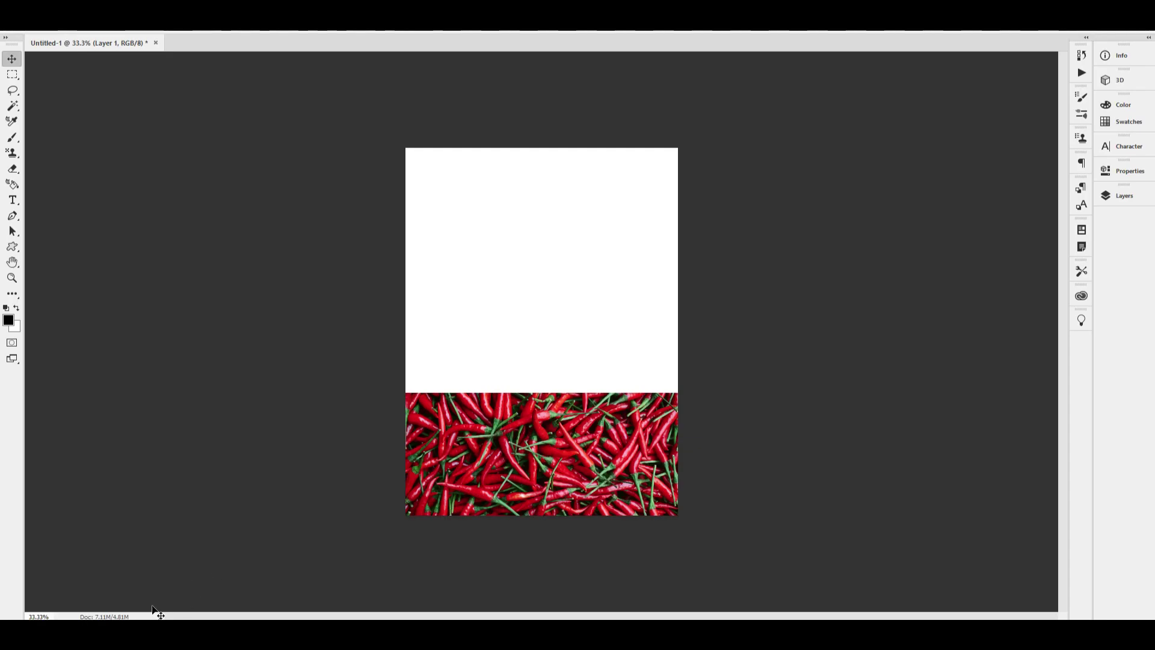
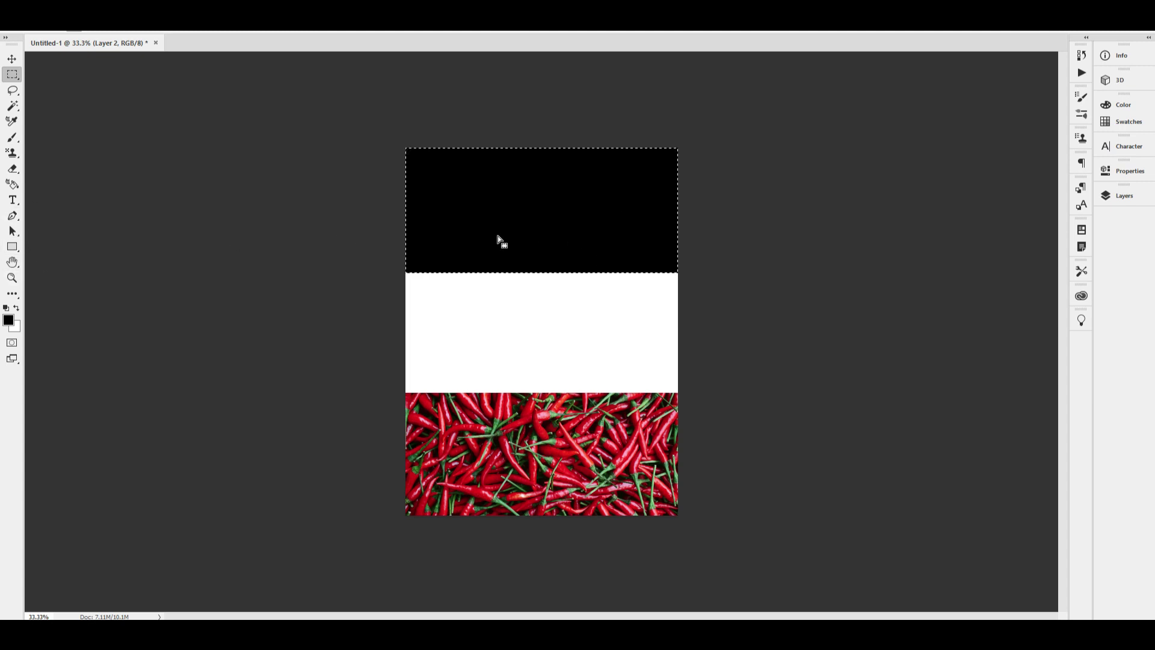
# Step: Delete the black-filled layer and draw a black rectangle of about 1496 × 573 px across the upper canvas instead
pyautogui.hotkey('ctrl', 'd')
pyautogui.press('Delete')
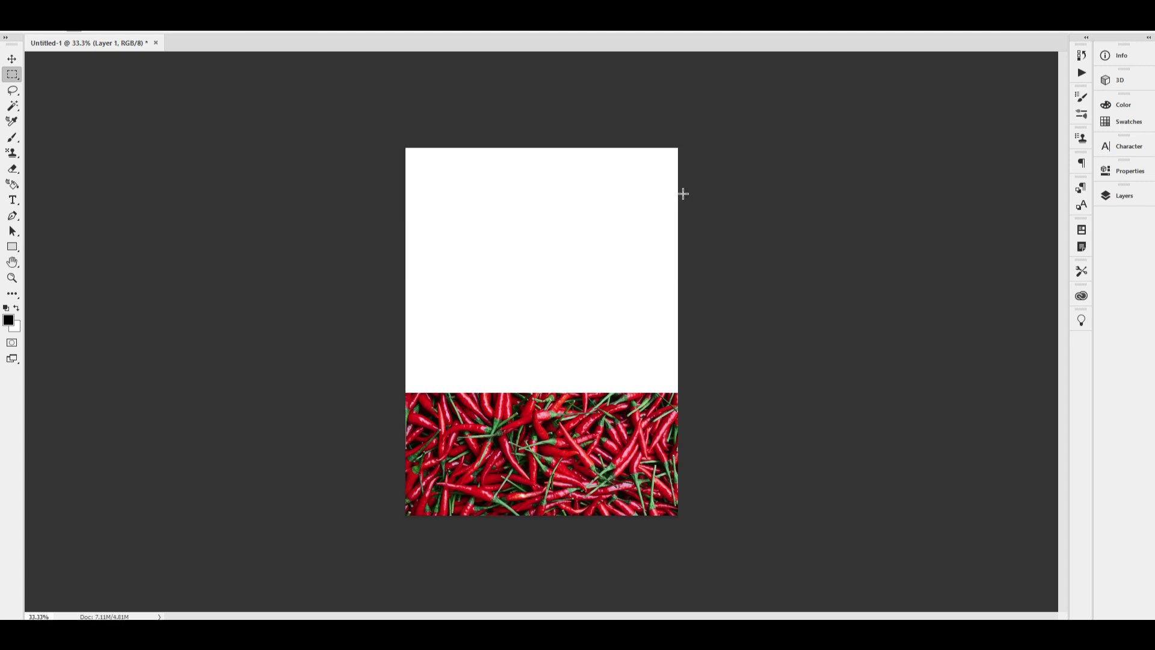
pyautogui.click(12, 248)
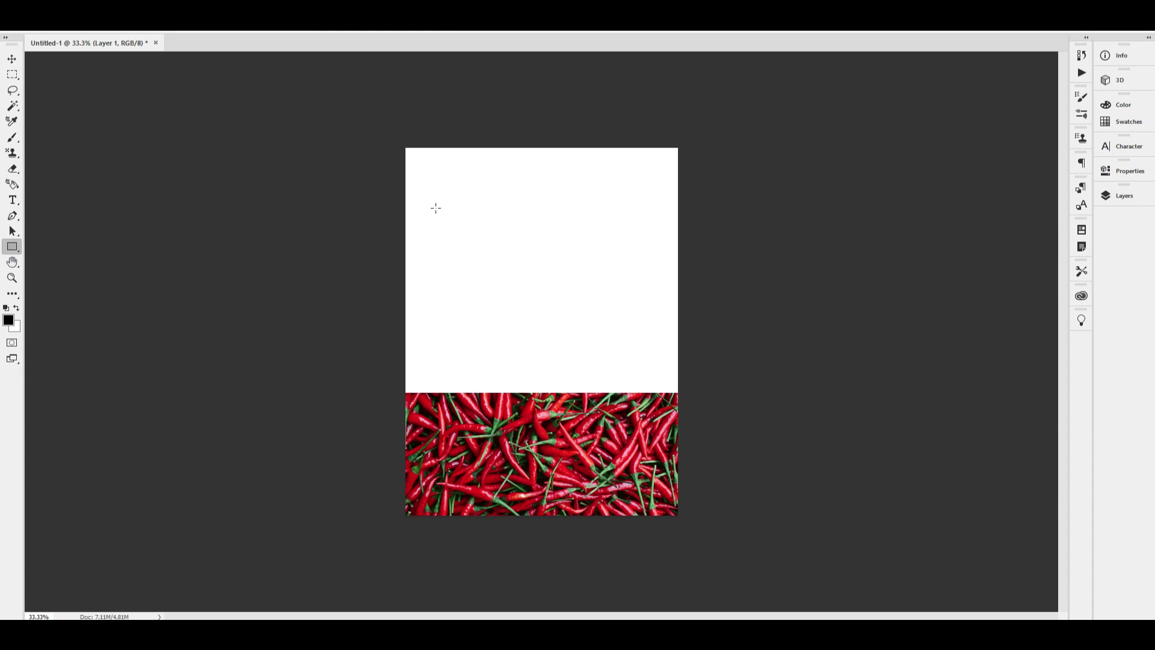
pyautogui.moveTo(392, 133); pyautogui.dragTo(690, 246)
# Step: Move the black rectangle up to a Y position of about -91 px and compare the layout with the reference packet
pyautogui.click(11, 59)
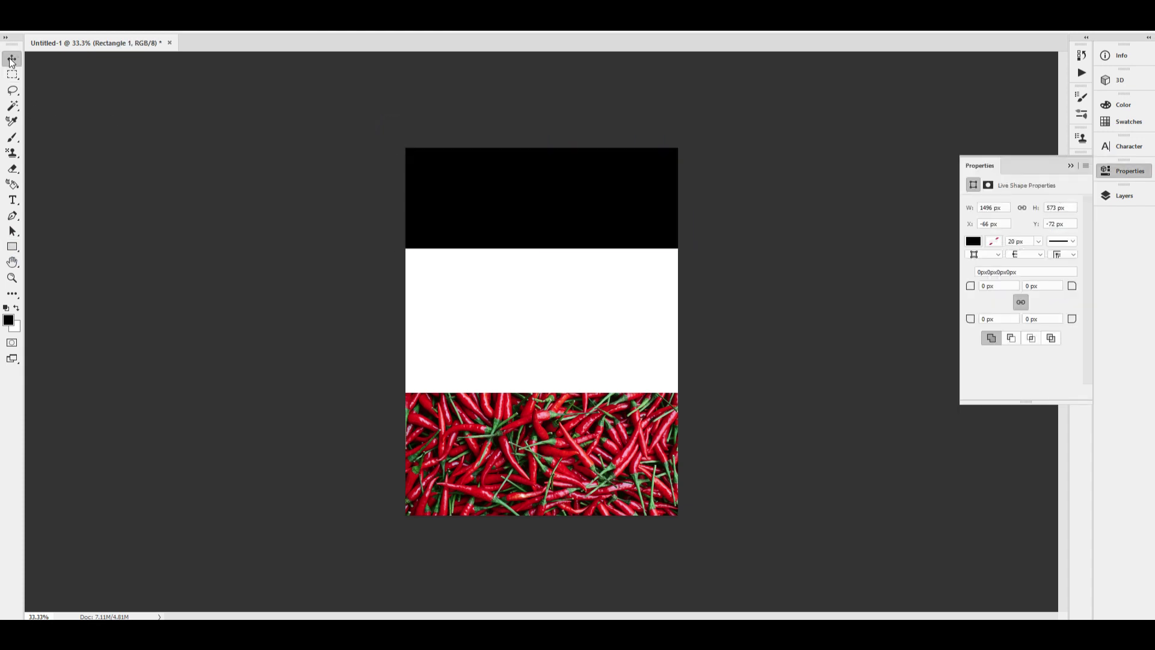
pyautogui.moveTo(523, 222); pyautogui.dragTo(516, 187)
pyautogui.hotkey('shift', 'Up')
pyautogui.hotkey('shift', 'Up')
pyautogui.hotkey('ctrl', '0')
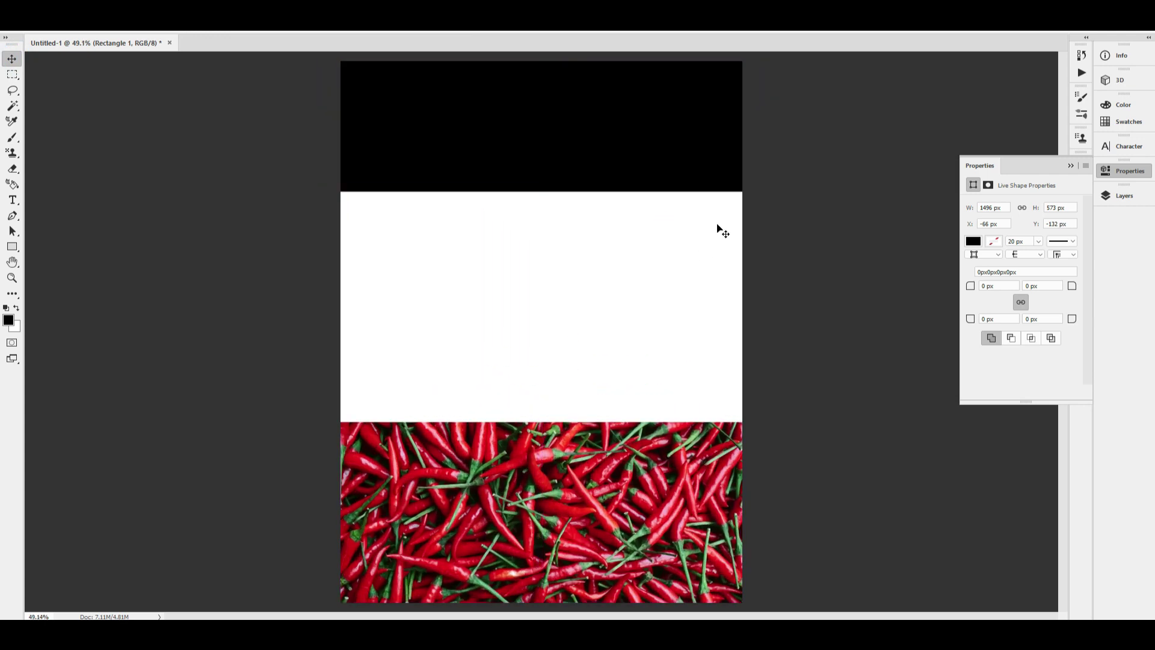
pyautogui.moveTo(619, 166); pyautogui.dragTo(619, 178)
pyautogui.hotkey('ctrl', '-')
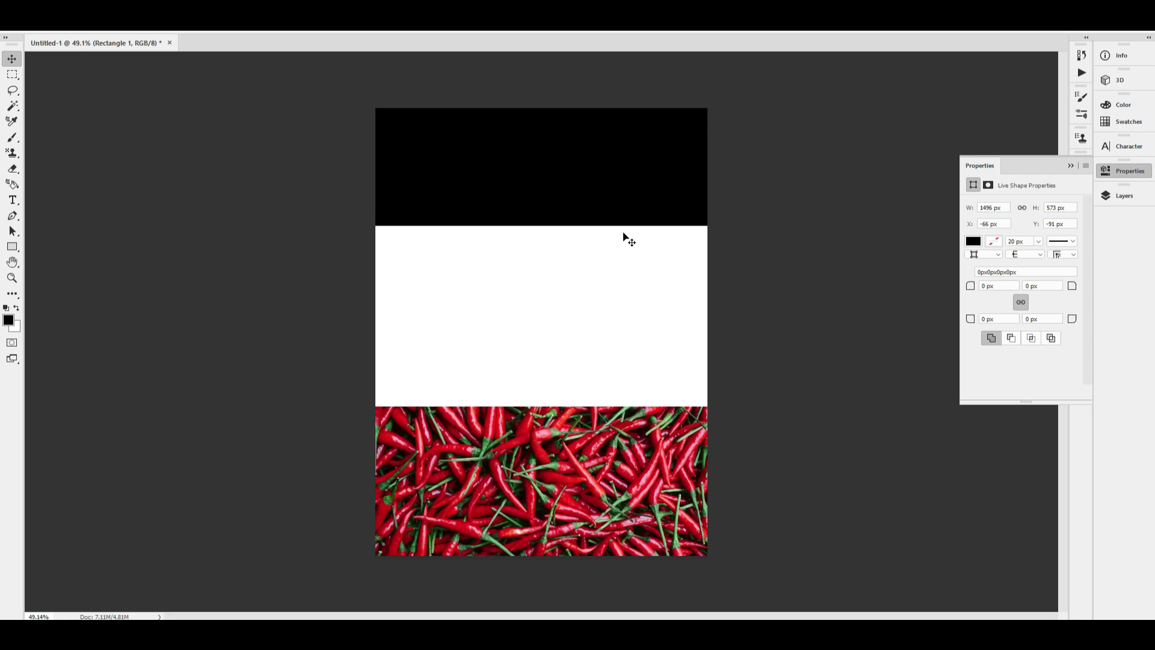
pyautogui.hotkey('ctrl', '-')
pyautogui.hotkey('alt', 'Tab')
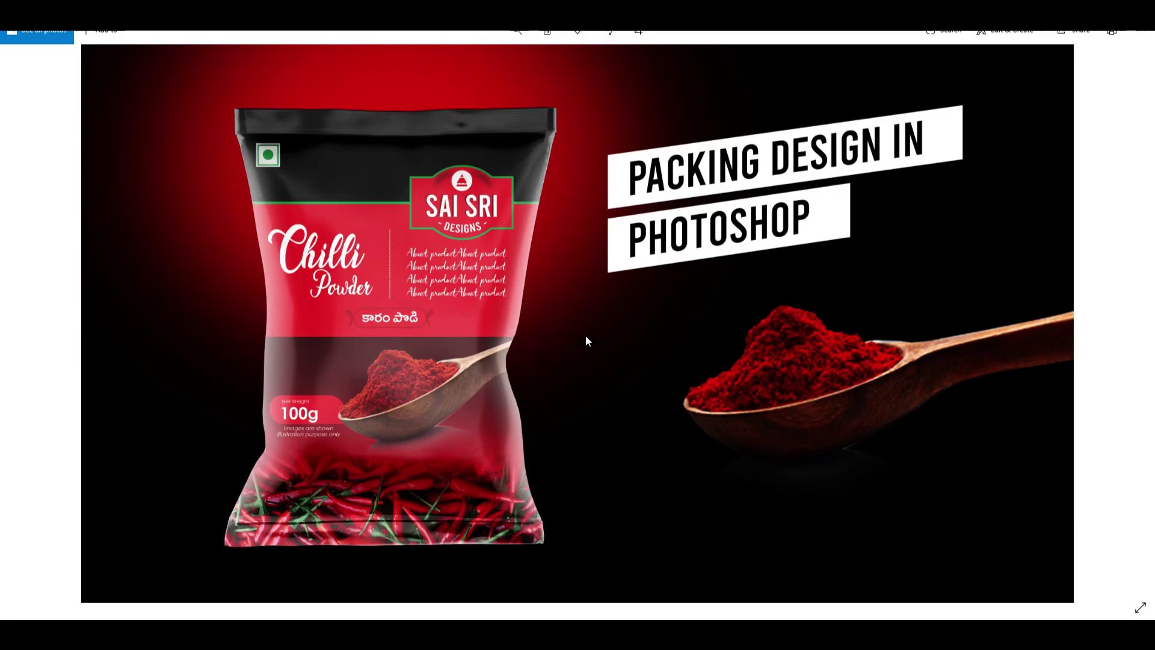
pyautogui.hotkey('alt', 'Tab')
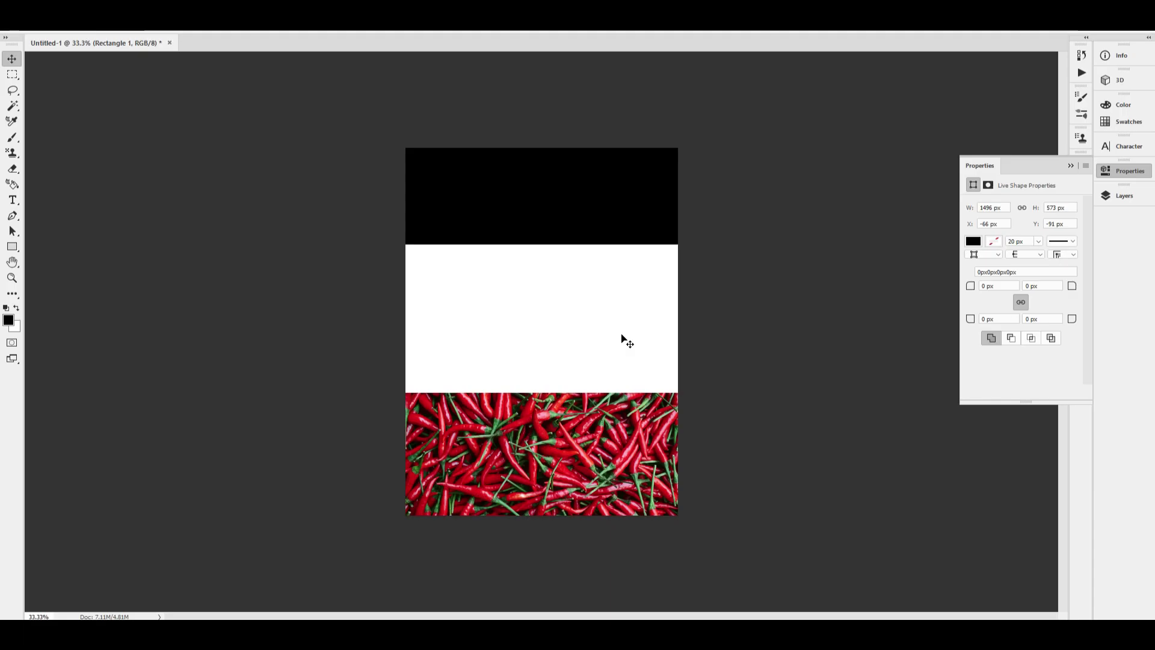
# Step: Duplicate the black rectangle and place the copy directly below the original
pyautogui.moveTo(584, 210); pyautogui.dragTo(595, 319)
pyautogui.press('Down')
pyautogui.press('Down')
pyautogui.press('Down')
# Step: Fill the duplicated rectangle with red, using CMYK 0, 100, 100, 0
pyautogui.click(9, 321)
pyautogui.press('Tab')
pyautogui.press('Tab')
pyautogui.press('Tab')
pyautogui.press('Tab')
pyautogui.write('0')
pyautogui.press('Tab')
pyautogui.write('100')
pyautogui.press('Tab')
pyautogui.write('100')
pyautogui.press('Tab')
pyautogui.write('0')
pyautogui.press('Return')
pyautogui.hotkey('alt', 'BackSpace')
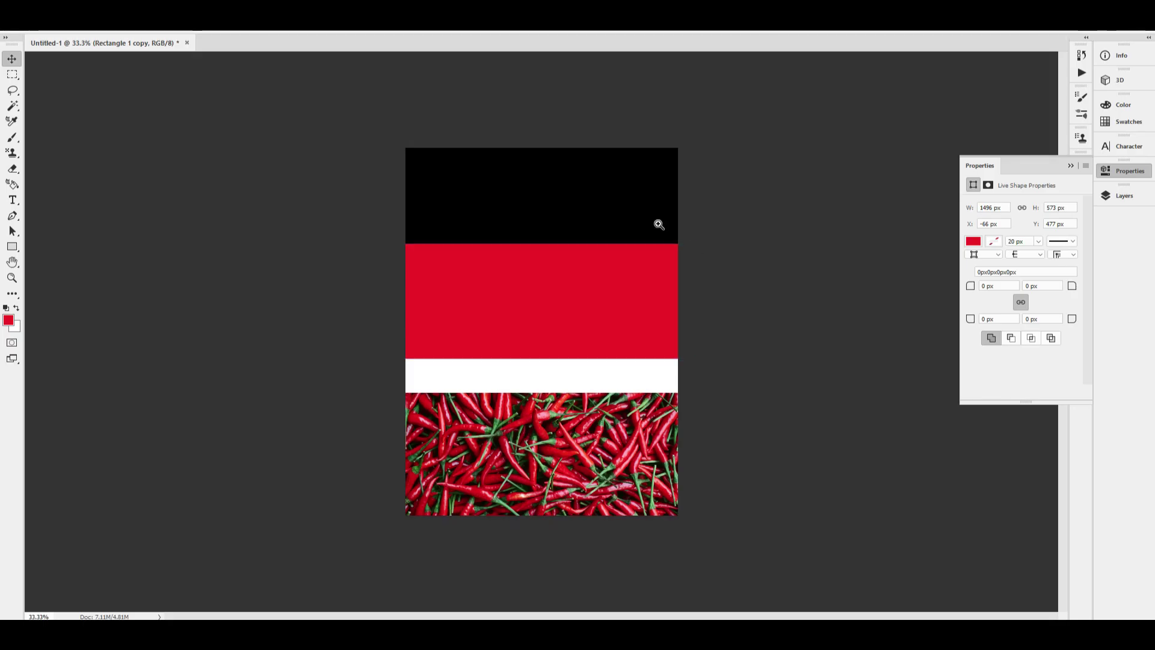
# Step: Nudge the red rectangle down, duplicate it, and shift the copy up to a Y position of 487 px
pyautogui.click(659, 225)
pyautogui.hotkey('shift', 'Down')
pyautogui.hotkey('shift', 'Down')
pyautogui.hotkey('shift', 'Down')
pyautogui.hotkey('ctrl', 'j')
pyautogui.hotkey('shift', 'Up')
pyautogui.hotkey('shift', 'Up')
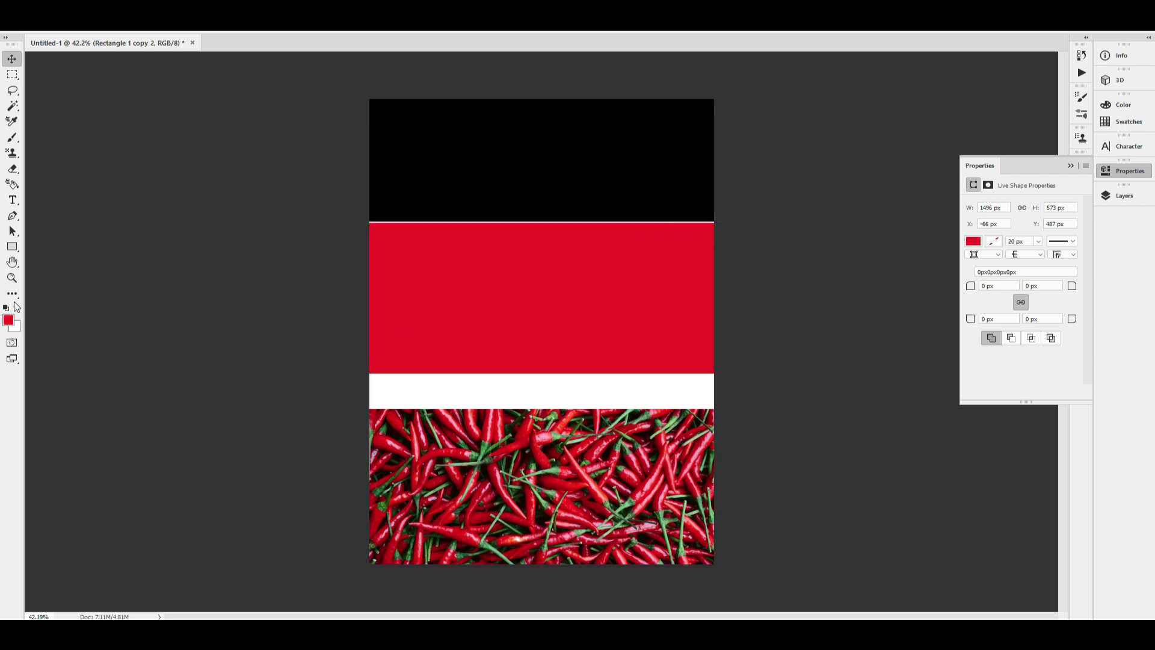
# Step: Fill the new rectangle copy with green, using CMYK 100, 0, 100, 0
pyautogui.click(9, 321)
pyautogui.press('Tab')
pyautogui.press('Tab')
pyautogui.press('Tab')
pyautogui.write('100')
pyautogui.press('Tab')
pyautogui.write('0')
pyautogui.press('Tab')
pyautogui.press('Return')
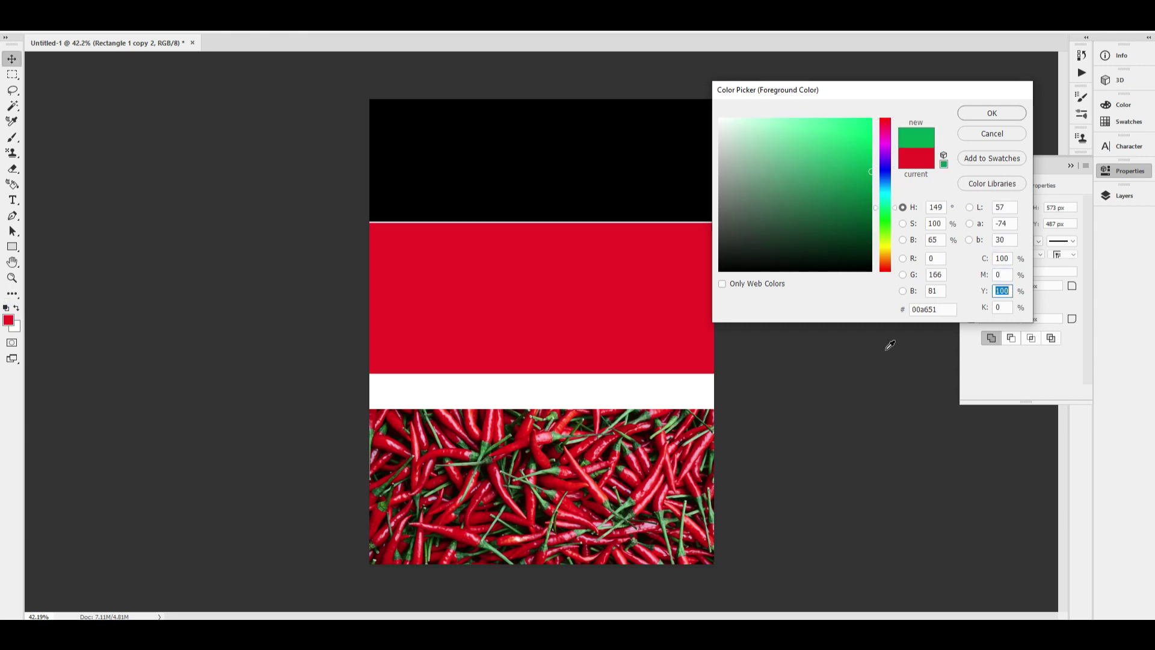
pyautogui.hotkey('ctrl', 'BackSpace')
pyautogui.hotkey('alt', 'BackSpace')
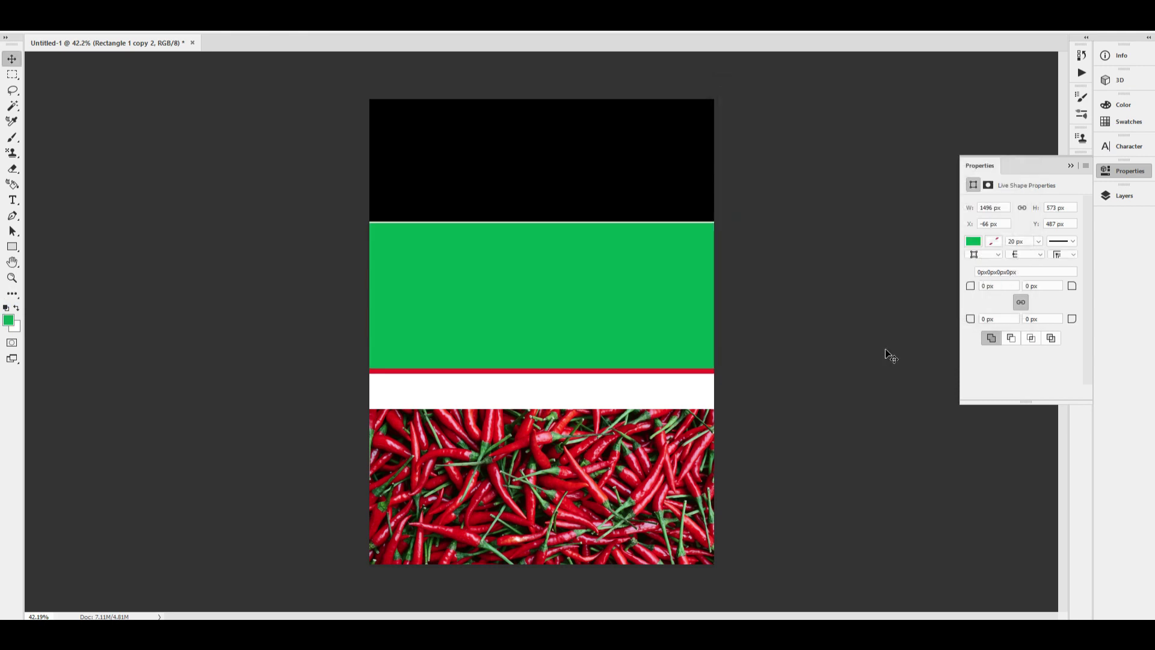
# Step: Move the green rectangle's layer beneath the red rectangle's layer so only a thin green strip shows above the red
pyautogui.press('F7')
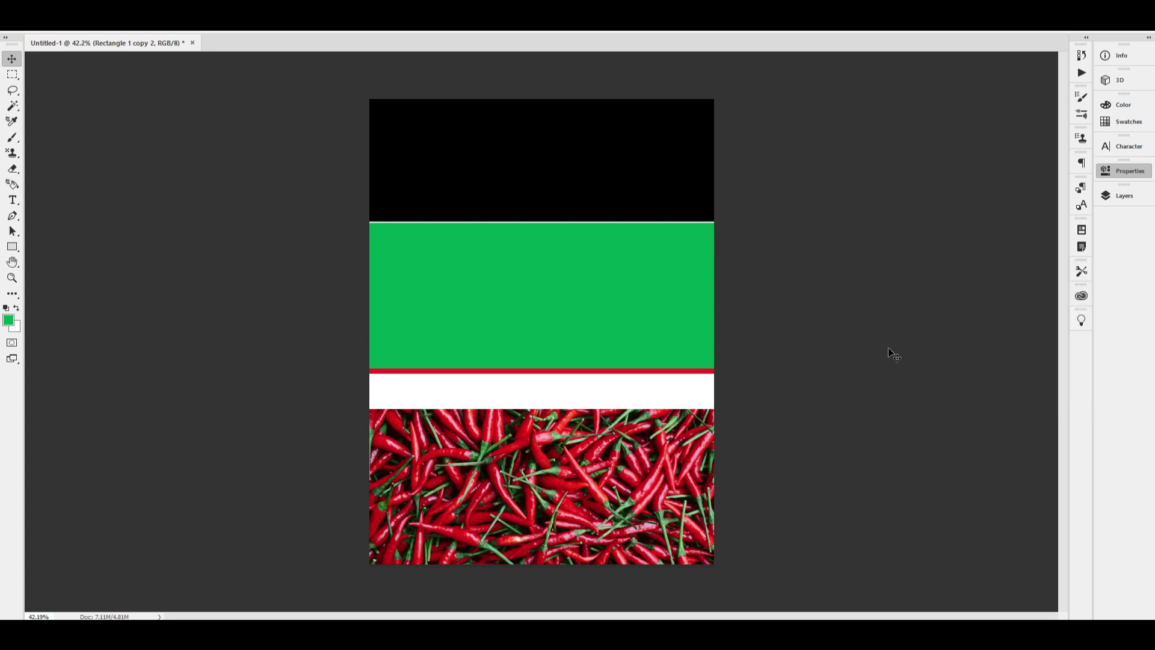
pyautogui.moveTo(975, 266); pyautogui.dragTo(981, 312)
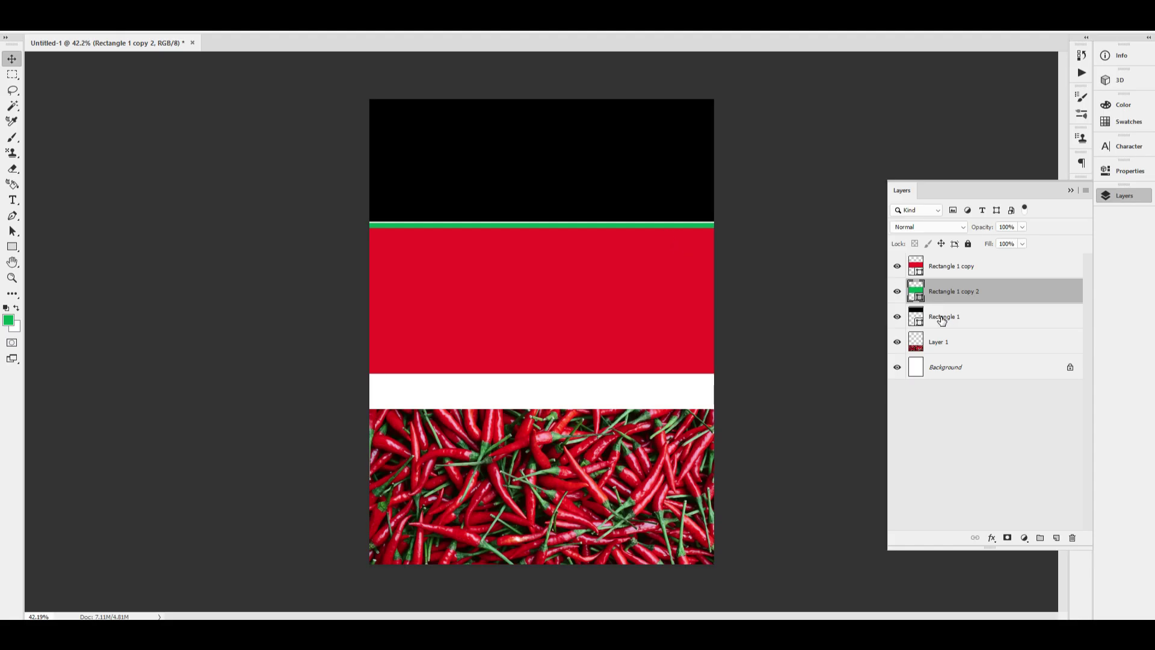
pyautogui.keyDown('shift'); pyautogui.click(942, 320); pyautogui.keyUp('shift')
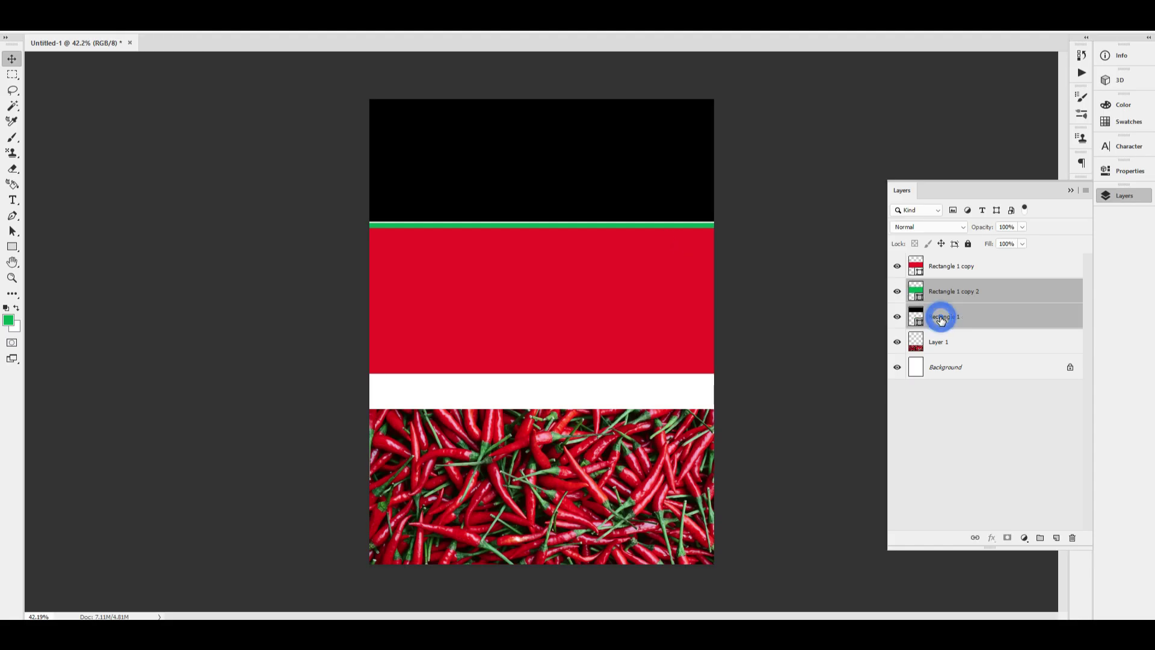
pyautogui.hotkey('shift', 'Down')
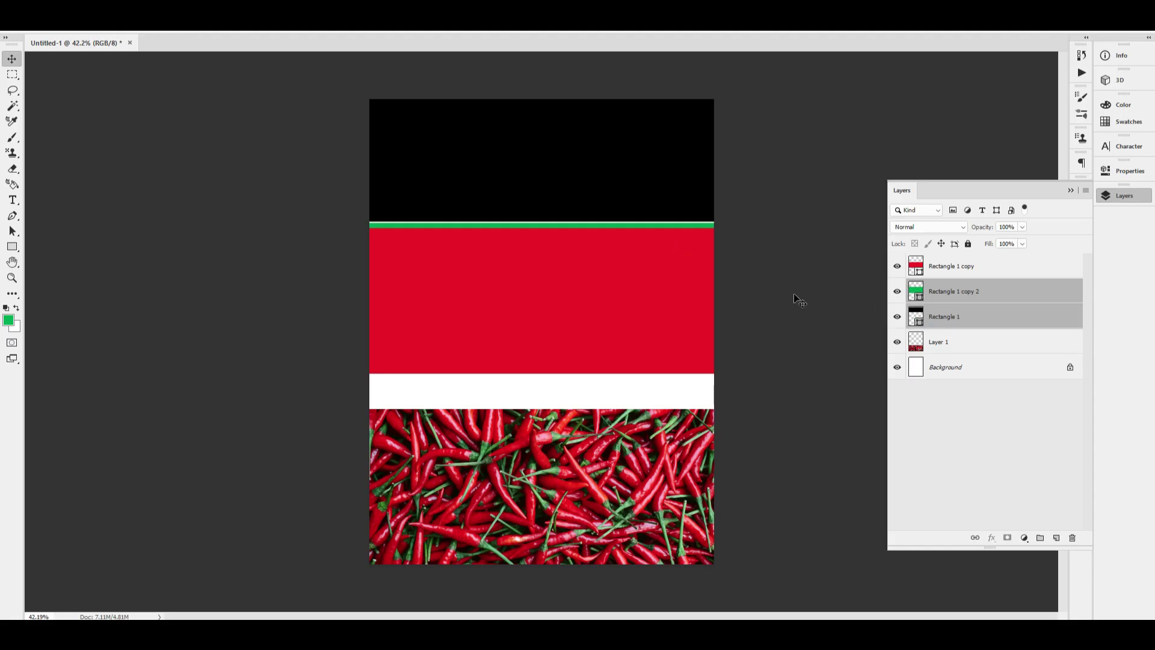
# Step: Select the red and green rectangles together and nudge them up against the black band
pyautogui.click(950, 291)
pyautogui.keyDown('shift'); pyautogui.click(950, 266); pyautogui.keyUp('shift')
pyautogui.moveTo(653, 294); pyautogui.dragTo(672, 332)
pyautogui.hotkey('ctrl', 'z')
pyautogui.hotkey('shift', 'Up')
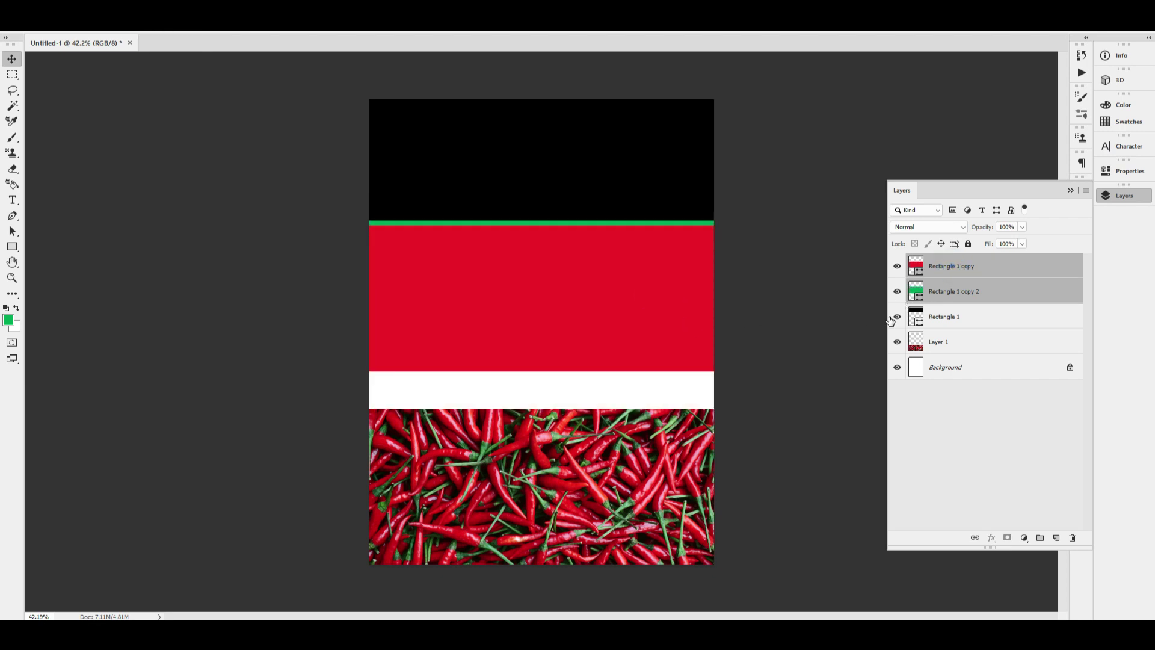
# Step: Raise the red and green rectangles together over the black band, to about 357 px below the canvas's upper edge
pyautogui.hotkey('shift', 'Down')
pyautogui.hotkey('shift', 'Up')
pyautogui.hotkey('shift', 'Up')
pyautogui.hotkey('shift', 'Up')
pyautogui.hotkey('shift', 'Up')
pyautogui.hotkey('shift', 'Up')
pyautogui.hotkey('shift', 'Up')
pyautogui.hotkey('shift', 'Up')
pyautogui.hotkey('shift', 'Up')
pyautogui.hotkey('shift', 'Up')
pyautogui.hotkey('shift', 'Up')
pyautogui.hotkey('shift', 'Up')
pyautogui.hotkey('shift', 'Up')
pyautogui.hotkey('shift', 'Up')
pyautogui.hotkey('shift', 'Up')
pyautogui.hotkey('shift', 'Up')
pyautogui.hotkey('shift', 'Up')
pyautogui.hotkey('shift', 'Up')
pyautogui.hotkey('shift', 'Up')
pyautogui.hotkey('shift', 'Up')
pyautogui.hotkey('shift', 'Up')
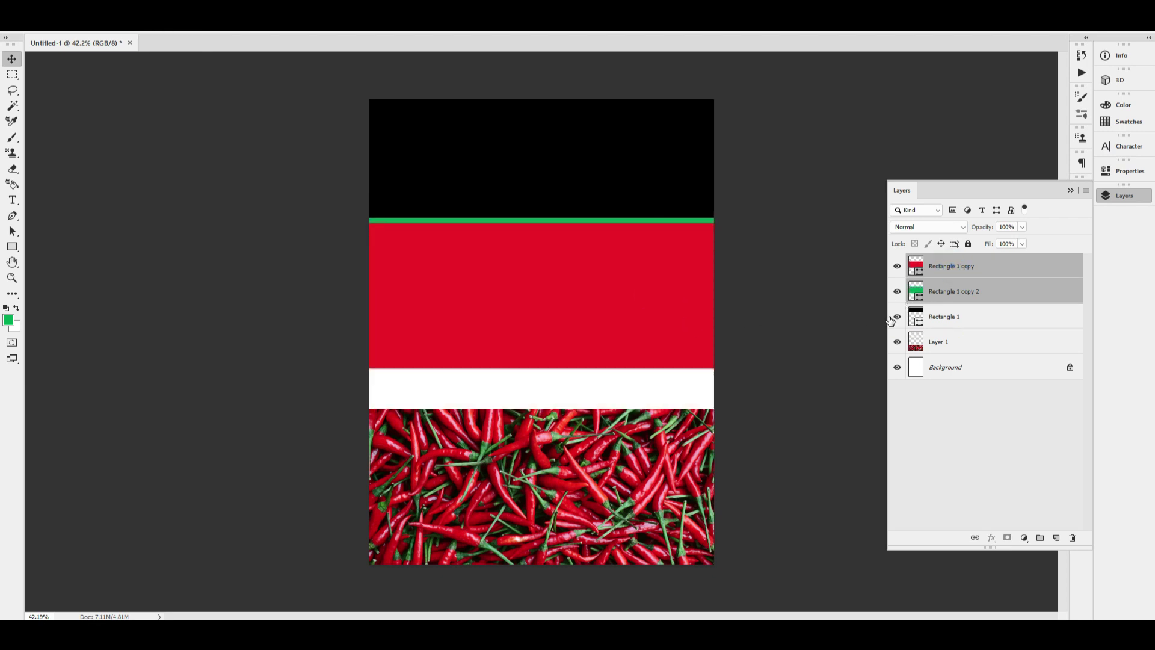
pyautogui.hotkey('shift', 'Down')
pyautogui.hotkey('shift', 'Down')
pyautogui.hotkey('shift', 'Down')
pyautogui.hotkey('shift', 'Down')
pyautogui.hotkey('shift', 'Down')
pyautogui.hotkey('shift', 'Down')
pyautogui.hotkey('shift', 'Down')
pyautogui.hotkey('shift', 'Down')
pyautogui.hotkey('shift', 'Down')
pyautogui.hotkey('shift', 'Down')
pyautogui.hotkey('shift', 'Down')
pyautogui.hotkey('shift', 'Down')
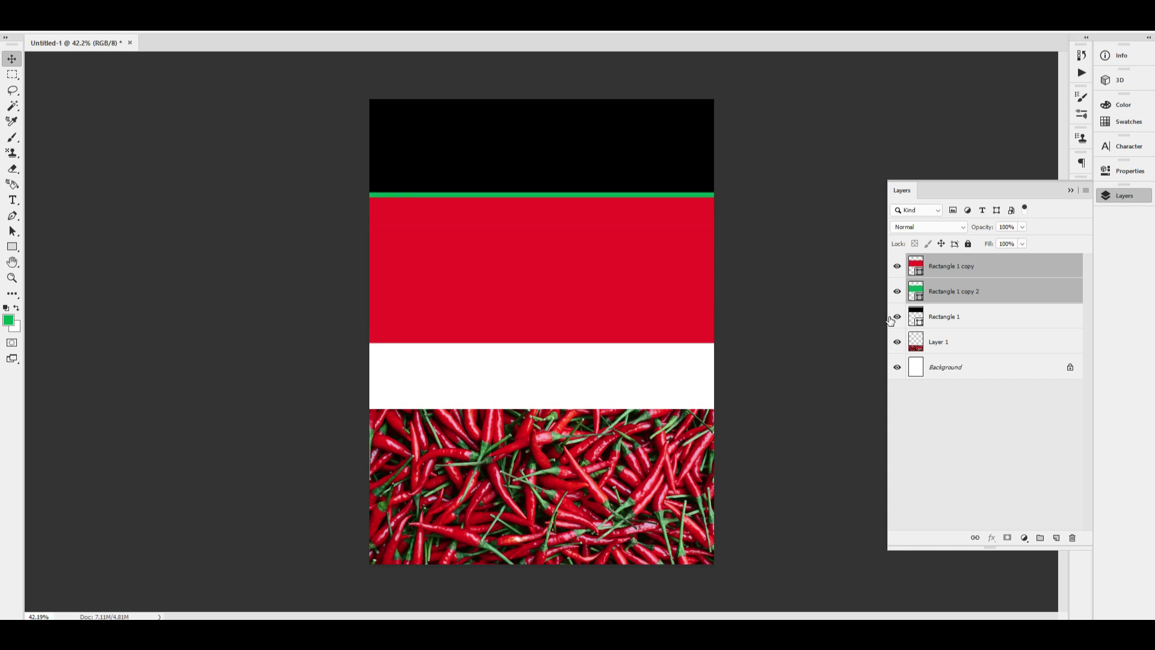
pyautogui.hotkey('shift', 'Up')
pyautogui.hotkey('shift', 'Up')
pyautogui.hotkey('shift', 'Up')
pyautogui.hotkey('shift', 'Up')
pyautogui.hotkey('shift', 'Up')
pyautogui.click(755, 333)
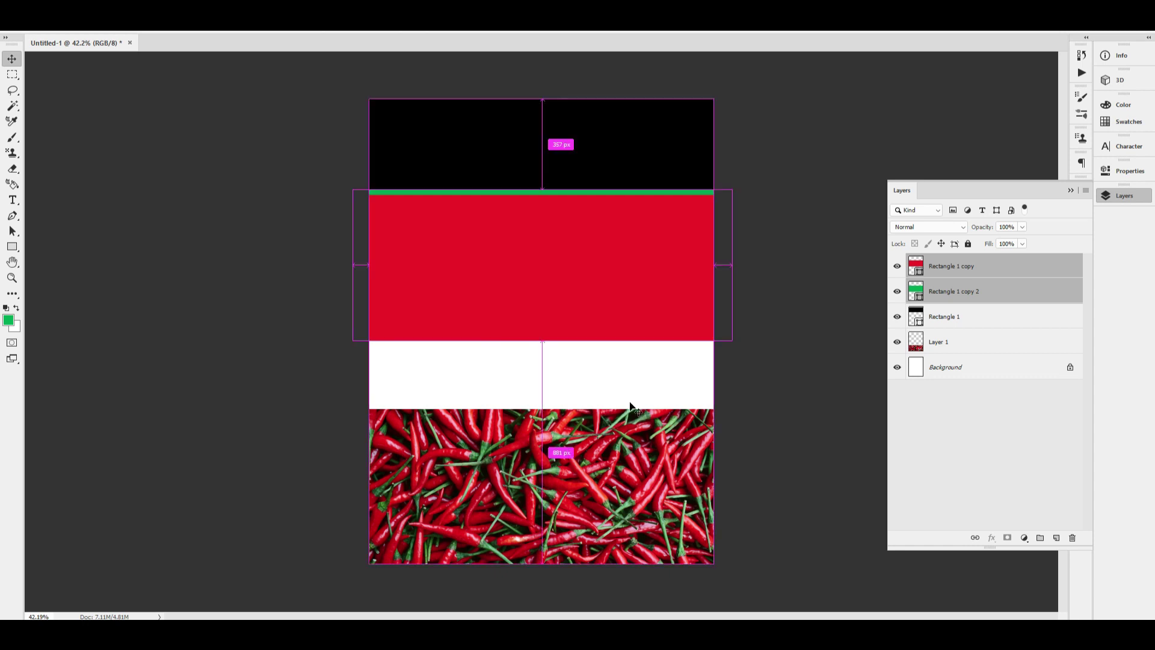
# Step: Duplicate the red rectangle directly below the original, covering the white gap and the upper part of the chilli photo
pyautogui.moveTo(611, 400); pyautogui.dragTo(657, 465)
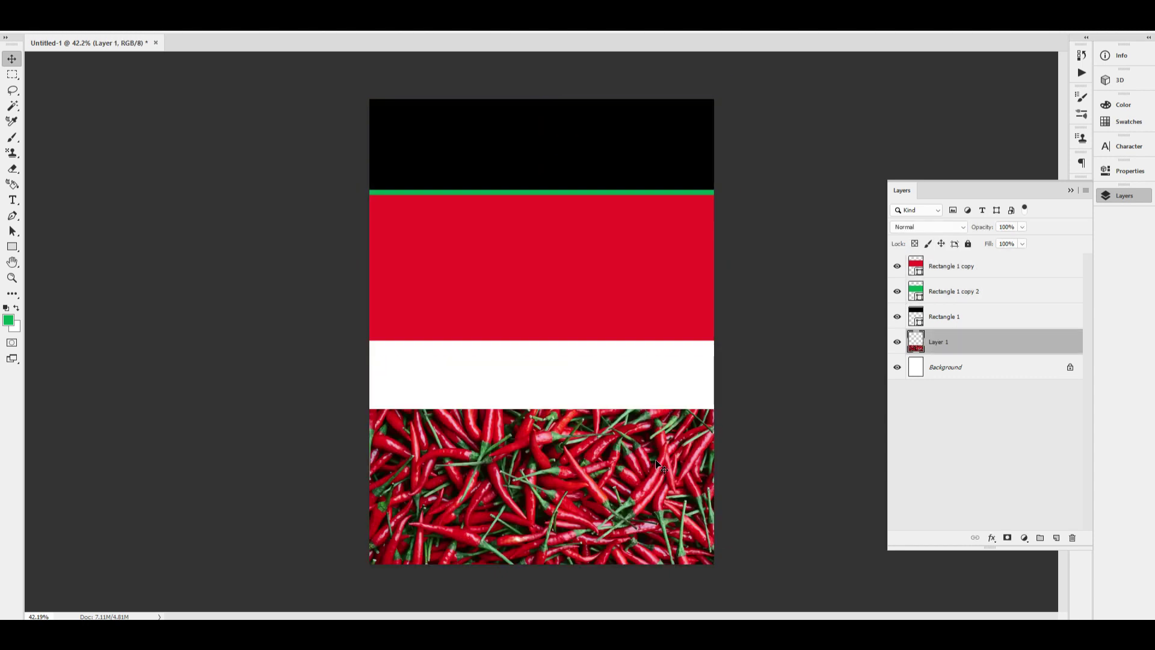
pyautogui.click(560, 306)
pyautogui.moveTo(582, 309); pyautogui.dragTo(630, 426)
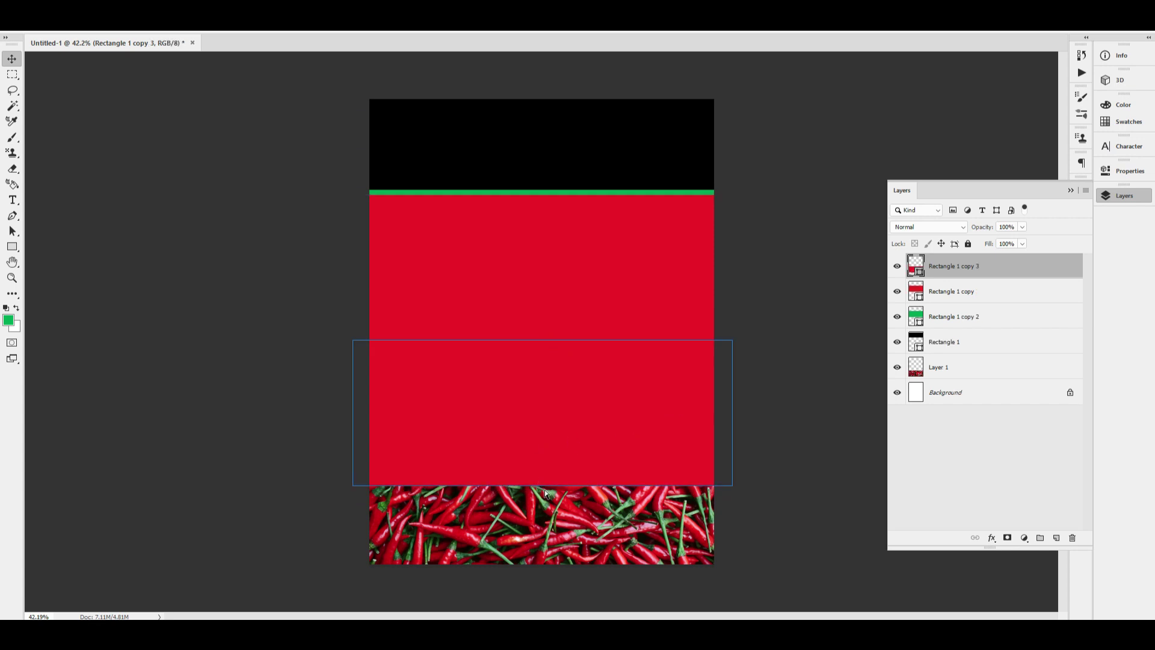
# Step: Stretch the lower red rectangle past the canvas's lower edge and give it a Gradient Overlay with dark red 600004 as the 100% stop
pyautogui.moveTo(541, 484); pyautogui.dragTo(575, 563)
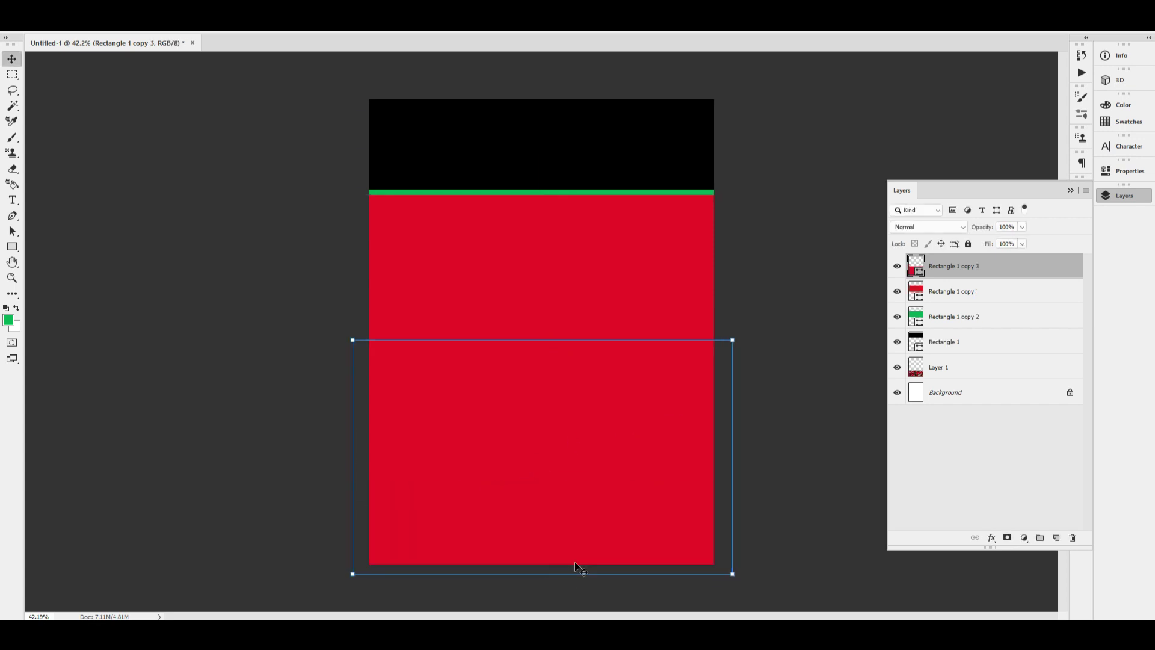
pyautogui.hotkey('alt', 'l')
pyautogui.press('y')
pyautogui.press('g')
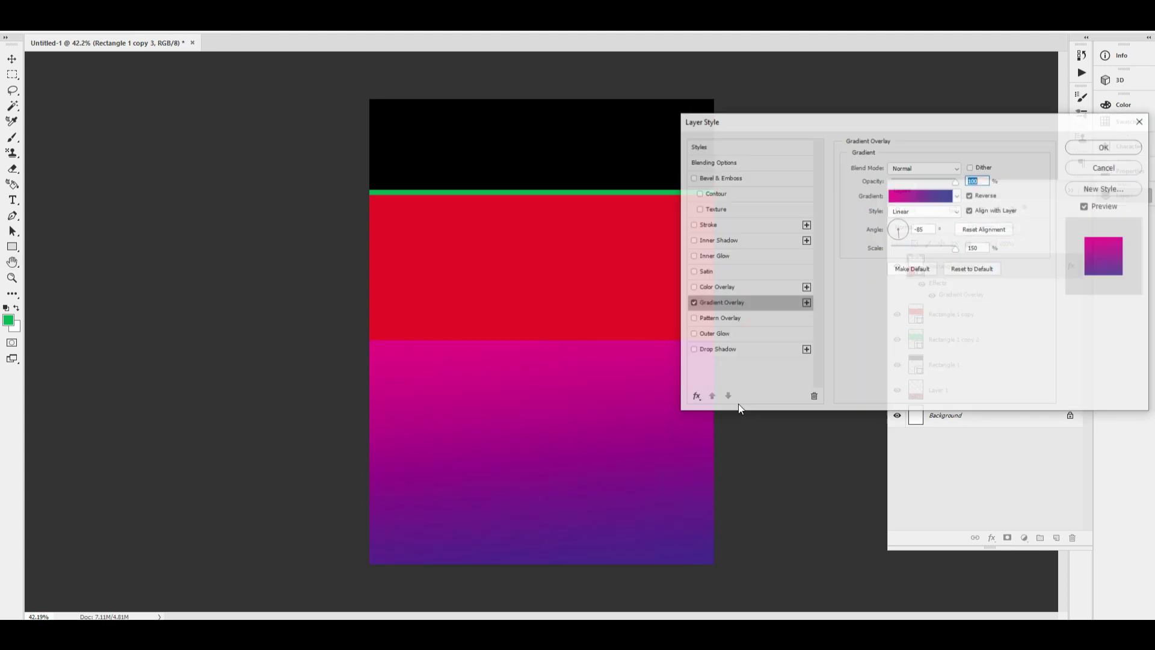
pyautogui.click(924, 202)
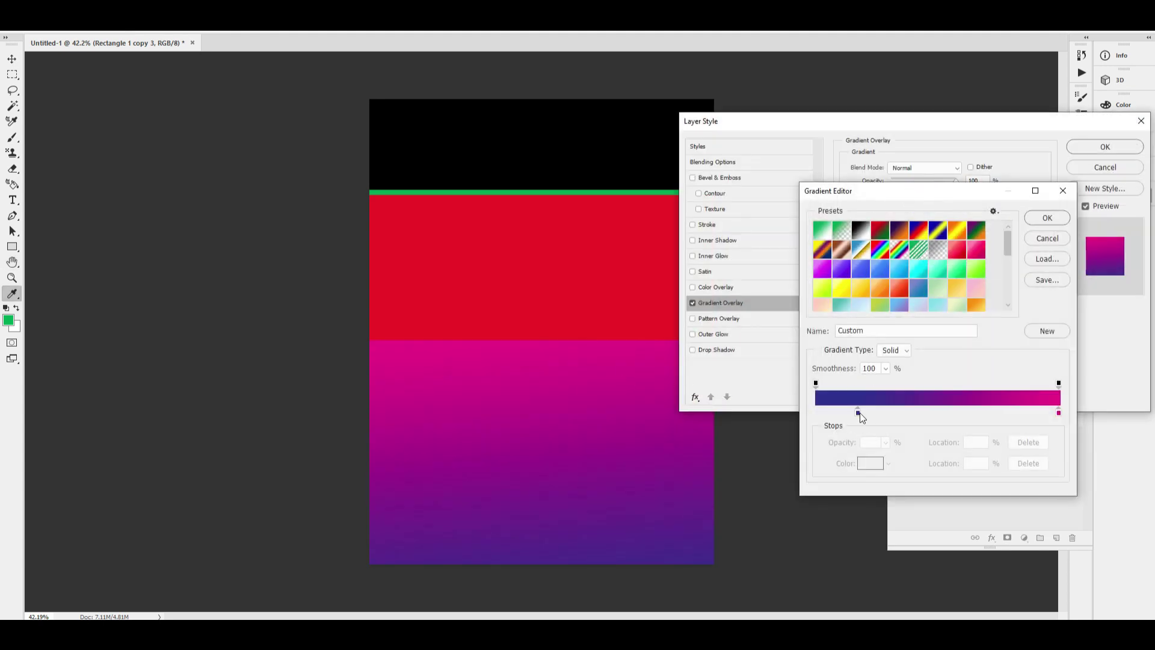
pyautogui.click(1059, 413)
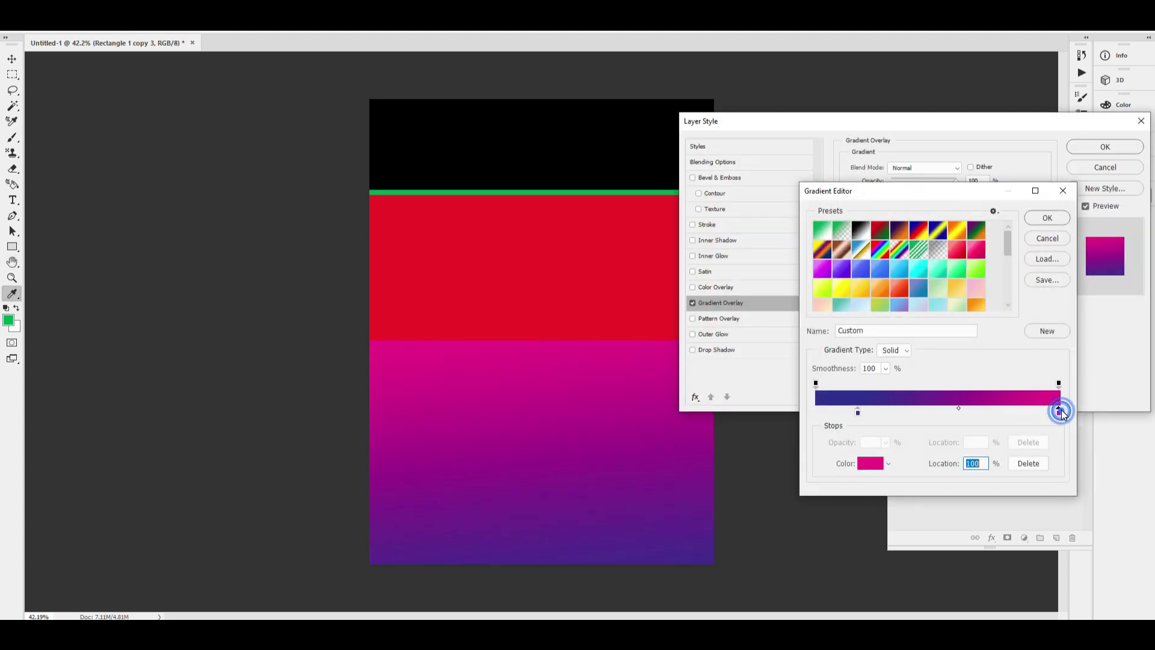
pyautogui.doubleClick(1059, 412)
pyautogui.click(558, 265)
pyautogui.moveTo(830, 219); pyautogui.dragTo(871, 213)
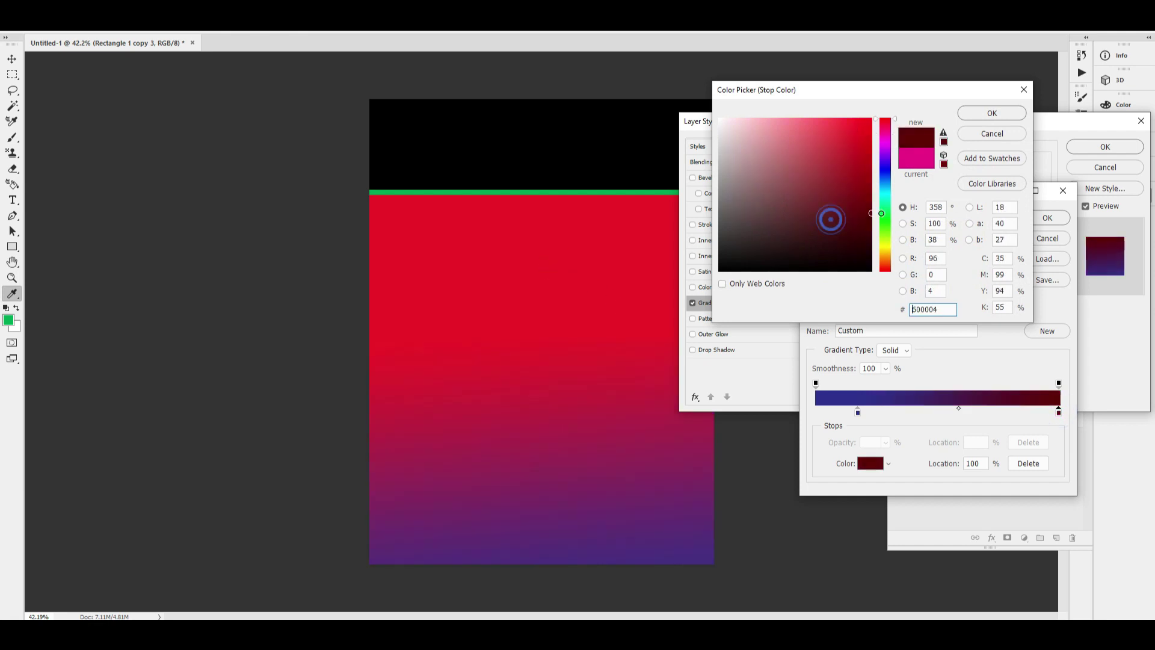
pyautogui.press('Return')
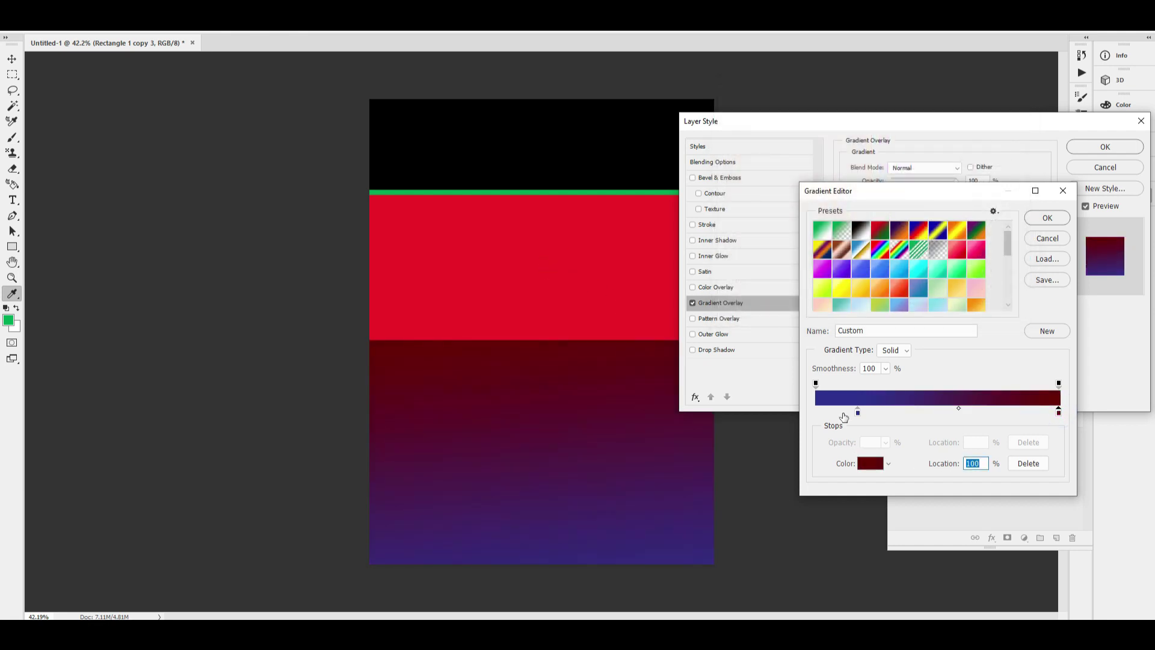
# Step: Set the gradient's blue stop at 17% to red ed1c24 and send the gradient rectangle beneath the chilli photo's layer
pyautogui.click(858, 413)
pyautogui.doubleClick(858, 413)
pyautogui.click(576, 303)
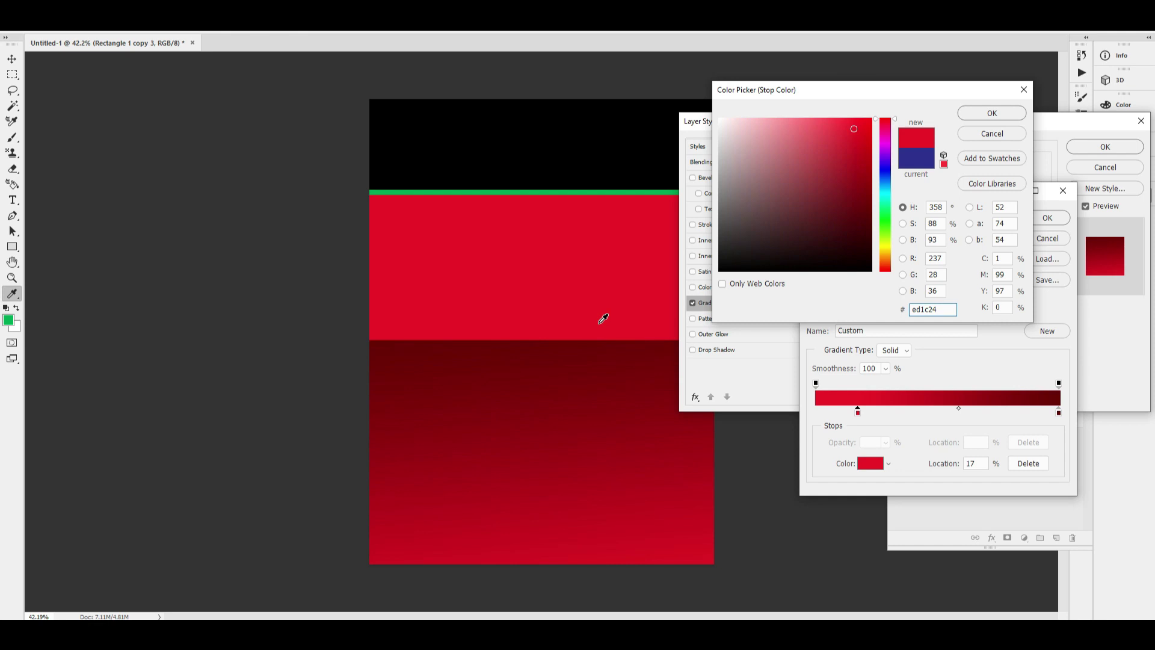
pyautogui.press('Return')
pyautogui.press('Return')
pyautogui.press('Return')
pyautogui.hotkey('ctrl', 'shift', '[')
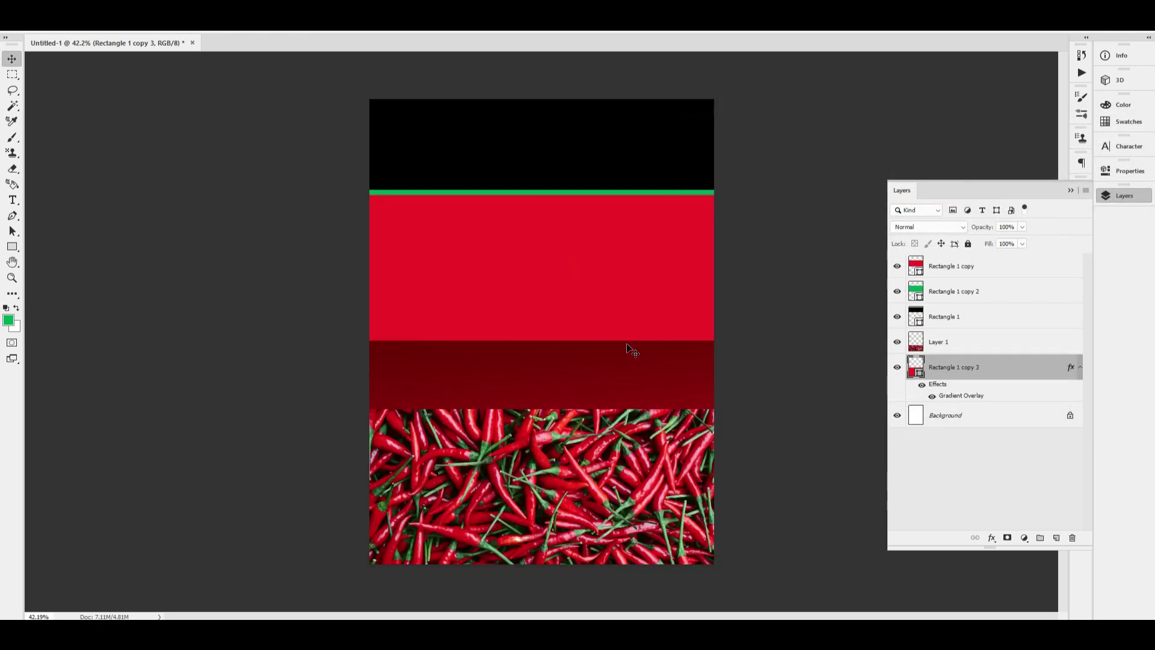
# Step: Enlarge the chilli photo slightly beyond the canvas's side edges and shift it a little downward
pyautogui.keyDown('ctrl'); pyautogui.click(606, 472); pyautogui.keyUp('ctrl')
pyautogui.hotkey('ctrl', 't')
pyautogui.moveTo(717, 498); pyautogui.dragTo(751, 498)
pyautogui.moveTo(652, 474); pyautogui.dragTo(650, 482)
pyautogui.press('Return')
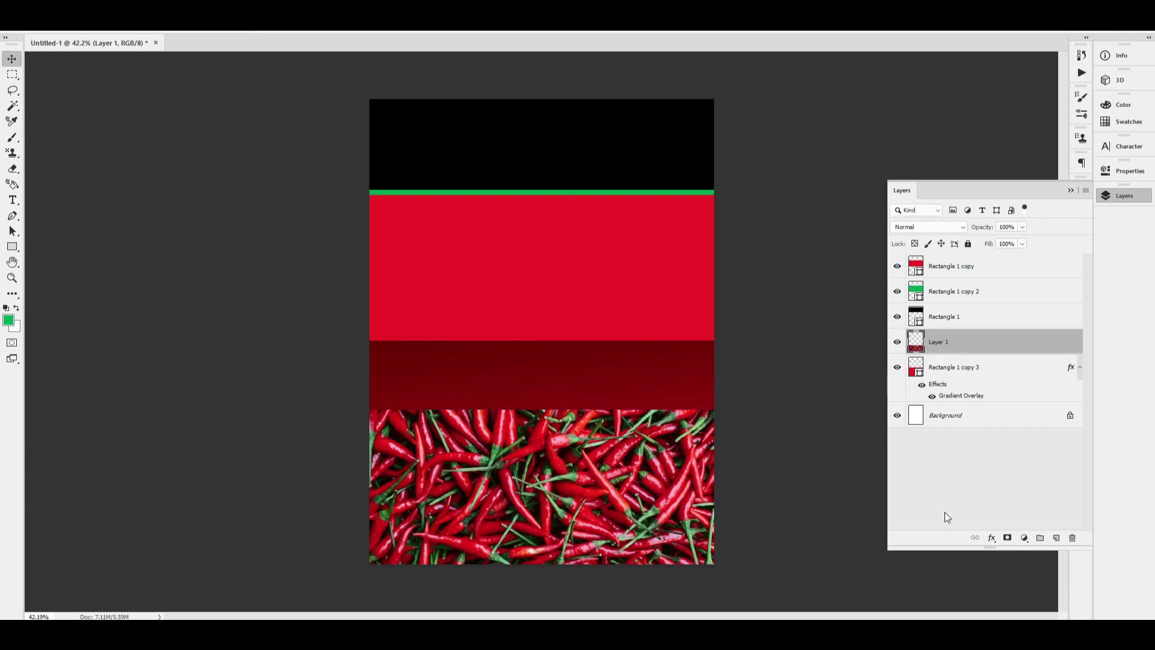
# Step: Add a layer mask to the chilli photo and paint its upper part black with a smaller soft brush, fading it into the gradient
pyautogui.click(1007, 538)
pyautogui.click(940, 344)
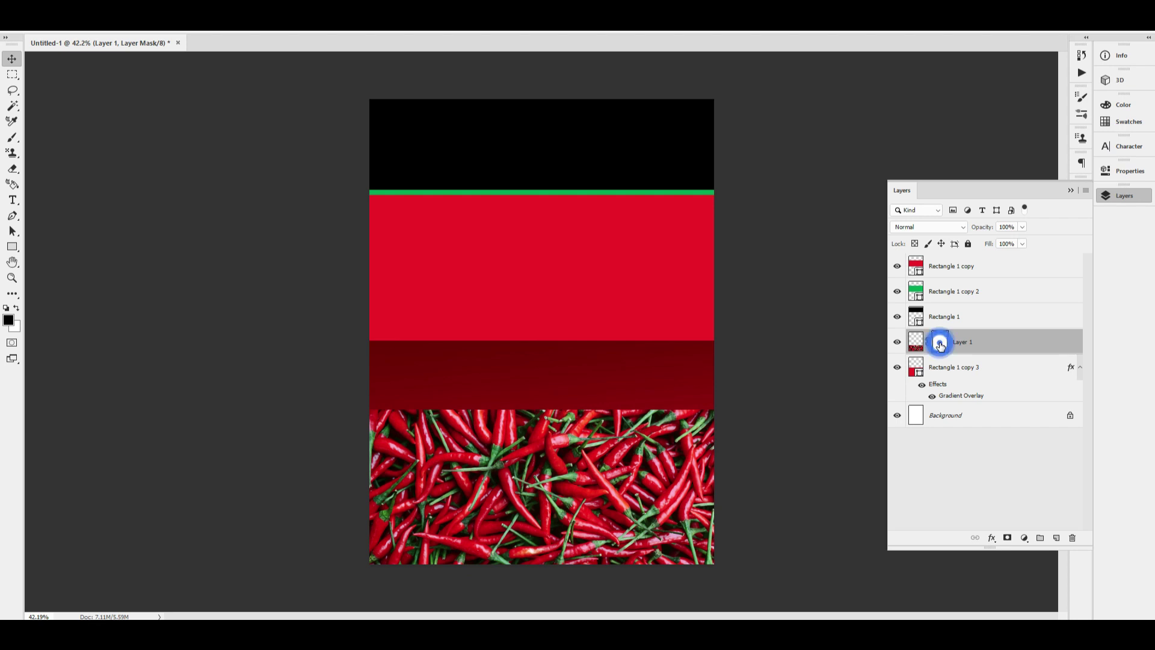
pyautogui.press('b')
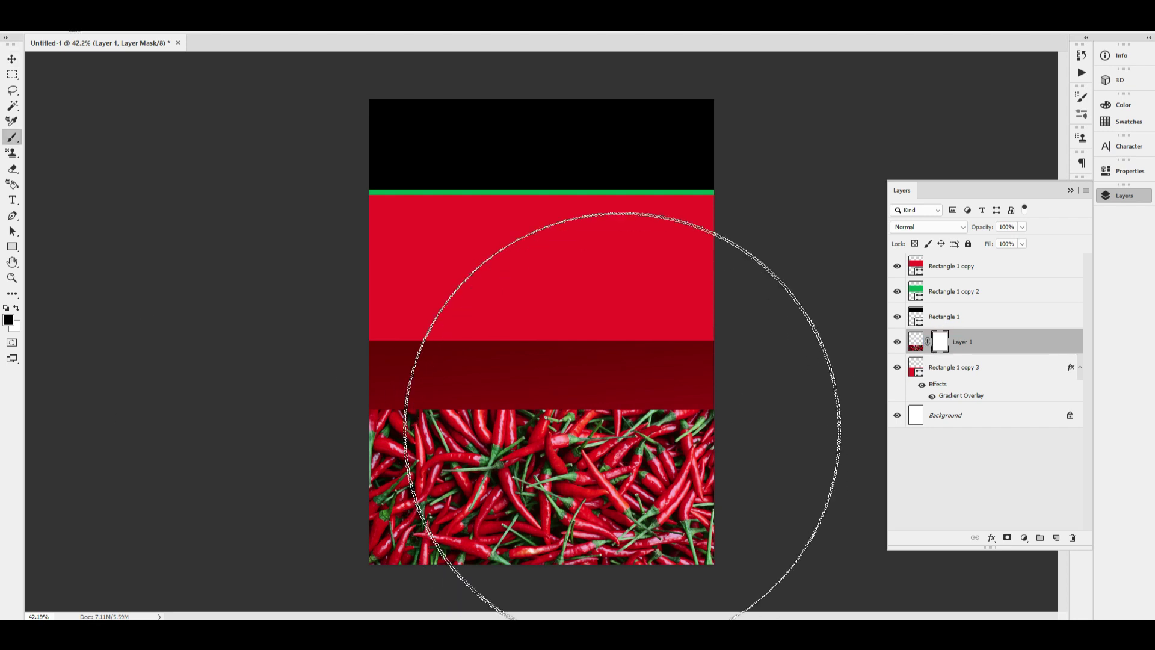
pyautogui.press('[')
pyautogui.press('[')
pyautogui.press('[')
pyautogui.press('[')
pyautogui.press('[')
pyautogui.press('[')
pyautogui.press('[')
pyautogui.press('[')
pyautogui.press('[')
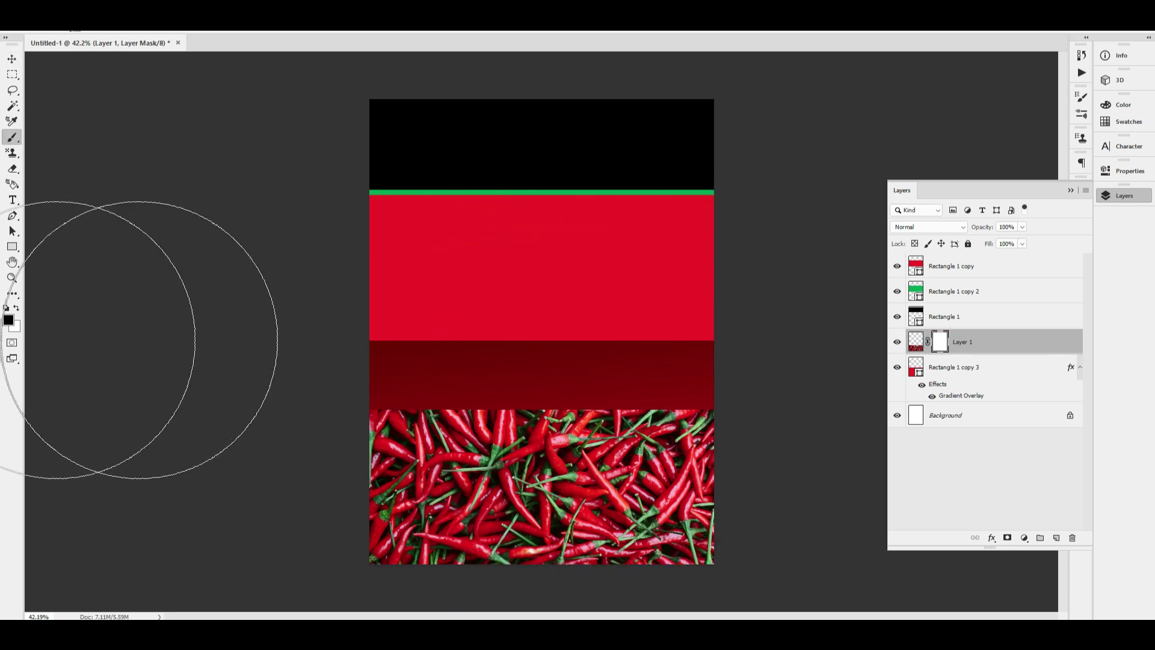
pyautogui.click(667, 400)
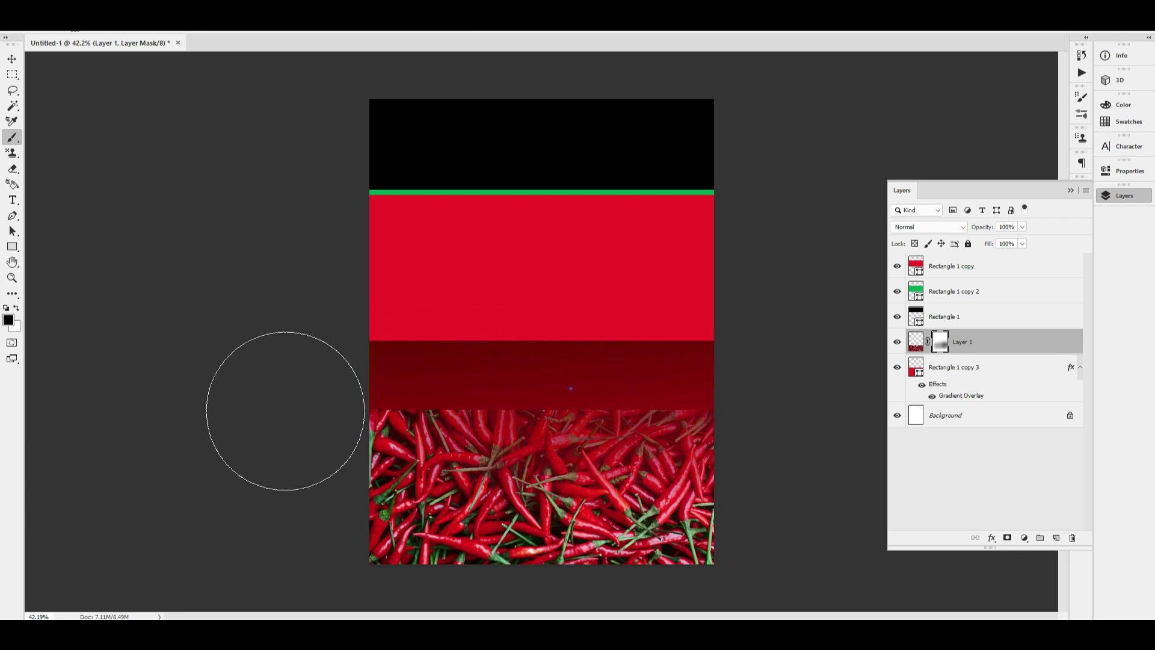
pyautogui.moveTo(289, 418)
pyautogui.mouseDown()
pyautogui.moveTo(519, 417)
pyautogui.moveTo(601, 389)
pyautogui.moveTo(570, 405)
pyautogui.moveTo(716, 411)
pyautogui.moveTo(594, 390)
pyautogui.moveTo(425, 390)
pyautogui.moveTo(350, 409)
pyautogui.moveTo(399, 444)
pyautogui.mouseUp()
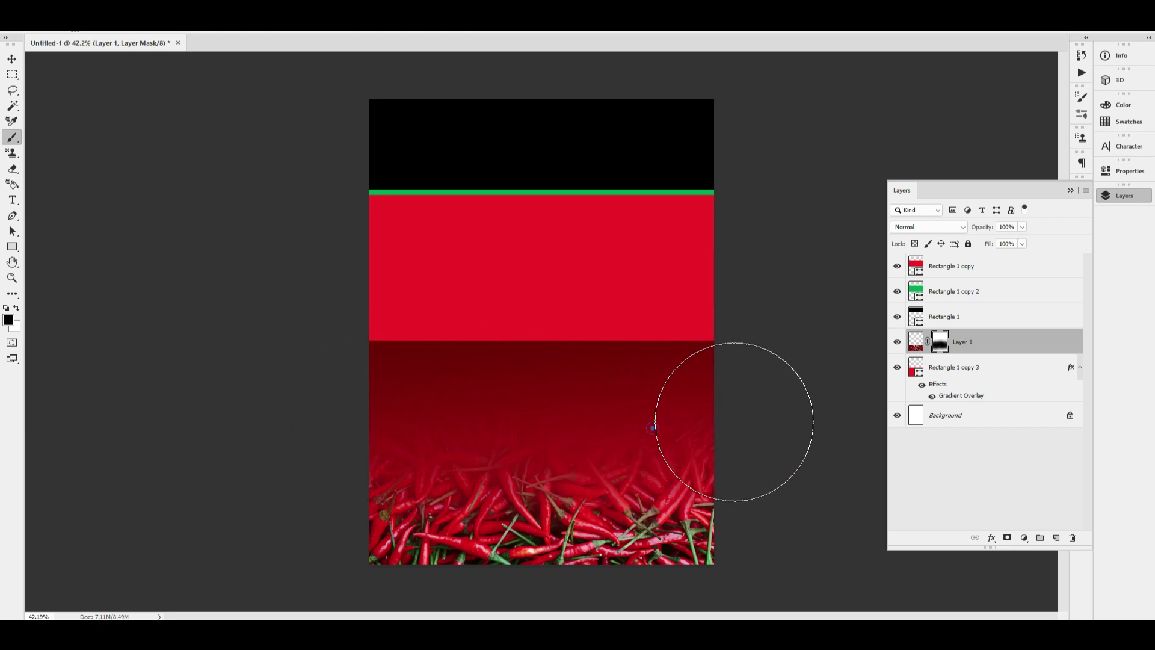
# Step: Move the faded chilli photo further down and centre it horizontally on the canvas
pyautogui.press('v')
pyautogui.moveTo(592, 481); pyautogui.dragTo(591, 508)
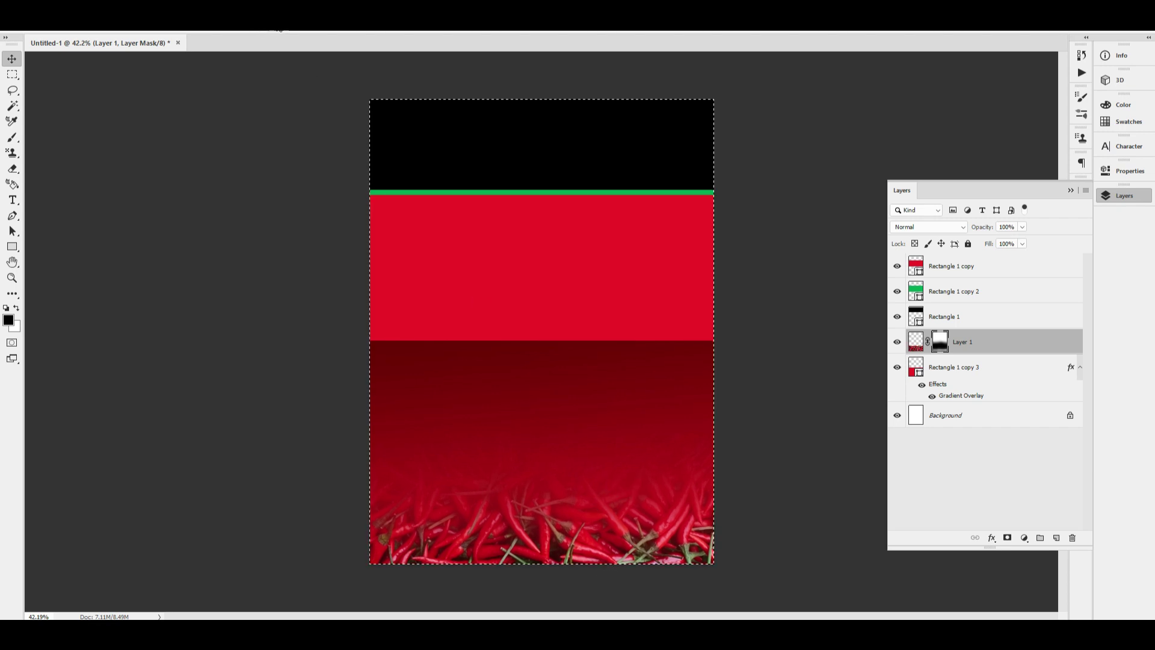
pyautogui.click(276, 27)
pyautogui.hotkey('ctrl', 'd')
pyautogui.click(1128, 200)
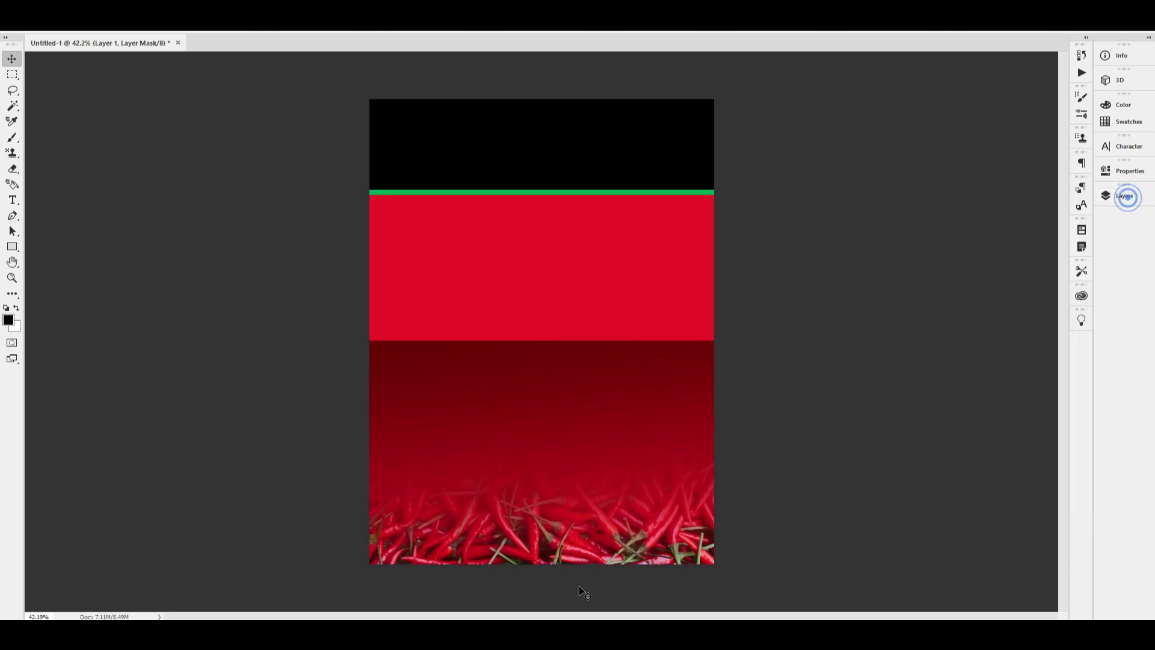
# Step: Examine the reference packet in Photos and the wooden chilli powder spoon image in Chrome, and return to Photoshop
pyautogui.hotkey('alt', 'Tab')
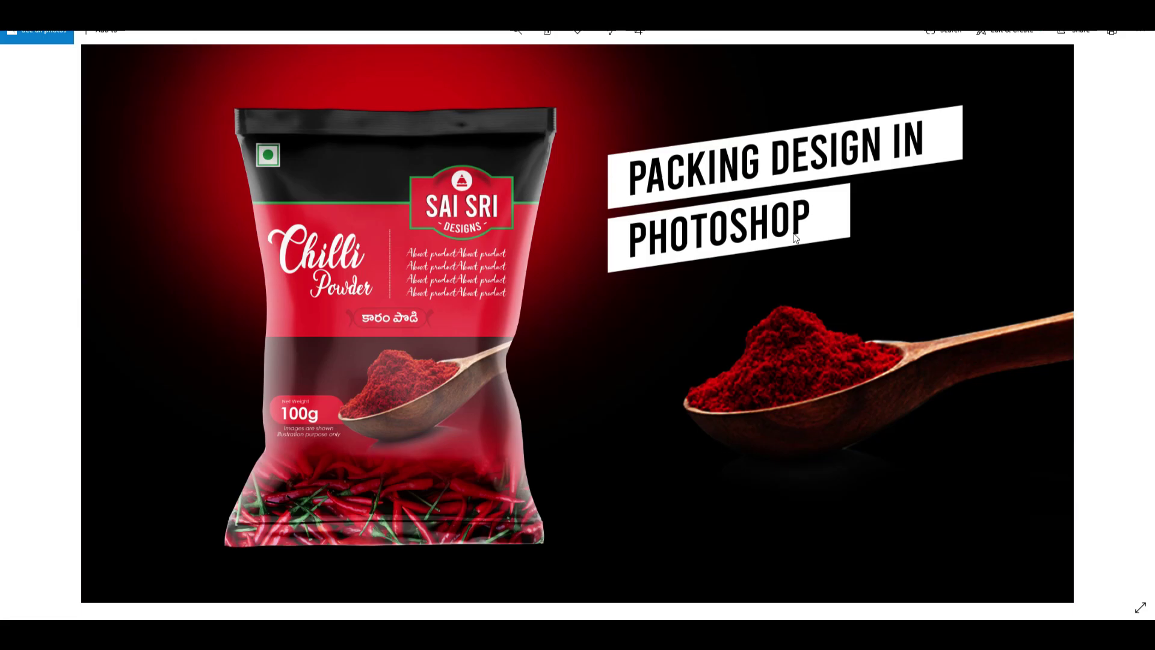
pyautogui.hotkey('alt', 'Tab')
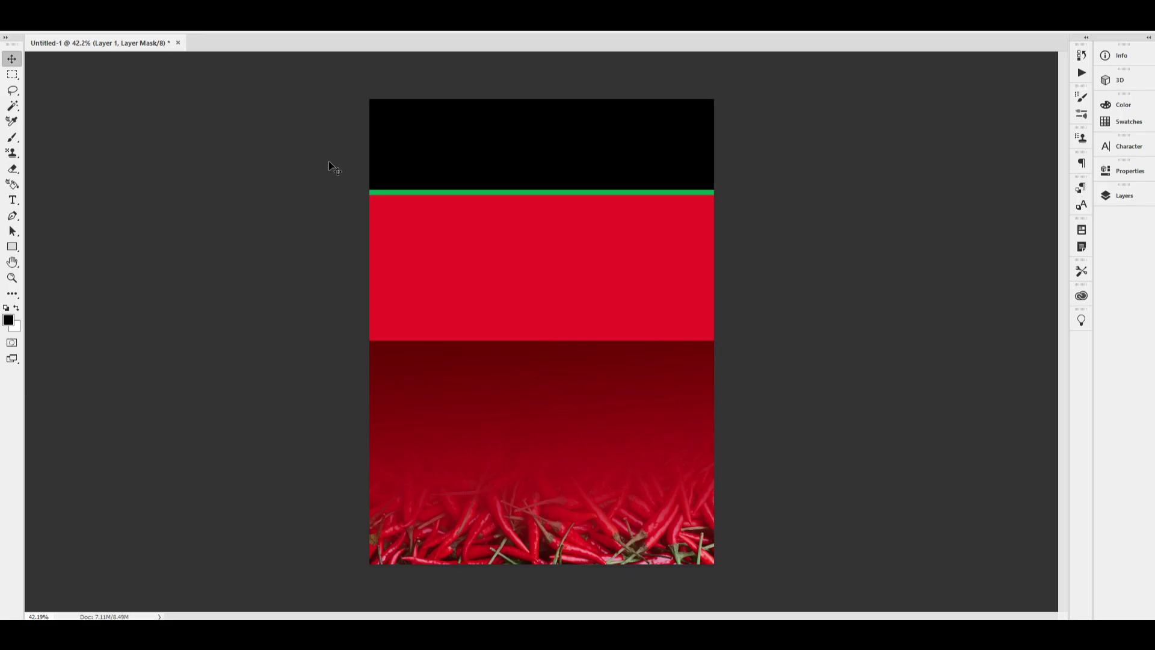
pyautogui.hotkey('alt', 'Tab')
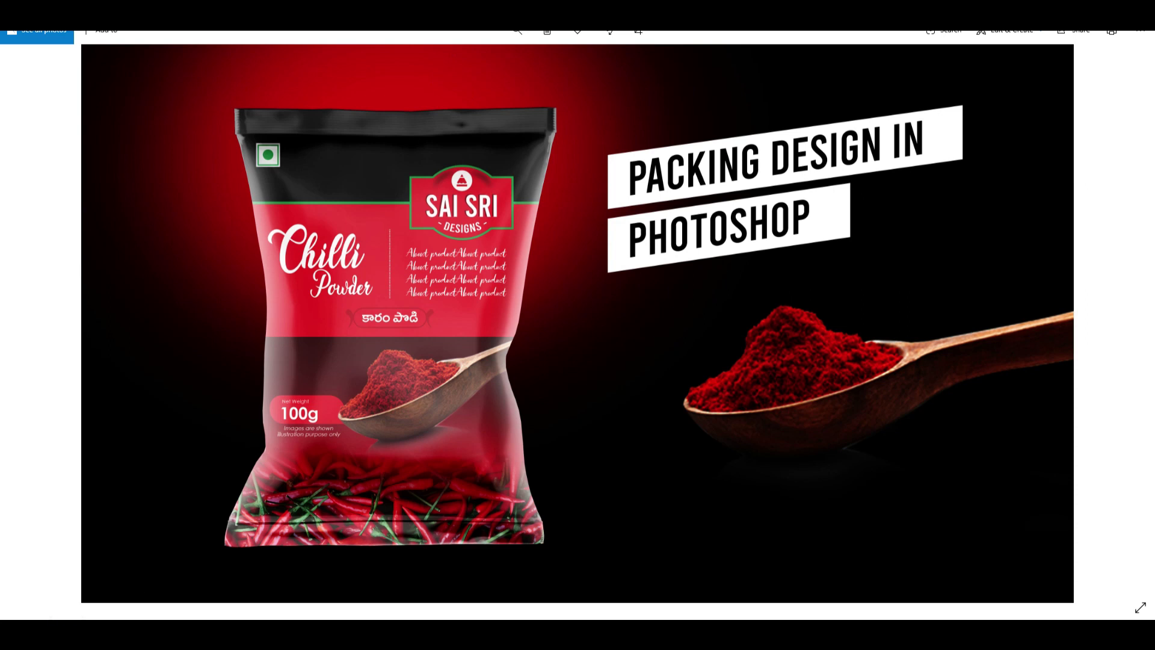
pyautogui.hotkey('alt', 'Tab')
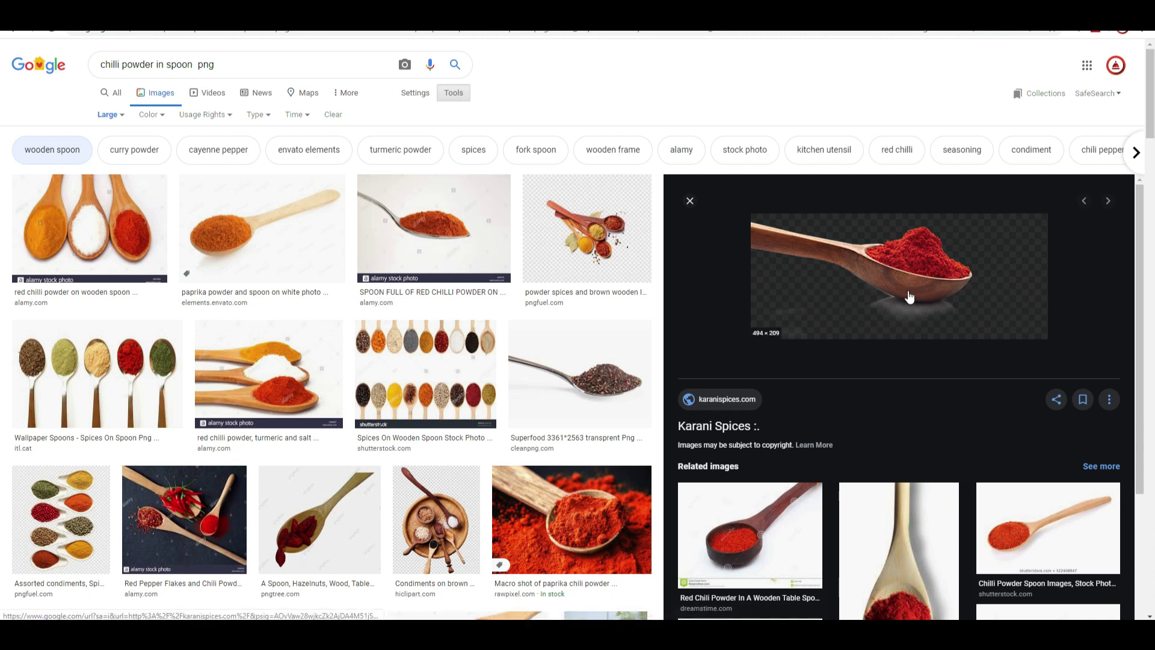
pyautogui.hotkey('alt', 'Tab')
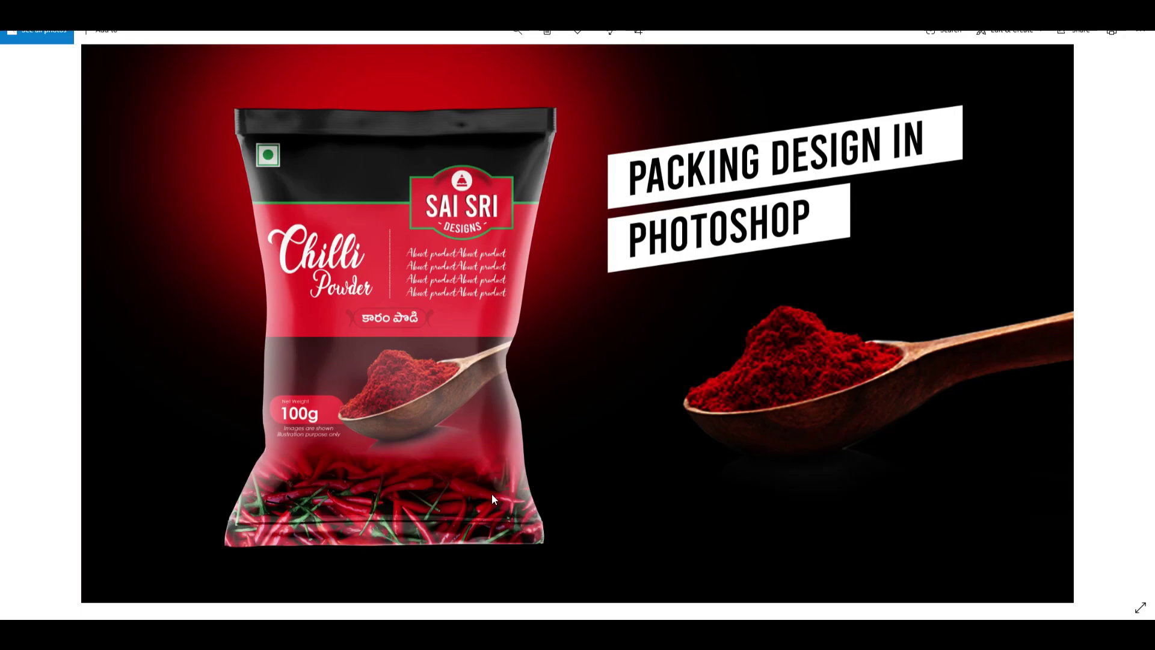
pyautogui.hotkey('alt', 'Tab')
pyautogui.press('Tab')
pyautogui.click(744, 312)
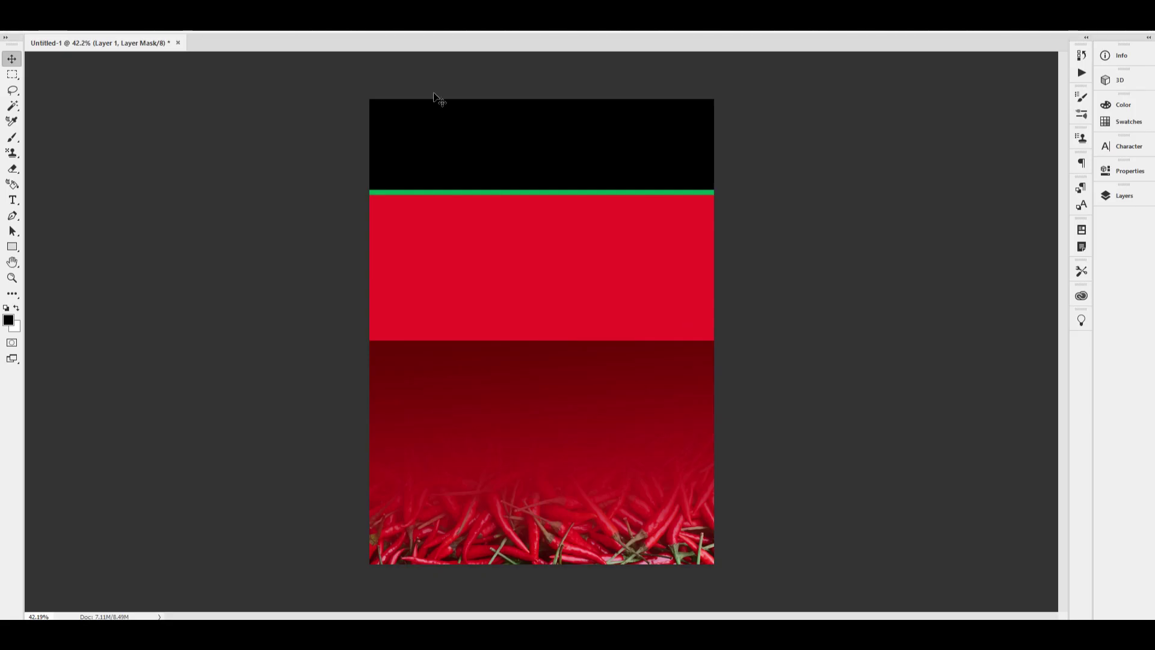
# Step: Place the wooden chilli powder spoon image as an embedded file and move it onto the dark red gradient above the chillies
pyautogui.hotkey('alt', 'f')
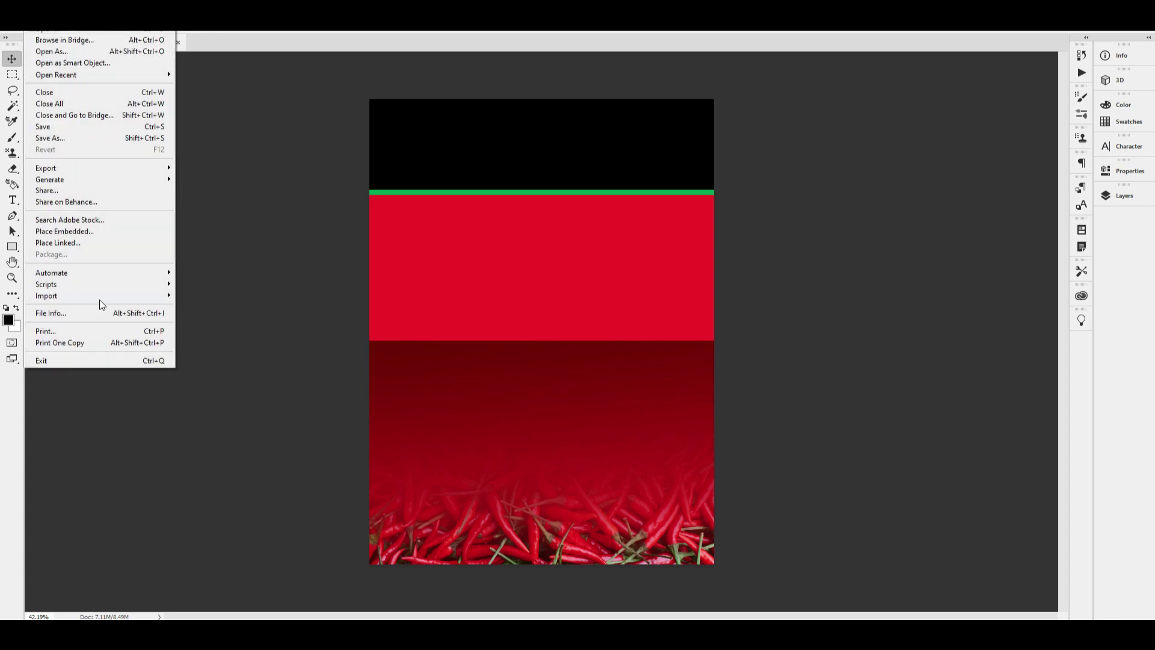
pyautogui.click(88, 234)
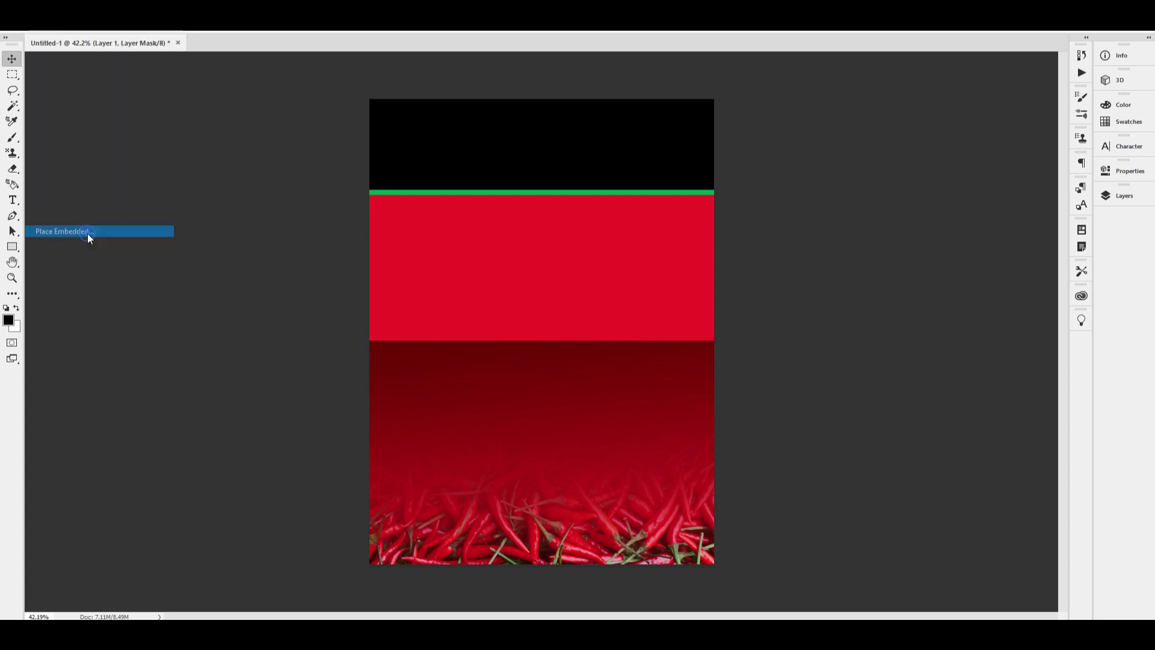
pyautogui.scroll(-10, 360, 185)
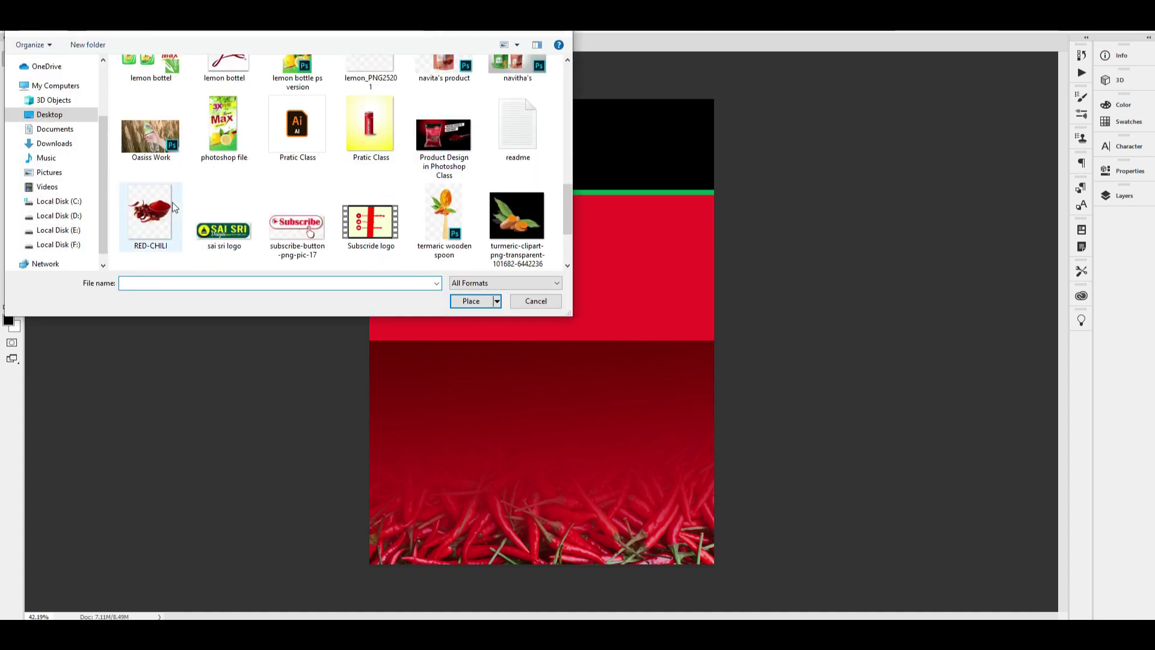
pyautogui.scroll(-2, 172, 202)
pyautogui.doubleClick(161, 241)
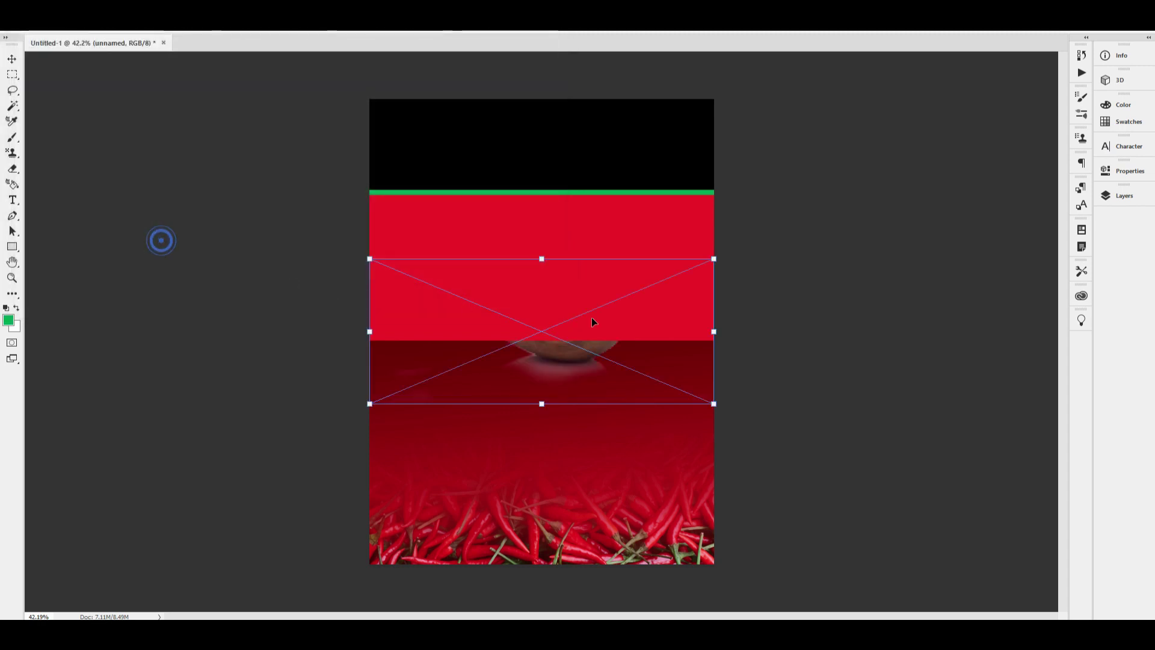
pyautogui.moveTo(585, 317); pyautogui.dragTo(600, 415)
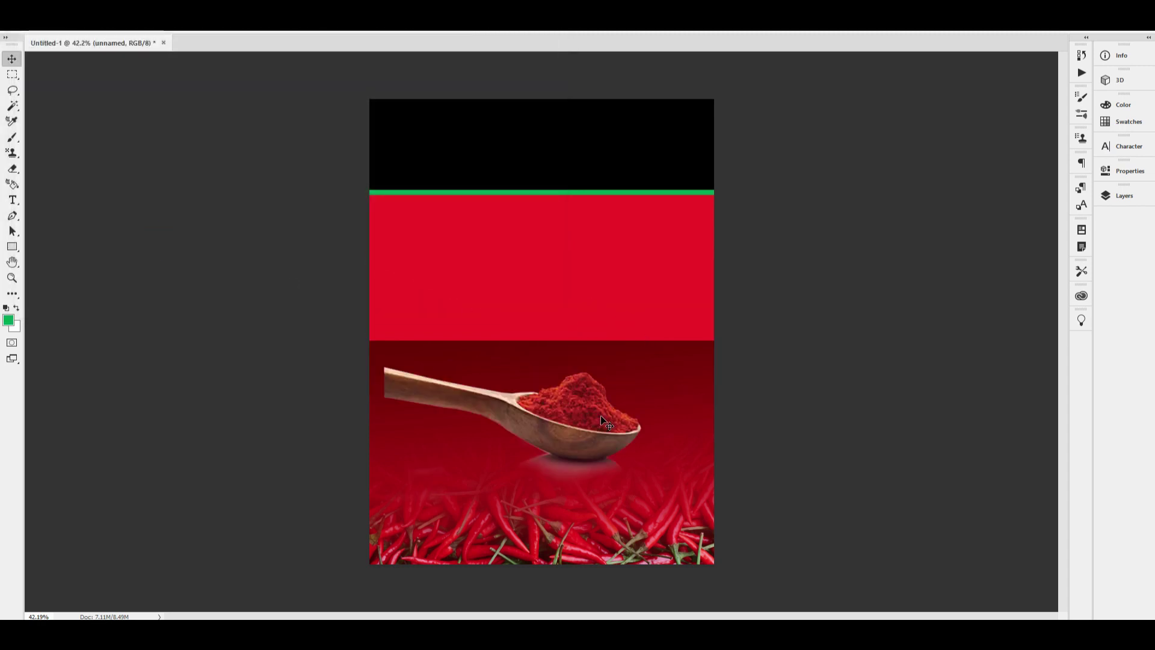
# Step: Flip the spoon image horizontally and shift it so its handle meets the canvas's right edge
pyautogui.hotkey('ctrl', 't')
pyautogui.rightClick(601, 406)
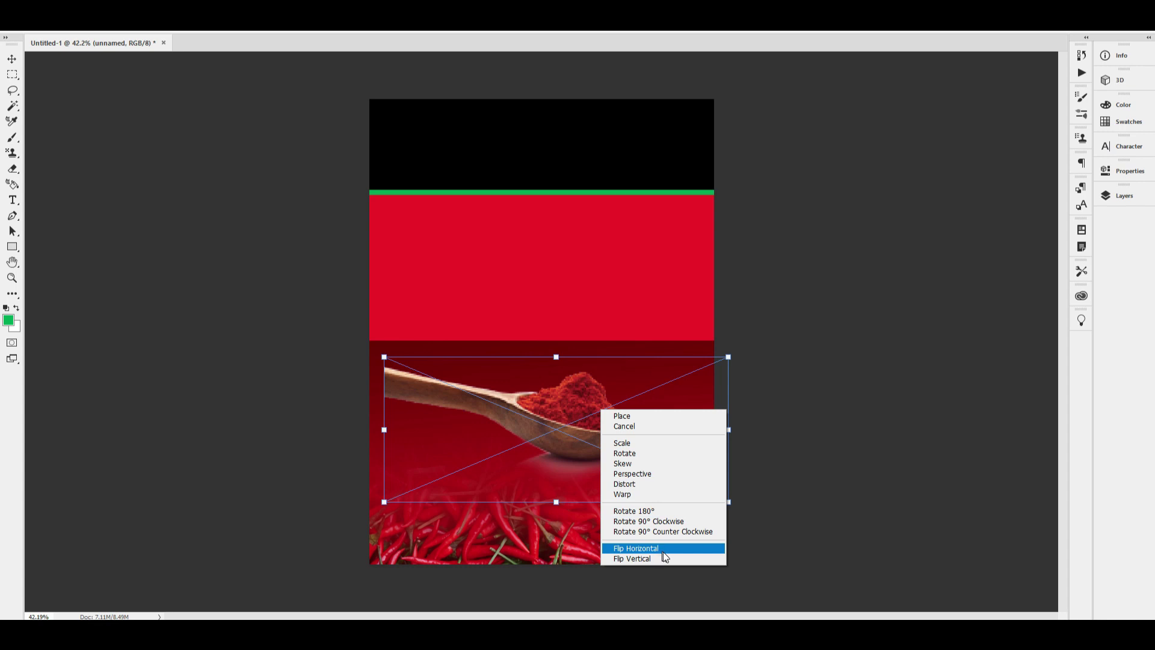
pyautogui.click(661, 546)
pyautogui.press('Return')
pyautogui.moveTo(607, 429)
pyautogui.mouseDown()
pyautogui.moveTo(644, 405)
pyautogui.moveTo(589, 430)
pyautogui.mouseUp()
# Step: Enlarge the spoon so its handle runs off the canvas edge and lower it about 115 px below the bright red band
pyautogui.hotkey('ctrl', 't')
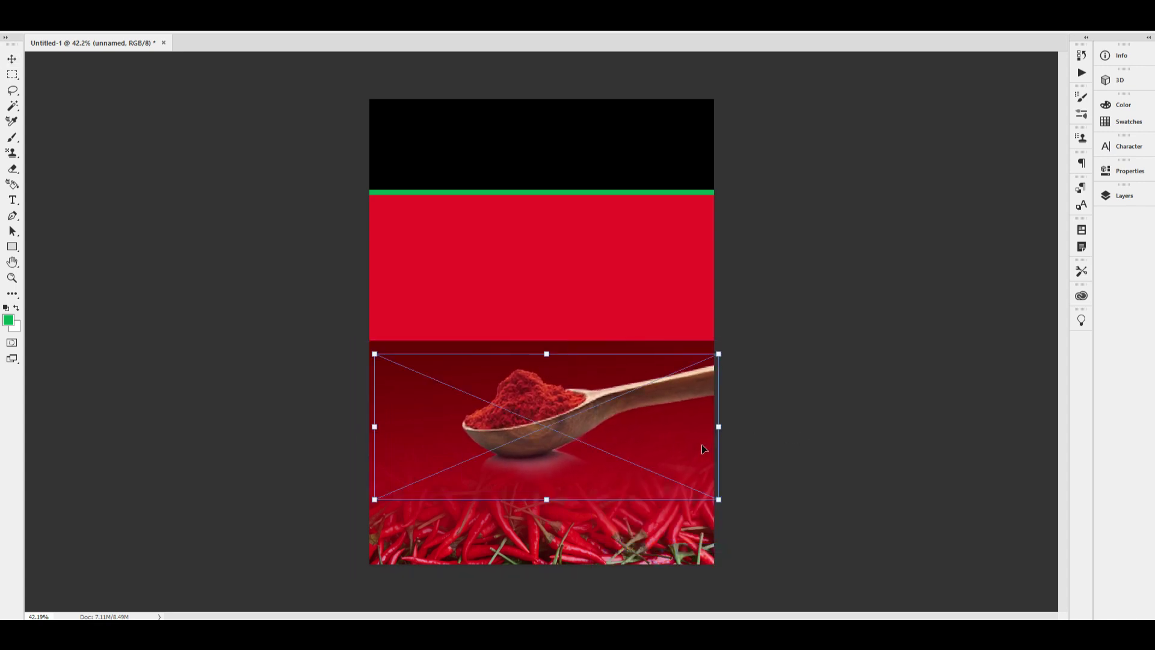
pyautogui.moveTo(724, 424)
pyautogui.mouseDown()
pyautogui.moveTo(760, 425)
pyautogui.moveTo(741, 410)
pyautogui.mouseUp()
pyautogui.hotkey('alt', 'space')
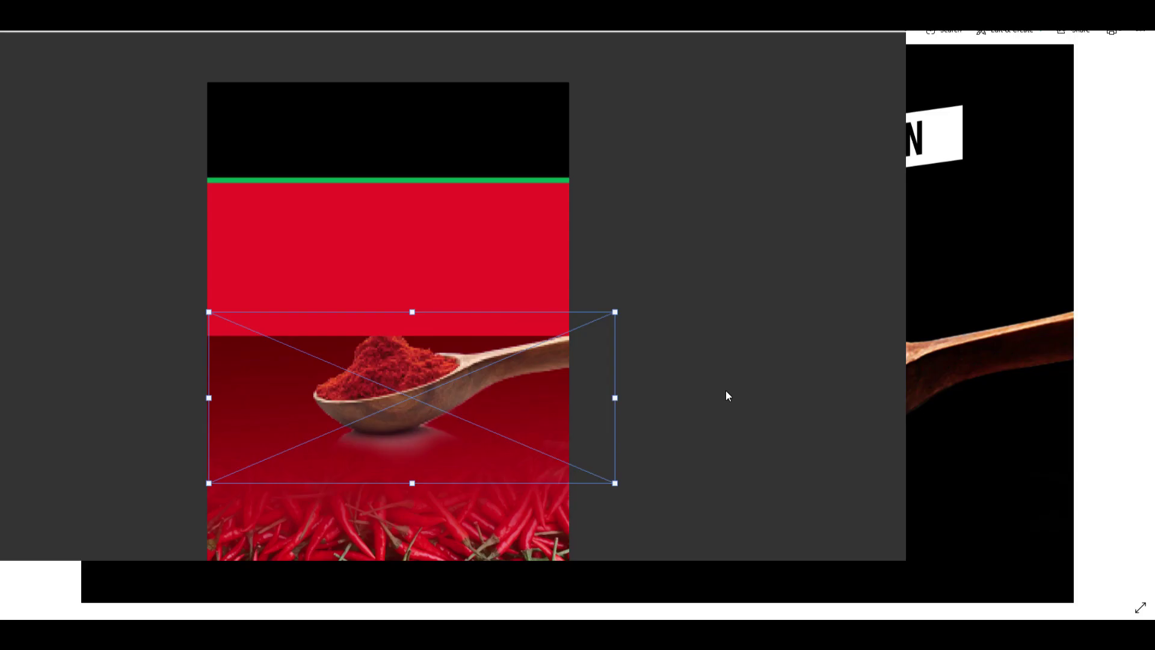
pyautogui.press('Return')
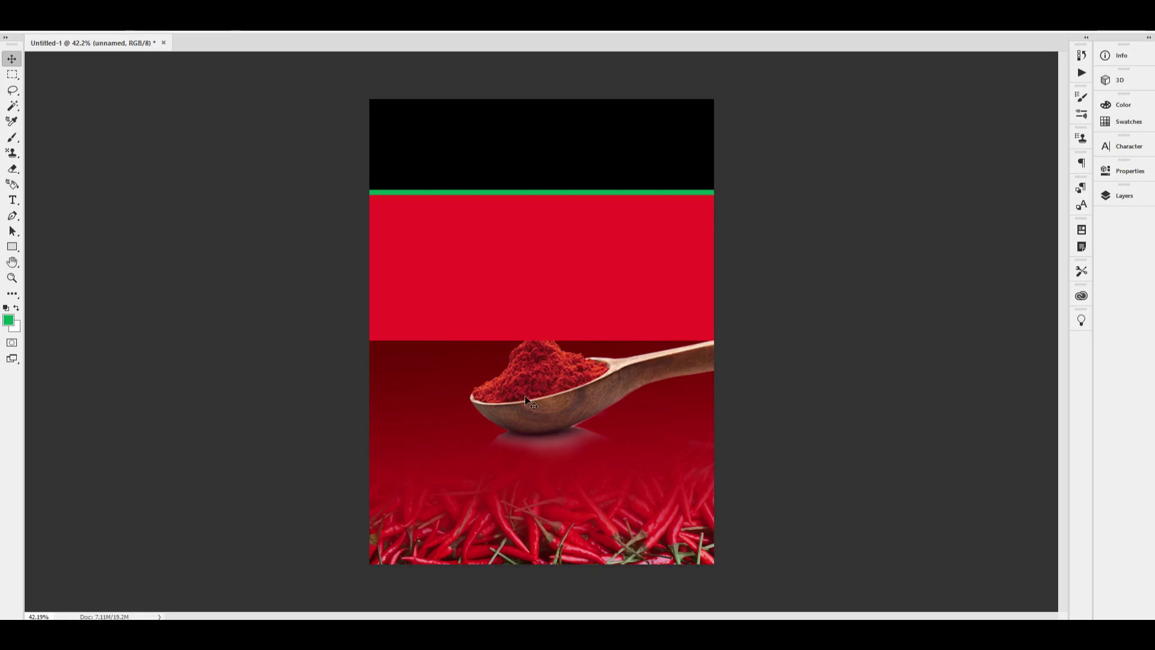
pyautogui.moveTo(527, 385); pyautogui.dragTo(518, 425)
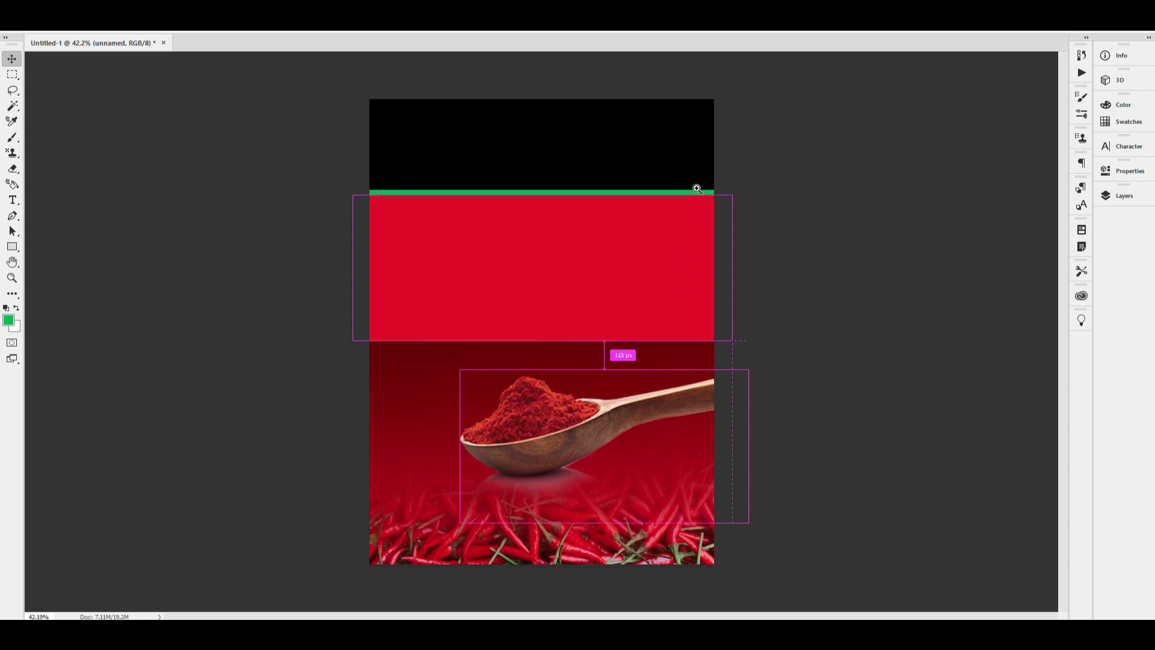
# Step: Compare the upper bands of the design with the reference packet in Photos
pyautogui.keyDown('alt'); pyautogui.scroll(3, 710, 234); pyautogui.keyUp('alt')
pyautogui.hotkey('alt', 'Tab')
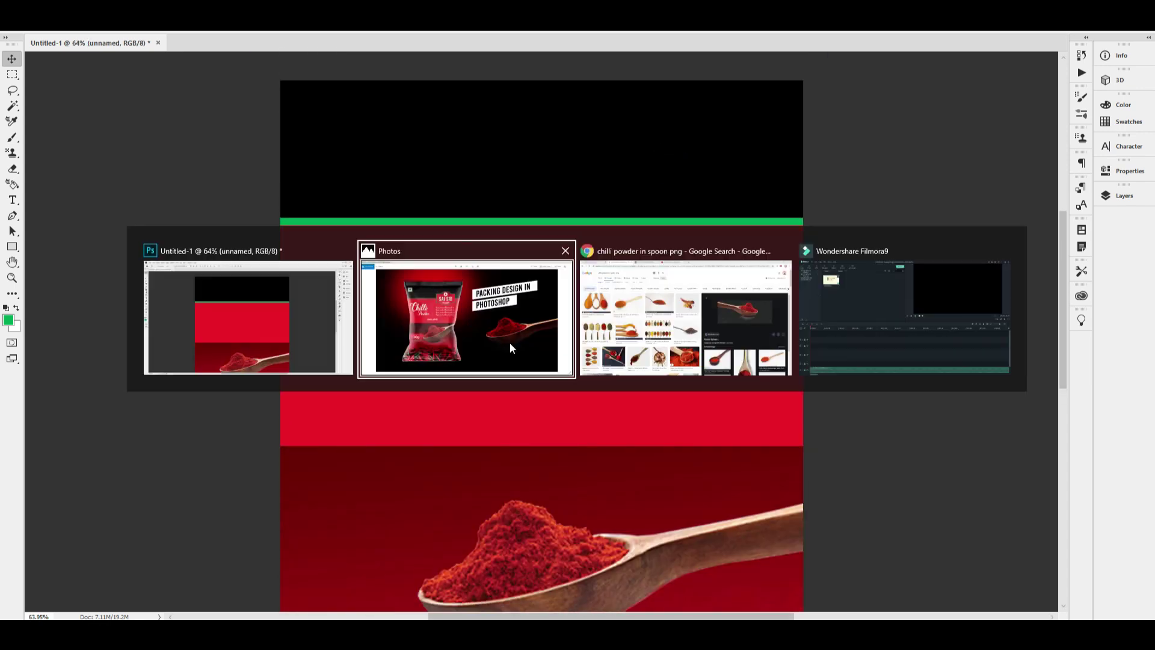
pyautogui.hotkey('alt', 'Tab')
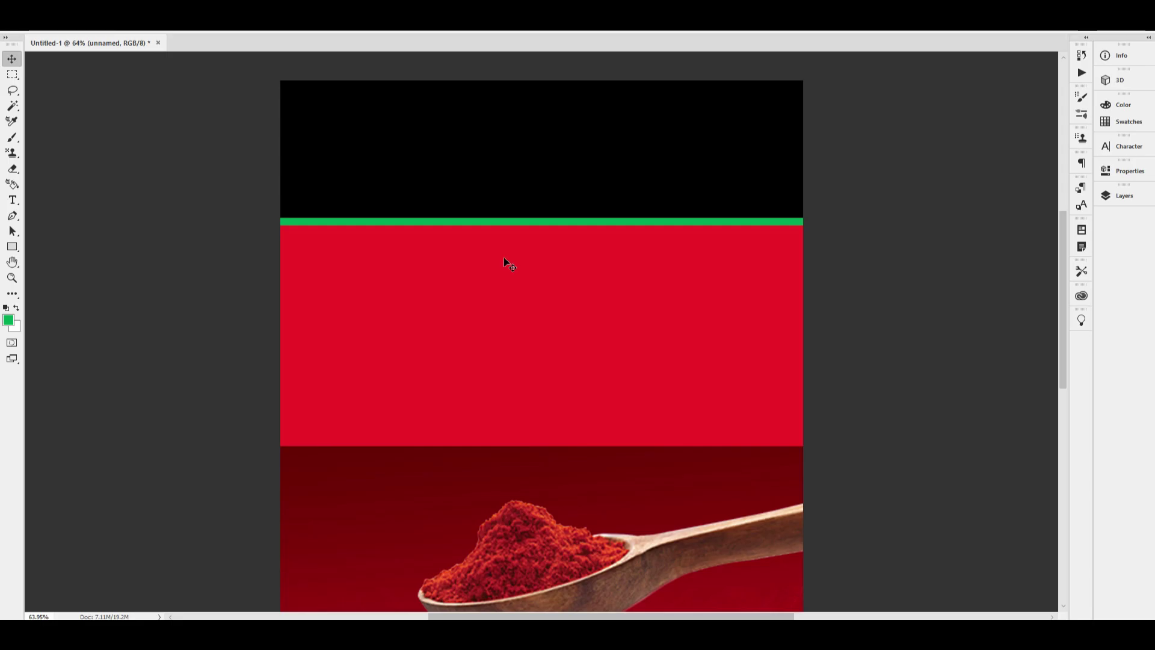
pyautogui.hotkey('alt', 'Tab')
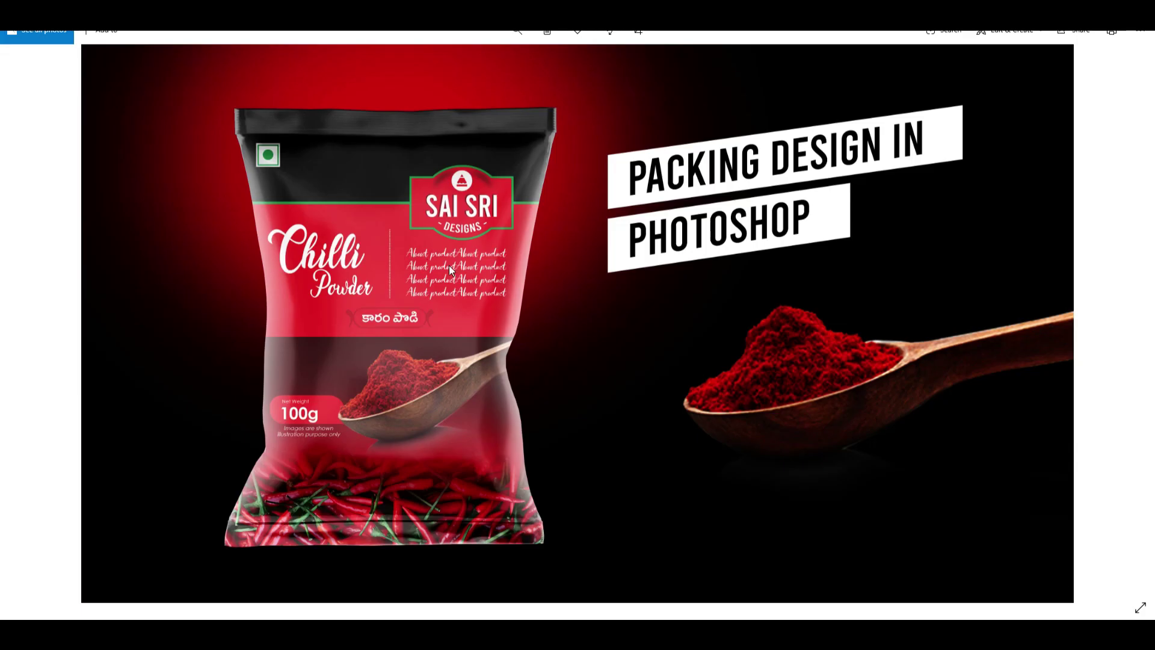
# Step: Switch back to Photoshop and start a text line with colour ffffff at the left of the bright red band
pyautogui.hotkey('alt', 'Tab')
pyautogui.hotkey('ctrl', '1')
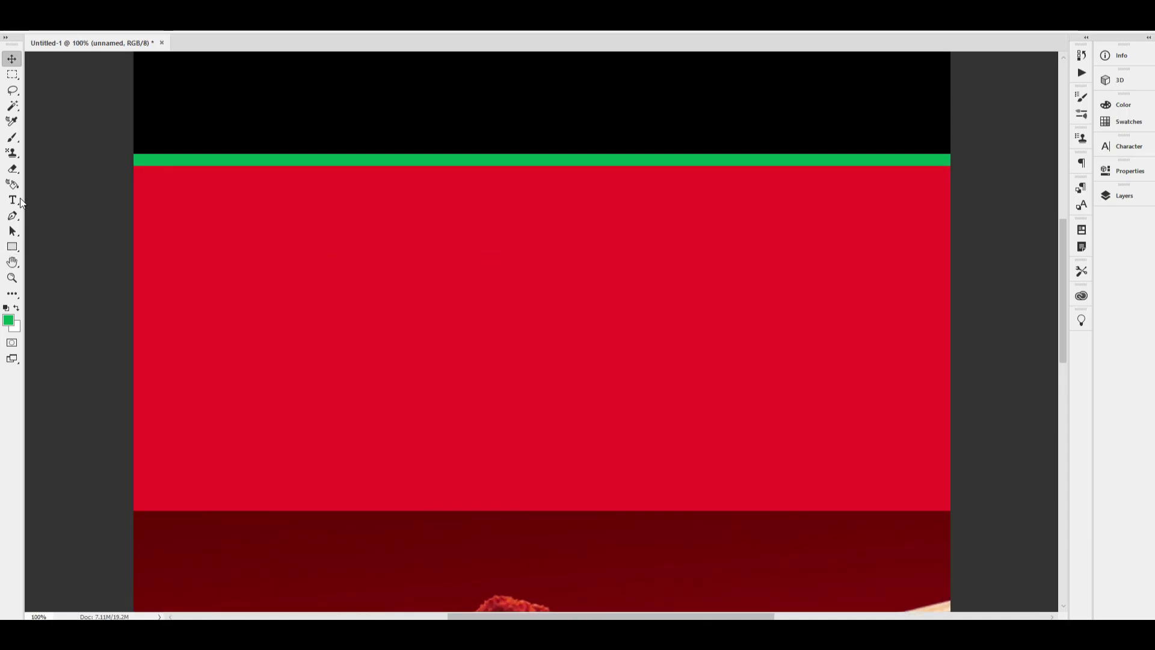
pyautogui.click(15, 201)
pyautogui.click(271, 267)
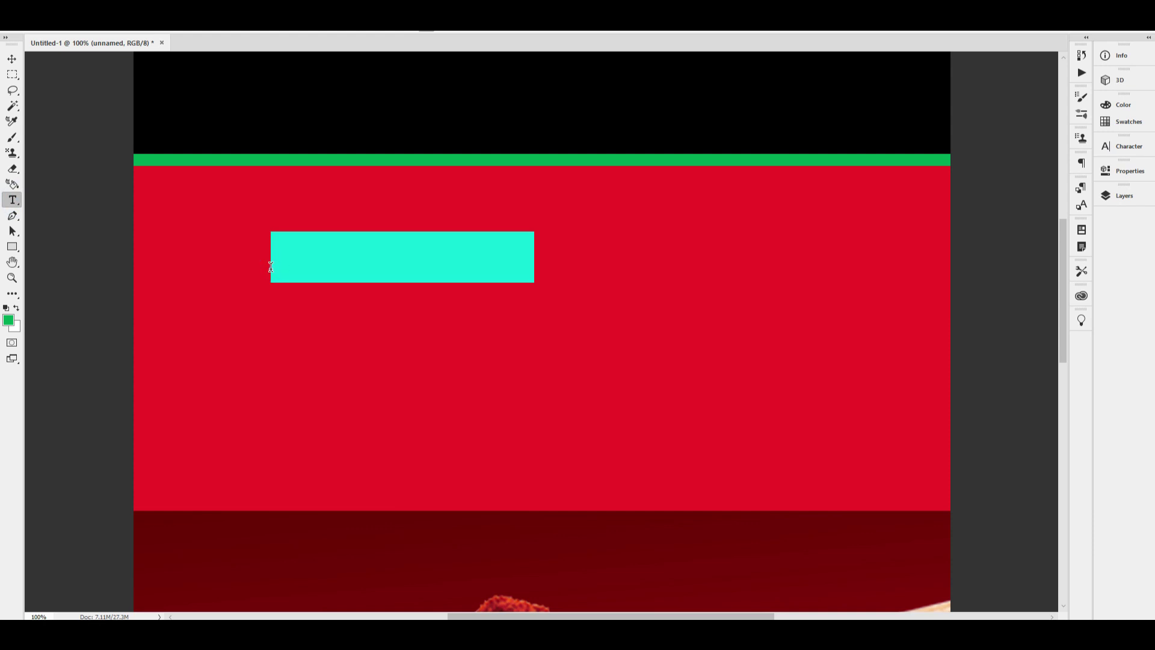
pyautogui.press('BackSpace')
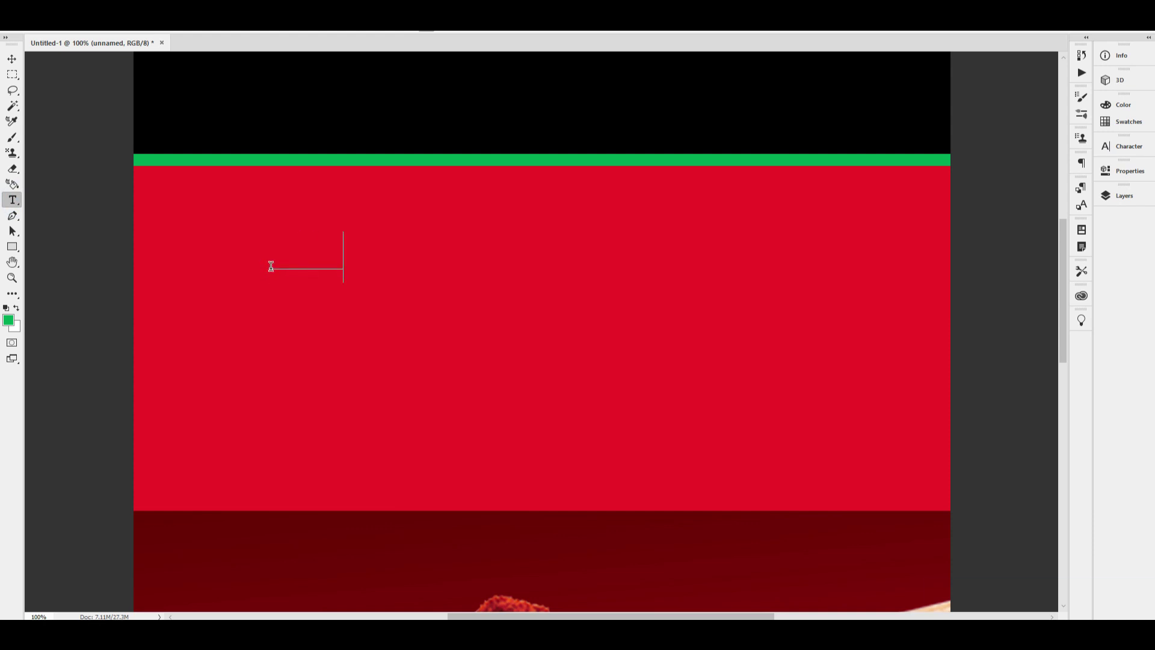
pyautogui.hotkey('ctrl', 'a')
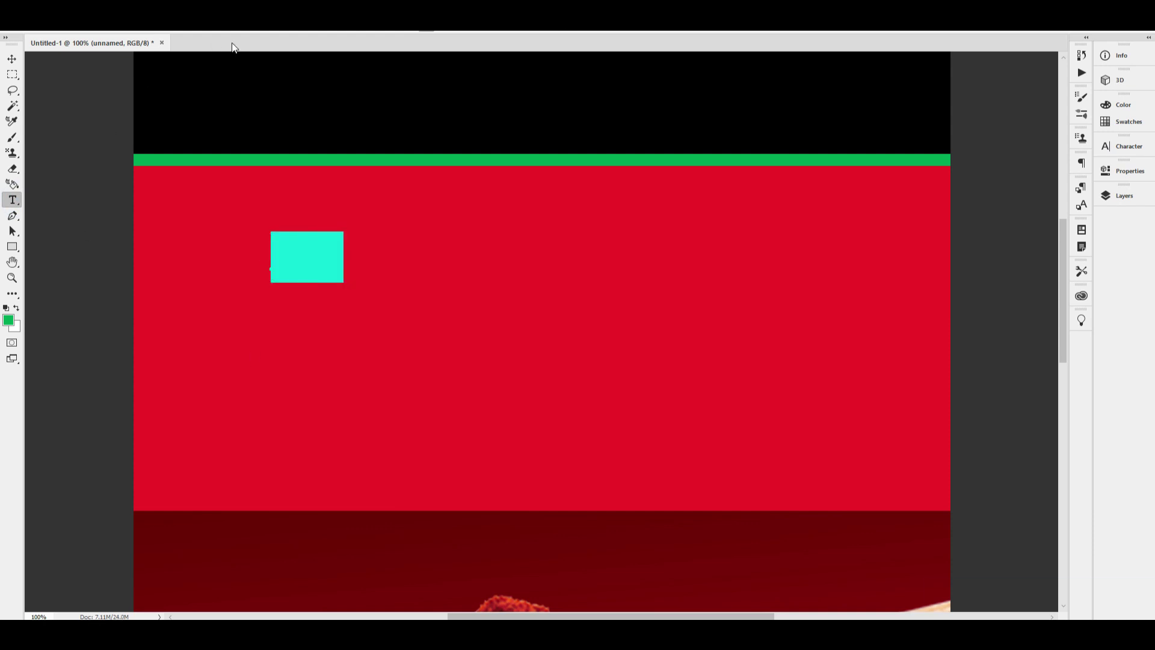
pyautogui.click(485, 31)
pyautogui.write('ffffff')
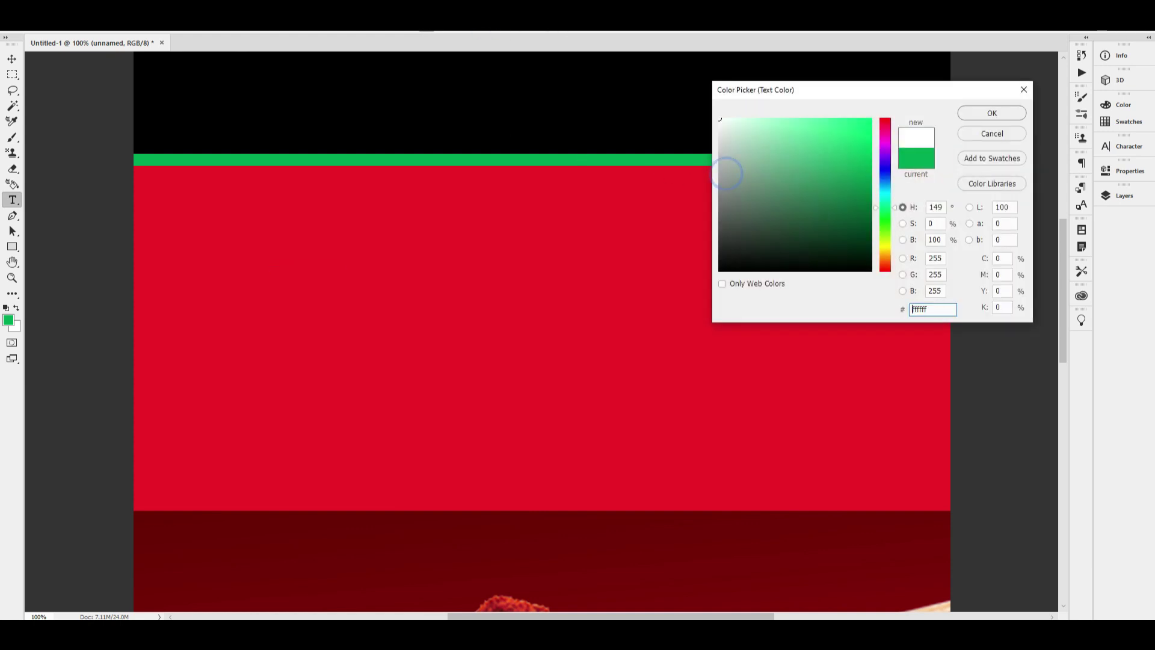
pyautogui.press('Return')
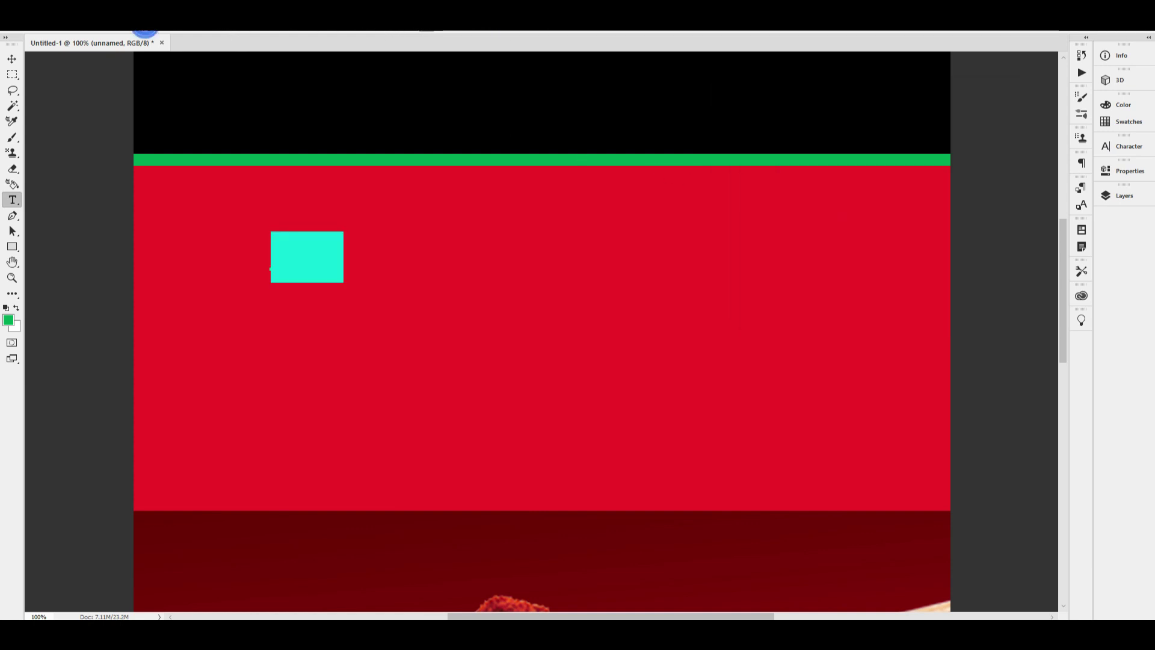
# Step: Apply a flowing script font to the new text and enter "Chilli"
pyautogui.click(144, 29)
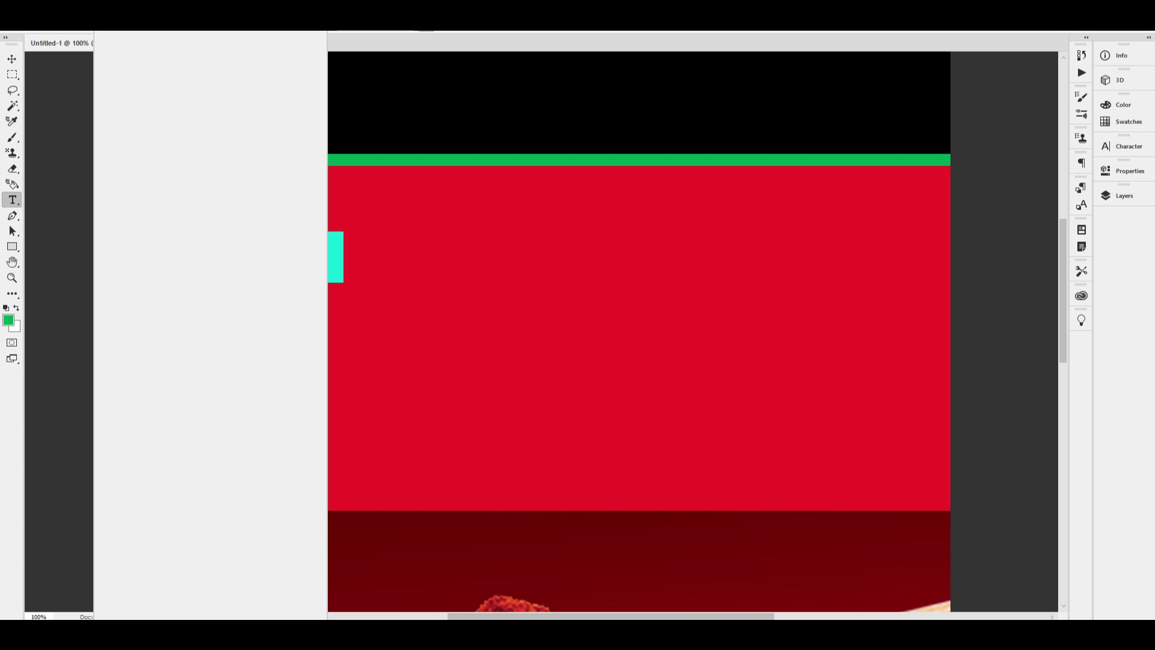
pyautogui.click(167, 59)
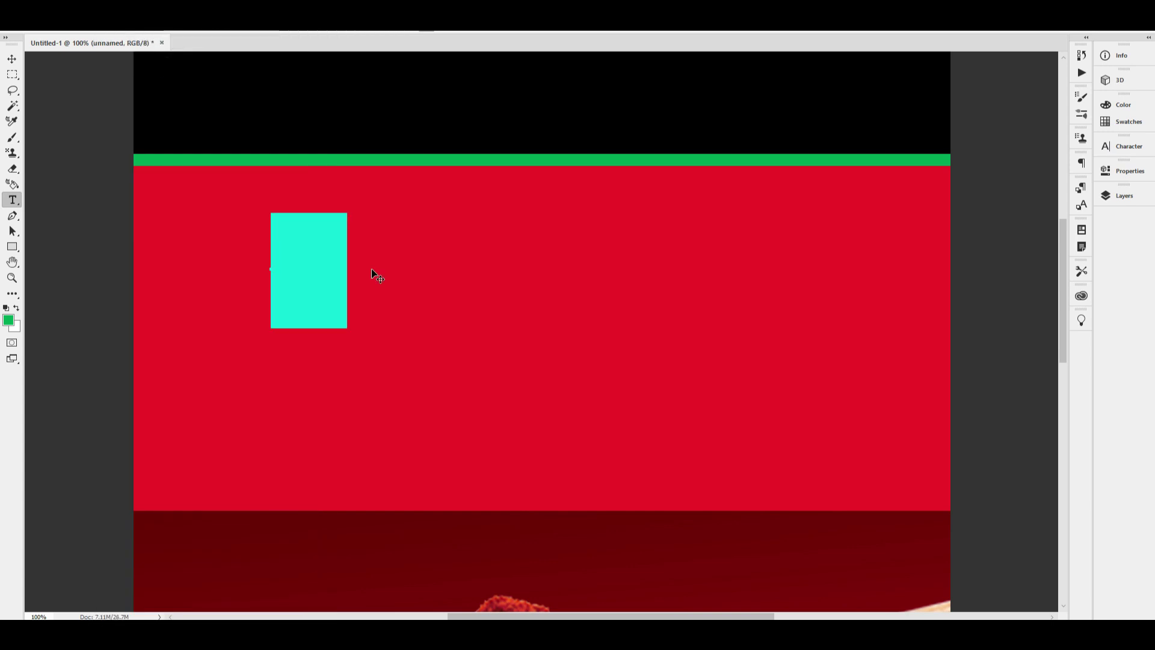
pyautogui.write('dfd')
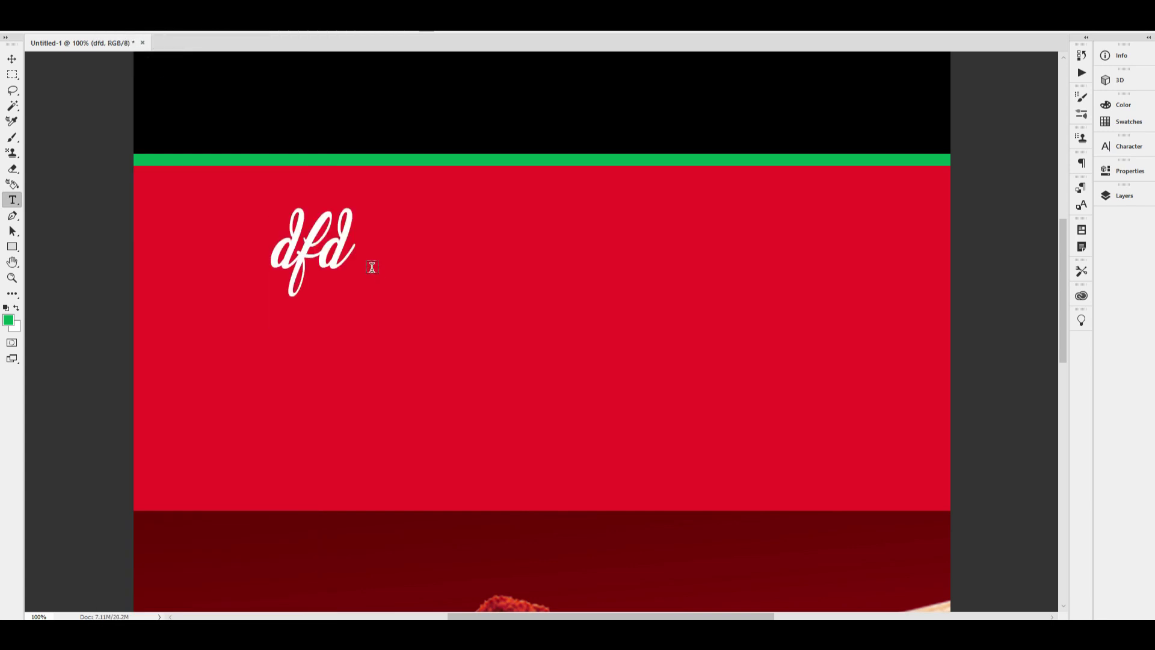
pyautogui.hotkey('ctrl', 'a')
pyautogui.write('Chilli')
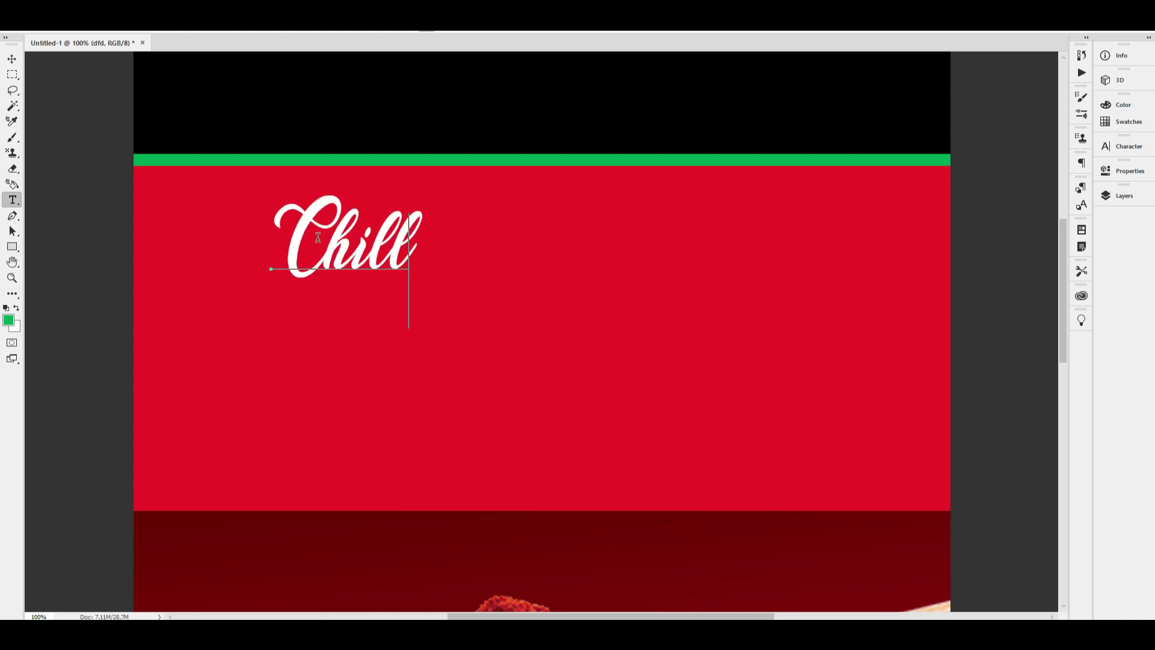
# Step: Enlarge the "Chilli" text and place it in the left half of the bright red band, just below the green stripe
pyautogui.hotkey('ctrl', 'a')
pyautogui.hotkey('ctrl', 'shift', '.')
pyautogui.hotkey('ctrl', 'shift', '.')
pyautogui.hotkey('ctrl', 'shift', '.')
pyautogui.hotkey('ctrl', 'Return')
pyautogui.press('v')
pyautogui.hotkey('ctrl', 't')
pyautogui.moveTo(270, 259); pyautogui.dragTo(187, 265)
pyautogui.moveTo(420, 204); pyautogui.dragTo(422, 244)
pyautogui.moveTo(477, 292); pyautogui.dragTo(479, 321)
# Step: Duplicate the "Chilli" text just below the original and change the copy's wording to "Powder" in the same script font
pyautogui.moveTo(459, 298); pyautogui.dragTo(439, 384)
pyautogui.press('Return')
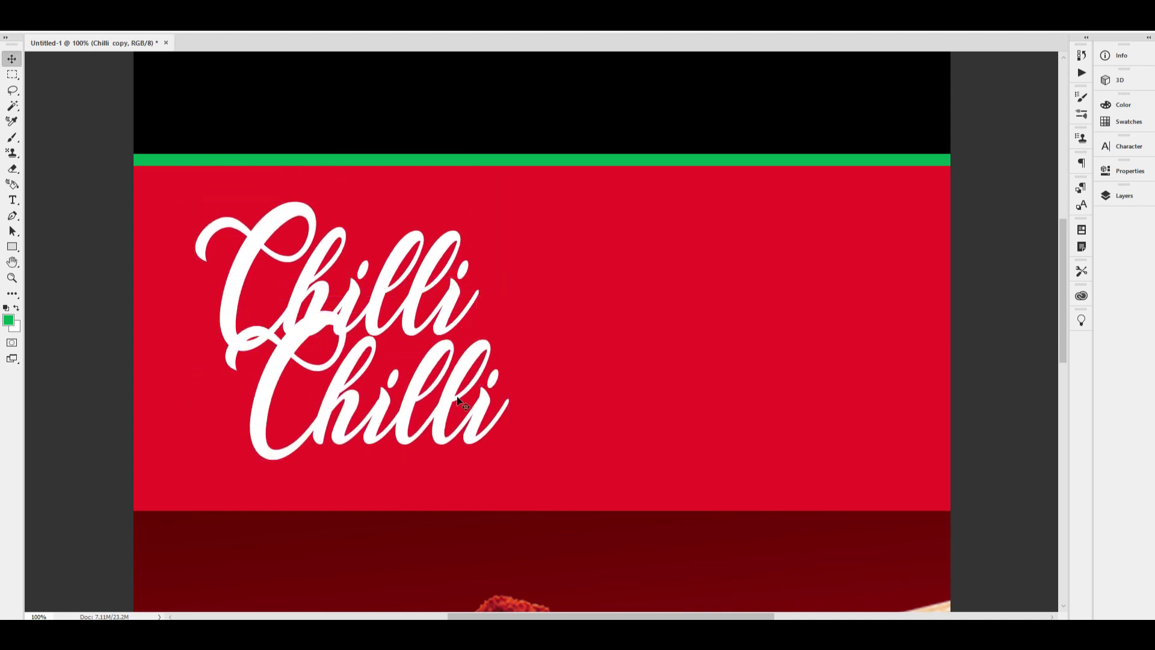
pyautogui.press('t')
pyautogui.doubleClick(434, 413)
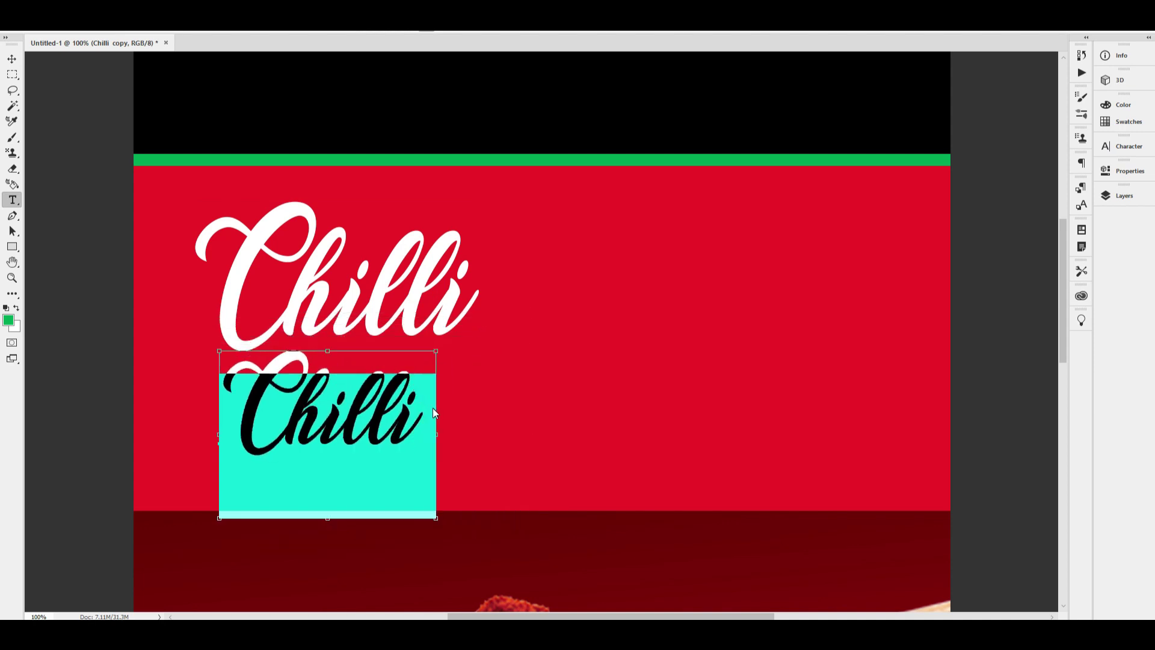
pyautogui.write('{')
pyautogui.press('BackSpace')
pyautogui.write('P')
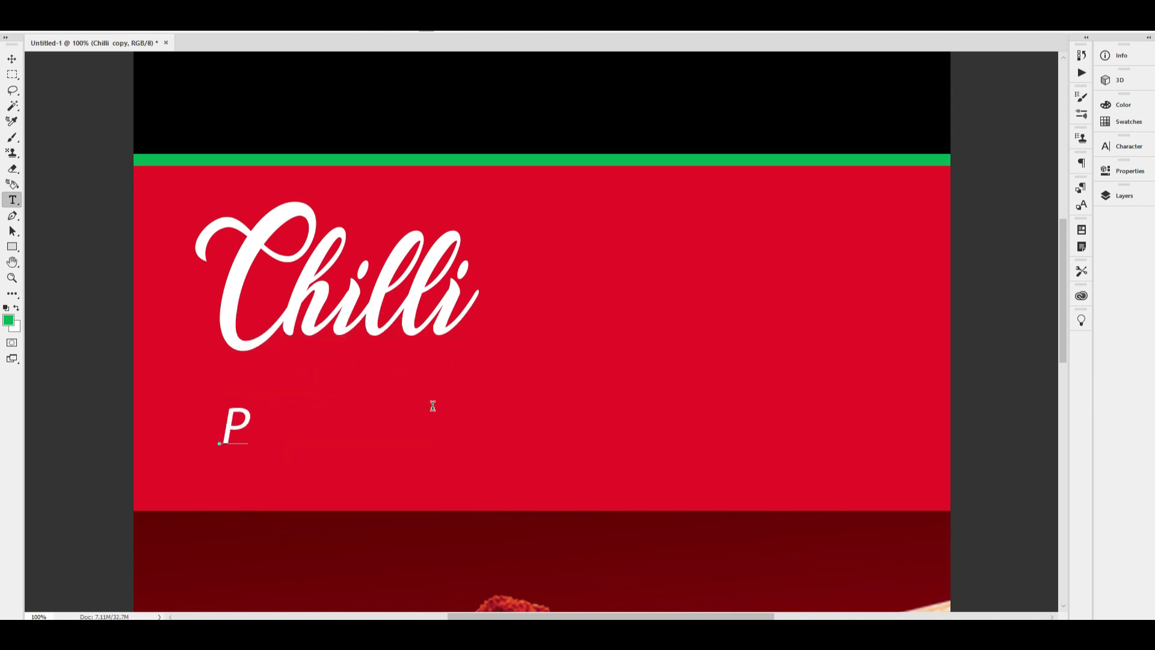
pyautogui.hotkey('ctrl', 'z')
pyautogui.write('Powe')
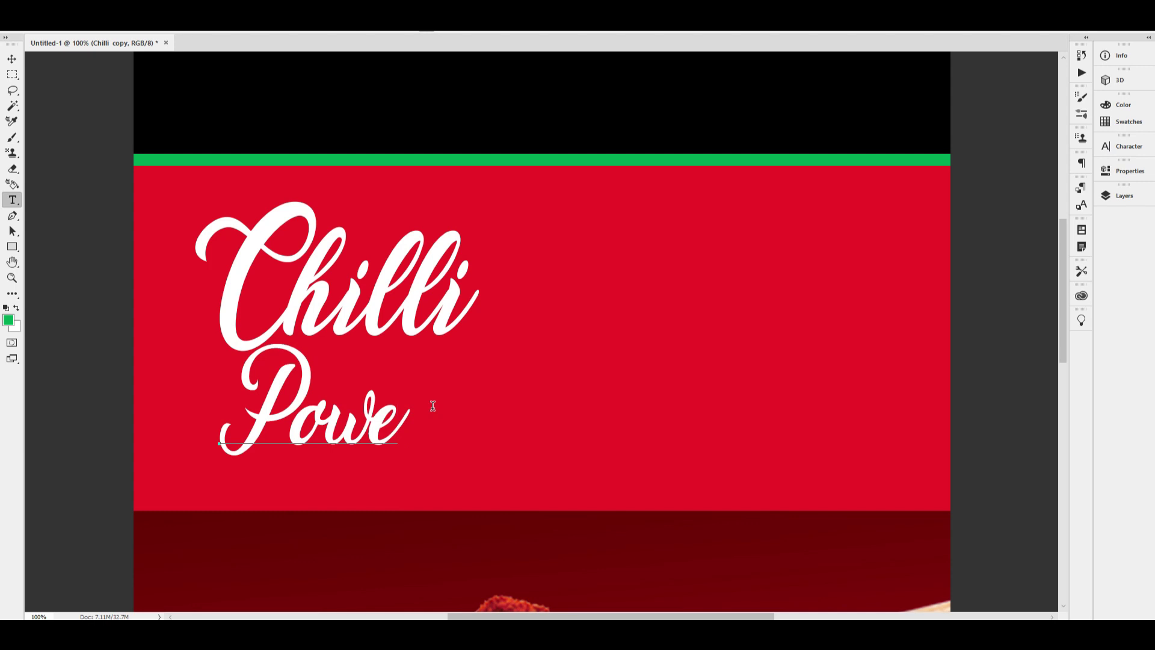
pyautogui.press('BackSpace')
pyautogui.write('der')
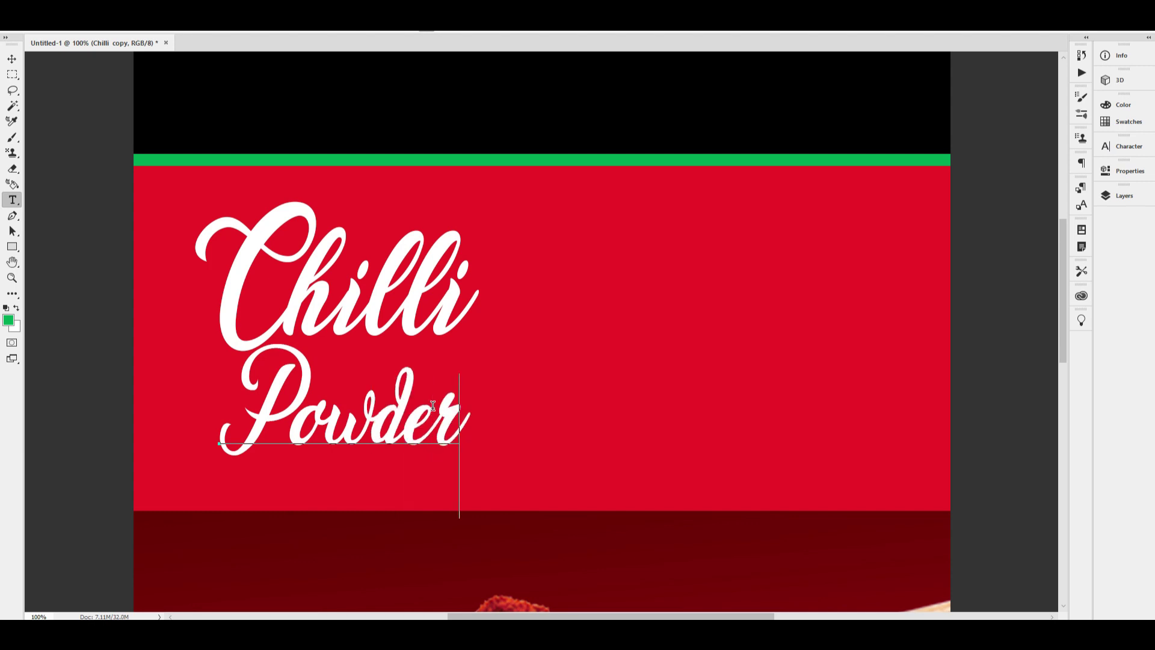
# Step: Shrink the "Powder" text and tuck it under the right end of "Chilli"
pyautogui.hotkey('ctrl', 'a')
pyautogui.hotkey('ctrl', 'Return')
pyautogui.press('v')
pyautogui.moveTo(341, 434); pyautogui.dragTo(414, 407)
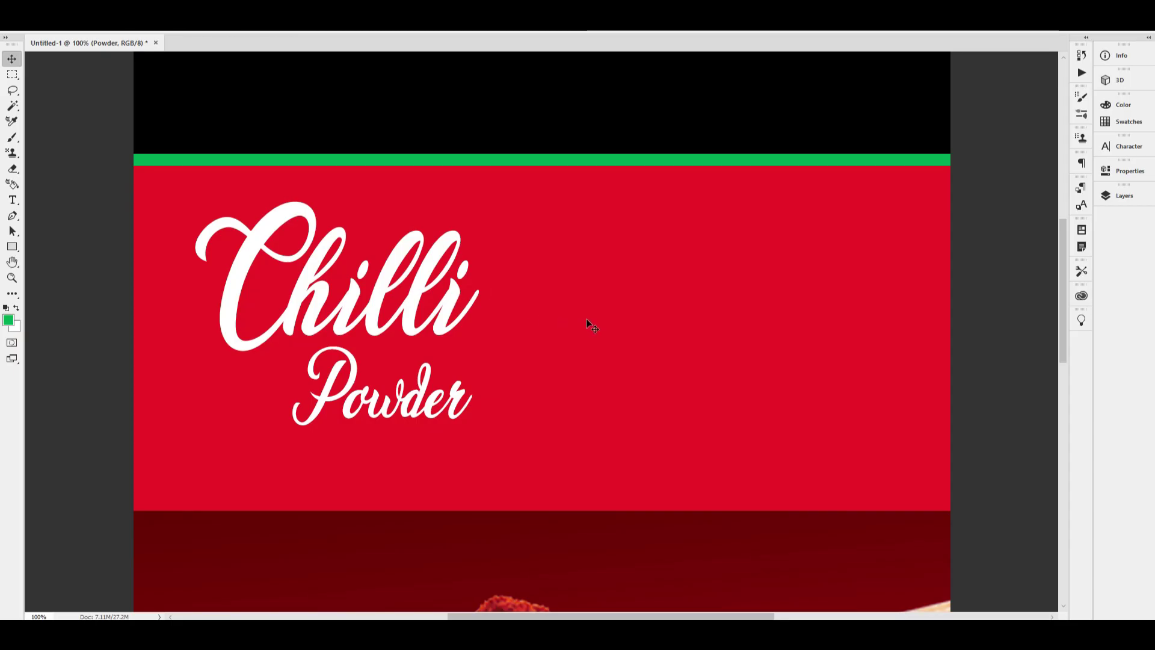
# Step: Create a horizontal row of white dots as a new text line in the empty right half of the red band
pyautogui.press('t')
pyautogui.click(581, 322)
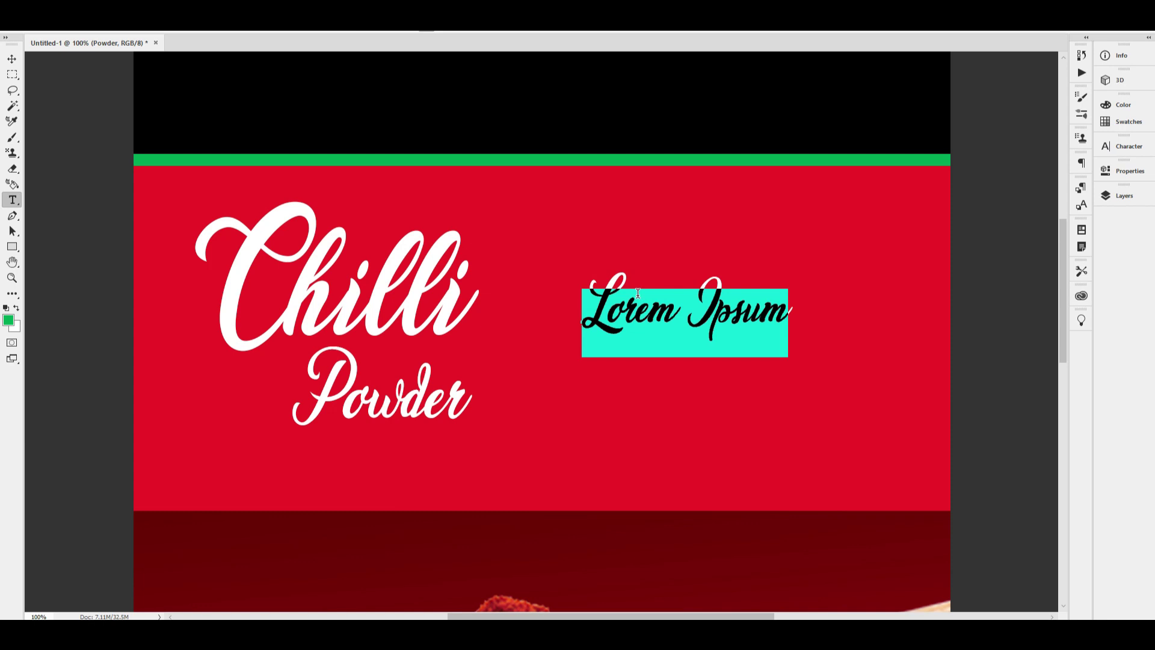
pyautogui.press('BackSpace')
pyautogui.write('......................................')
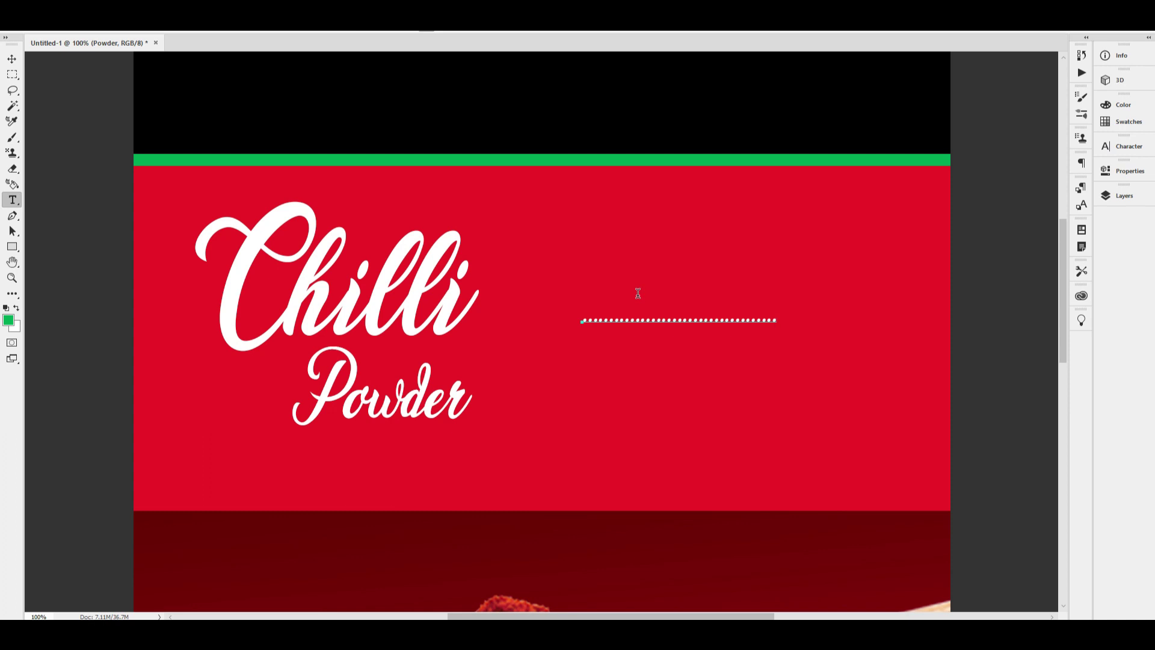
pyautogui.hotkey('ctrl', 'Return')
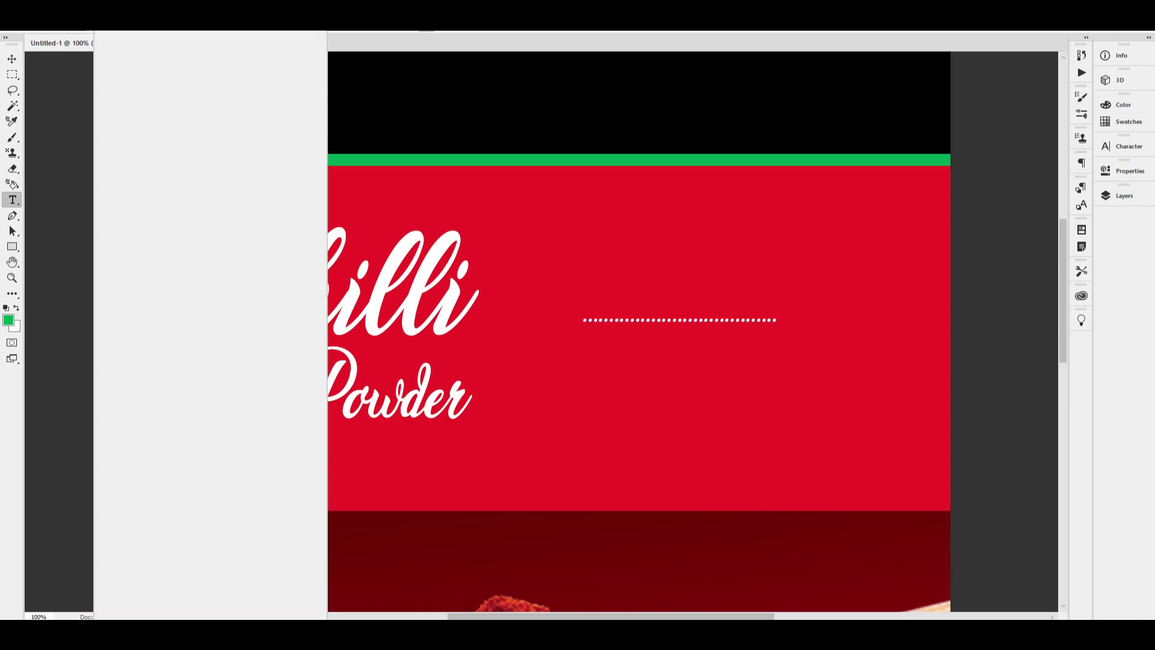
# Step: Rotate the dotted line 90° into a vertical divider beside the product name and centre it horizontally on the canvas
pyautogui.press('v')
pyautogui.hotkey('ctrl', 't')
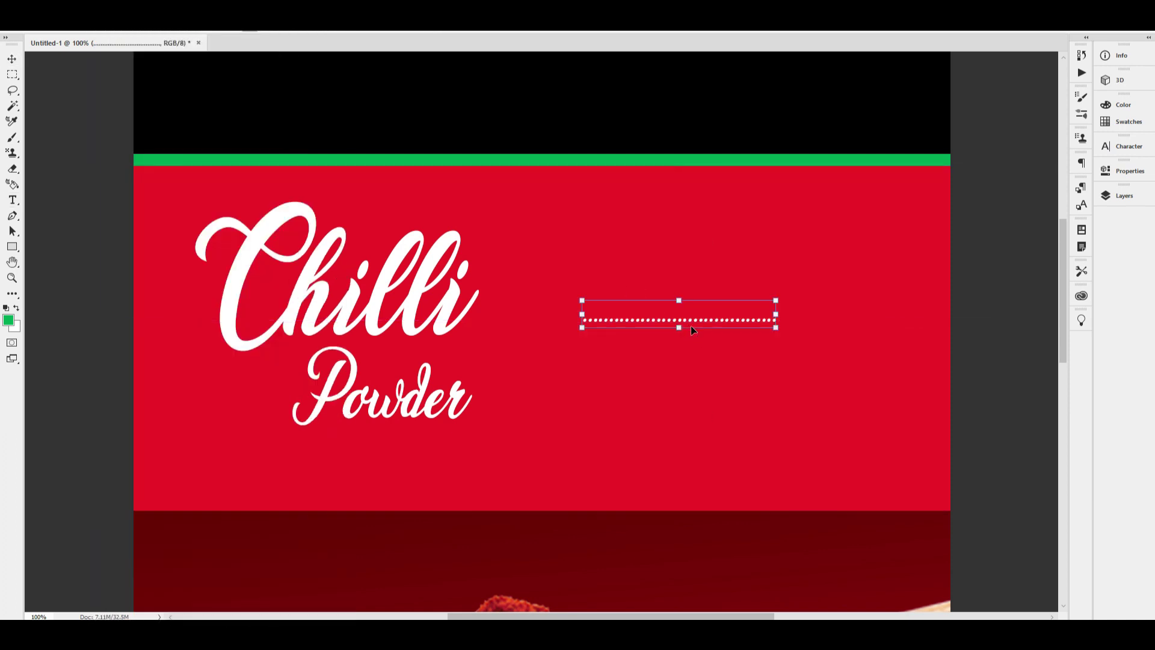
pyautogui.rightClick(693, 328)
pyautogui.click(749, 450)
pyautogui.press('Return')
pyautogui.moveTo(701, 336); pyautogui.dragTo(526, 361)
pyautogui.hotkey('ctrl', 'a')
pyautogui.click(273, 20)
pyautogui.hotkey('ctrl', 'd')
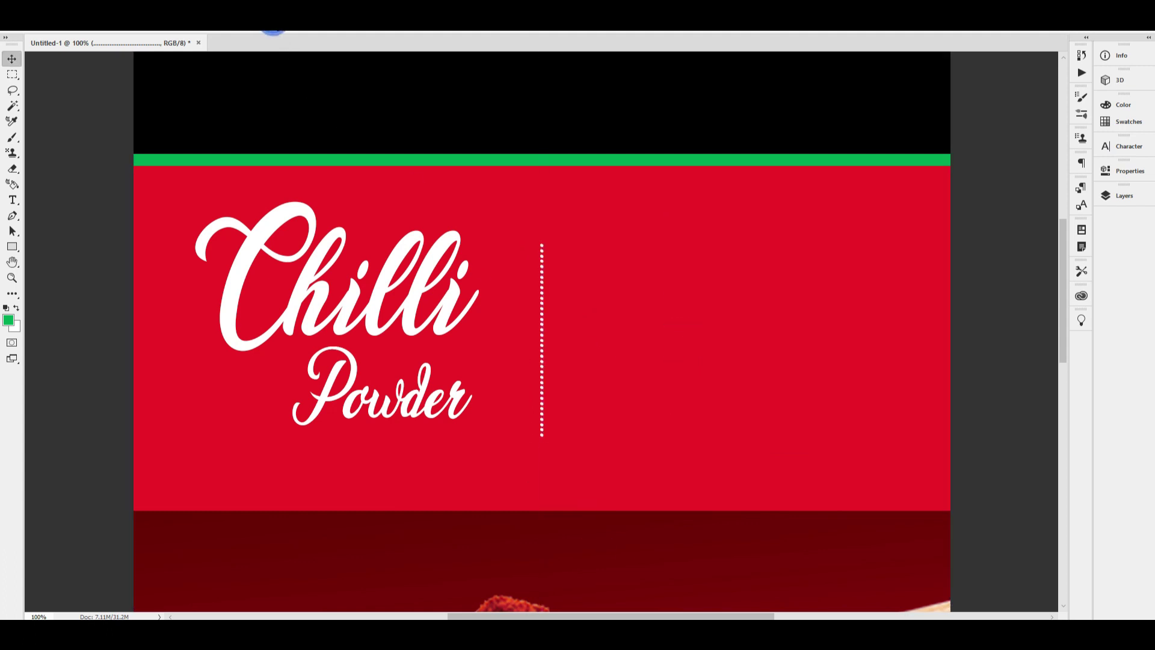
# Step: Select "Chilli" and "Powder" together, scale them down slightly and centre the pair in the space beside the dotted divider
pyautogui.moveTo(424, 349); pyautogui.dragTo(425, 317)
pyautogui.hotkey('ctrl', 'z')
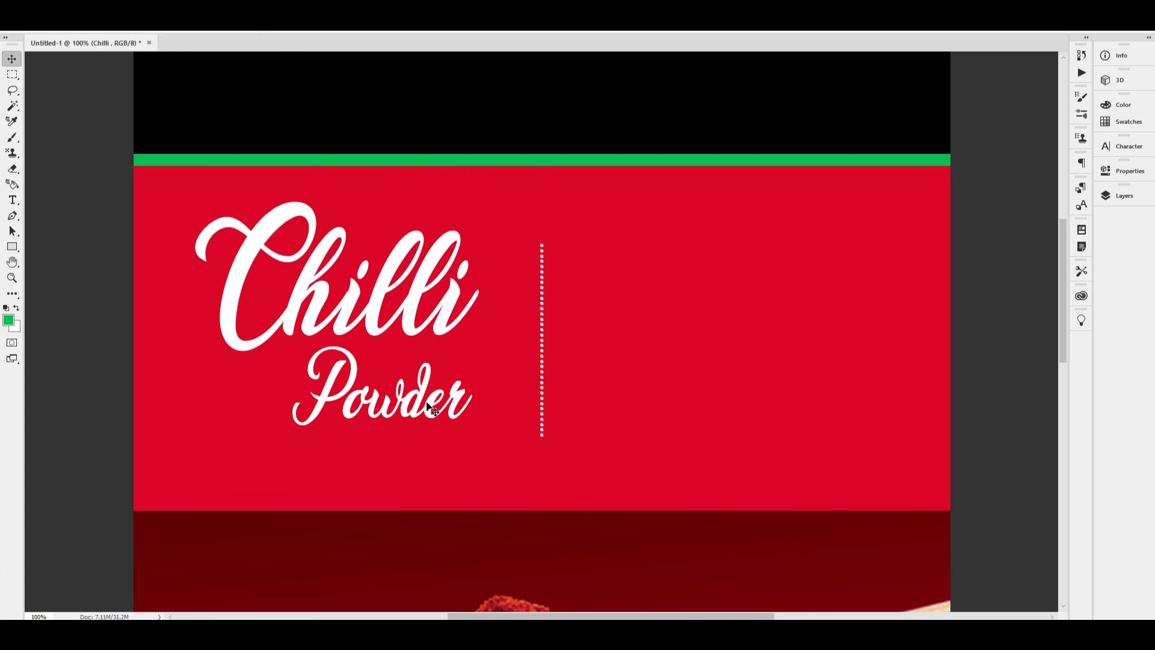
pyautogui.rightClick(422, 401)
pyautogui.keyDown('shift'); pyautogui.click(452, 407); pyautogui.keyUp('shift')
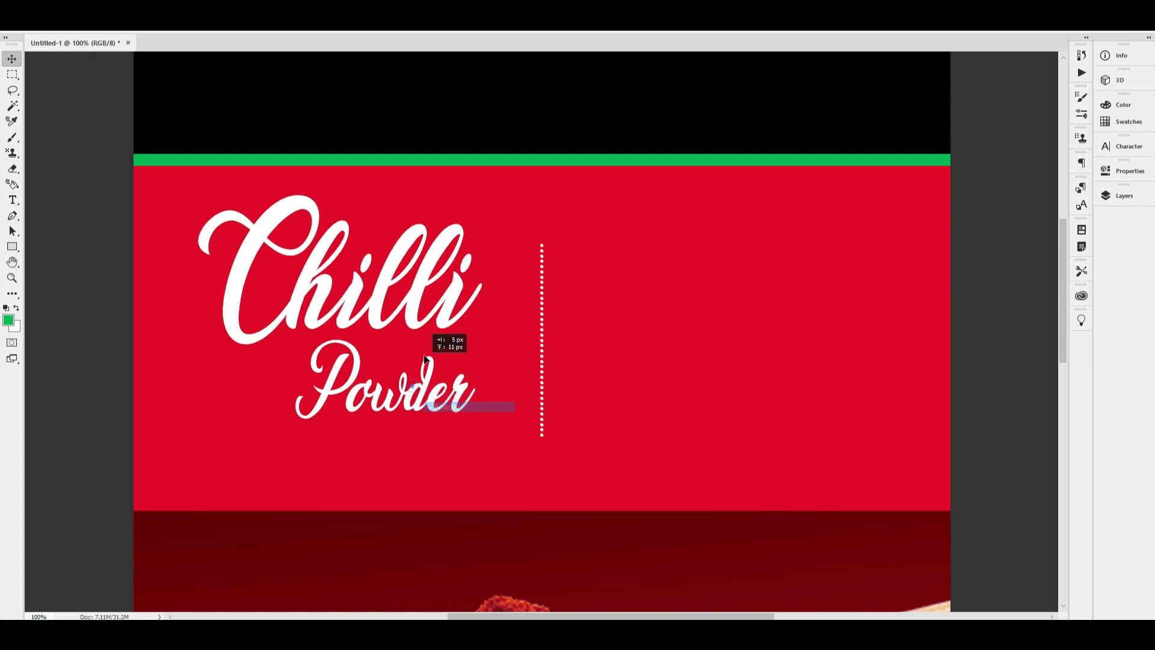
pyautogui.moveTo(476, 323); pyautogui.dragTo(408, 343)
pyautogui.press('Left')
pyautogui.press('Left')
pyautogui.press('Left')
pyautogui.press('Return')
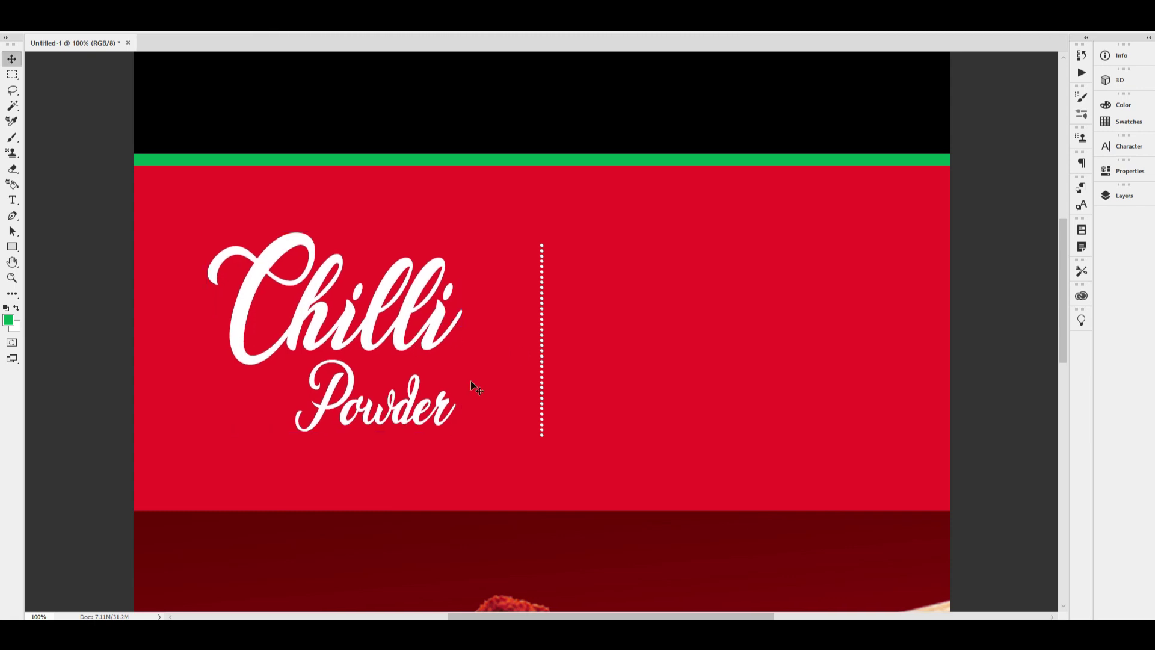
pyautogui.rightClick(408, 411)
pyautogui.click(447, 428)
# Step: Add small white script text reading "About Proudct" to the right of the dotted divider
pyautogui.click(12, 200)
pyautogui.click(610, 263)
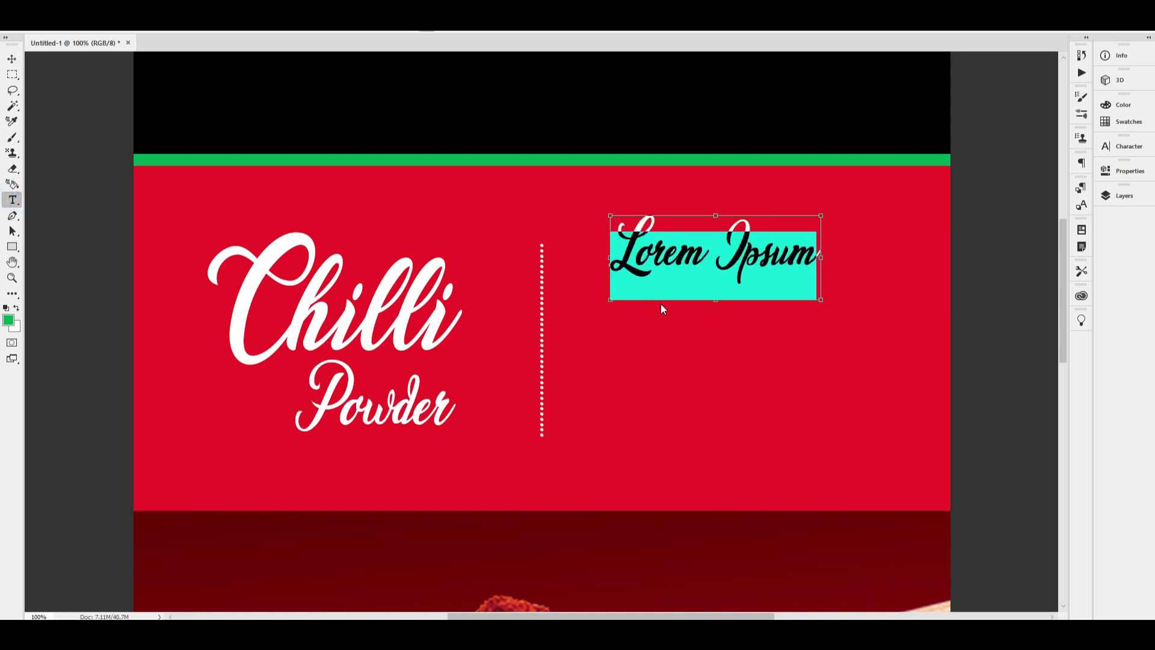
pyautogui.hotkey('ctrl', 'shift', ',')
pyautogui.hotkey('ctrl', 'shift', ',')
pyautogui.hotkey('ctrl', 'shift', ',')
pyautogui.hotkey('ctrl', 'shift', ',')
pyautogui.write('Abou')
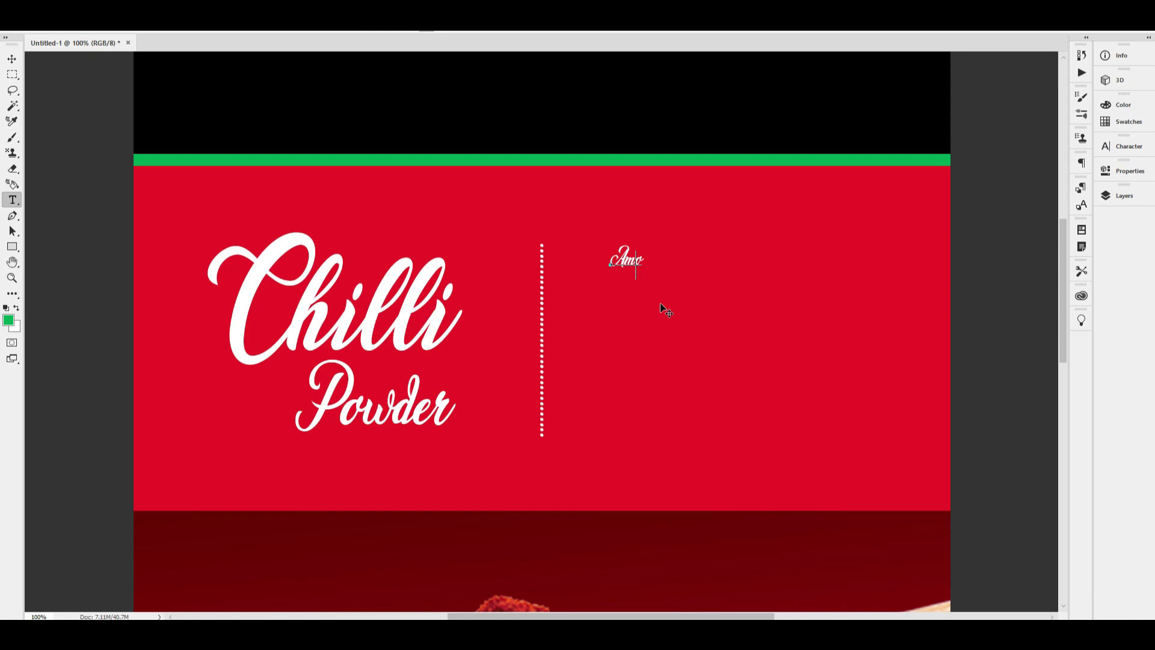
pyautogui.write('t Proudct')
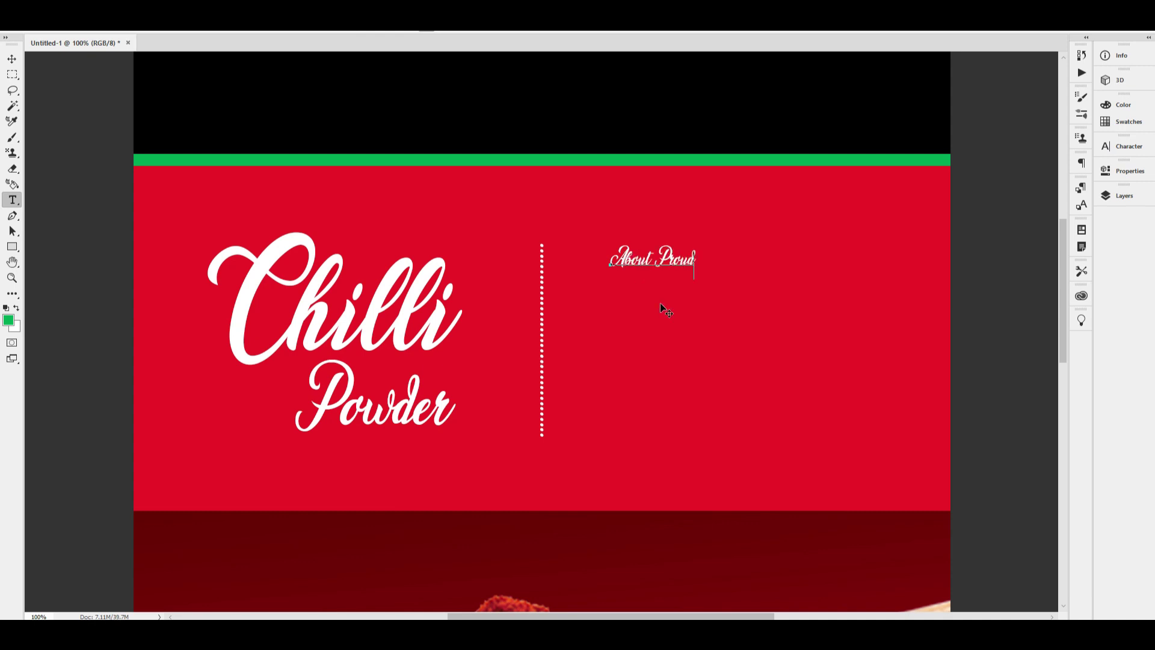
# Step: Repeat "About Proudct" three times per line and copy that line to make a four-line description block
pyautogui.hotkey('ctrl', 'a')
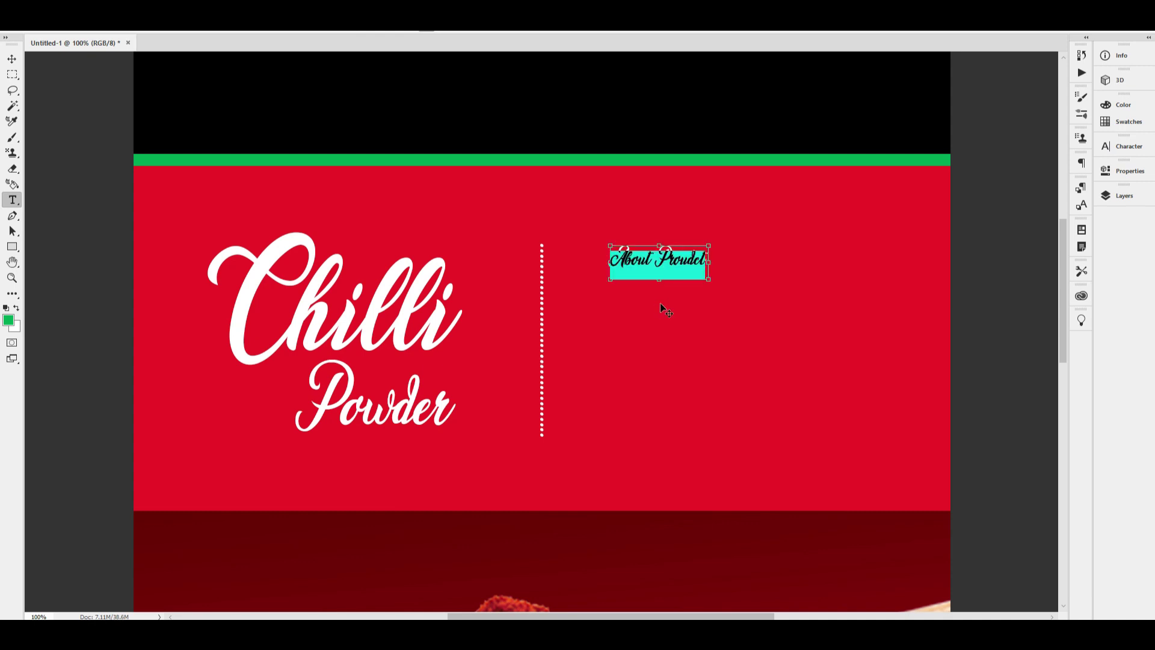
pyautogui.hotkey('ctrl', 'c')
pyautogui.hotkey('ctrl', 'v')
pyautogui.hotkey('ctrl', 'v')
pyautogui.hotkey('ctrl', 'v')
pyautogui.hotkey('ctrl', 'a')
pyautogui.hotkey('ctrl', 'c')
pyautogui.press('Right')
pyautogui.press('Return')
pyautogui.hotkey('ctrl', 'v')
pyautogui.hotkey('ctrl', 'v')
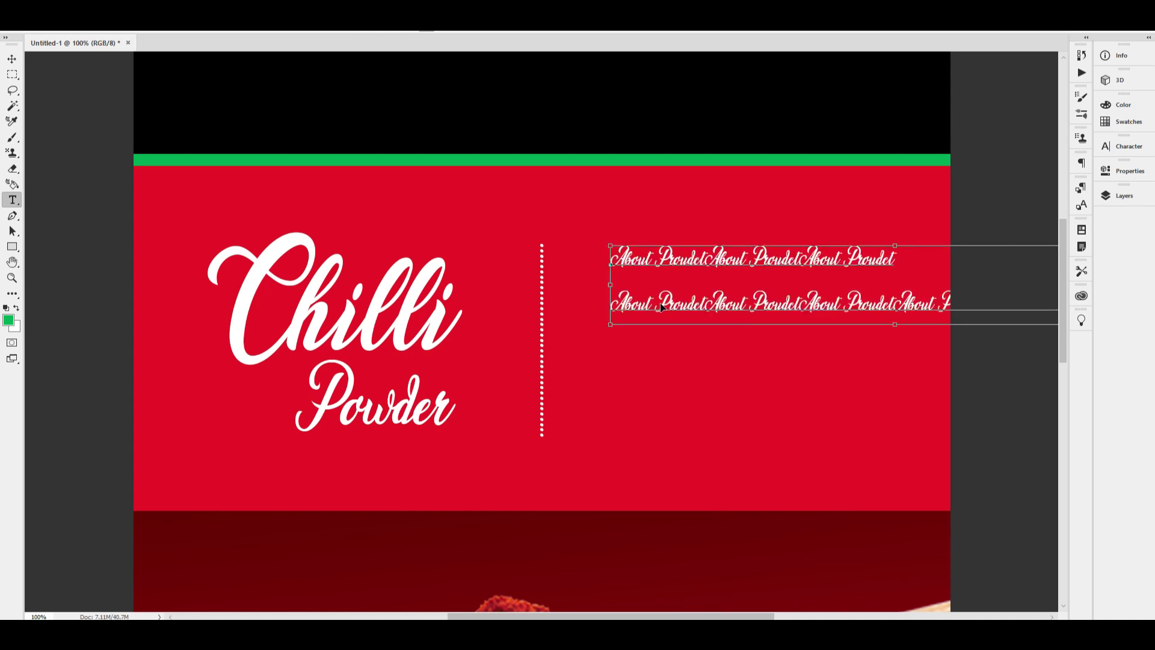
pyautogui.hotkey('ctrl', 'z')
pyautogui.press('Return')
pyautogui.hotkey('ctrl', 'v')
pyautogui.press('Return')
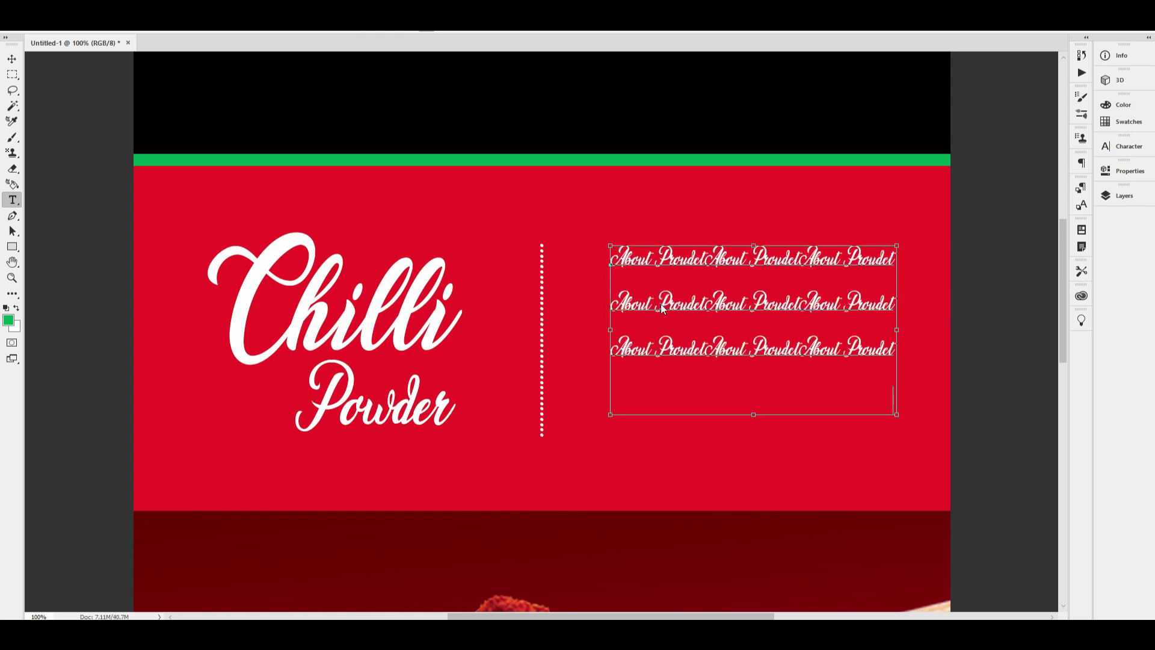
pyautogui.hotkey('ctrl', 'v')
# Step: Tighten the line spacing of the four-line description block and commit the text
pyautogui.hotkey('ctrl', 'a')
pyautogui.hotkey('alt', 'Up')
pyautogui.hotkey('alt', 'Up')
pyautogui.hotkey('alt', 'Up')
pyautogui.hotkey('alt', 'Up')
pyautogui.hotkey('alt', 'Up')
pyautogui.hotkey('alt', 'Up')
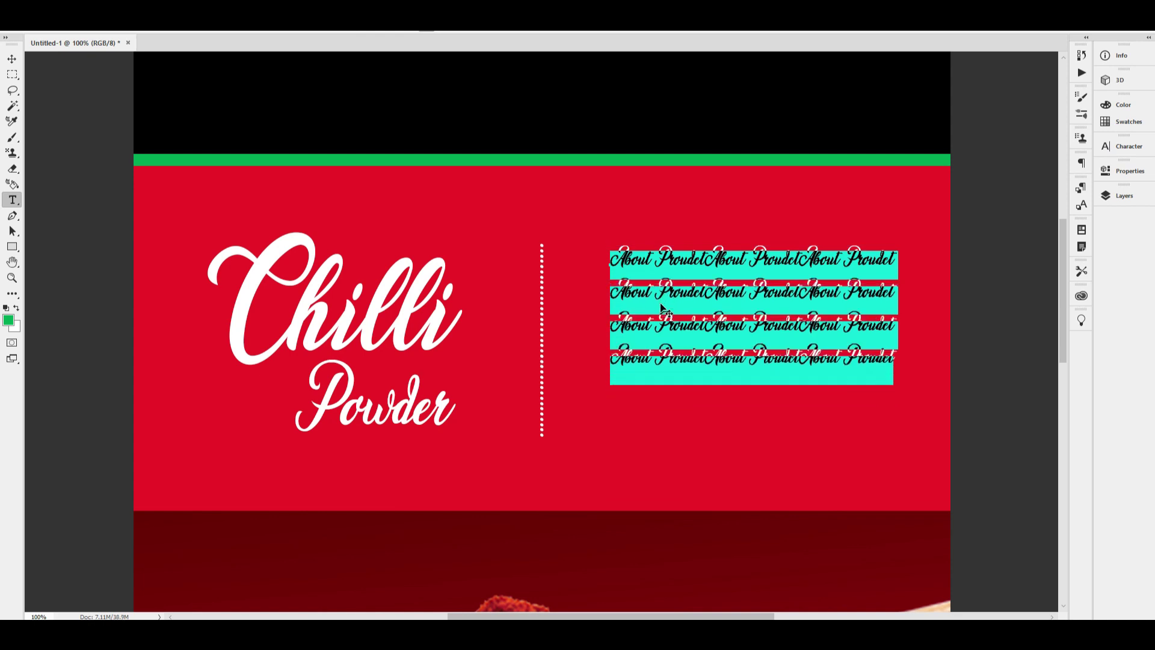
pyautogui.hotkey('ctrl', 'Return')
pyautogui.press('v')
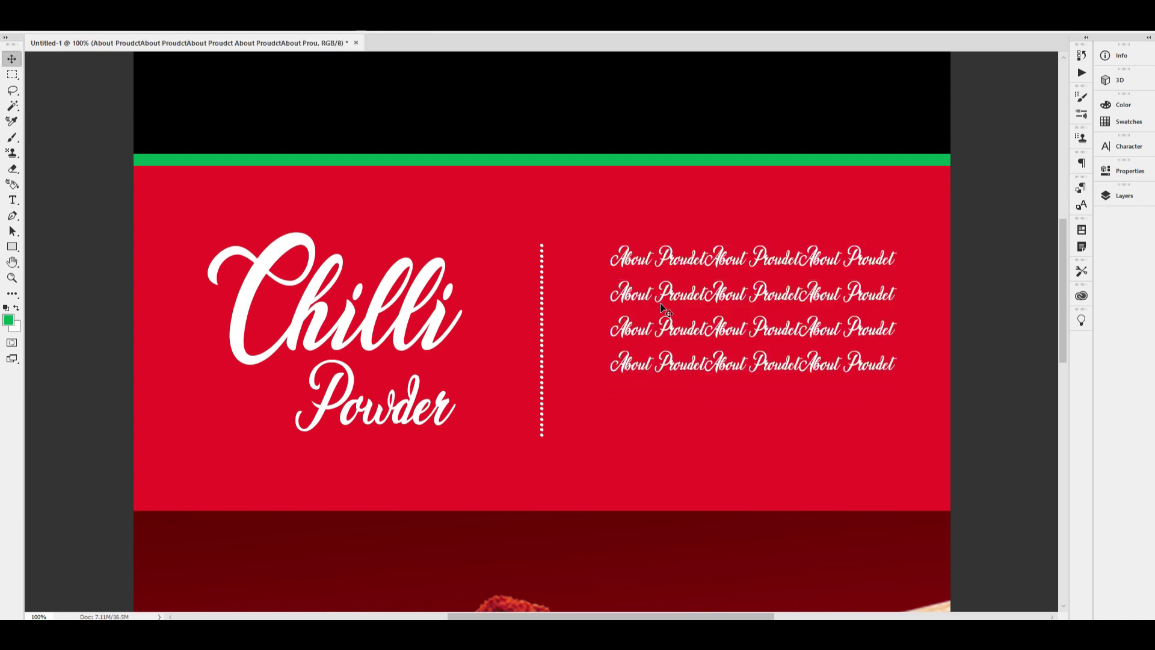
# Step: Change the font of the whole four-line description block to Dalilah Regular
pyautogui.press('t')
pyautogui.click(715, 306)
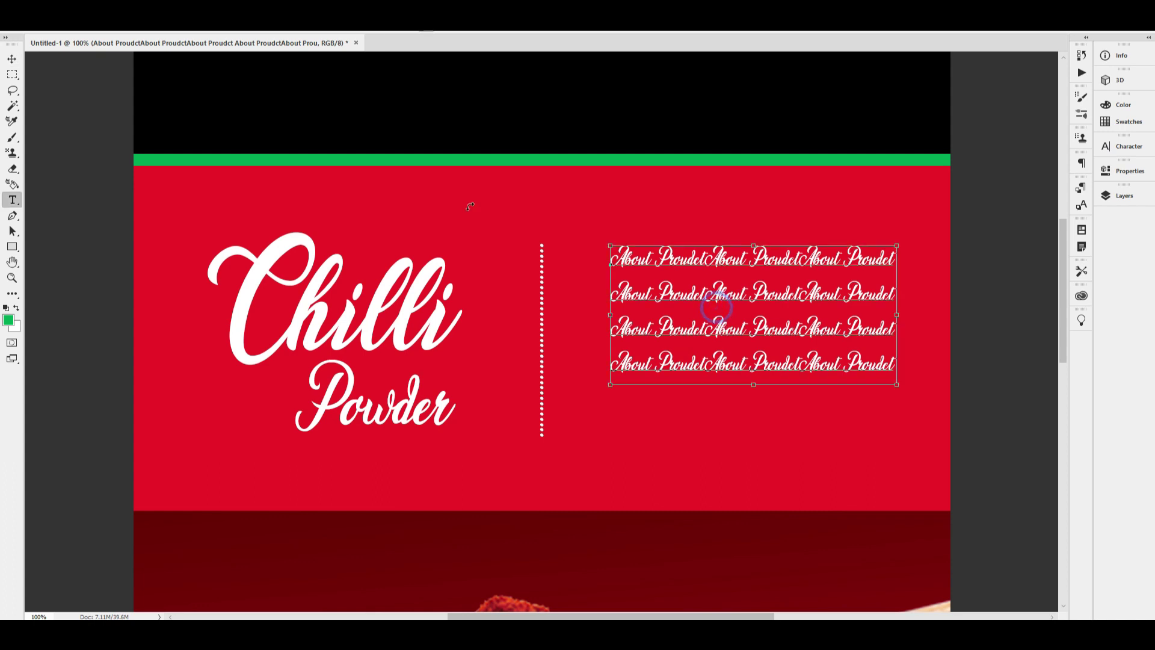
pyautogui.hotkey('ctrl', 'a')
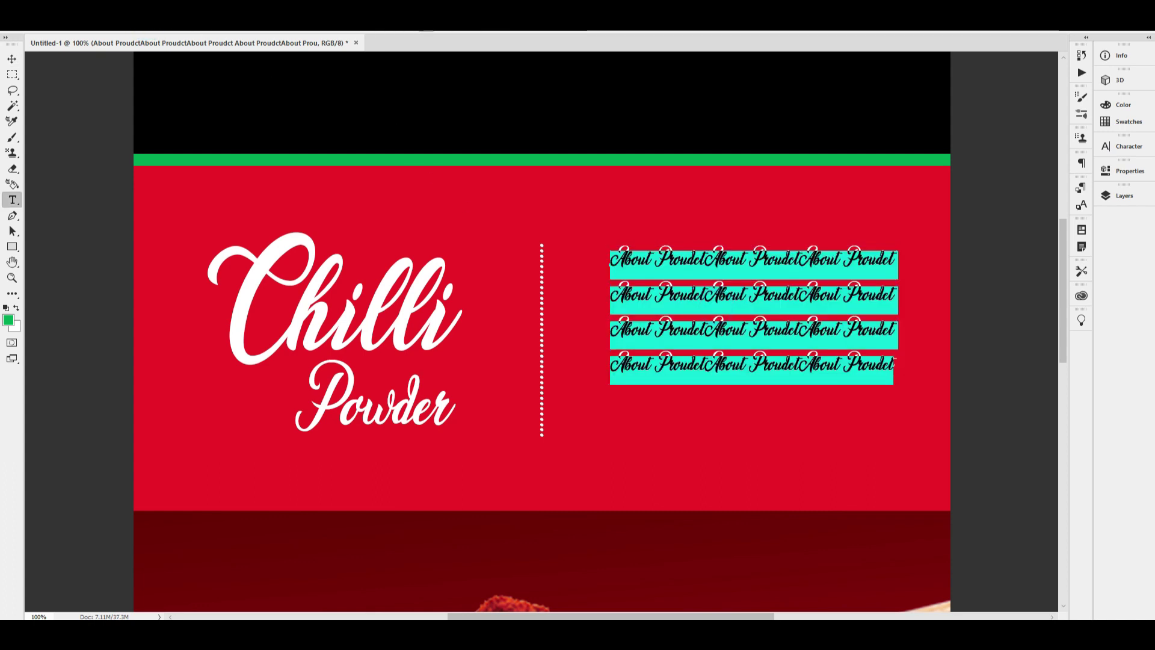
pyautogui.write('dali')
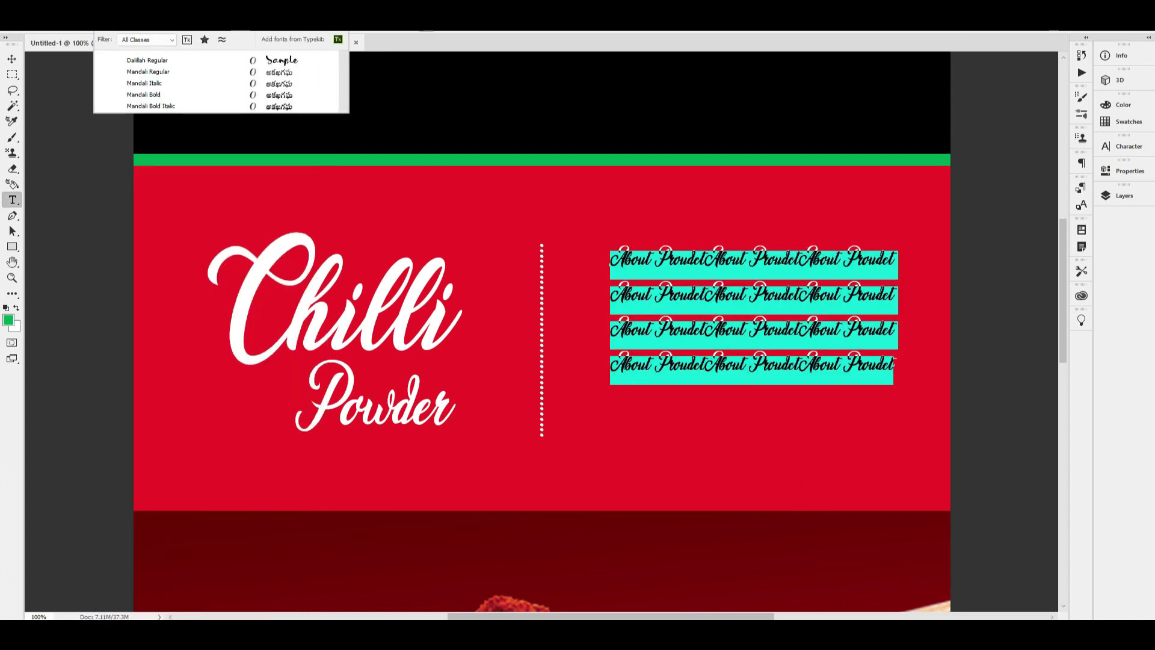
pyautogui.click(171, 60)
# Step: Reduce the leading of all four description lines to suit the new font and commit the text
pyautogui.click(771, 363)
pyautogui.hotkey('ctrl', 'a')
pyautogui.hotkey('alt', 'Up')
pyautogui.hotkey('alt', 'Up')
pyautogui.hotkey('alt', 'Up')
pyautogui.hotkey('alt', 'Up')
pyautogui.hotkey('alt', 'Up')
pyautogui.hotkey('alt', 'Up')
pyautogui.hotkey('alt', 'Up')
pyautogui.hotkey('alt', 'Down')
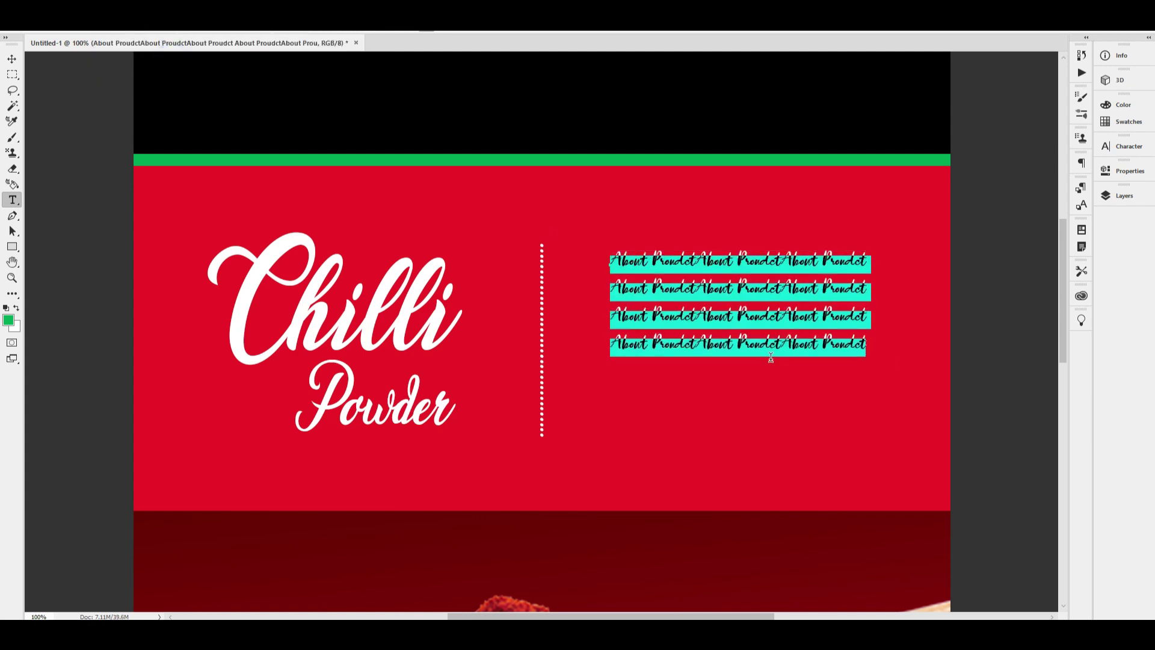
pyautogui.hotkey('ctrl', 'Return')
# Step: Move the description block down beside the lower part of the dotted divider, leaving space above it
pyautogui.press('v')
pyautogui.moveTo(747, 291); pyautogui.dragTo(742, 373)
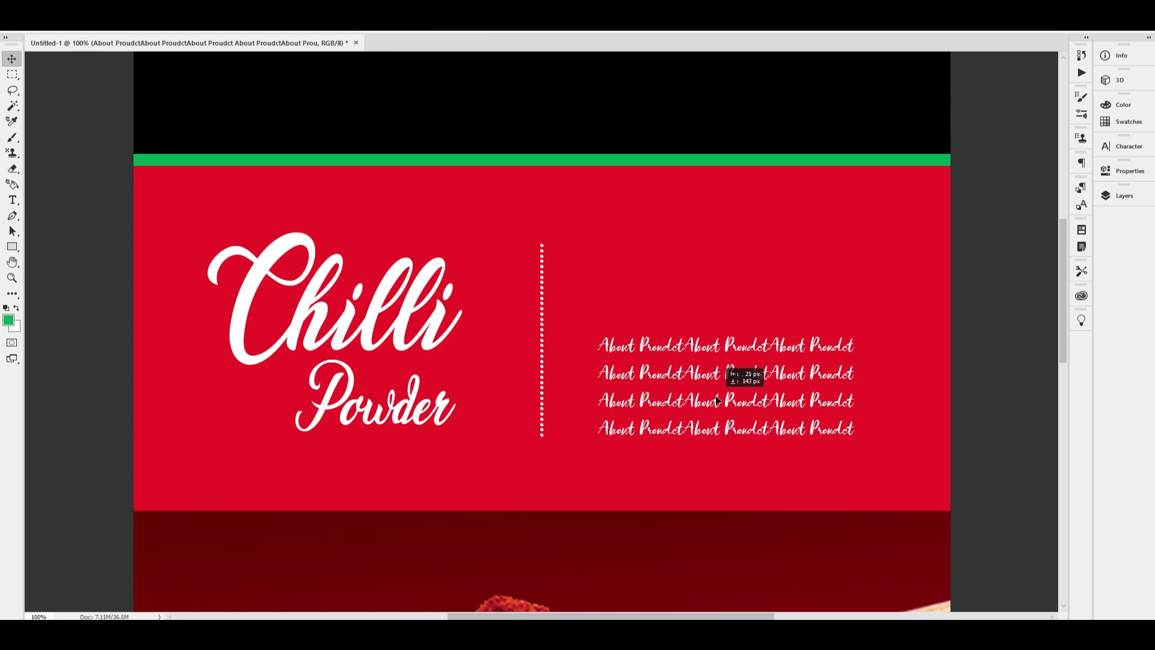
pyautogui.moveTo(681, 397); pyautogui.dragTo(682, 395)
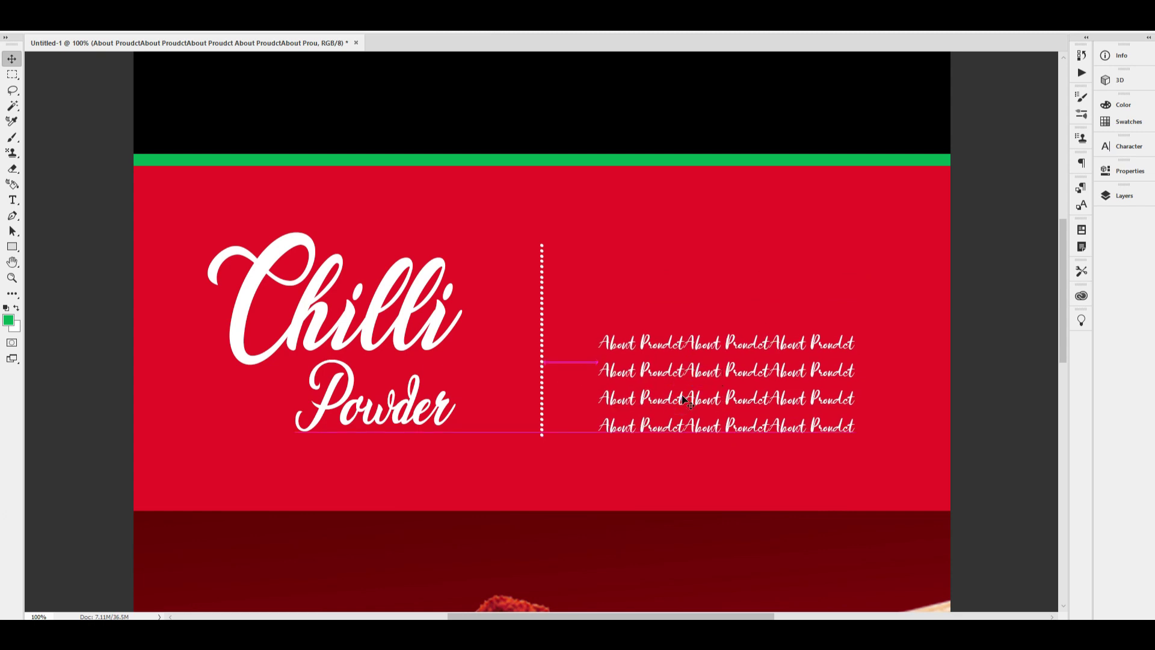
pyautogui.hotkey('shift', 'Up')
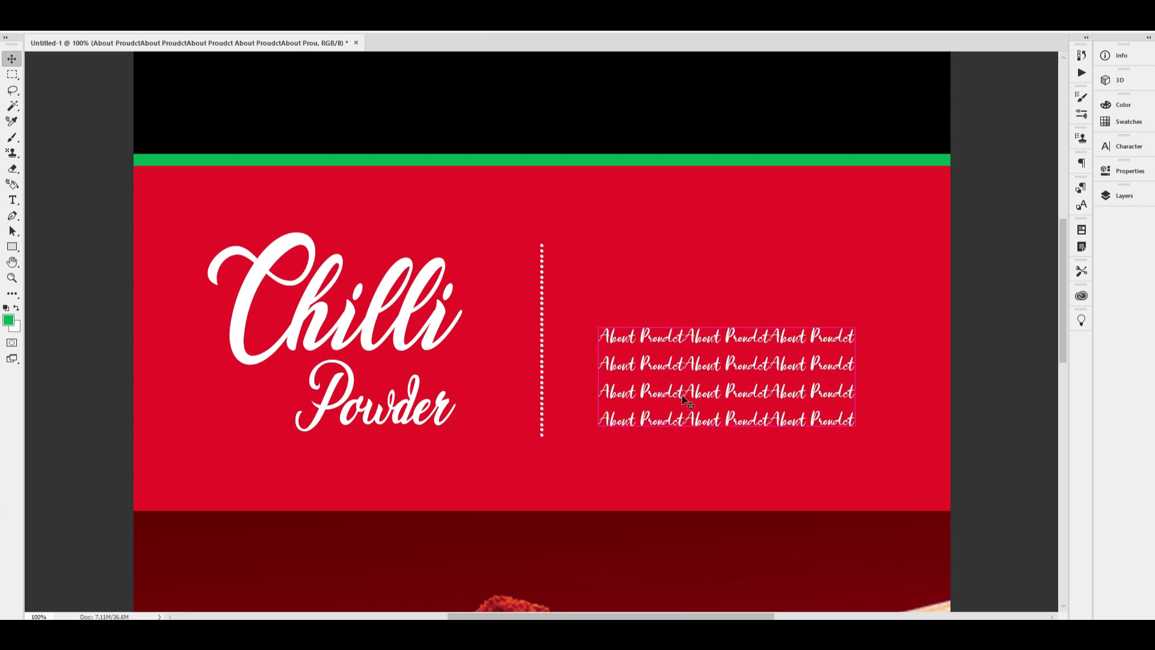
# Step: Move "Chilli", "Powder", the dotted divider and the description block up by the same amount within the red band
pyautogui.hotkey('ctrl', '0')
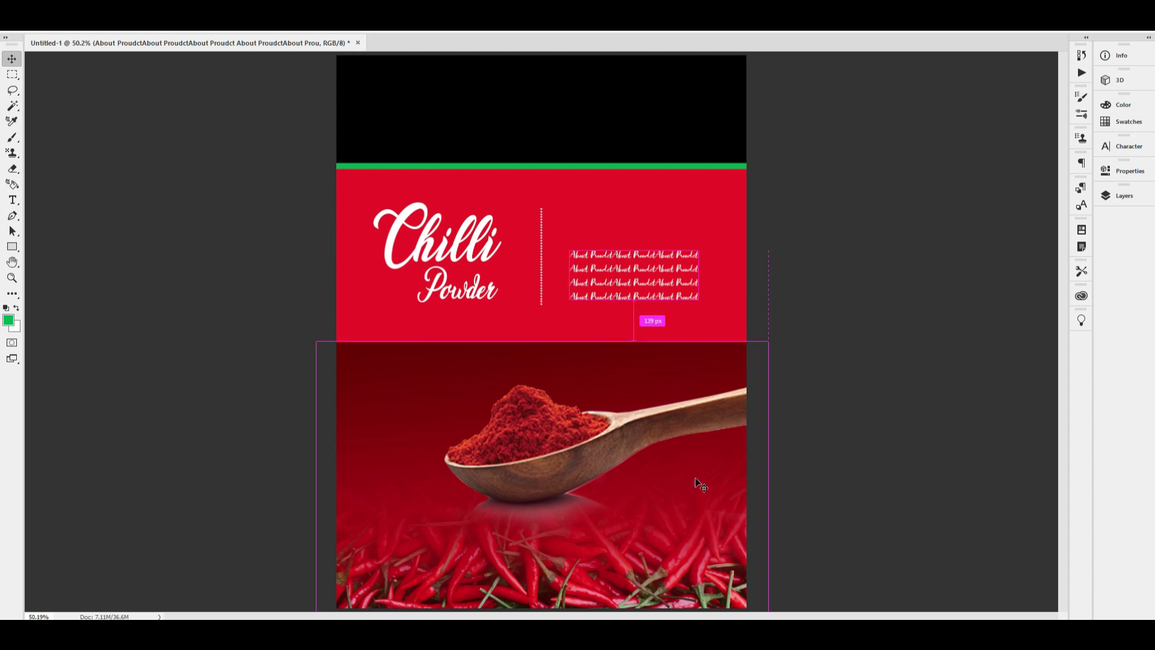
pyautogui.hotkey('alt', 'Tab')
pyautogui.scroll(-4, 494, 357)
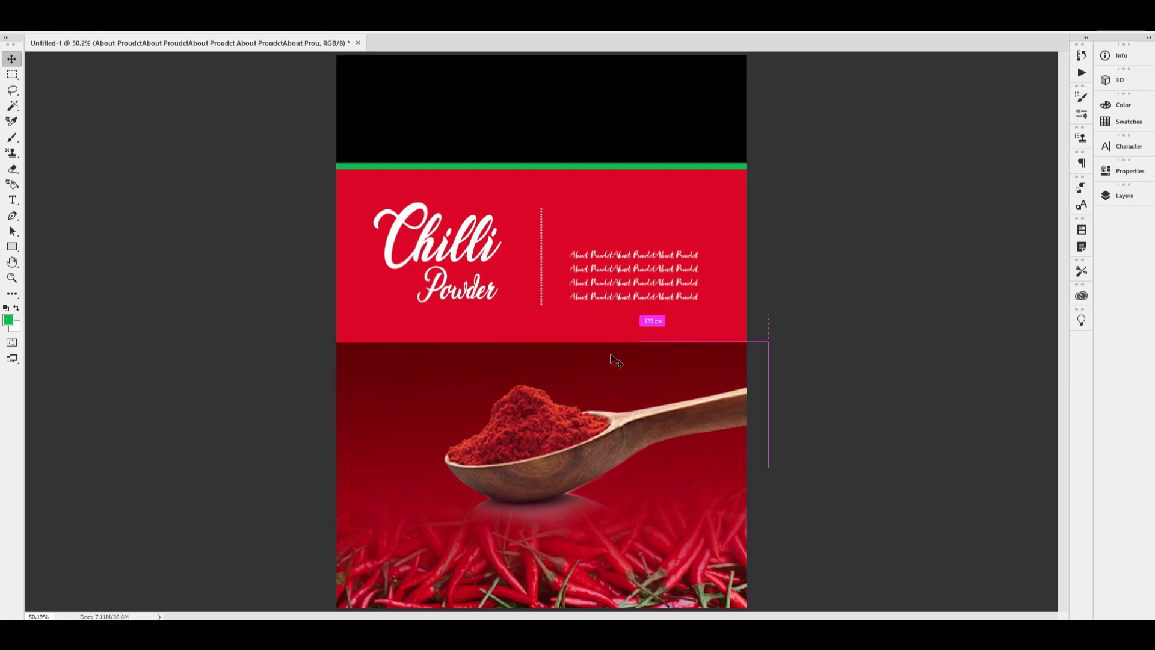
pyautogui.click(583, 327)
pyautogui.scroll(3, 625, 361)
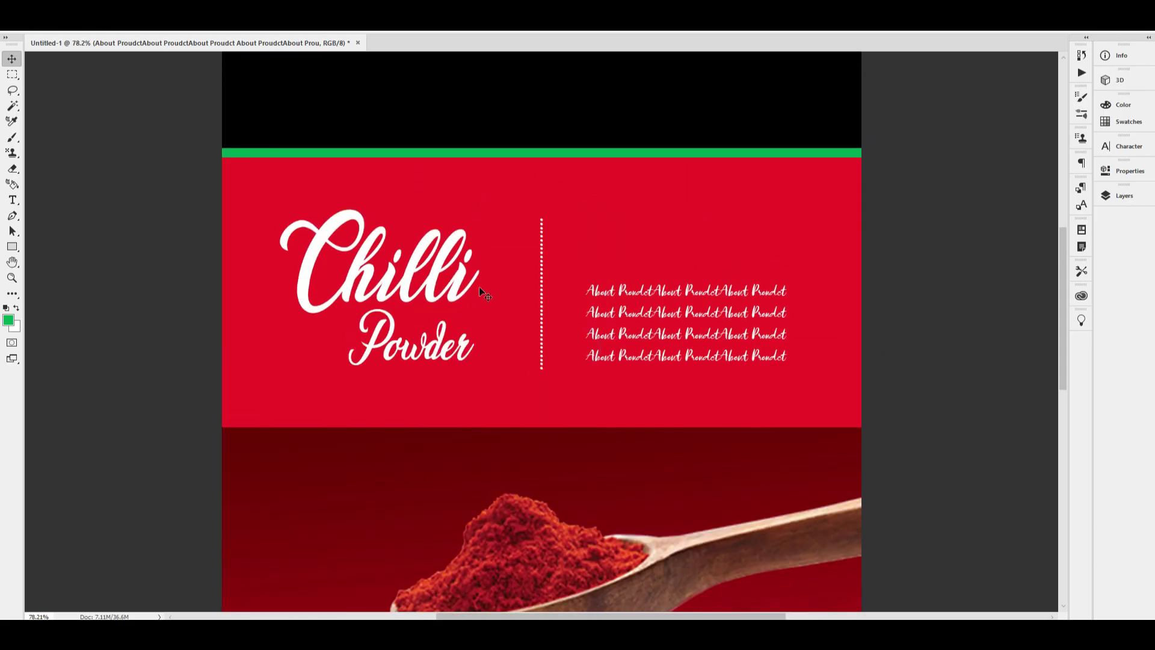
pyautogui.click(482, 288)
pyautogui.rightClick(436, 356)
pyautogui.click(457, 362)
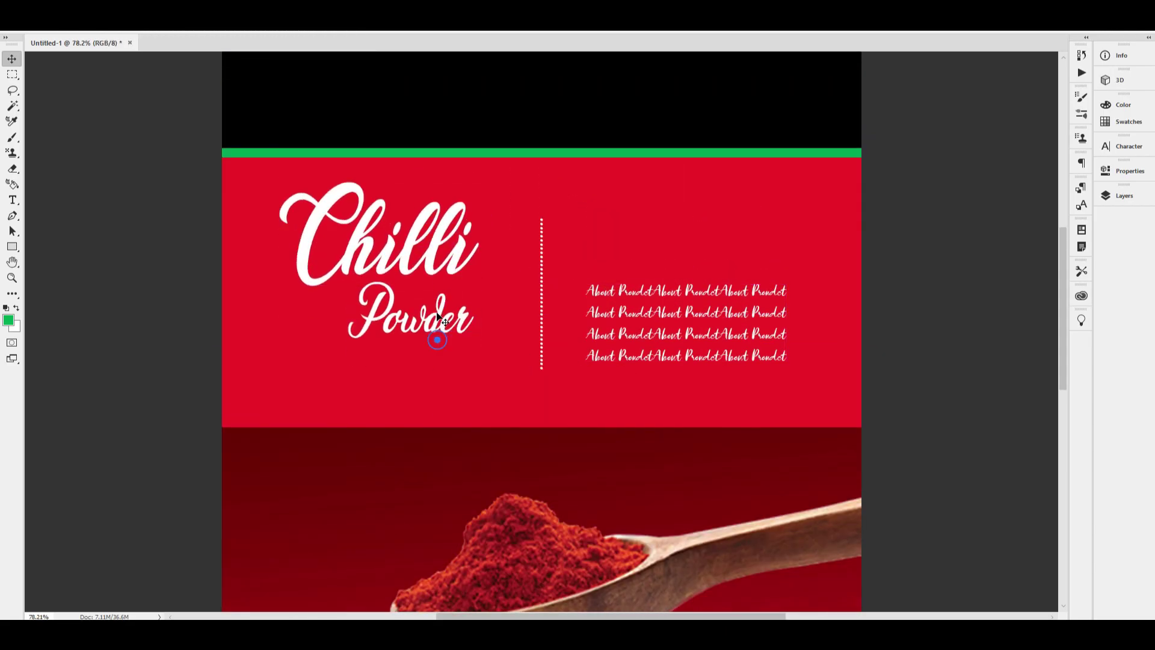
pyautogui.rightClick(541, 227)
pyautogui.click(570, 232)
pyautogui.rightClick(621, 308)
pyautogui.click(653, 312)
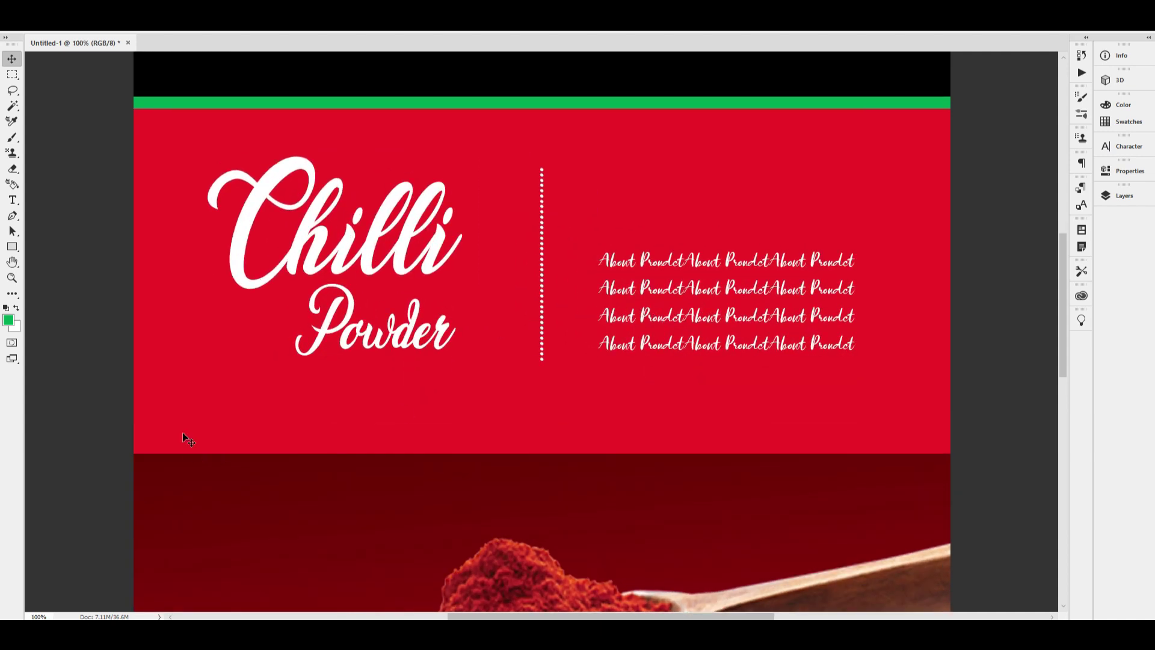
# Step: Draw a rectangle about 401 × 86 px in the red band below the dotted divider and remove its fill
pyautogui.moveTo(464, 443); pyautogui.dragTo(441, 434)
pyautogui.click(9, 248)
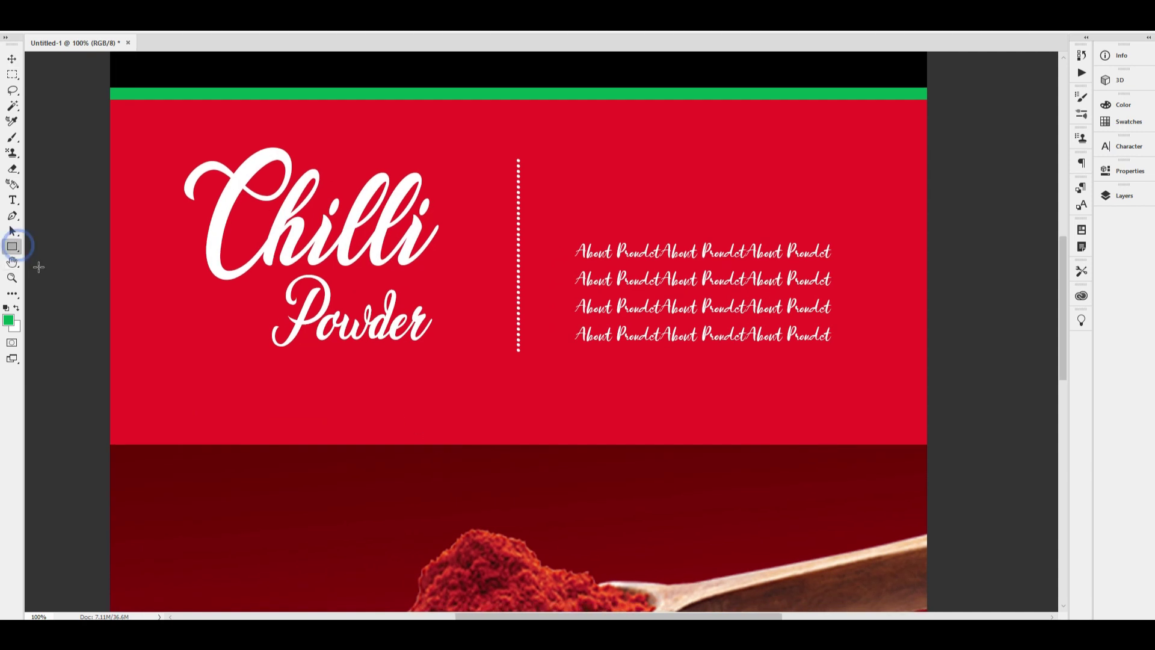
pyautogui.moveTo(398, 380); pyautogui.dragTo(639, 431)
pyautogui.click(12, 59)
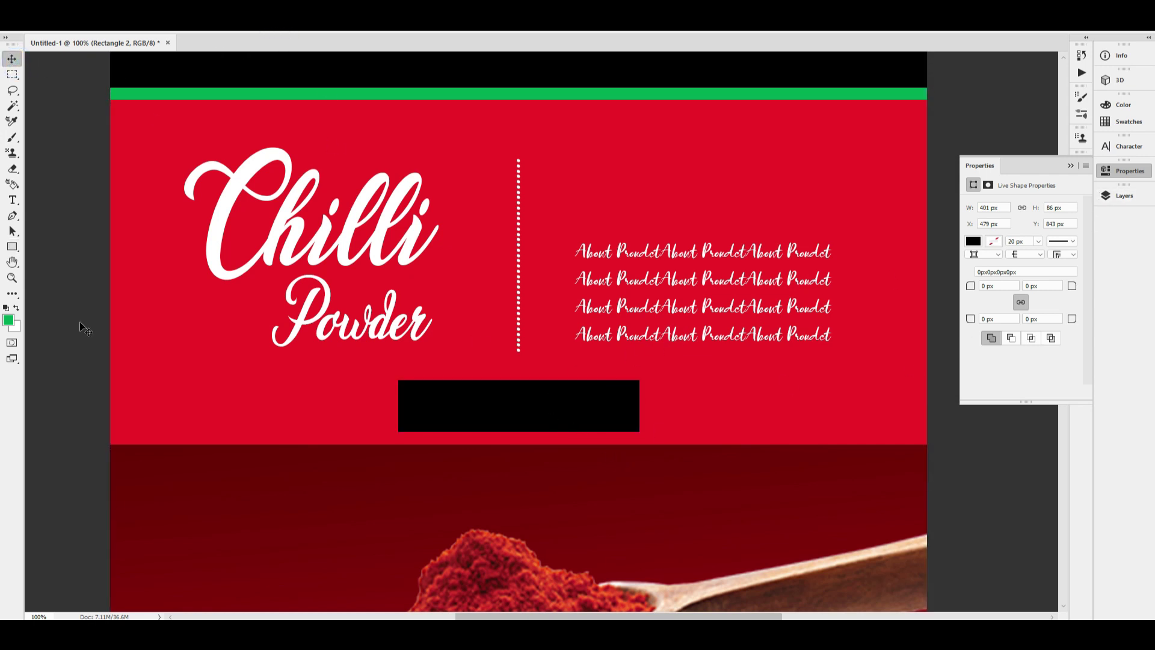
pyautogui.click(12, 246)
pyautogui.click(137, 33)
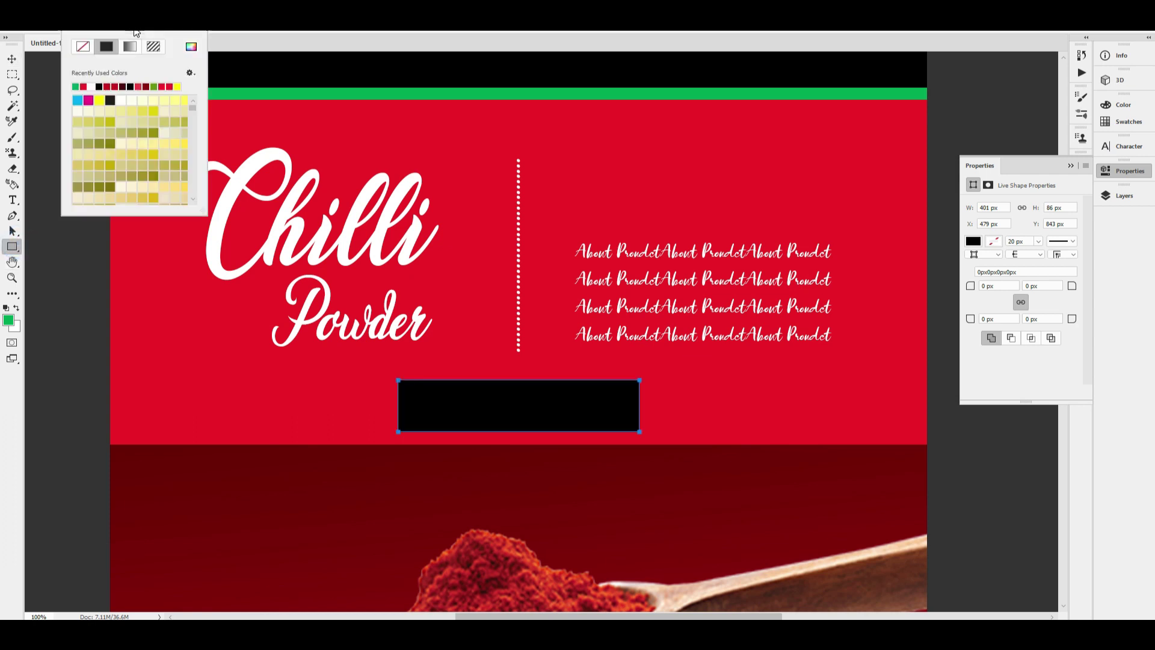
pyautogui.click(83, 47)
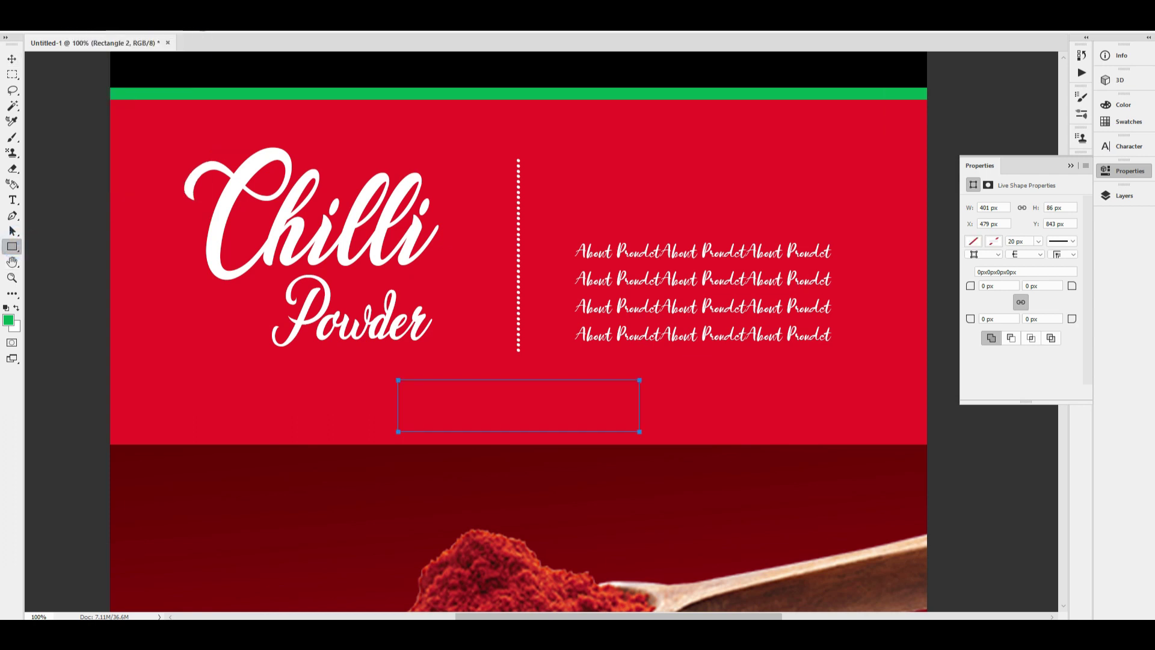
# Step: Give the rectangle a 5 px dark red stroke, sampling the colour from the background below the red band
pyautogui.click(214, 30)
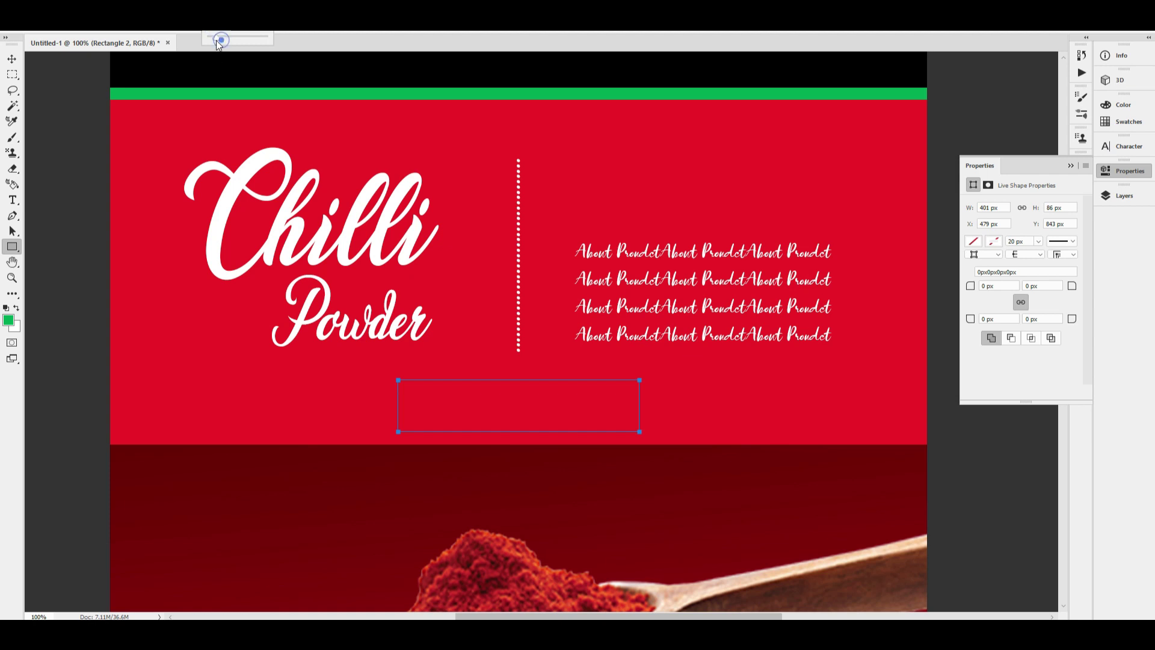
pyautogui.click(180, 30)
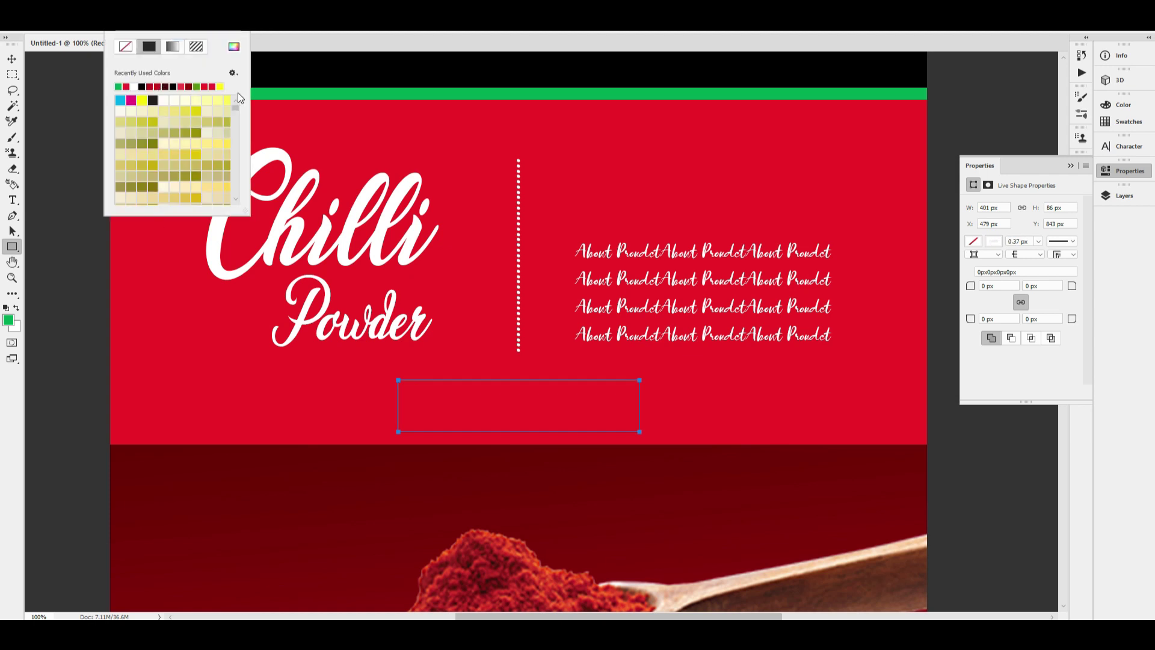
pyautogui.click(233, 47)
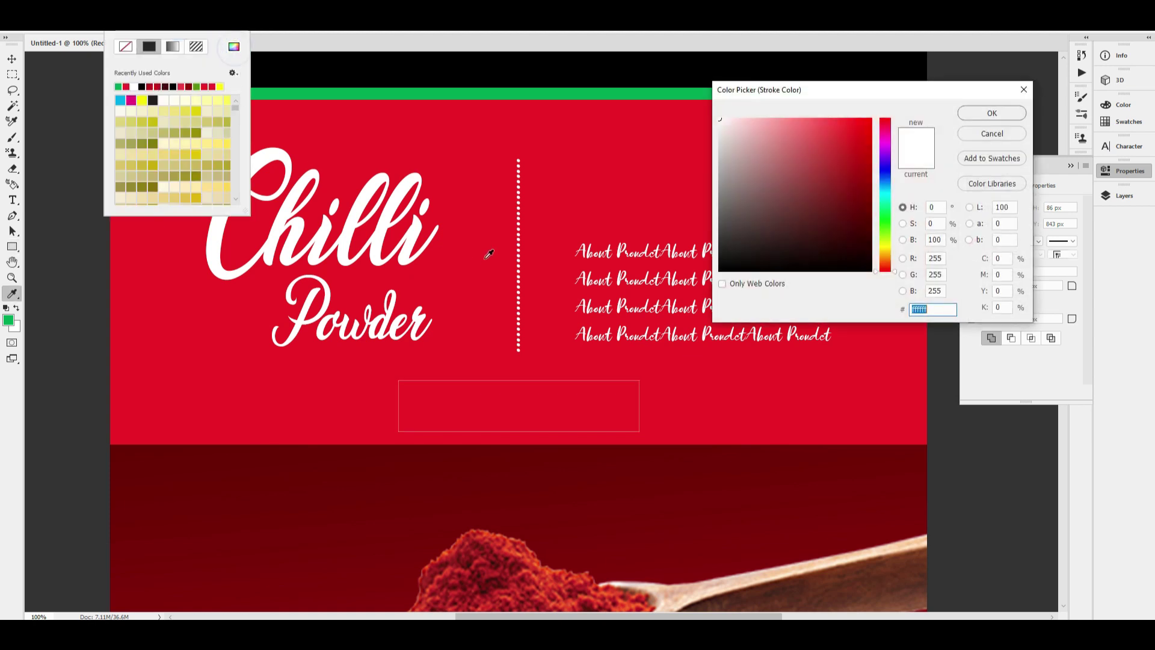
pyautogui.click(665, 462)
pyautogui.press('Return')
pyautogui.click(12, 59)
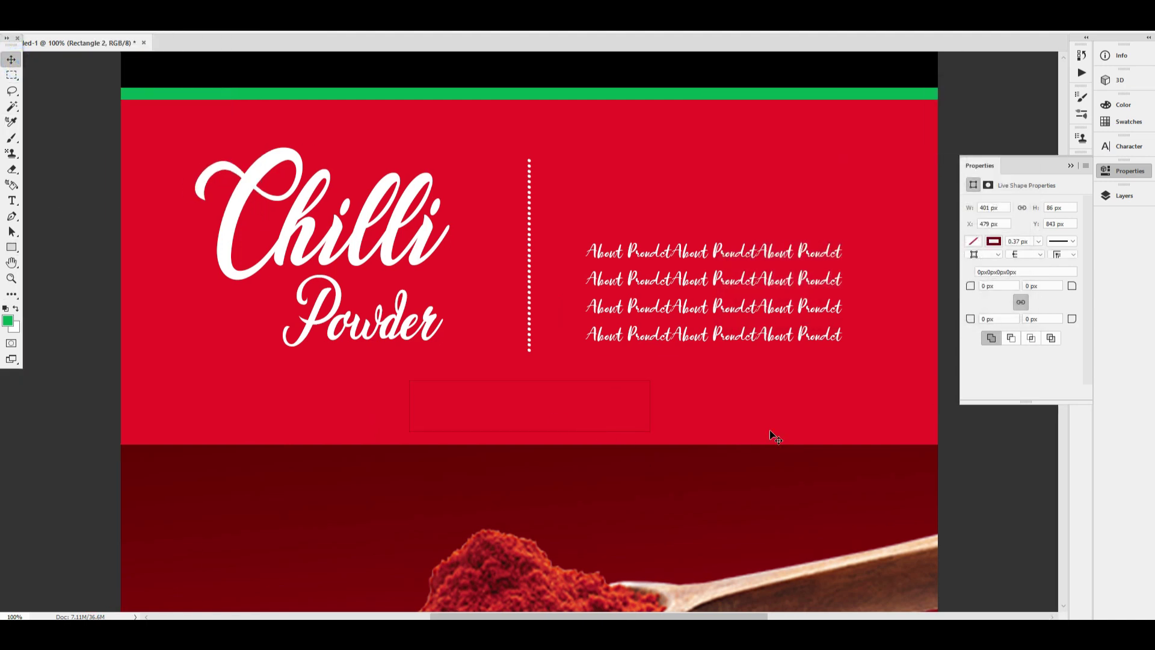
pyautogui.click(12, 246)
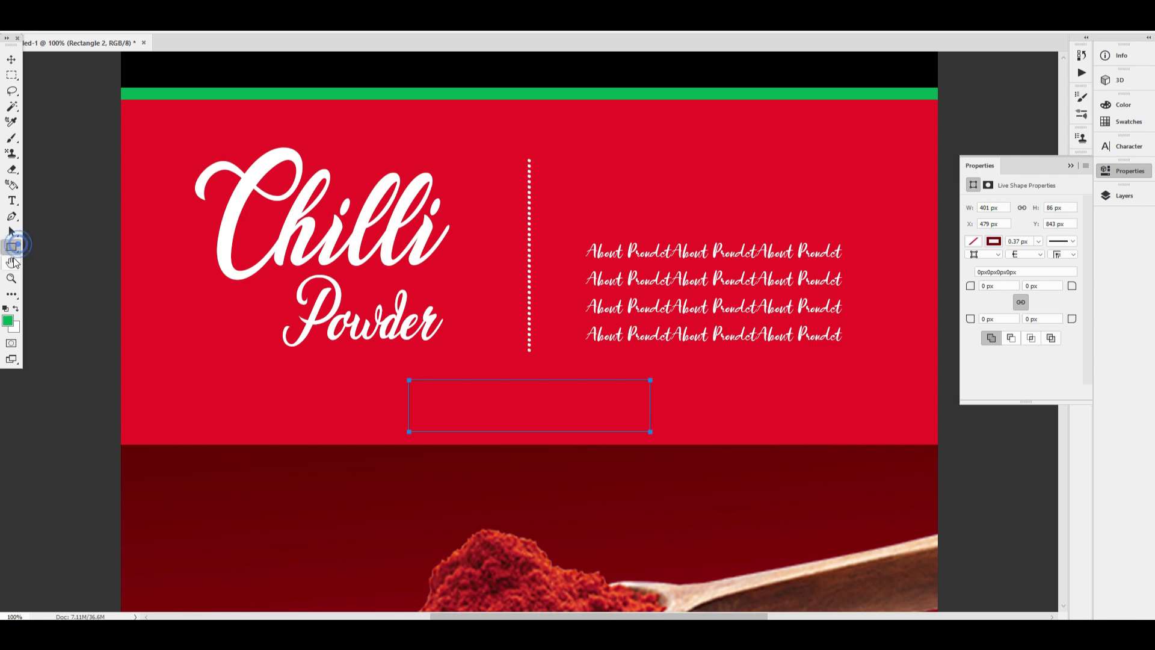
pyautogui.write('5')
pyautogui.press('Return')
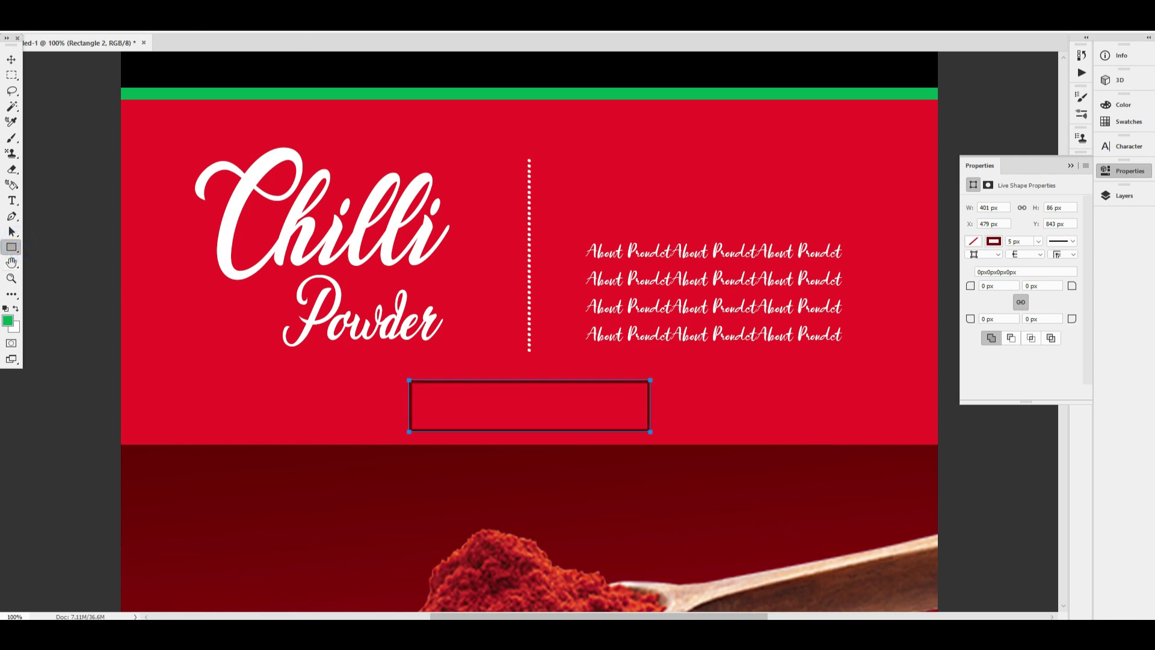
# Step: Round all corners of the outlined rectangle with a 50 px radius and nudge the shape up slightly
pyautogui.click(1013, 286)
pyautogui.write('50')
pyautogui.press('Tab')
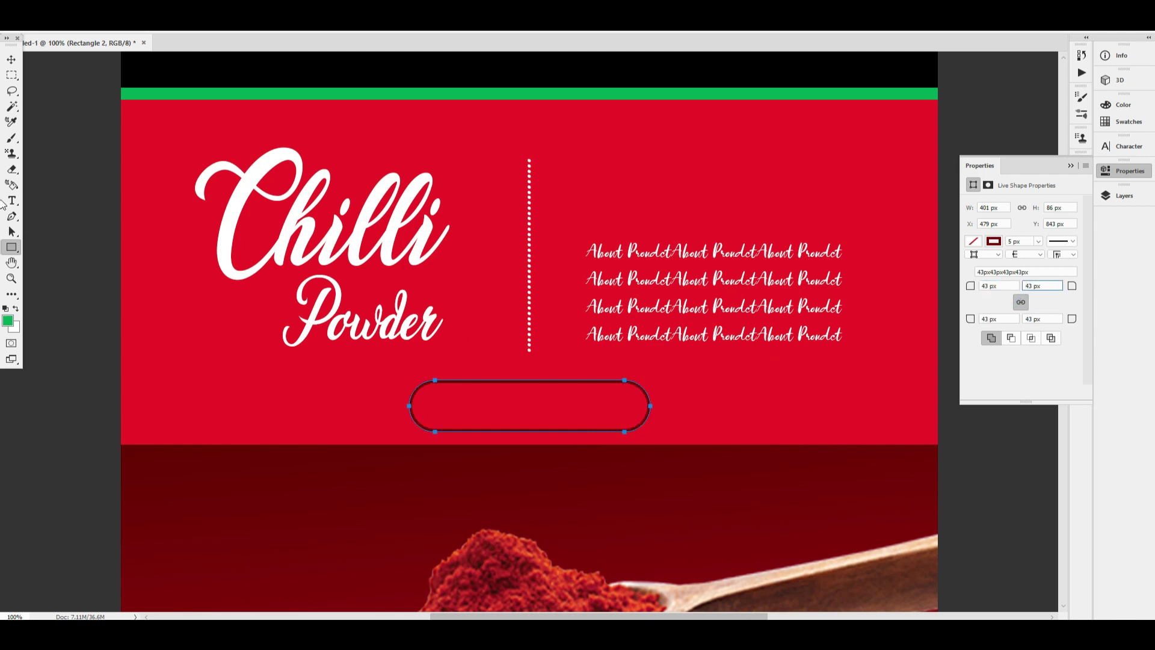
pyautogui.click(11, 59)
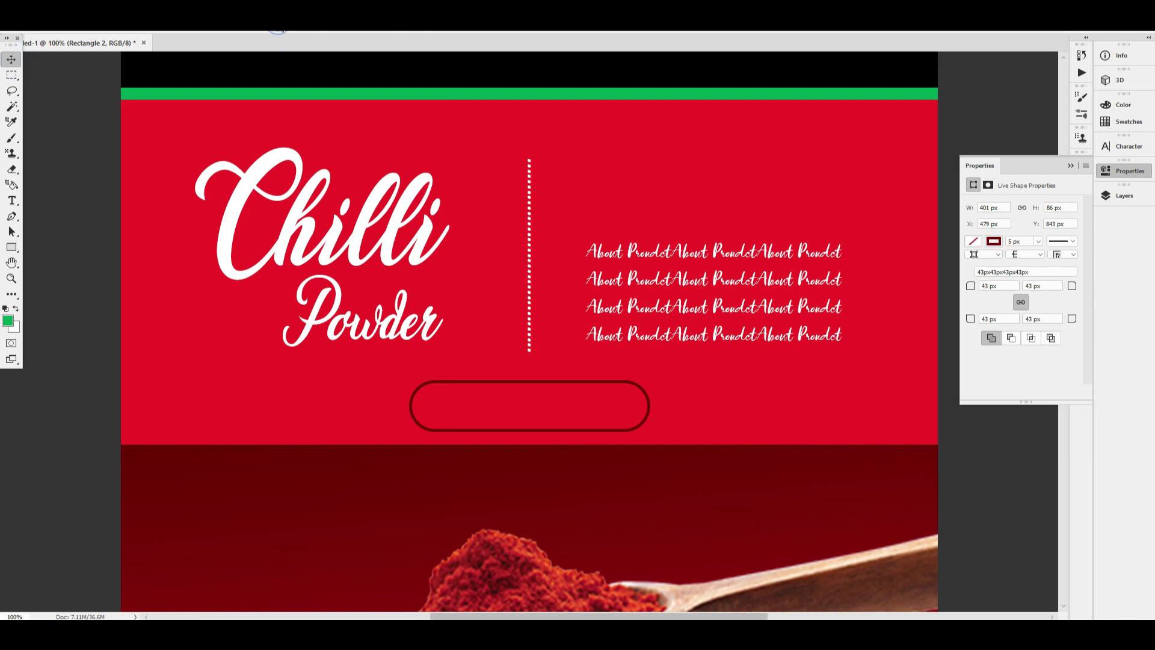
pyautogui.press('Up')
pyautogui.press('Up')
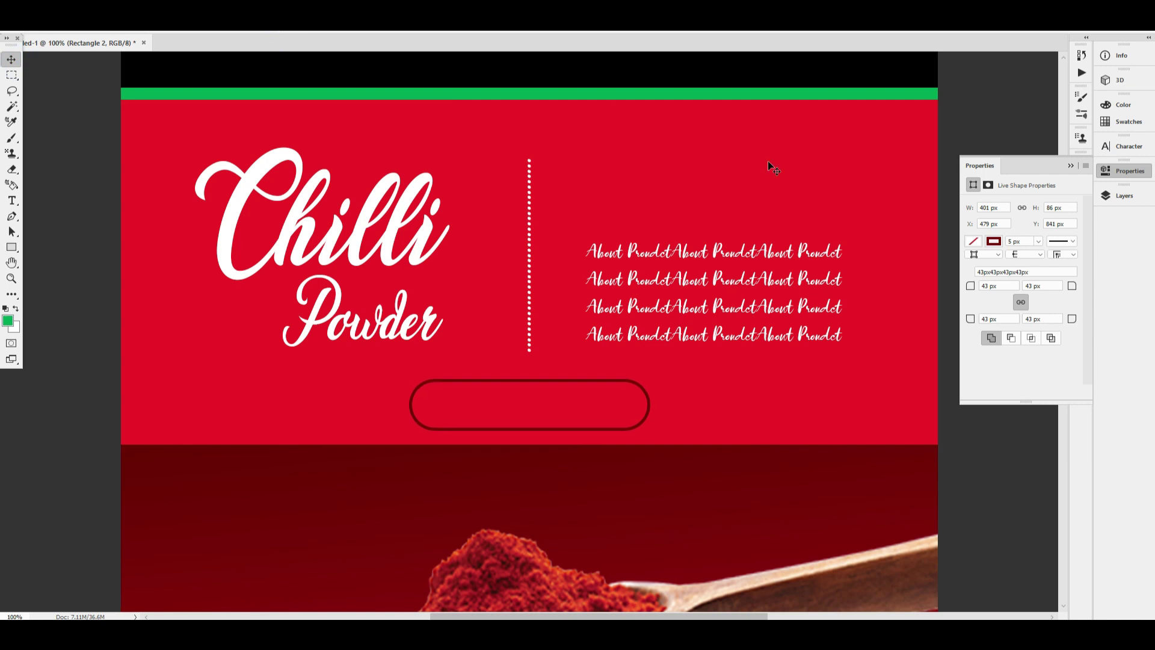
# Step: Add white Ramabhadra text reading "కారం పొడి" inside the rounded outline
pyautogui.scroll(1, 597, 186)
pyautogui.press('t')
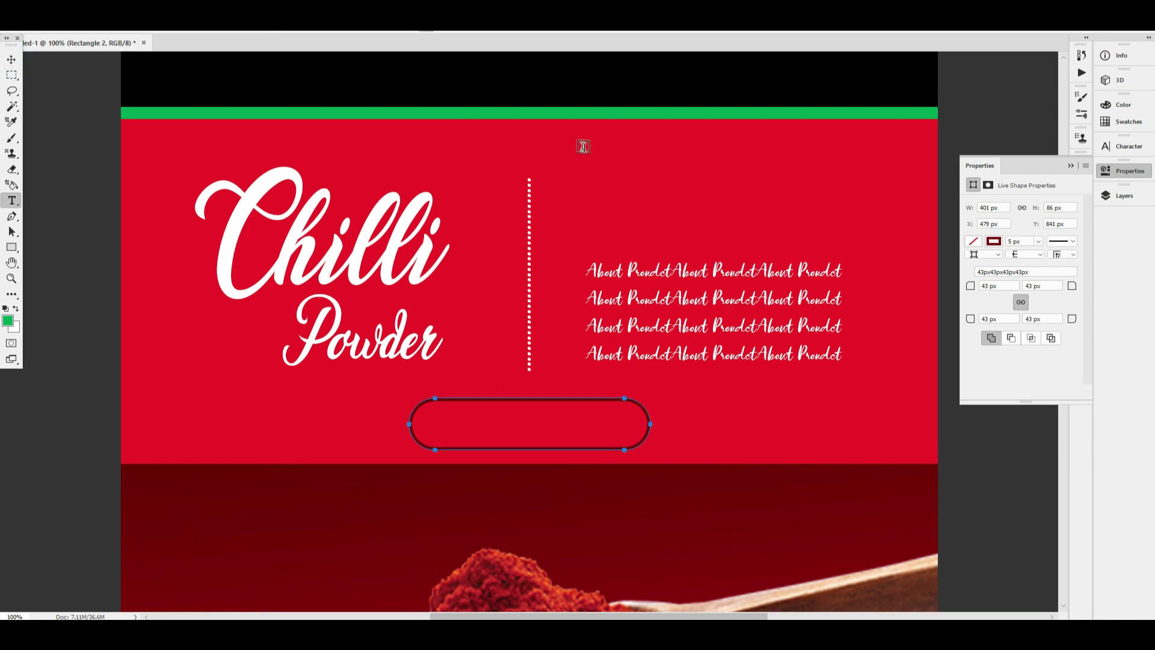
pyautogui.click(11, 59)
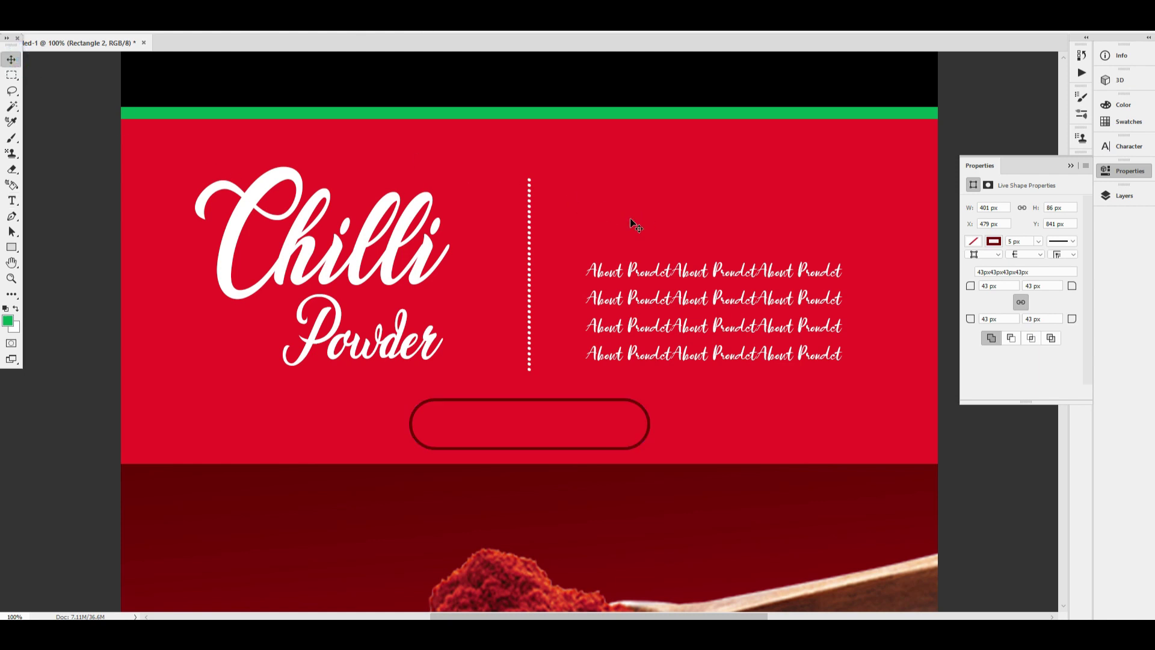
pyautogui.press('t')
pyautogui.click(554, 414)
pyautogui.write('కారం పొడి')
pyautogui.hotkey('ctrl', 'Return')
pyautogui.press('v')
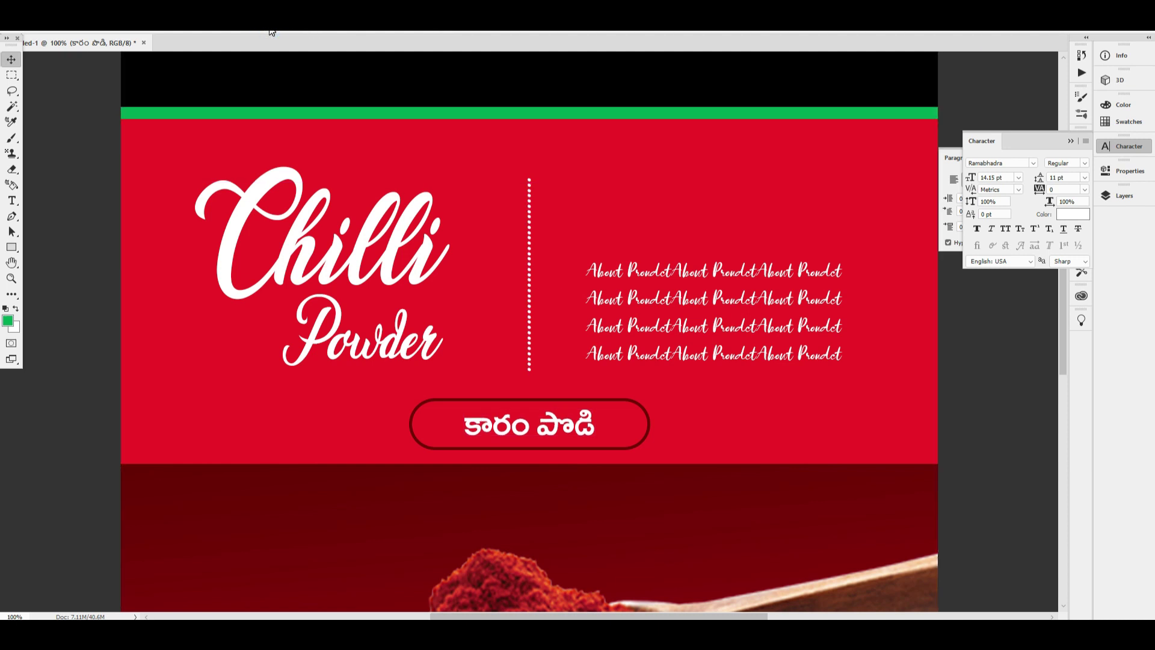
# Step: Narrow the rounded outline around the Telugu text, centre it horizontally on the canvas and nudge it down
pyautogui.moveTo(642, 406); pyautogui.dragTo(603, 424)
pyautogui.hotkey('ctrl', 't')
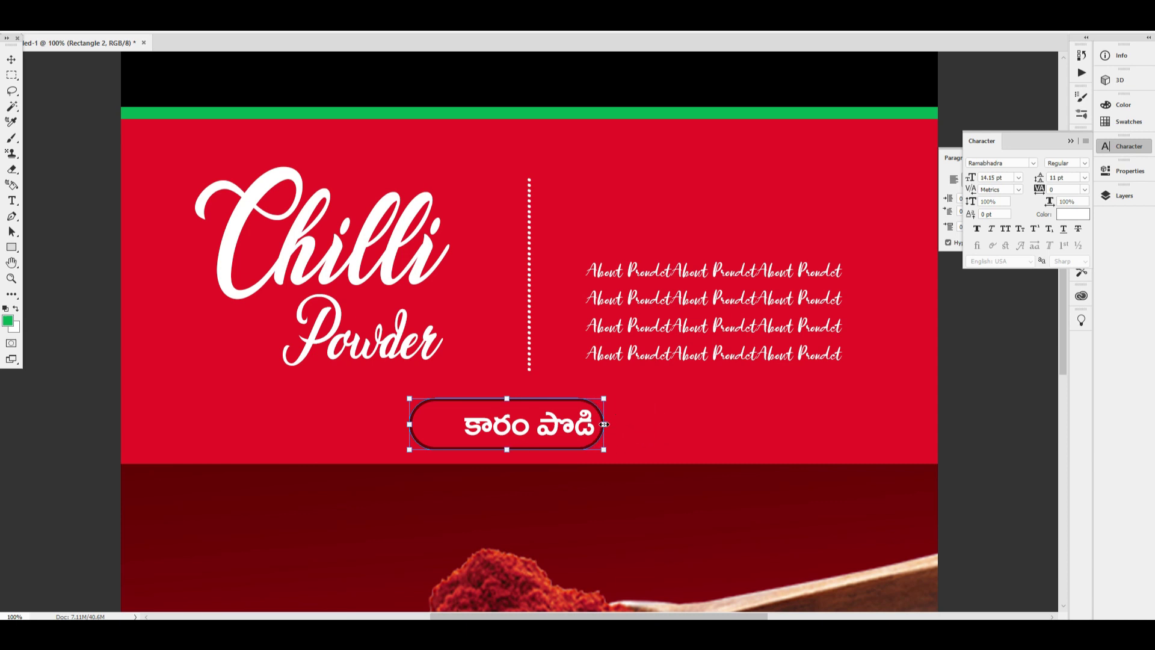
pyautogui.press('Return')
pyautogui.hotkey('ctrl', 'a')
pyautogui.click(269, 30)
pyautogui.press('Down')
pyautogui.press('Down')
pyautogui.press('Down')
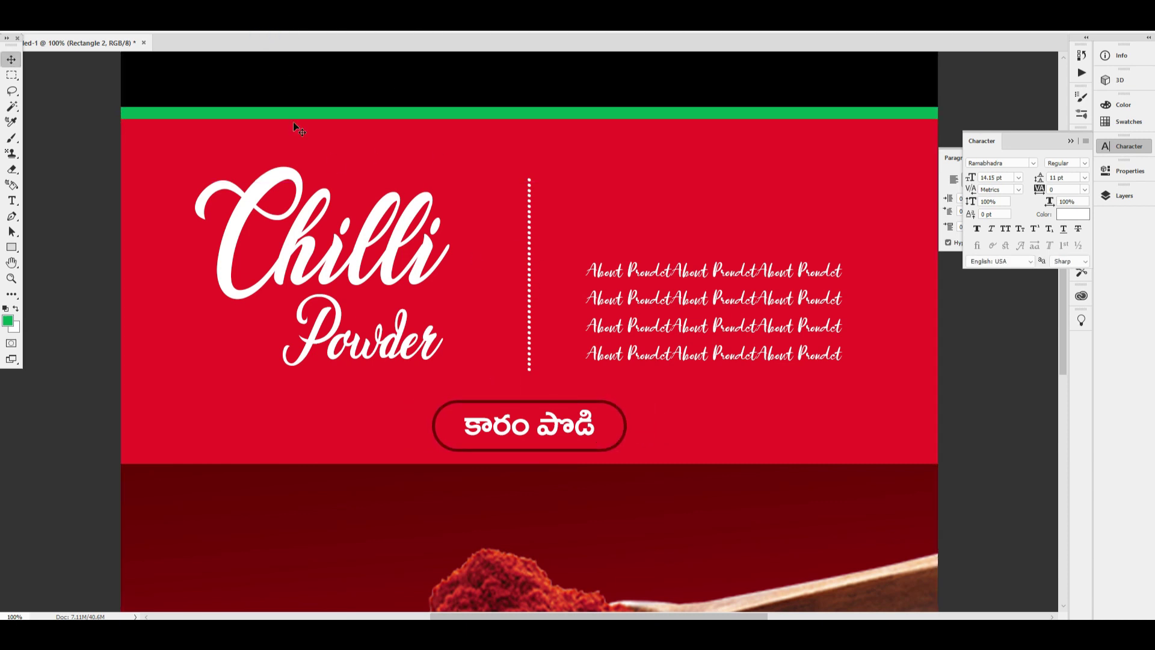
pyautogui.hotkey('ctrl', 'a')
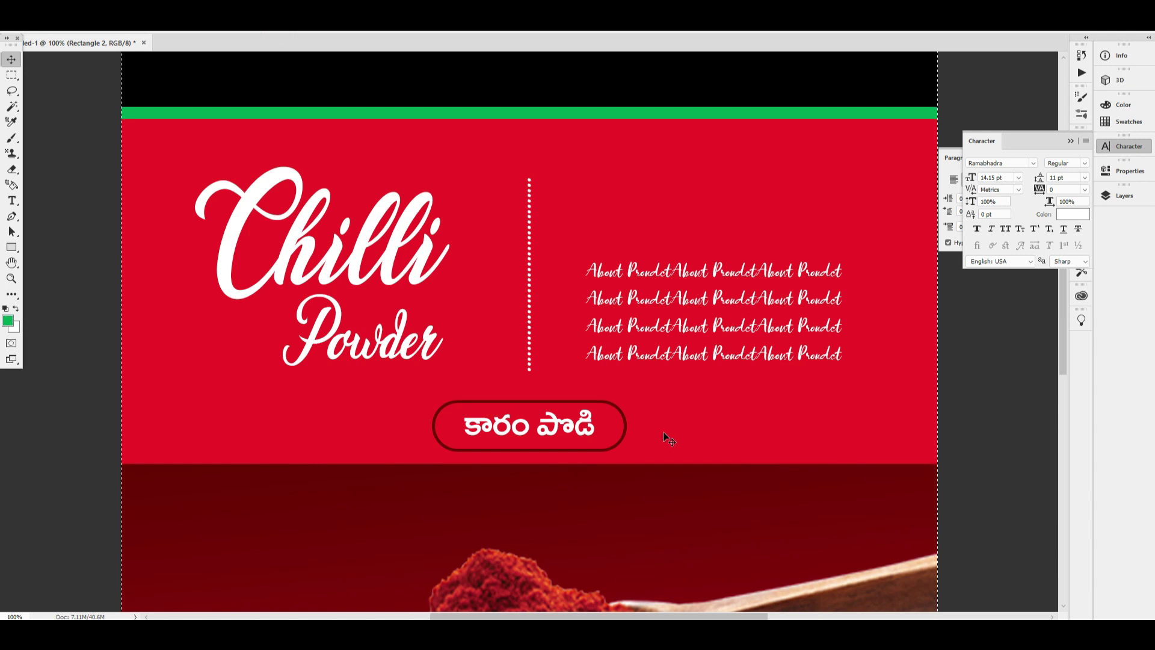
pyautogui.hotkey('ctrl', 'f')
pyautogui.press('Escape')
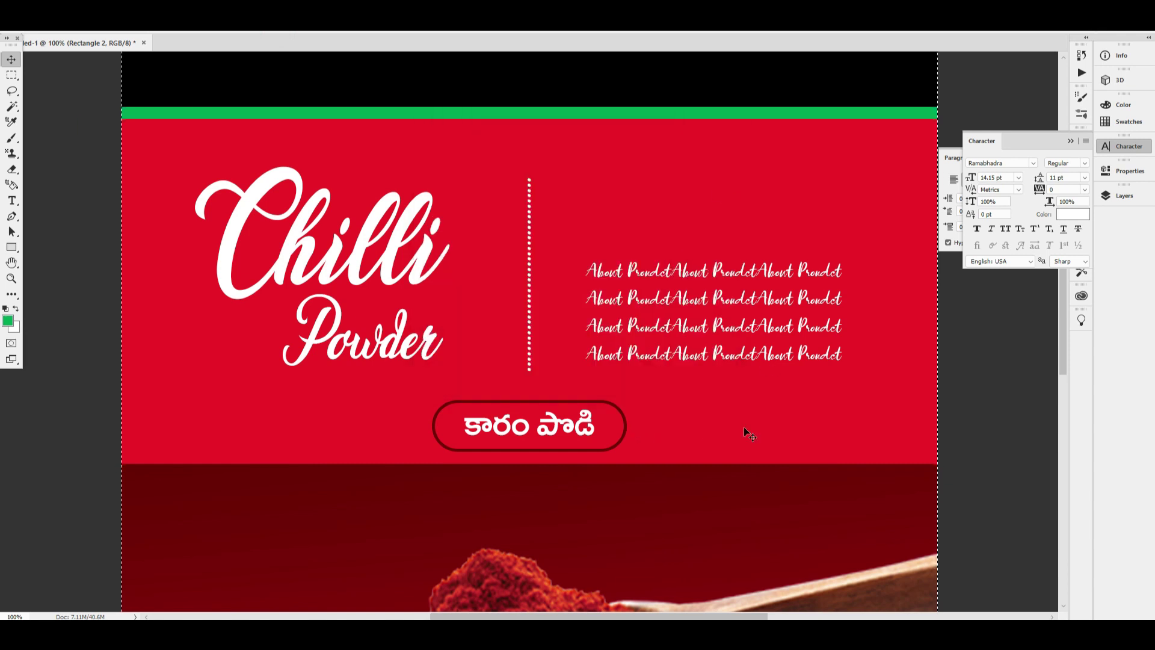
pyautogui.hotkey('ctrl', 'd')
# Step: Narrow the rounded outline a little more, re-centre it on the canvas and nudge it down again
pyautogui.moveTo(626, 427); pyautogui.dragTo(612, 430)
pyautogui.hotkey('ctrl', 'a')
pyautogui.click(272, 28)
pyautogui.hotkey('ctrl', 'd')
pyautogui.press('Down')
pyautogui.press('Down')
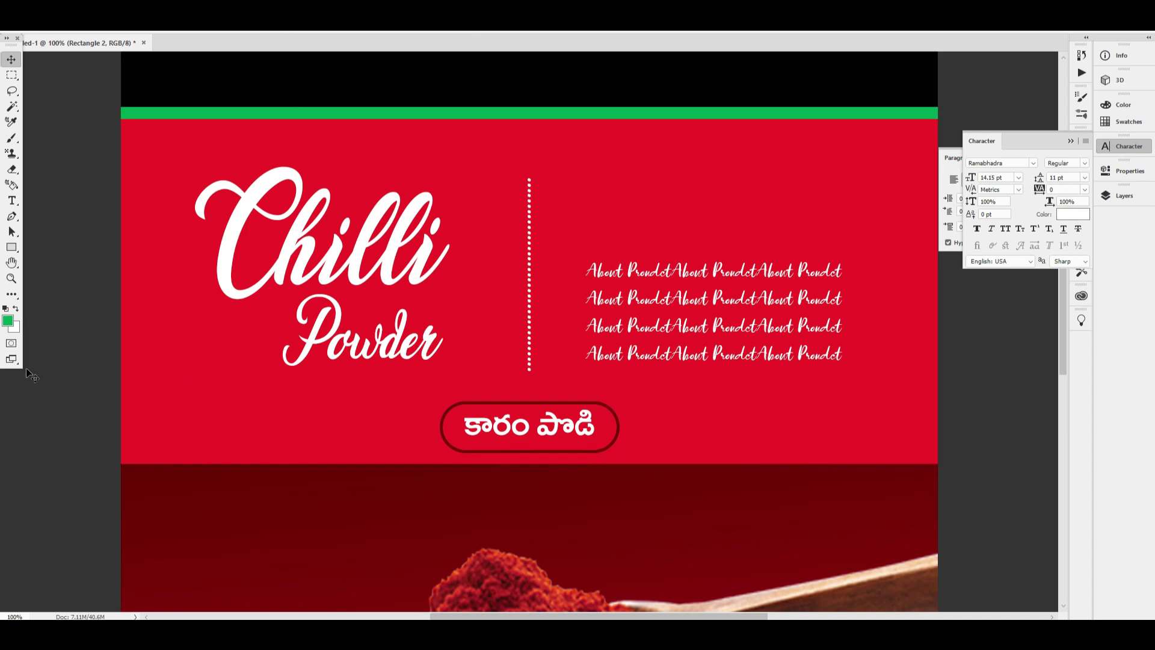
# Step: Show the rulers, place a vertical guide at the artwork's left edge and check the reference packet design
pyautogui.hotkey('ctrl', 'r')
pyautogui.moveTo(6, 409); pyautogui.dragTo(125, 423)
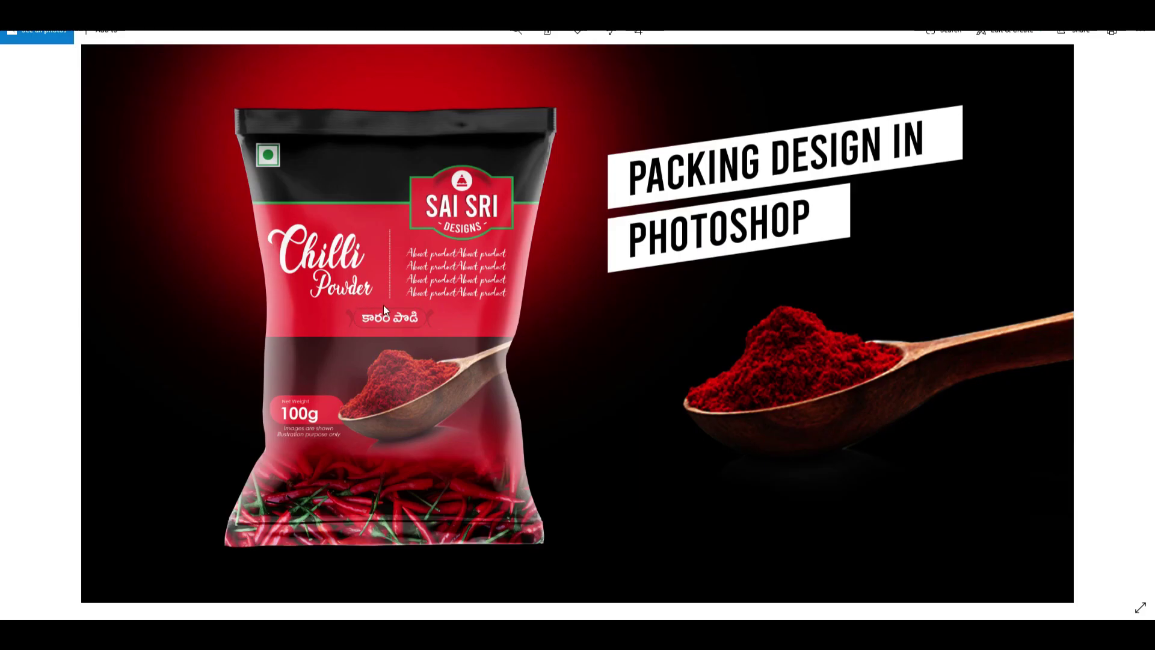
pyautogui.scroll(3, 383, 305)
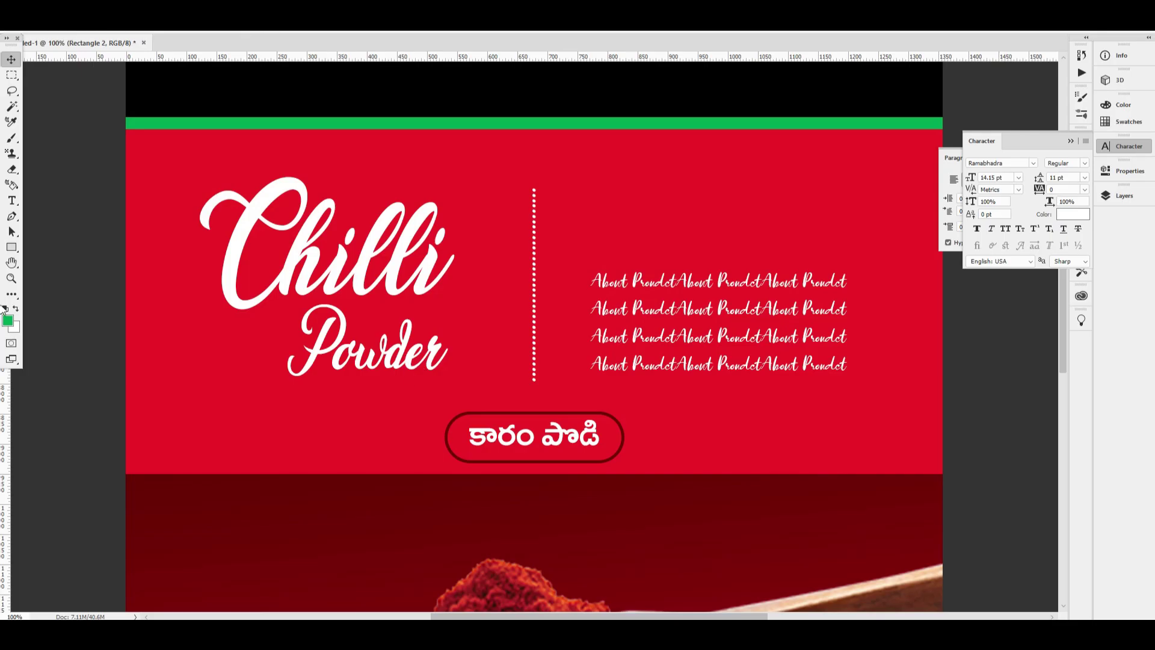
# Step: Draw a small curved horn custom shape in the red band beside the Telugu label, with dark maroon as foreground colour
pyautogui.click(13, 251)
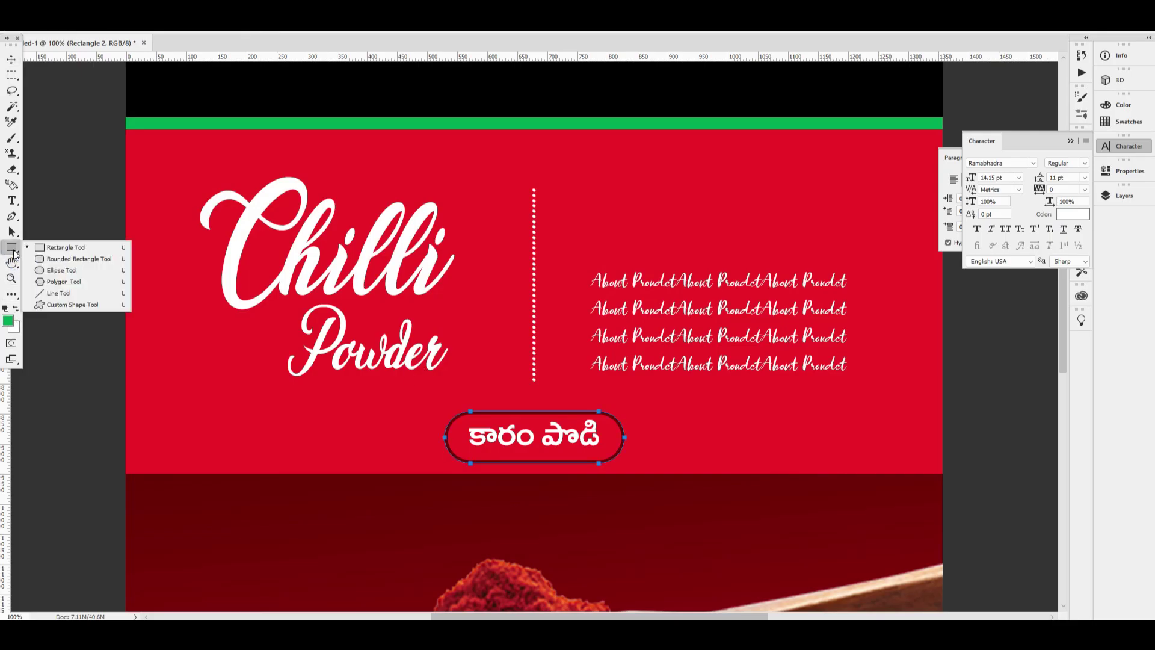
pyautogui.click(82, 306)
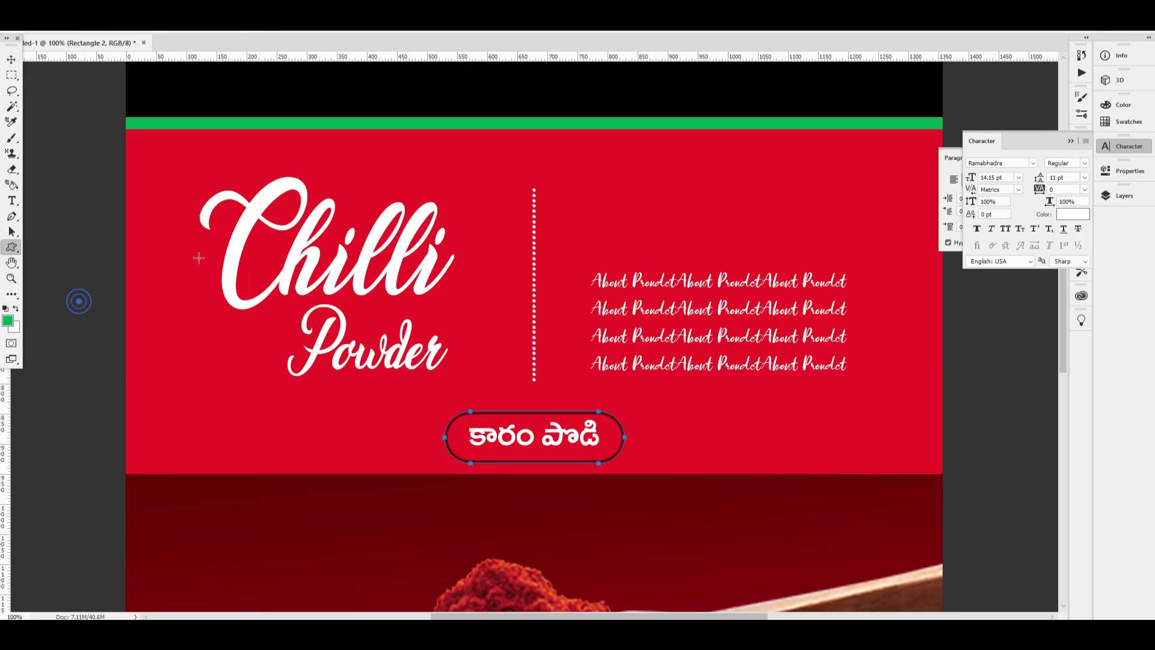
pyautogui.click(488, 30)
pyautogui.click(489, 33)
pyautogui.click(7, 321)
pyautogui.click(636, 485)
pyautogui.moveTo(680, 413); pyautogui.dragTo(725, 448)
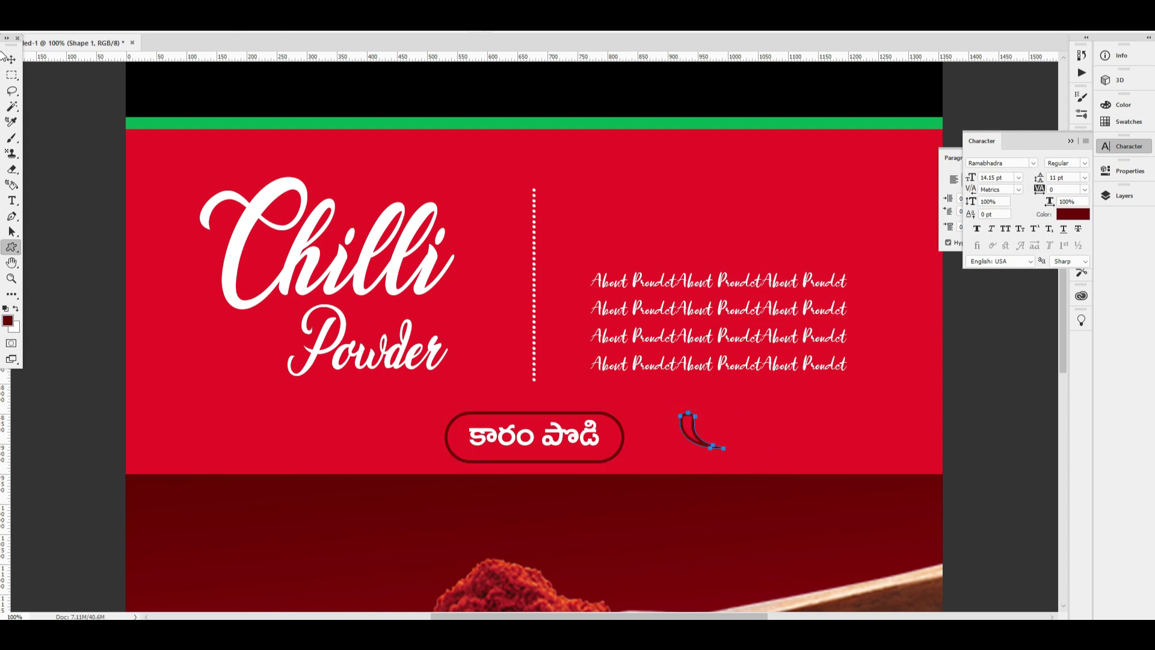
# Step: Give the curved horn shape a dark maroon fill without an outline
pyautogui.click(180, 33)
pyautogui.click(124, 46)
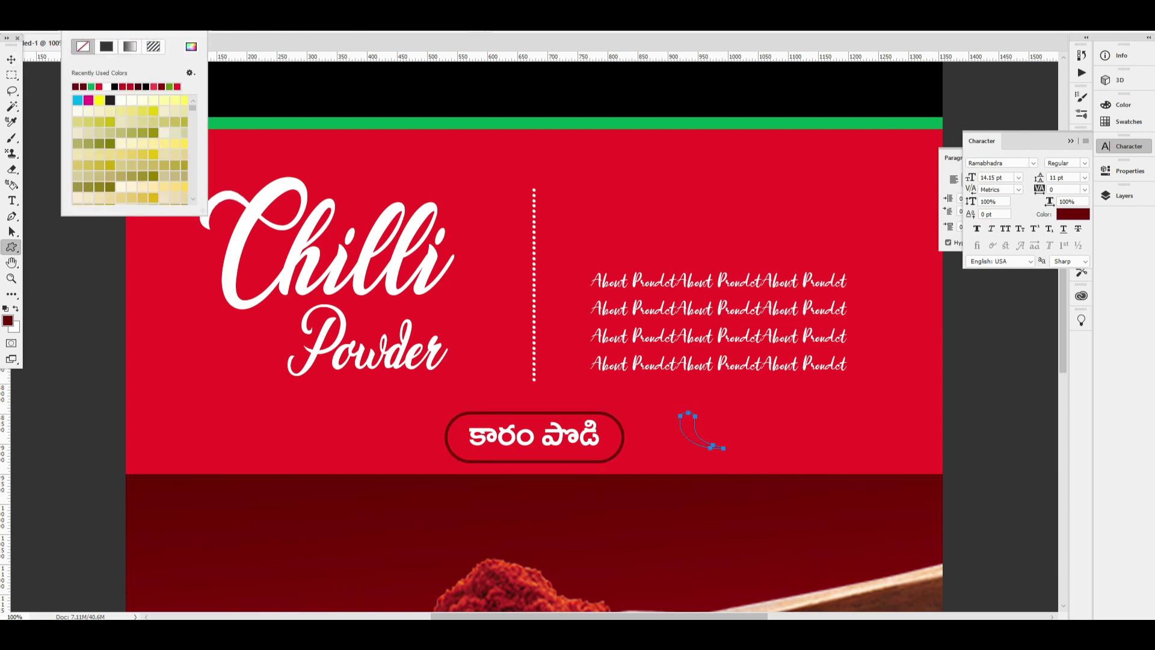
pyautogui.click(83, 86)
pyautogui.press('v')
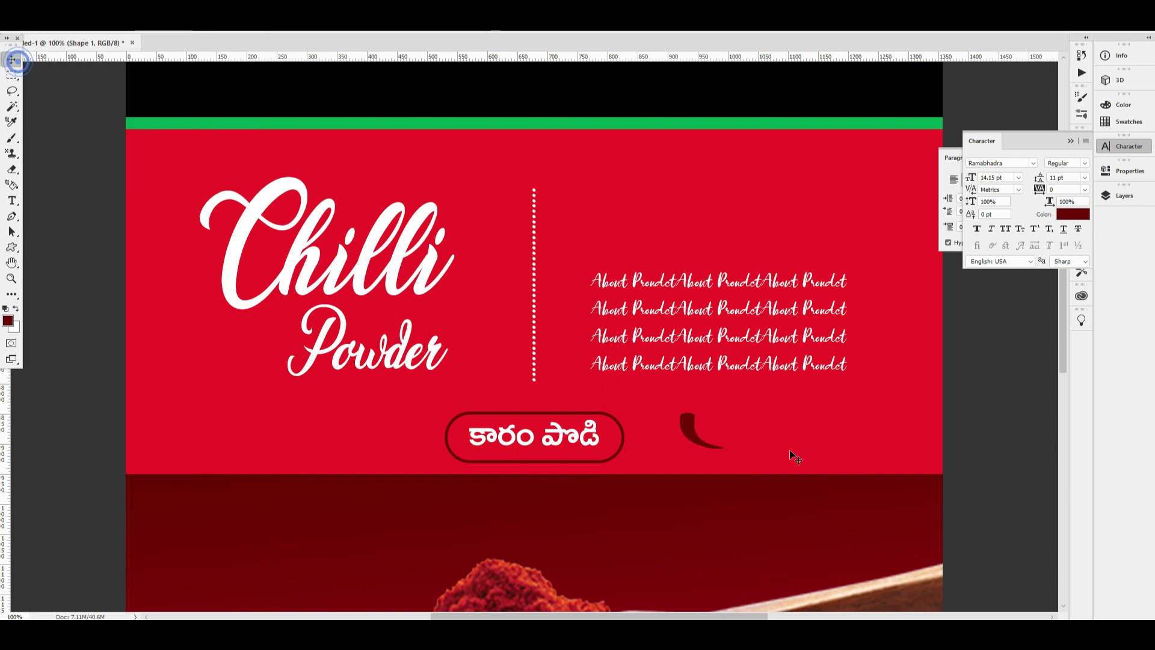
# Step: Rotate the horn shape and place it against the right end of the rounded Telugu label outline
pyautogui.hotkey('ctrl', 't')
pyautogui.moveTo(730, 453); pyautogui.dragTo(706, 478)
pyautogui.hotkey('ctrl', 'z')
pyautogui.press('Return')
# Step: Duplicate the horn shape, flip the copy horizontally and move it against the left end of the label outline
pyautogui.moveTo(630, 444); pyautogui.dragTo(399, 426)
pyautogui.hotkey('ctrl', 't')
pyautogui.rightClick(400, 427)
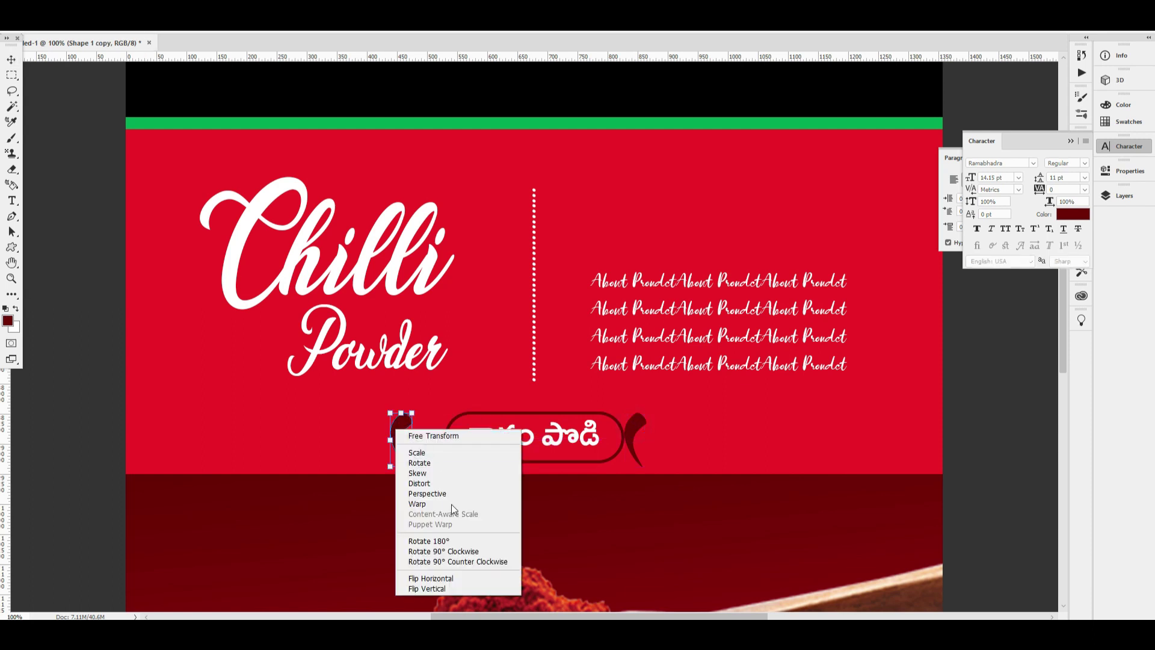
pyautogui.click(450, 579)
pyautogui.press('Return')
pyautogui.hotkey('shift', 'Right')
pyautogui.hotkey('shift', 'Right')
pyautogui.hotkey('shift', 'Right')
pyautogui.hotkey('shift', 'Right')
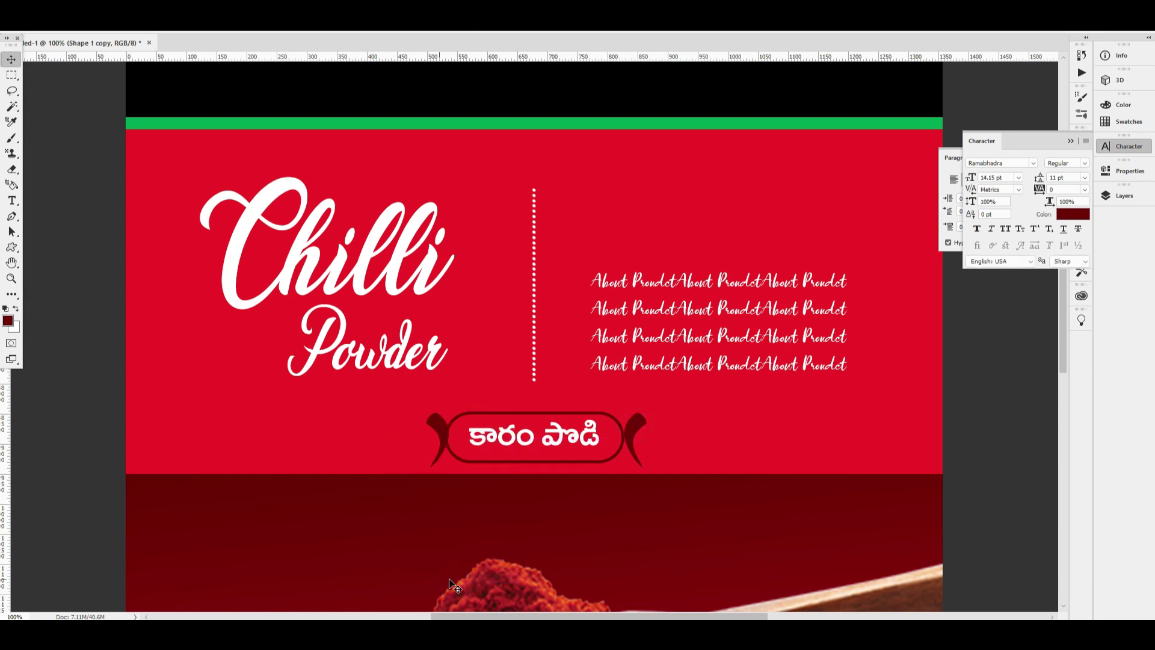
# Step: Examine the net weight badge beside the spoon on the reference packet and compare that area of the artwork
pyautogui.hotkey('ctrl', '0')
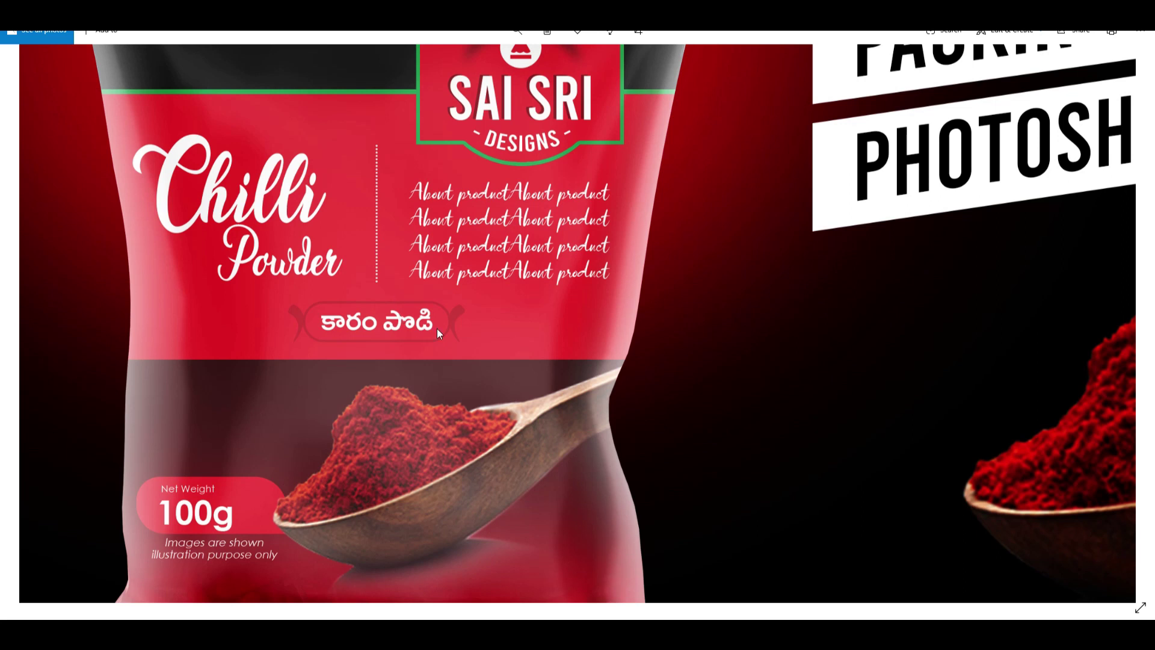
pyautogui.scroll(-3, 529, 367)
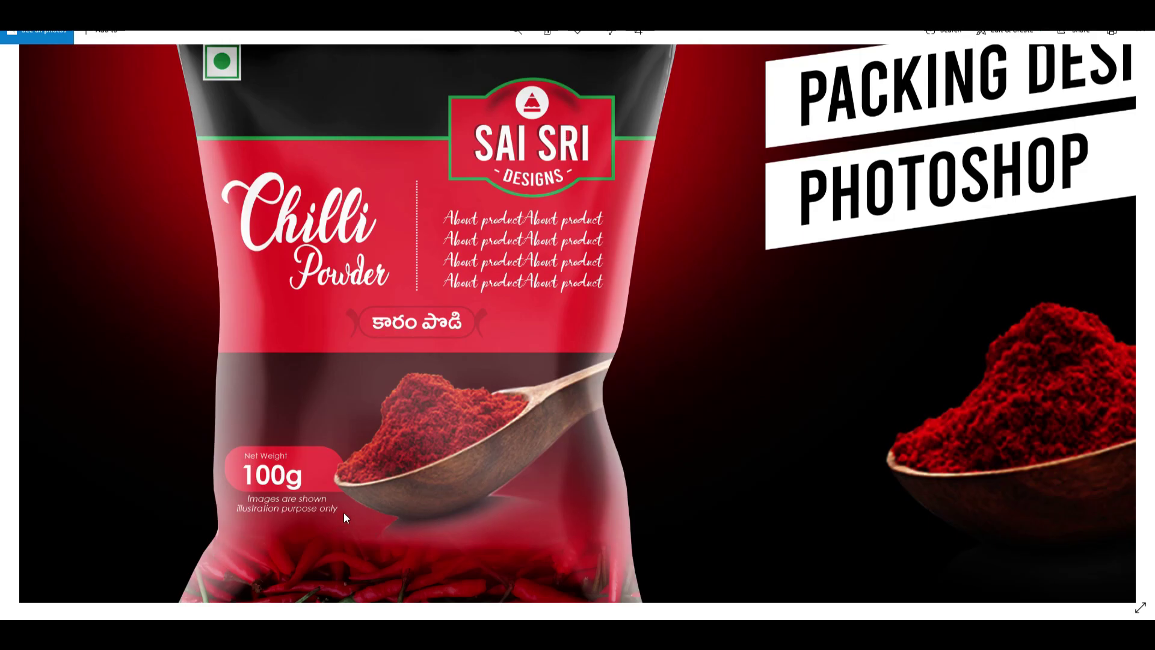
pyautogui.hotkey('alt', 'Tab')
pyautogui.moveTo(391, 497); pyautogui.dragTo(420, 496)
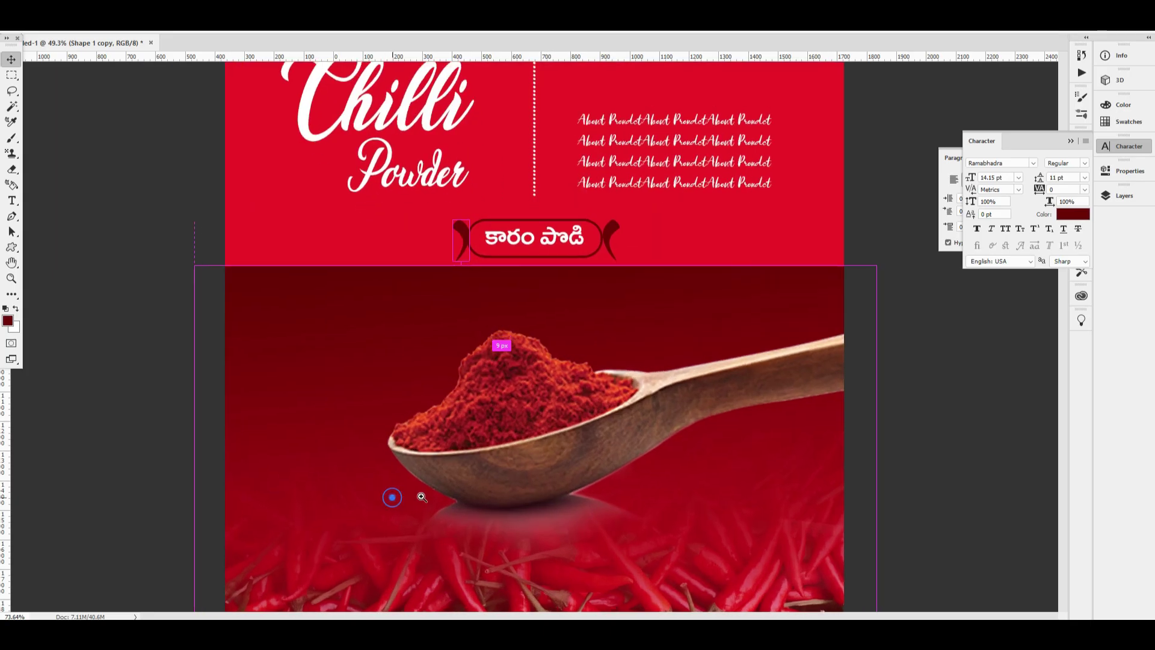
pyautogui.hotkey('ctrl', '+')
pyautogui.hotkey('ctrl', '-')
pyautogui.hotkey('ctrl', '-')
pyautogui.moveTo(562, 414); pyautogui.dragTo(572, 414)
pyautogui.moveTo(406, 436); pyautogui.dragTo(447, 429)
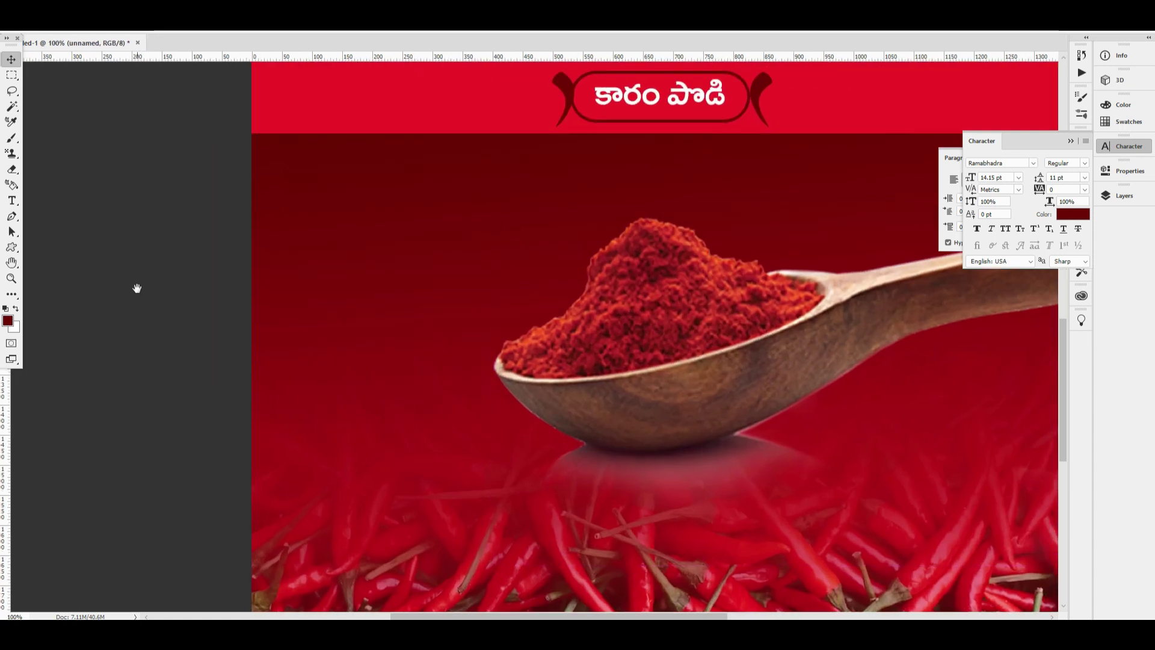
# Step: Draw a rectangle about 282 × 101 px in the empty area left of the spoon bowl
pyautogui.rightClick(11, 247)
pyautogui.click(29, 249)
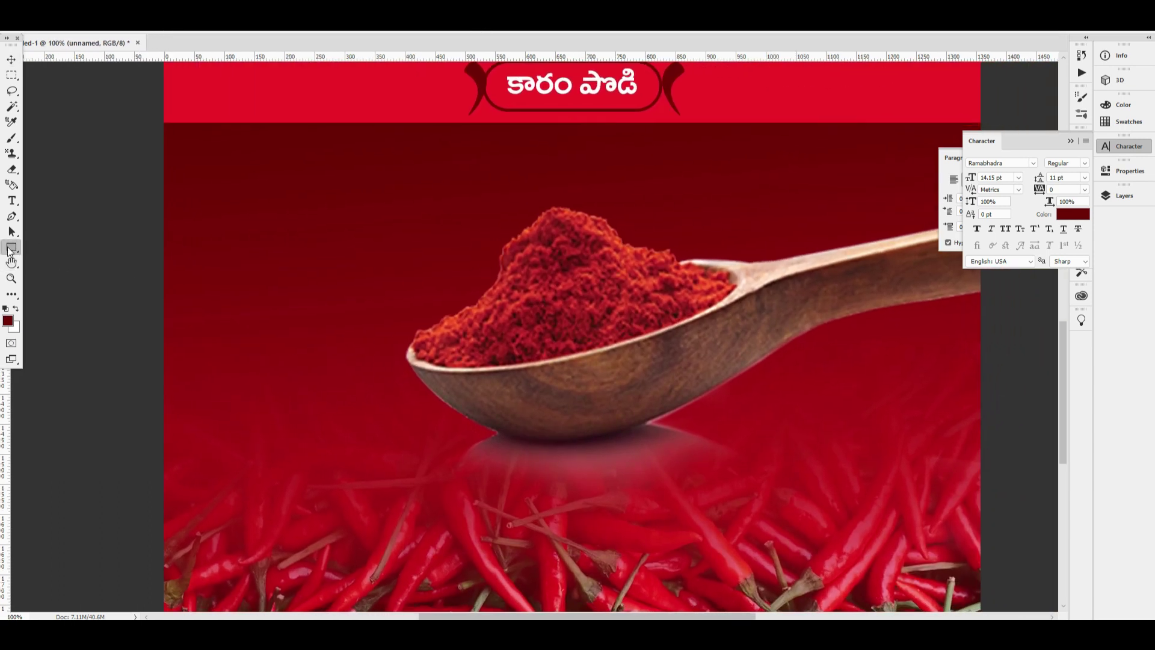
pyautogui.moveTo(236, 361); pyautogui.dragTo(405, 421)
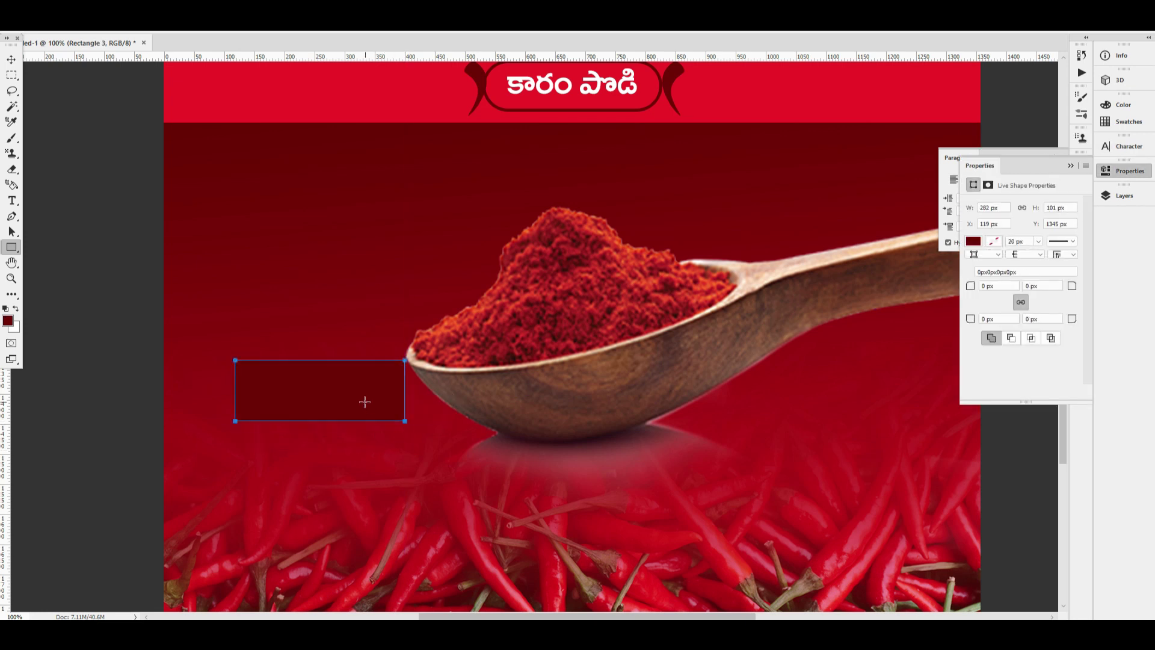
# Step: Fill the rectangle with white and move it up and left to about X 73 px, Y 1312 px
pyautogui.click(135, 26)
pyautogui.click(189, 47)
pyautogui.moveTo(771, 213); pyautogui.dragTo(719, 117)
pyautogui.press('Return')
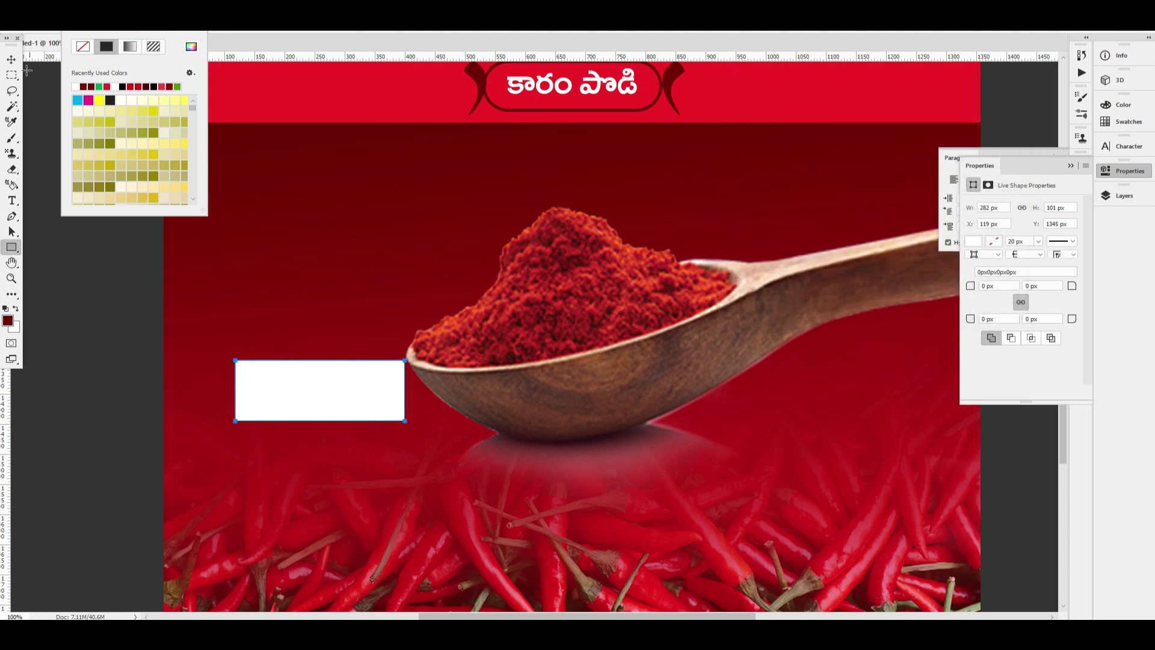
pyautogui.press('Return')
pyautogui.press('v')
pyautogui.moveTo(364, 392); pyautogui.dragTo(337, 371)
# Step: Try rounding all four corners of the white rectangle to a 50 px radius
pyautogui.click(1017, 286)
pyautogui.write('50')
pyautogui.press('Tab')
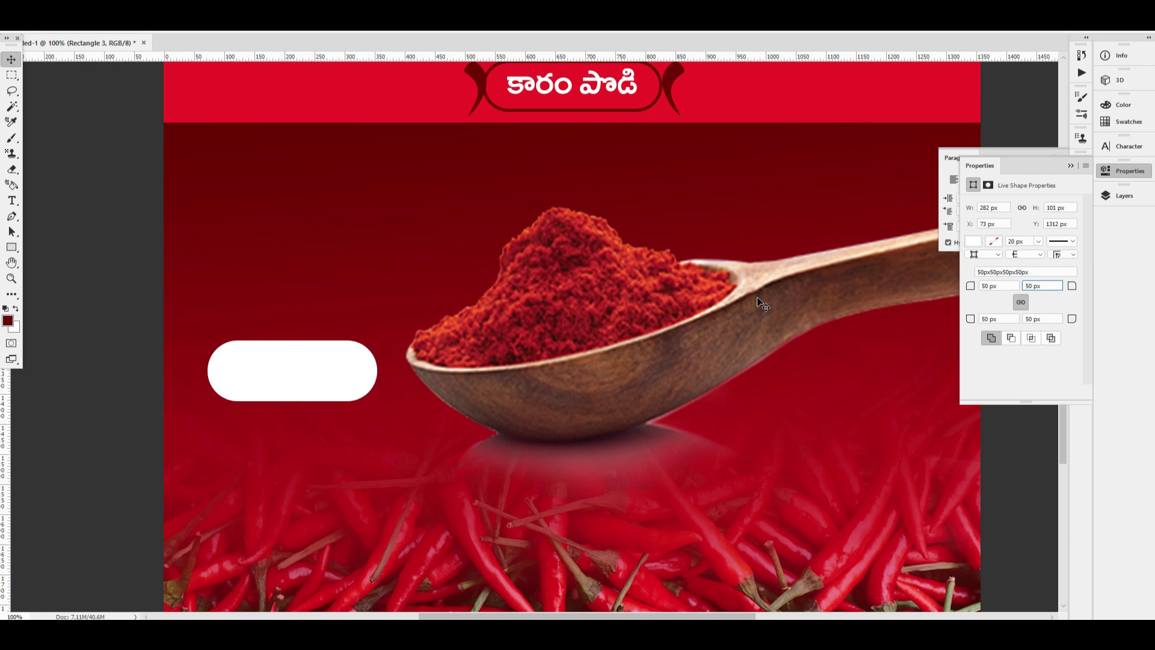
pyautogui.hotkey('ctrl', 'z')
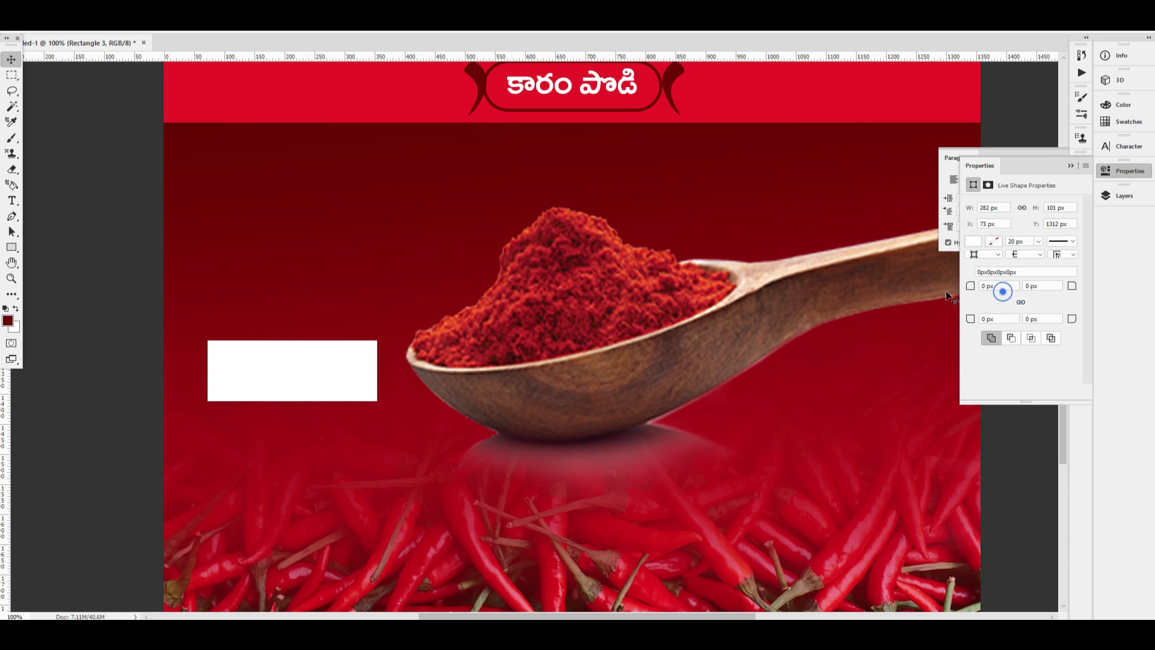
# Step: Try separate 50 px radii on three corners of the white rectangle, leaving the bottom-right corner square
pyautogui.click(1012, 286)
pyautogui.write('101')
pyautogui.press('Tab')
pyautogui.hotkey('shift', 'Tab')
pyautogui.write('50')
pyautogui.press('Tab')
pyautogui.write('50')
pyautogui.press('Tab')
pyautogui.write('50')
pyautogui.press('Tab')
pyautogui.hotkey('shift', 'Tab')
pyautogui.hotkey('shift', 'Tab')
pyautogui.hotkey('shift', 'Tab')
pyautogui.hotkey('shift', 'Tab')
# Step: Try 75 px radii on the top-left, top-right and bottom-left corners of the white rectangle
pyautogui.press('Tab')
pyautogui.write('75')
pyautogui.press('Tab')
pyautogui.write('75')
pyautogui.press('Tab')
pyautogui.press('Return')
pyautogui.write('75')
pyautogui.press('Tab')
pyautogui.write('75')
pyautogui.press('Tab')
pyautogui.click(996, 286)
pyautogui.write('75')
pyautogui.press('Tab')
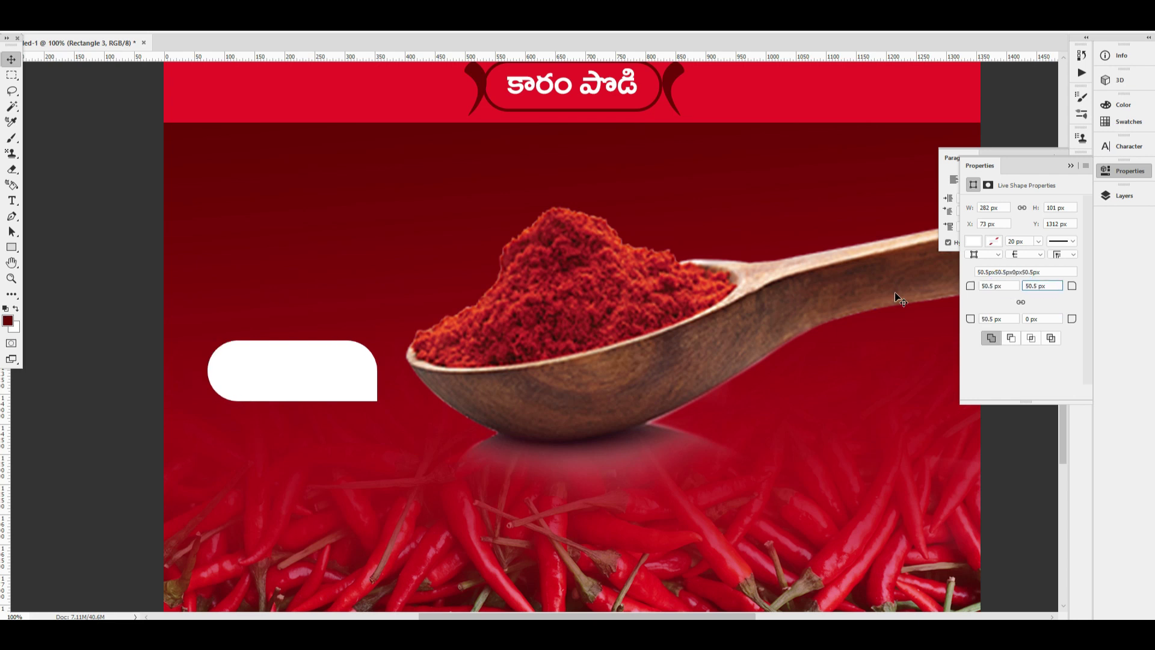
# Step: Reset the white rectangle's three rounded corners to 0 px and try entering larger radii for them again
pyautogui.hotkey('shift', 'Tab')
pyautogui.write('0')
pyautogui.press('Tab')
pyautogui.write('0')
pyautogui.press('Tab')
pyautogui.write('0')
pyautogui.press('Tab')
pyautogui.hotkey('shift', 'Tab')
pyautogui.hotkey('shift', 'Tab')
pyautogui.hotkey('shift', 'Tab')
pyautogui.write('75')
pyautogui.press('Tab')
pyautogui.write('75')
pyautogui.press('Tab')
pyautogui.write('745')
pyautogui.press('Tab')
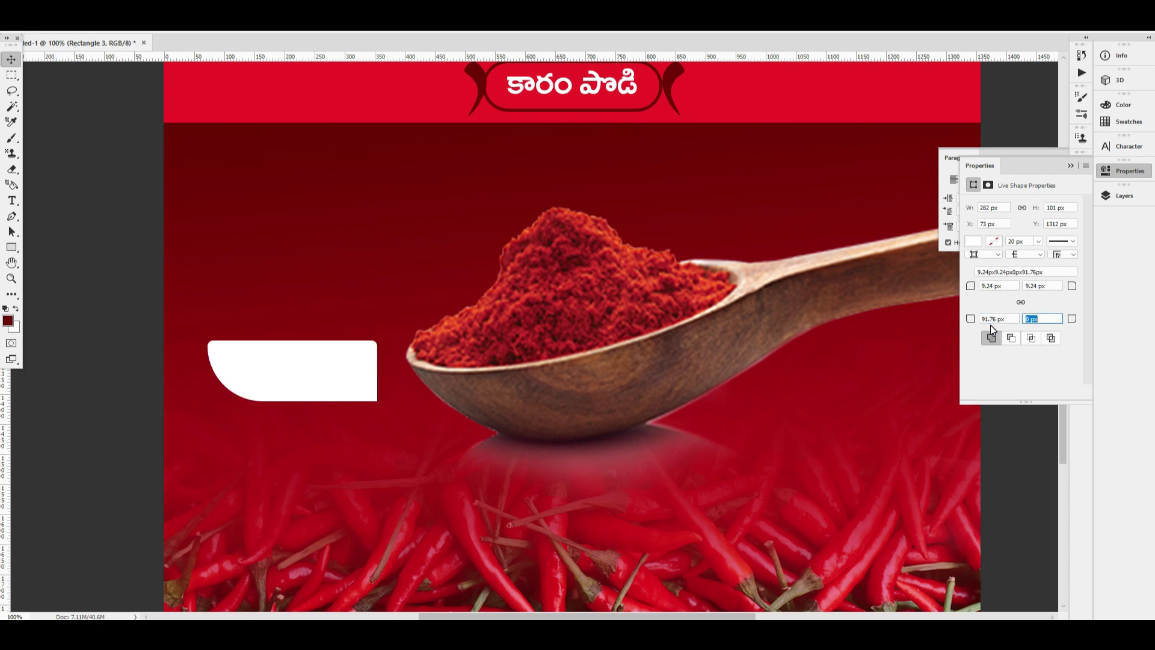
# Step: Try re-entering 75 px for the bottom-left, top-left and top-right corner radii one by one
pyautogui.hotkey('shift', 'Tab')
pyautogui.write('75')
pyautogui.press('Tab')
pyautogui.hotkey('shift', 'Tab')
pyautogui.hotkey('shift', 'Tab')
pyautogui.hotkey('shift', 'Tab')
pyautogui.write('75')
pyautogui.press('Tab')
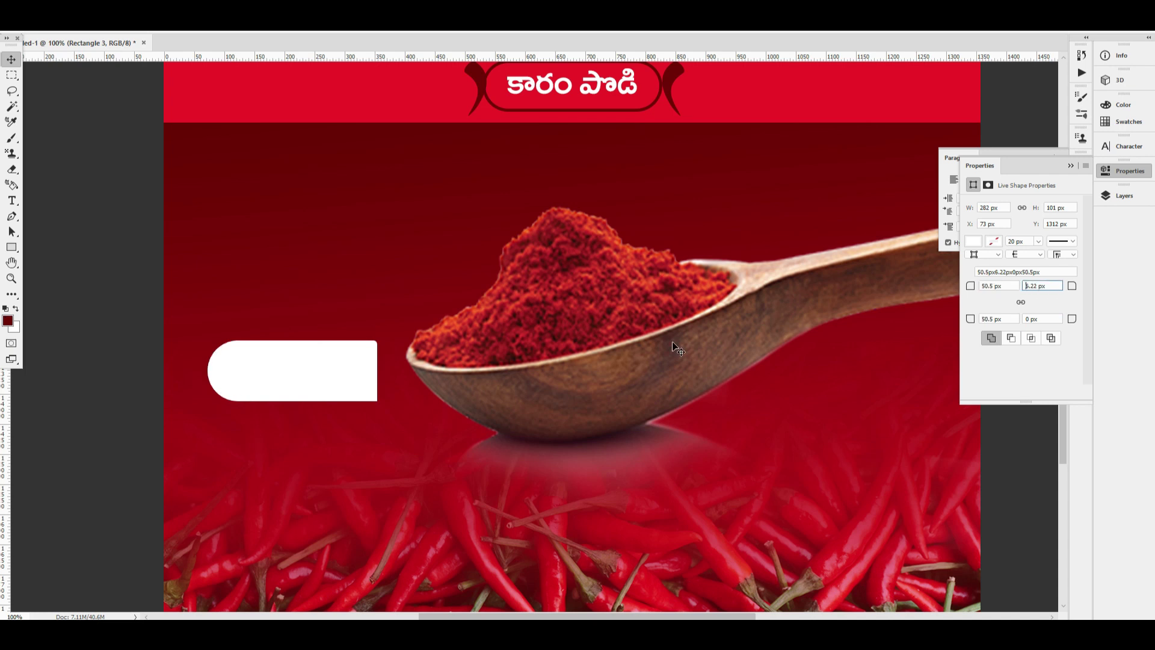
pyautogui.write('75')
pyautogui.press('Tab')
pyautogui.hotkey('shift', 'Tab')
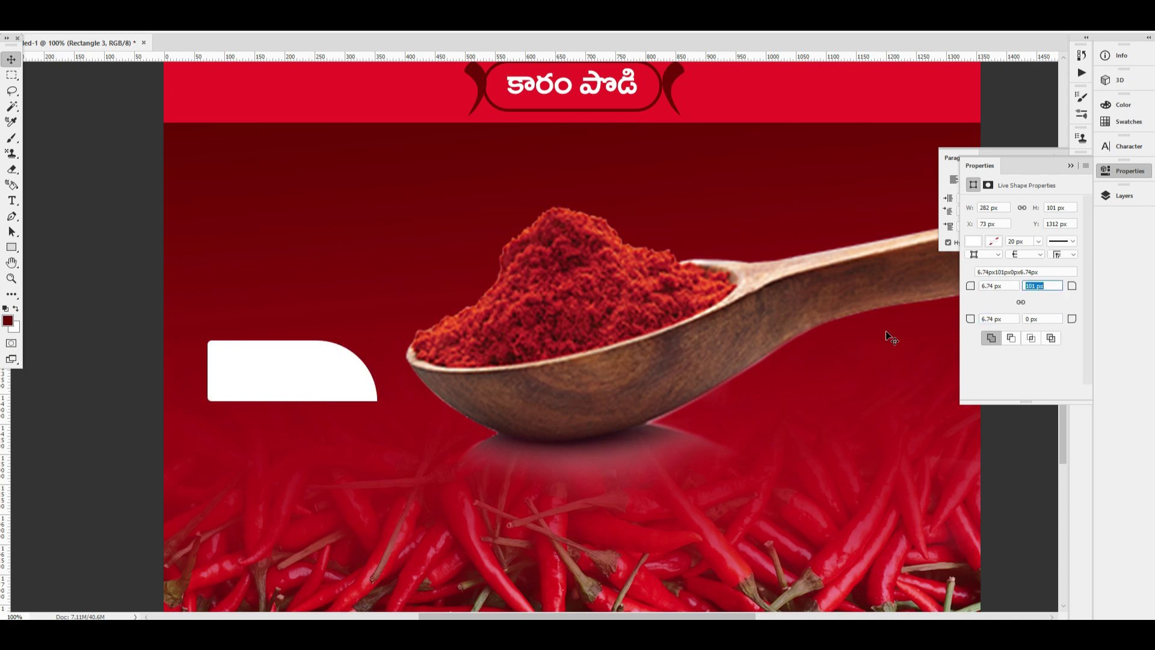
# Step: Enter 75 px radii for the top-left, top-right and bottom-left corners, keeping the bottom-right corner square
pyautogui.hotkey('shift', 'Tab')
pyautogui.write('75')
pyautogui.press('Tab')
pyautogui.write('75')
pyautogui.press('Tab')
pyautogui.write('75')
pyautogui.press('Tab')
# Step: Move the white badge shape up and right to meet the spoon tip and bring the spoon layer forward
pyautogui.click(16, 58)
pyautogui.moveTo(343, 353); pyautogui.dragTo(386, 335)
pyautogui.moveTo(522, 385); pyautogui.dragTo(525, 362)
pyautogui.hotkey('ctrl', 'z')
pyautogui.hotkey('ctrl', ']')
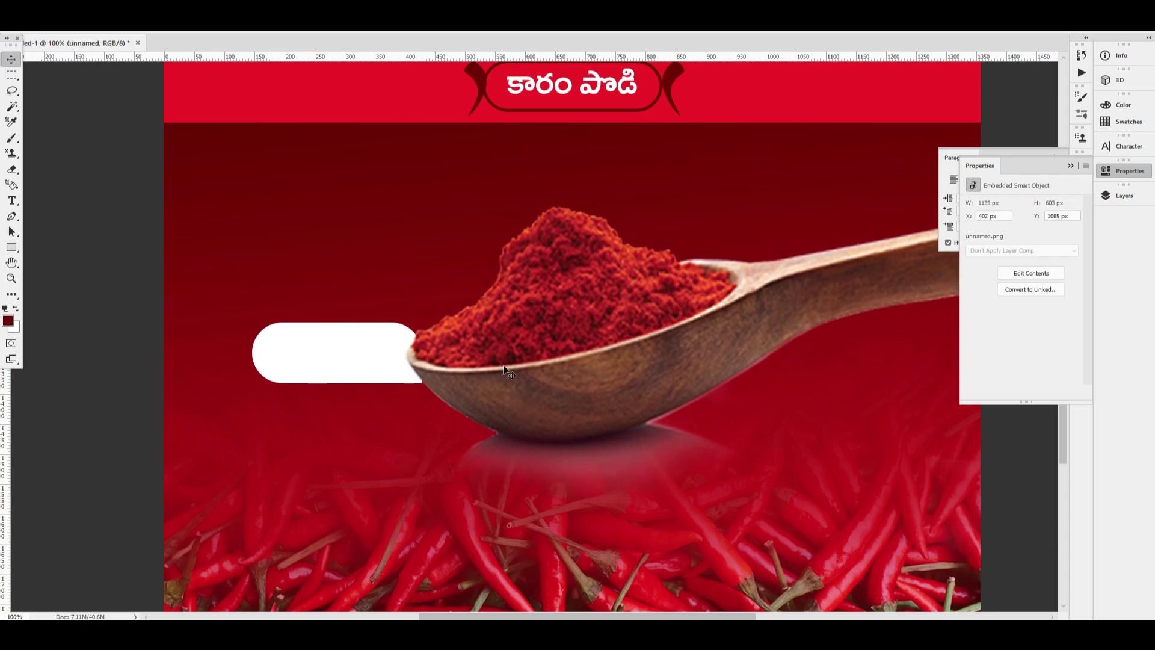
# Step: Widen the white badge shape to about 358 px and place the spoon image in front of its right end
pyautogui.keyDown('ctrl'); pyautogui.click(367, 350); pyautogui.keyUp('ctrl')
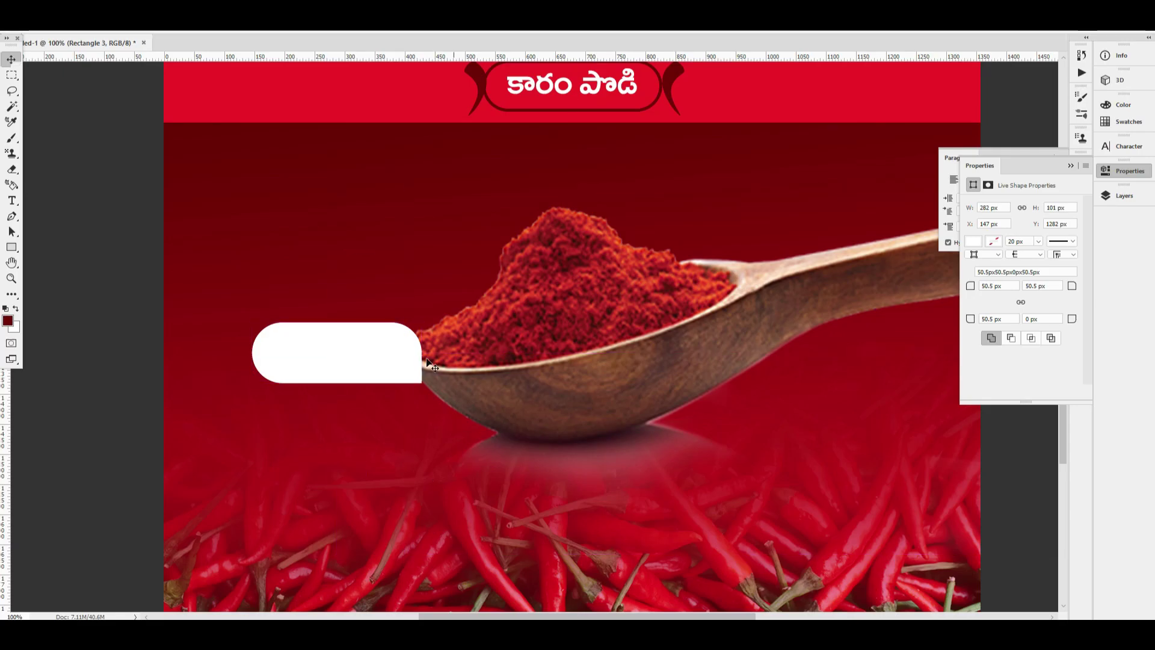
pyautogui.hotkey('ctrl', 't')
pyautogui.moveTo(423, 355); pyautogui.dragTo(368, 363)
pyautogui.press('Return')
pyautogui.moveTo(510, 386); pyautogui.dragTo(528, 414)
pyautogui.hotkey('ctrl', 'z')
pyautogui.hotkey('ctrl', ']')
pyautogui.moveTo(529, 361); pyautogui.dragTo(530, 362)
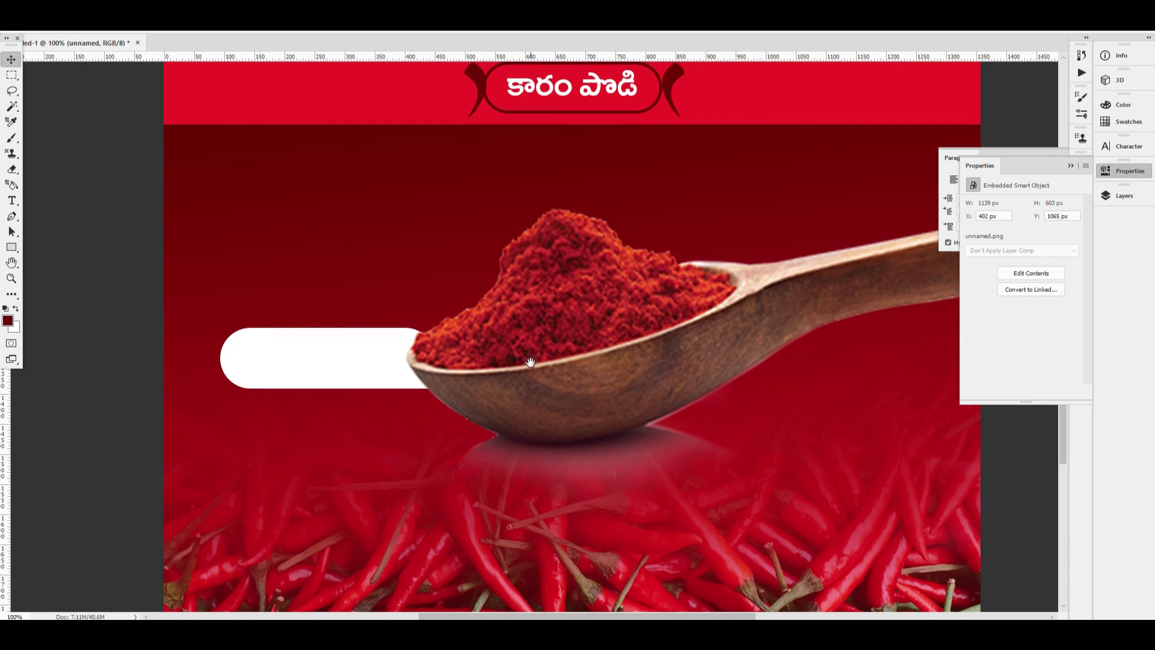
# Step: Add a left-aligned black "Lorem Ipsum" placeholder text line and move it down onto the white badge
pyautogui.click(346, 360)
pyautogui.press('t')
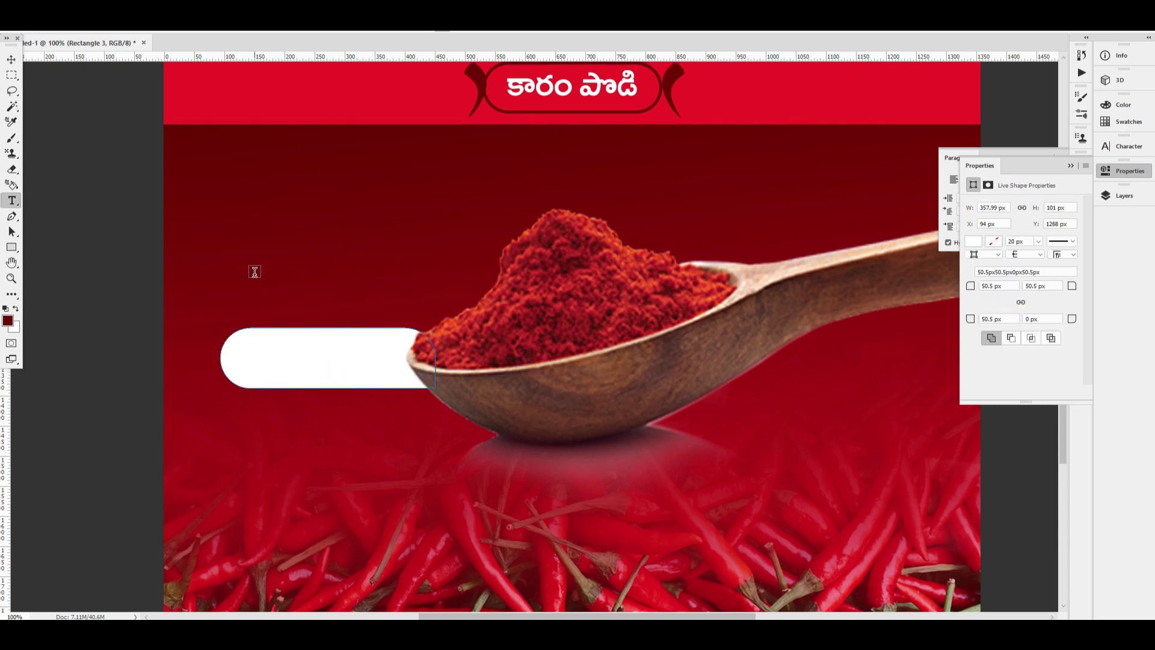
pyautogui.click(255, 272)
pyautogui.hotkey('ctrl', 'shift', '.')
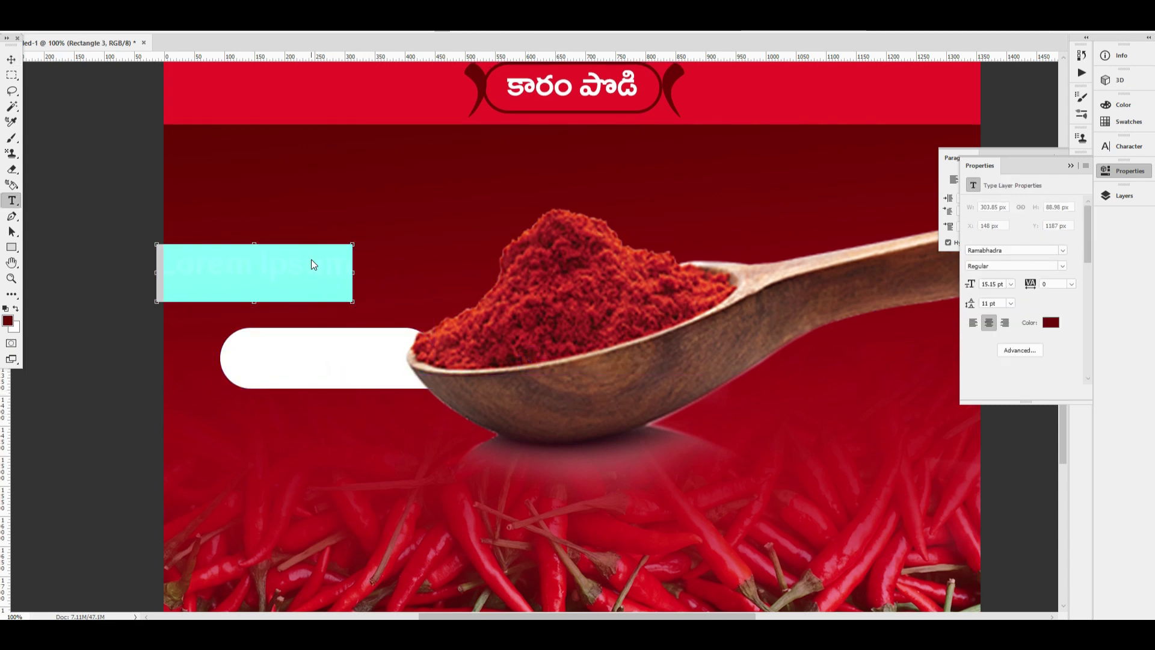
pyautogui.hotkey('ctrl', 'shift', 'l')
pyautogui.click(312, 258)
pyautogui.hotkey('ctrl', 'a')
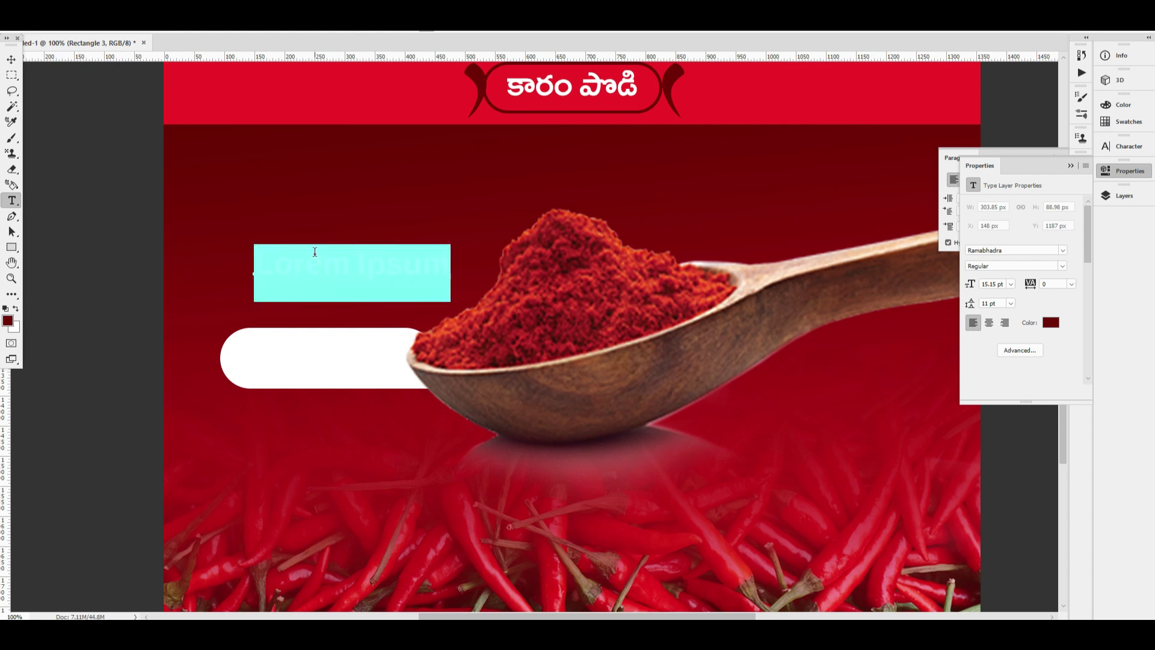
pyautogui.hotkey('ctrl', 'Return')
pyautogui.press('v')
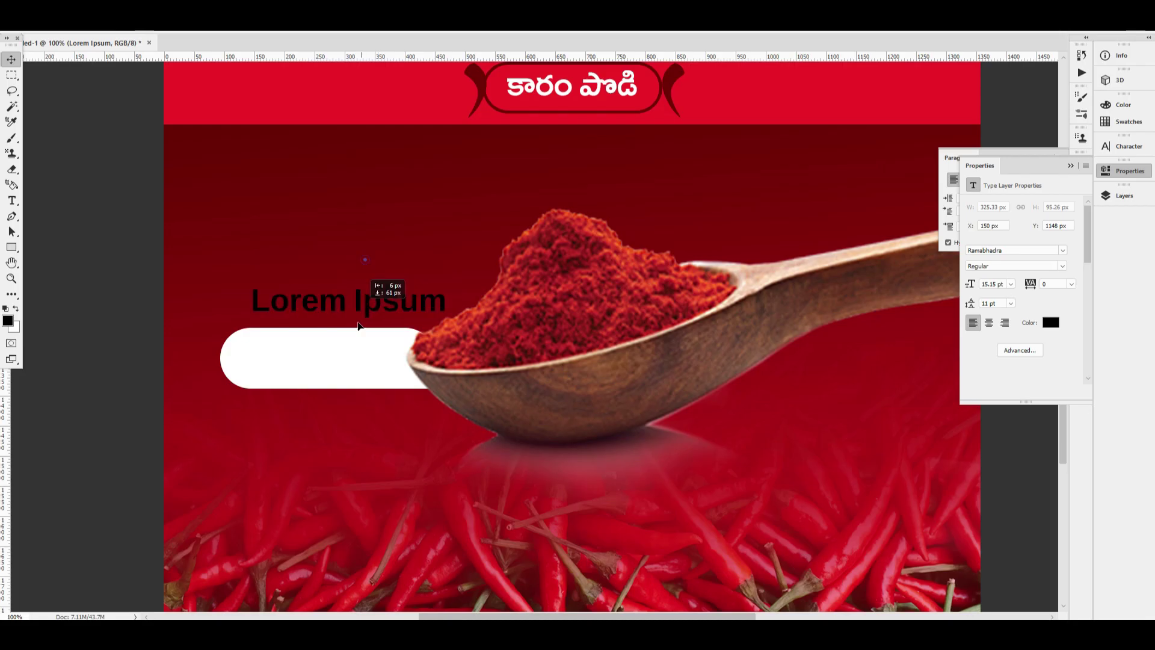
pyautogui.moveTo(382, 291); pyautogui.dragTo(367, 406)
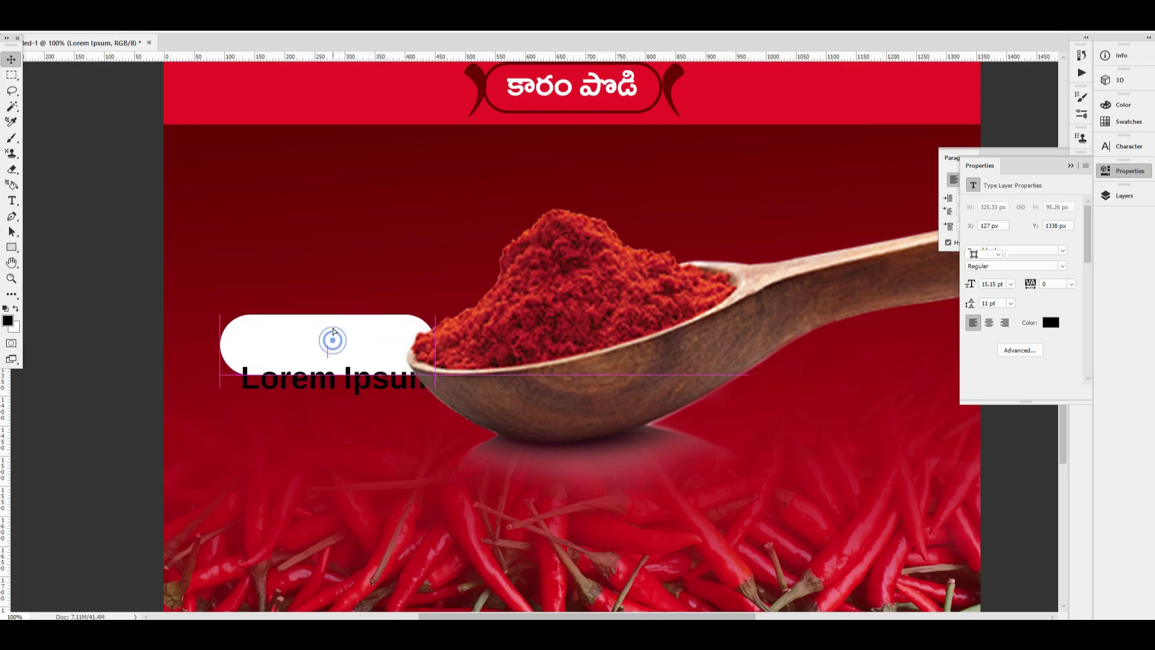
# Step: Fill the white badge shape with the bright red sampled from the packet's red band
pyautogui.moveTo(333, 328); pyautogui.dragTo(332, 341)
pyautogui.click(7, 321)
pyautogui.click(322, 85)
pyautogui.press('Return')
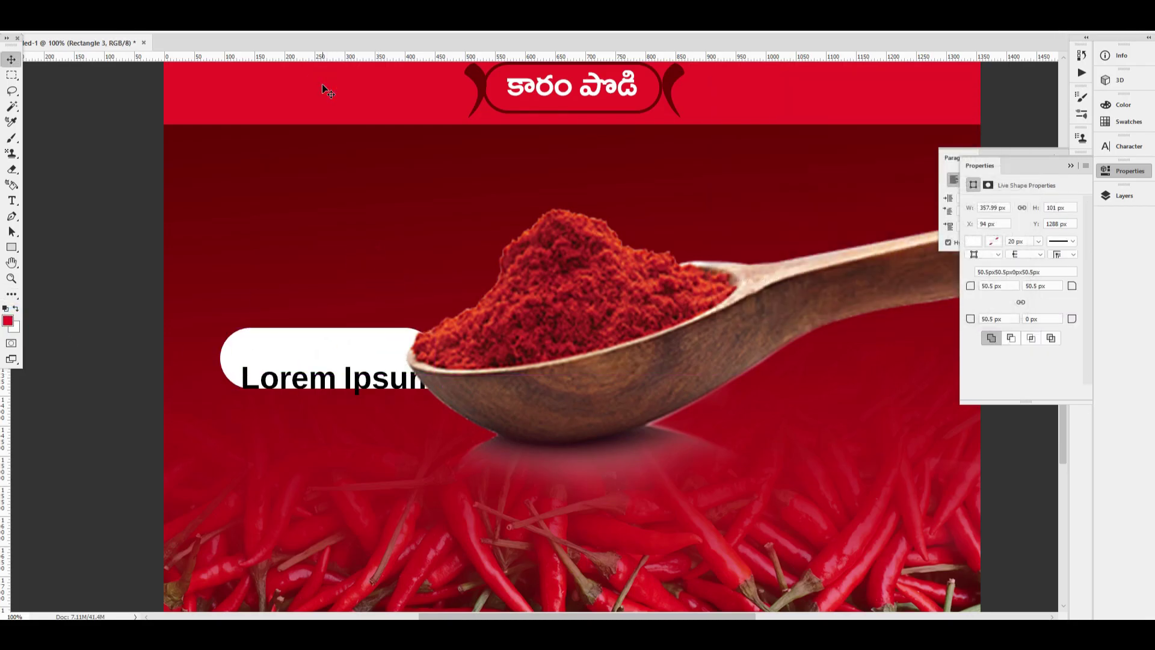
pyautogui.hotkey('alt', 'BackSpace')
# Step: Move the placeholder text up into the red badge and scale it down to fit left of the spoon
pyautogui.moveTo(365, 370); pyautogui.dragTo(364, 355)
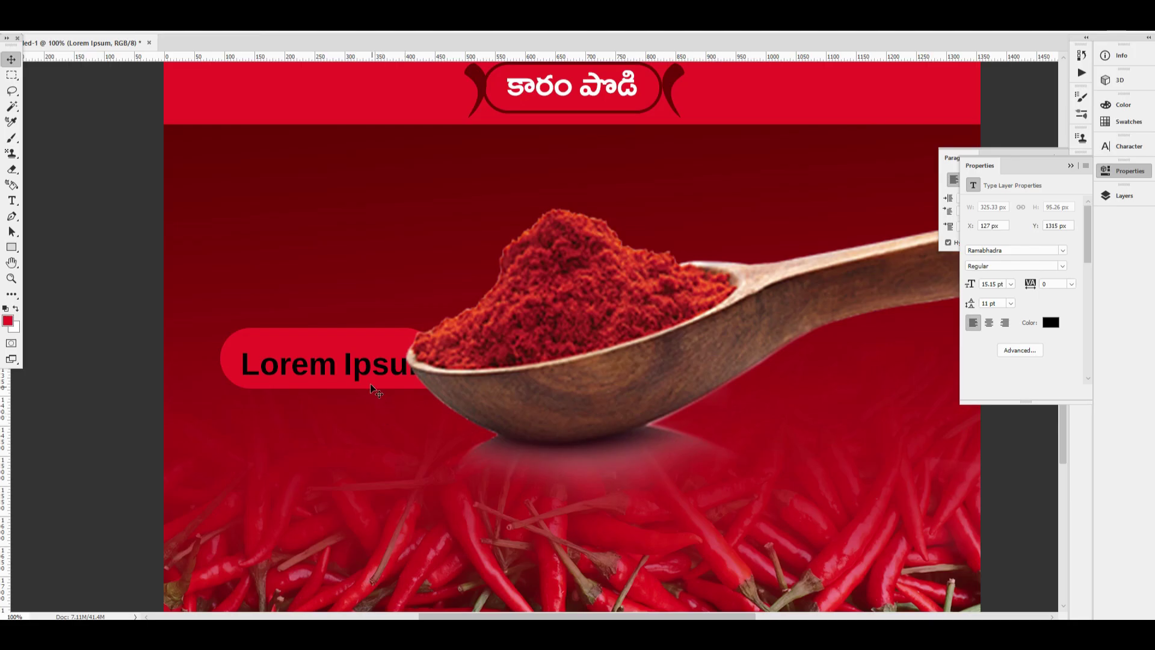
pyautogui.moveTo(364, 370); pyautogui.dragTo(362, 351)
pyautogui.hotkey('ctrl', 't')
pyautogui.moveTo(433, 356); pyautogui.dragTo(361, 356)
pyautogui.press('Return')
# Step: Clear the placeholder text in the badge and switch the keyboard language to English (United States)
pyautogui.press('t')
pyautogui.click(329, 353)
pyautogui.hotkey('ctrl', 'a')
pyautogui.write('క')
pyautogui.press('BackSpace')
pyautogui.hotkey('ctrl', 'space')
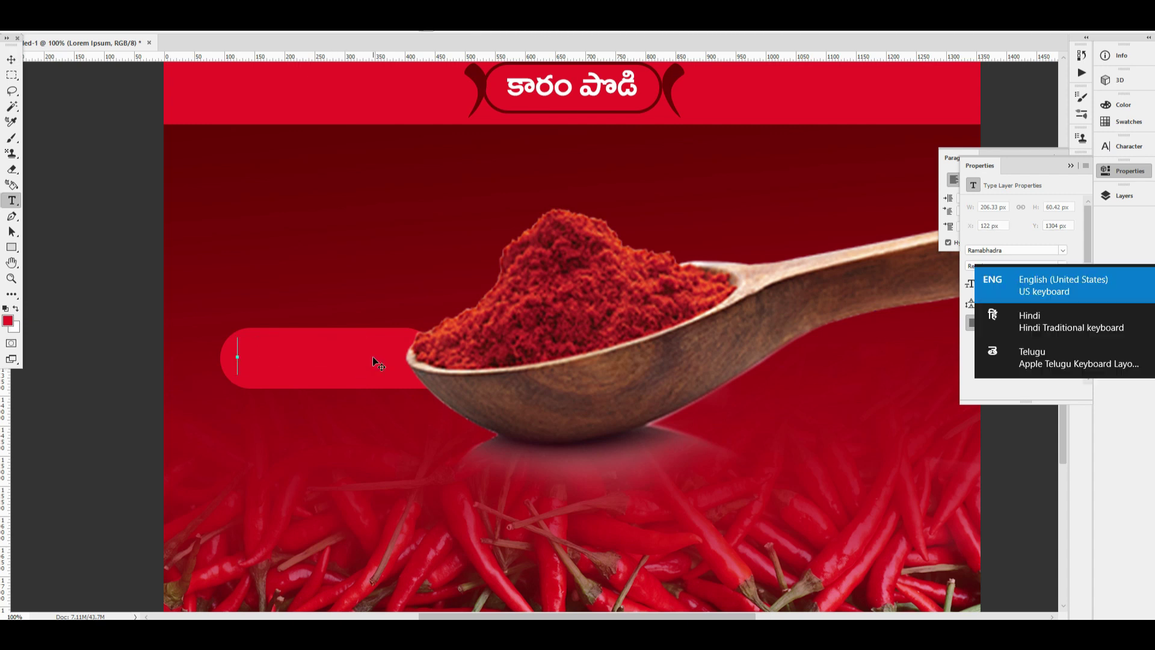
# Step: Enter the net weight caption in the badge and reduce its text size to 7.07 pt
pyautogui.write('Met Wedo')
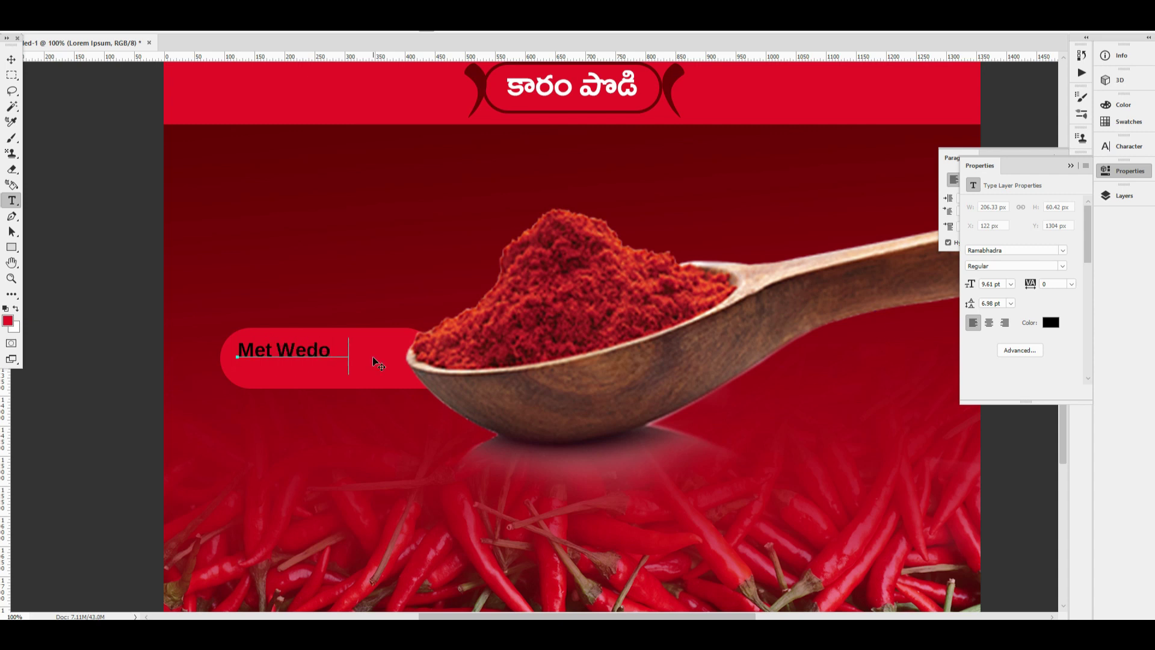
pyautogui.write('ght')
pyautogui.hotkey('ctrl', 'a')
pyautogui.hotkey('ctrl', 'shift', ',')
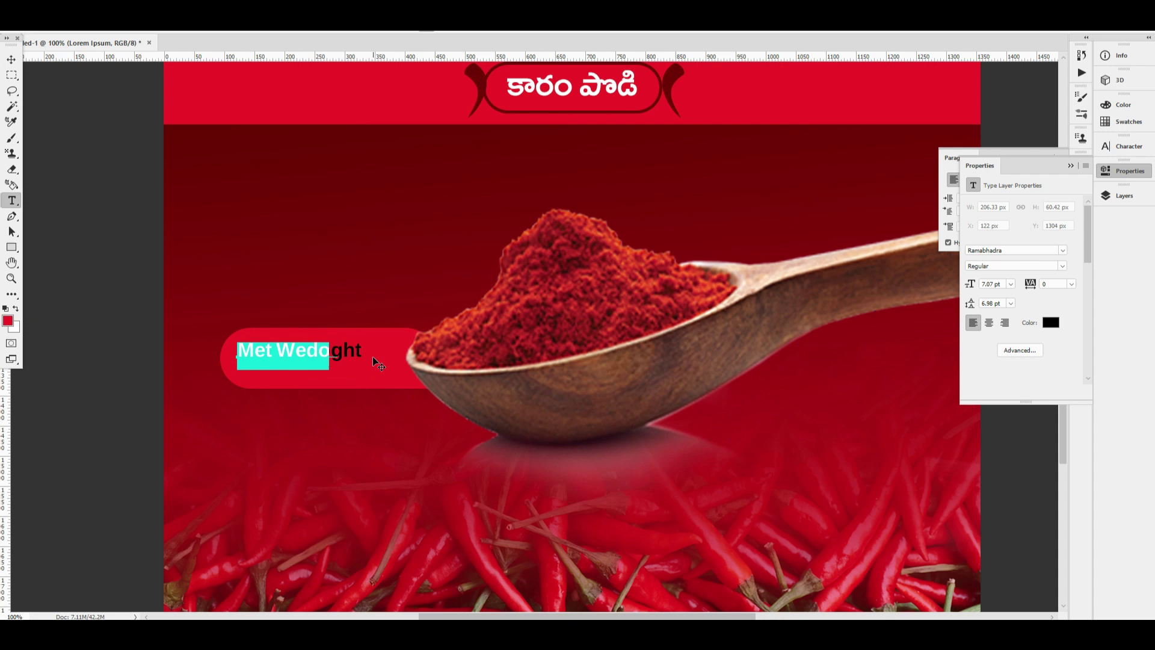
# Step: Correct the mistyped caption in the red badge so it reads "Net Weight"
pyautogui.press('Right')
pyautogui.press('BackSpace')
pyautogui.press('BackSpace')
pyautogui.press('BackSpace')
pyautogui.hotkey('ctrl', 'a')
pyautogui.write('Net Weig')
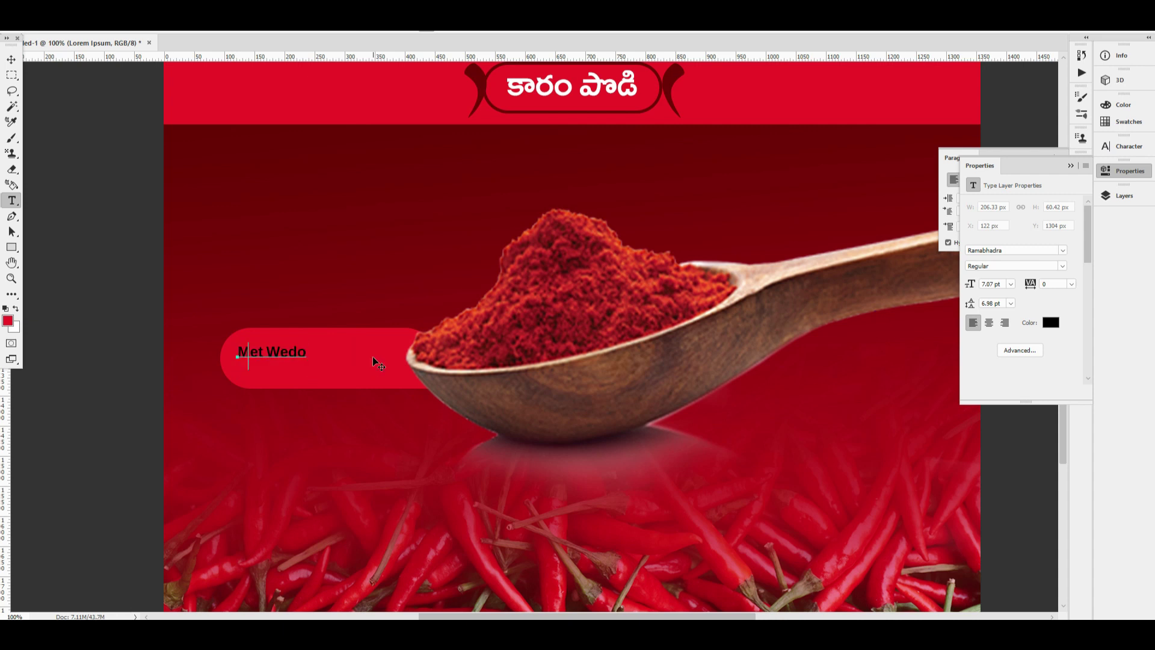
pyautogui.write('ht')
pyautogui.hotkey('ctrl', 'Return')
# Step: Colour the Net Weight caption white, nudge it up and enlarge its text to 9.63 pt
pyautogui.press('v')
pyautogui.hotkey('shift', 'Up')
pyautogui.hotkey('ctrl', 'BackSpace')
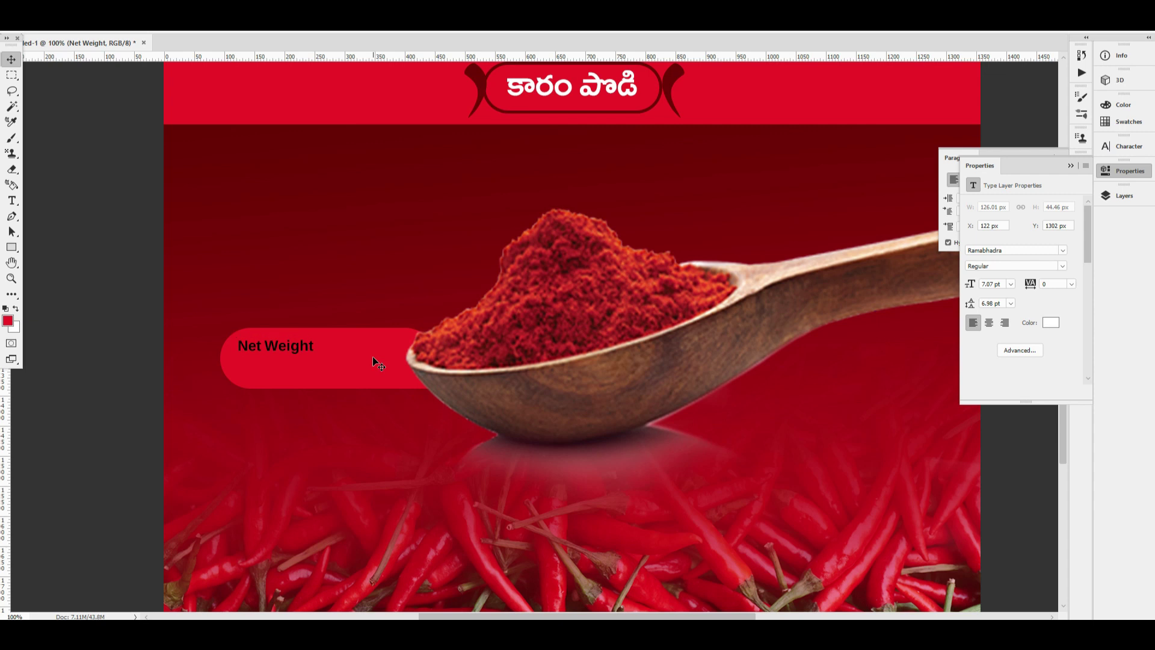
pyautogui.hotkey('ctrl', 't')
pyautogui.moveTo(314, 365); pyautogui.dragTo(366, 376)
pyautogui.press('Return')
# Step: Change the caption copy's text to 100g, enlarge it to 13.19 pt and align it beneath Net Weight in the badge
pyautogui.press('t')
pyautogui.click(334, 375)
pyautogui.hotkey('ctrl', 'a')
pyautogui.write('100')
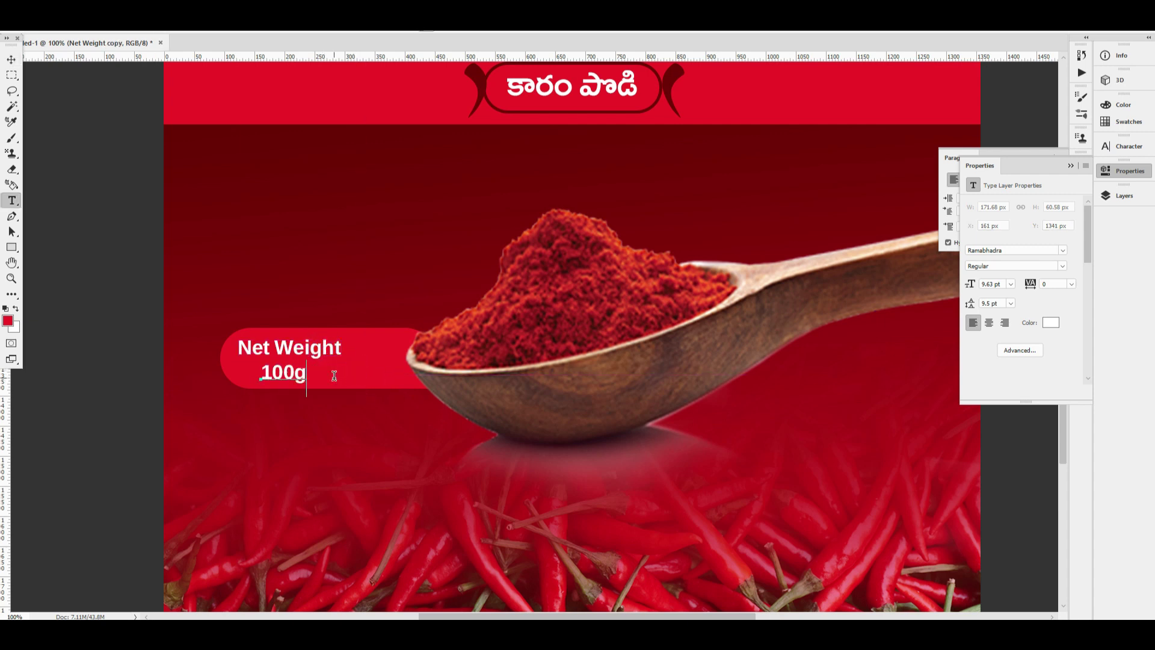
pyautogui.hotkey('ctrl', 'Return')
pyautogui.press('v')
pyautogui.hotkey('ctrl', 't')
pyautogui.moveTo(307, 379)
pyautogui.mouseDown()
pyautogui.moveTo(323, 378)
pyautogui.moveTo(278, 382)
pyautogui.moveTo(290, 383)
pyautogui.mouseUp()
pyautogui.press('Return')
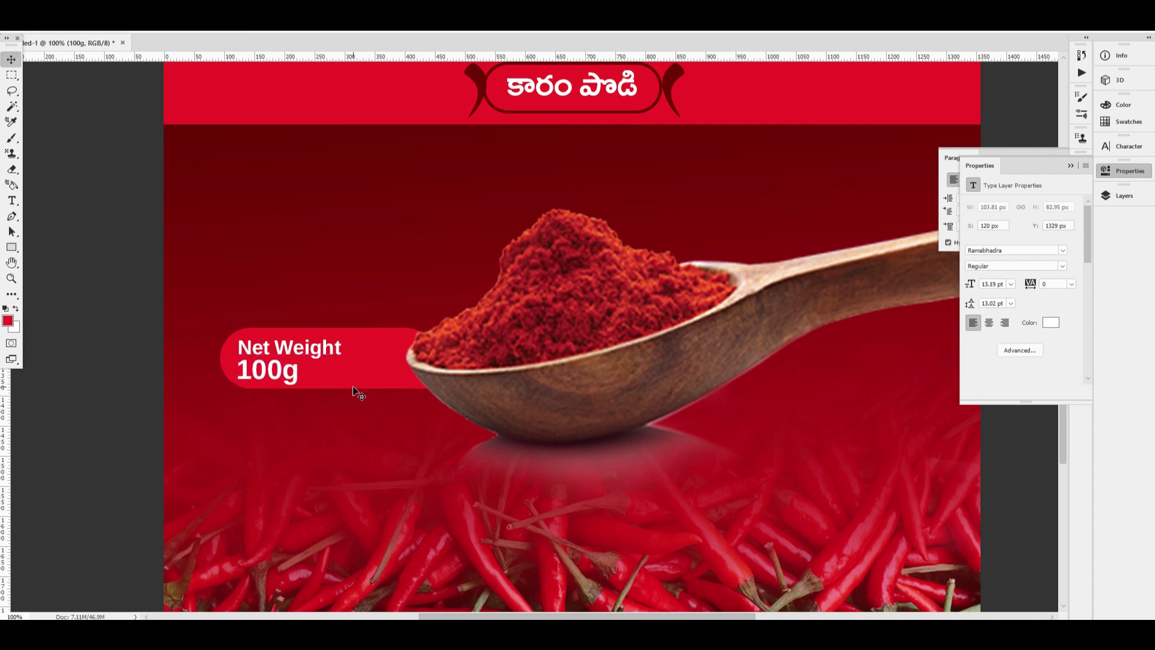
# Step: Duplicate the Net Weight caption straight down to just below the red badge
pyautogui.scroll(-5, 500, 363)
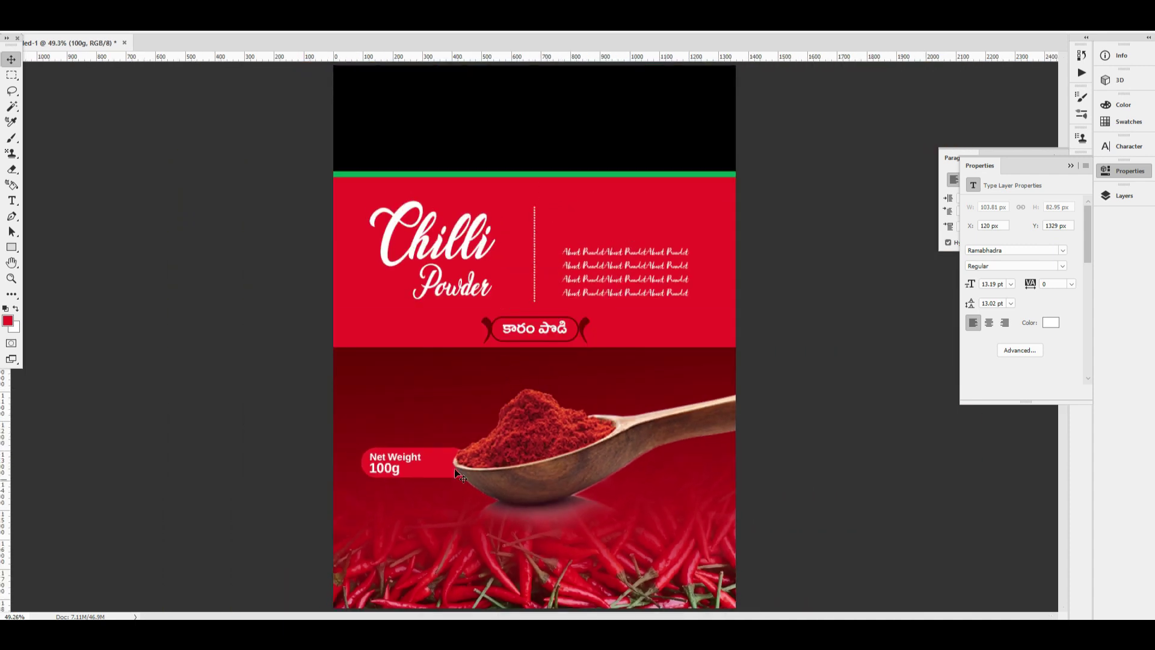
pyautogui.scroll(3, 451, 466)
pyautogui.scroll(-3, 272, 363)
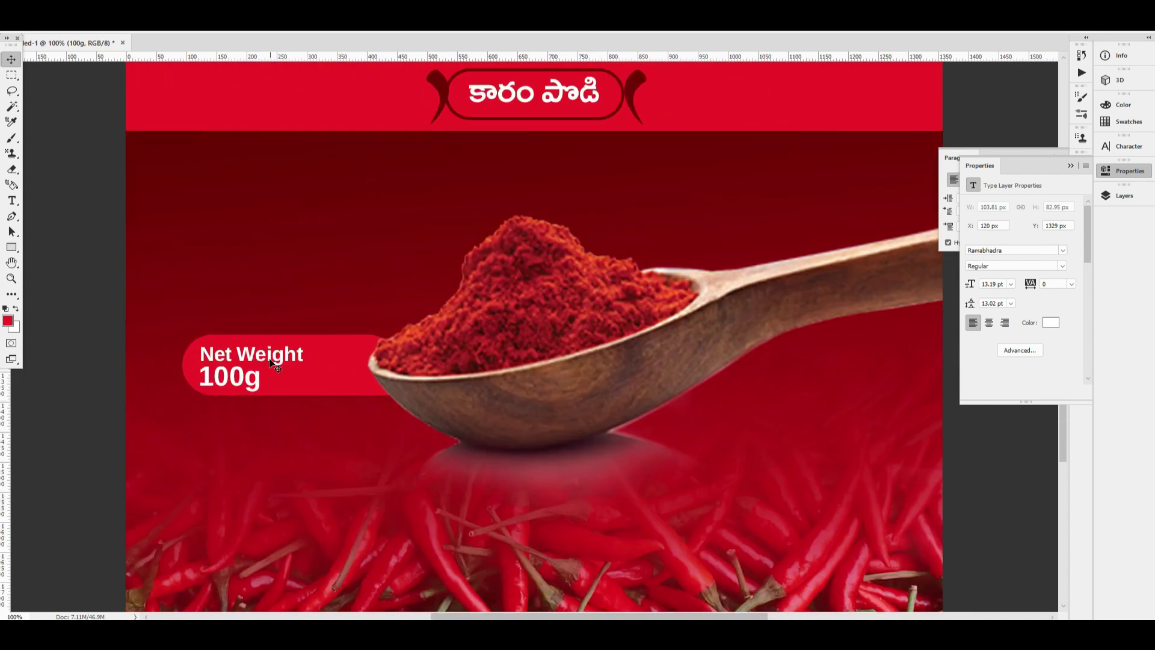
pyautogui.moveTo(278, 353); pyautogui.dragTo(273, 421)
pyautogui.press('t')
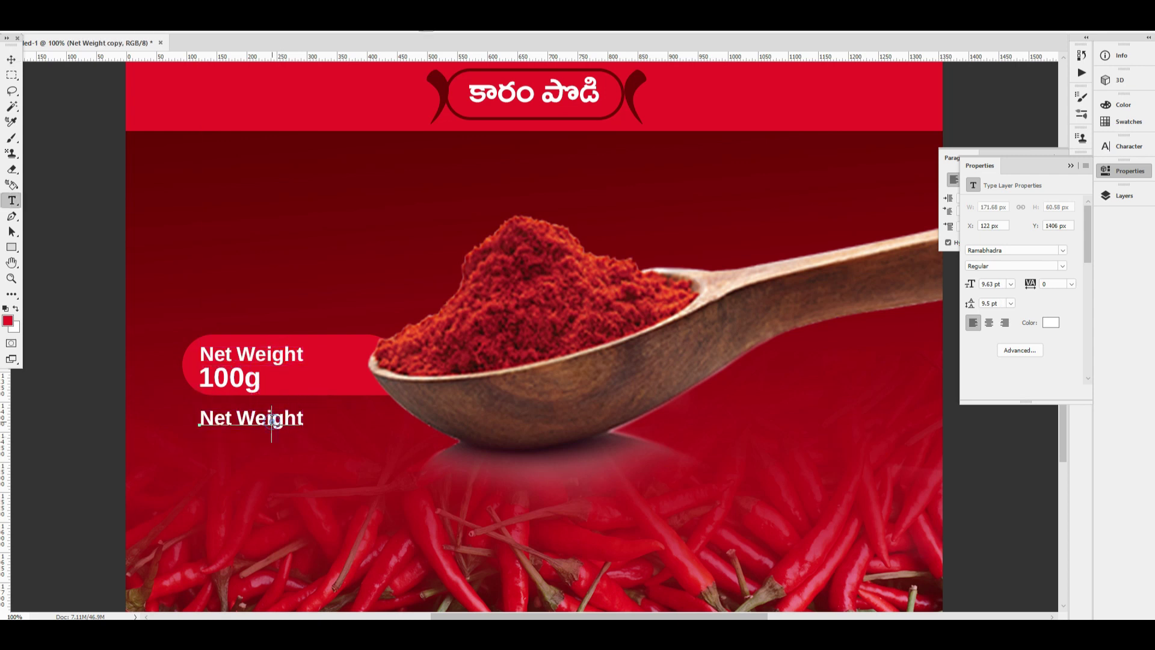
# Step: Replace the duplicated caption with two lines reading "Images are shown" and "illustration purpose only"
pyautogui.tripleClick(272, 421)
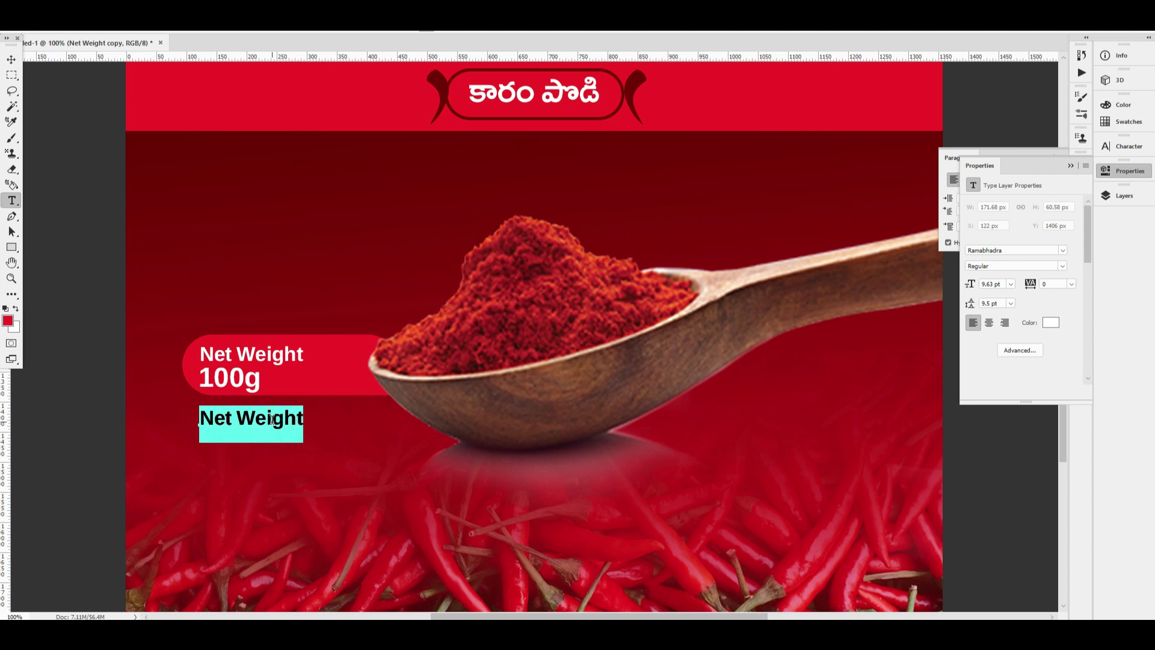
pyautogui.click(1119, 177)
pyautogui.click(1078, 165)
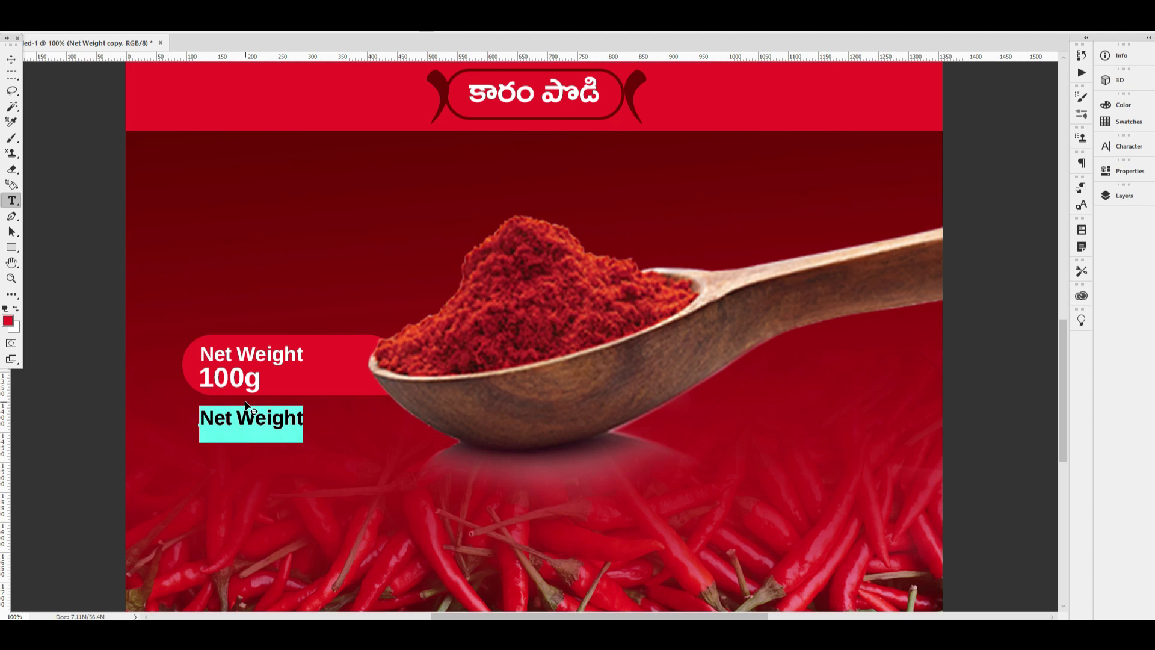
pyautogui.write('Images are show')
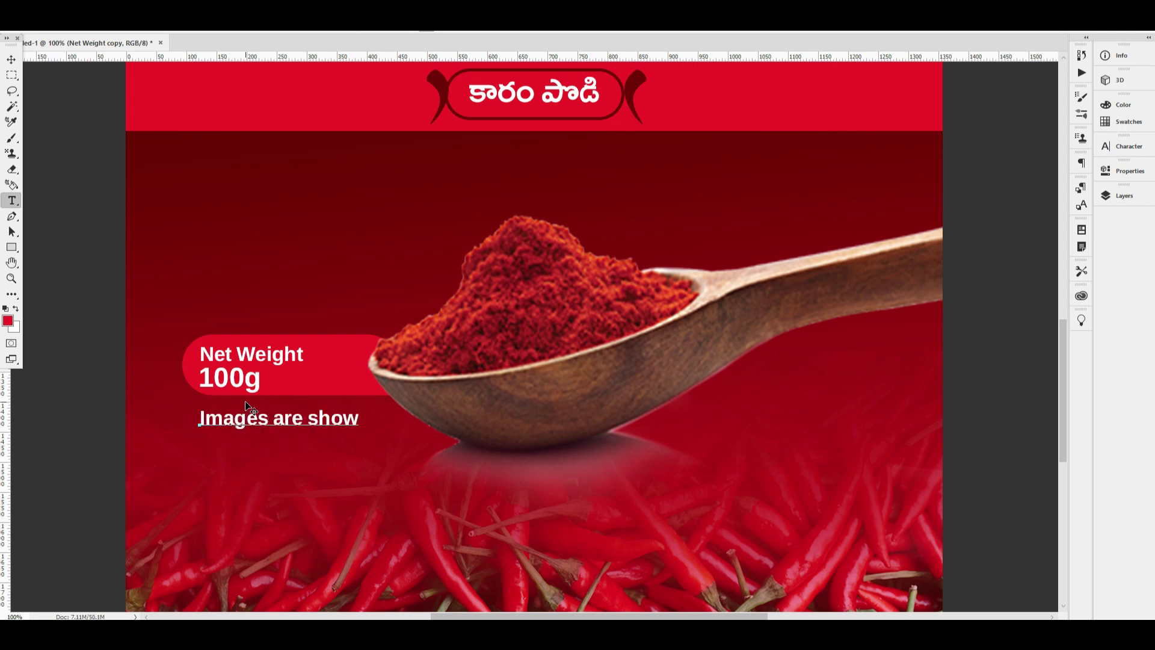
pyautogui.write('n')
pyautogui.press('Return')
pyautogui.write('illustration')
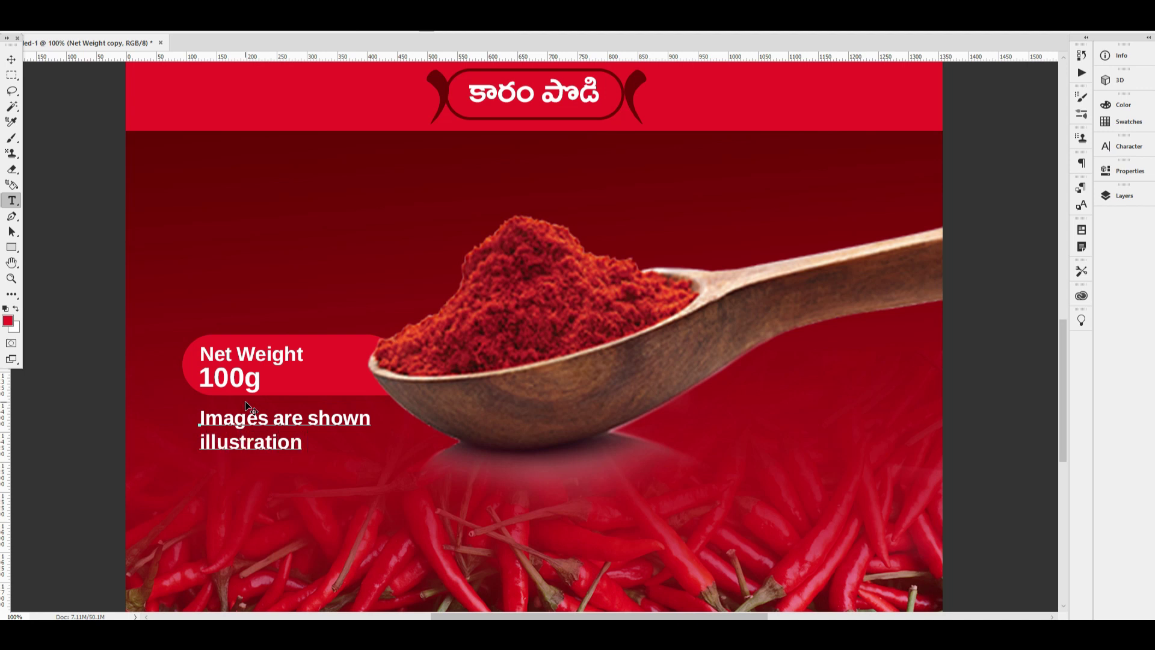
pyautogui.write(' purpose only')
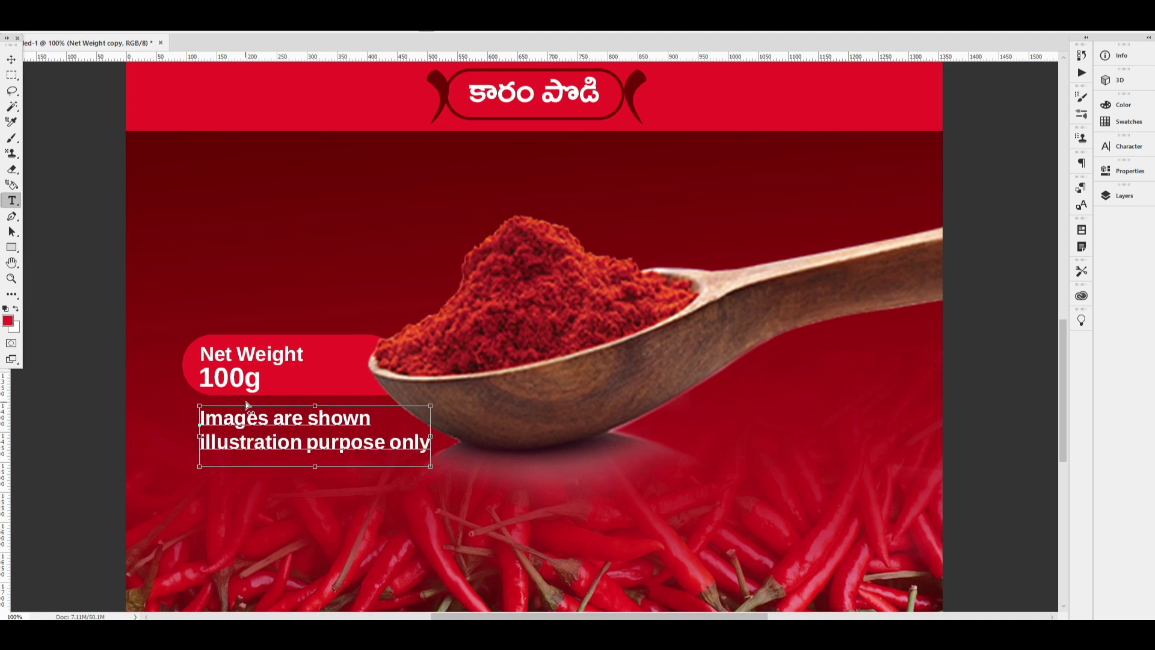
# Step: Reduce the text size of the two-line image disclaimer and nudge it up closer to the red badge
pyautogui.hotkey('ctrl', 'a')
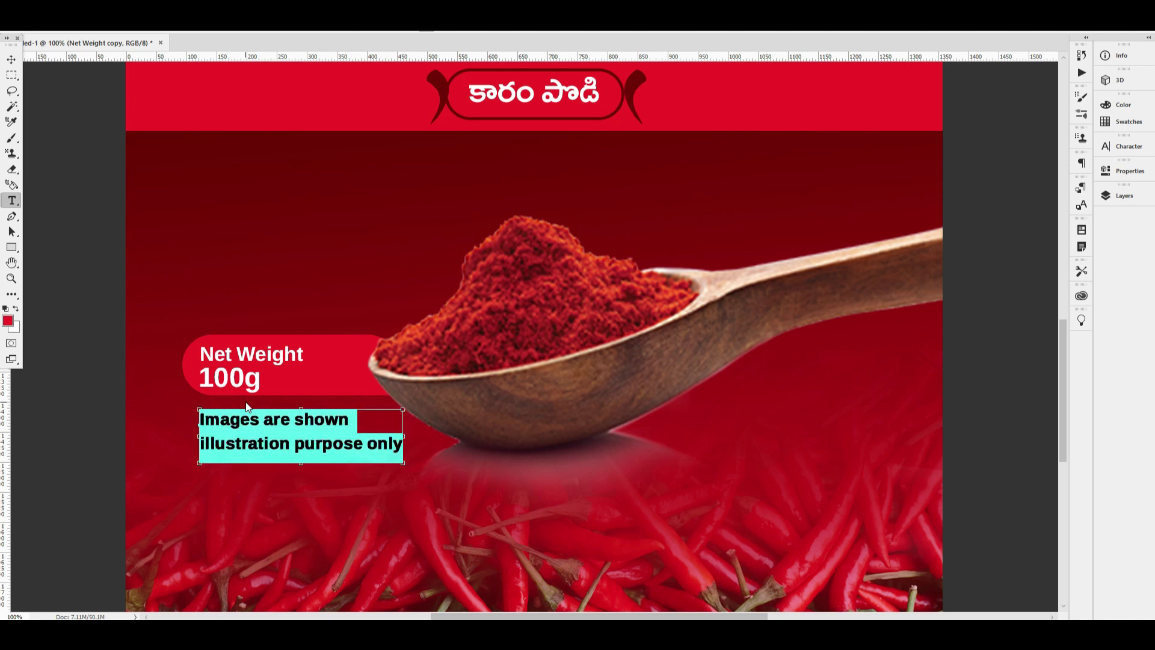
pyautogui.hotkey('ctrl', 'Return')
pyautogui.press('Up')
pyautogui.press('Up')
pyautogui.press('Up')
pyautogui.press('Up')
pyautogui.press('Up')
pyautogui.press('Up')
pyautogui.press('Up')
pyautogui.press('Up')
pyautogui.press('Up')
pyautogui.press('Up')
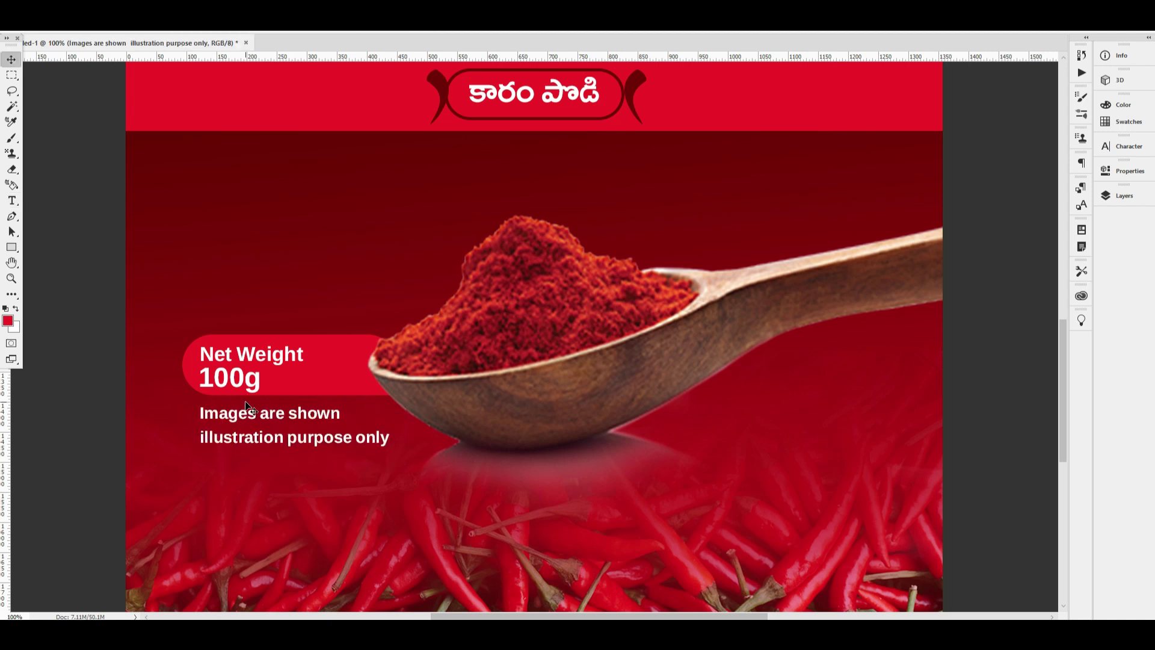
# Step: Tighten the line spacing between the two lines of the image disclaimer
pyautogui.press('t')
pyautogui.click(292, 421)
pyautogui.hotkey('ctrl', 'a')
pyautogui.hotkey('ctrl', 'Return')
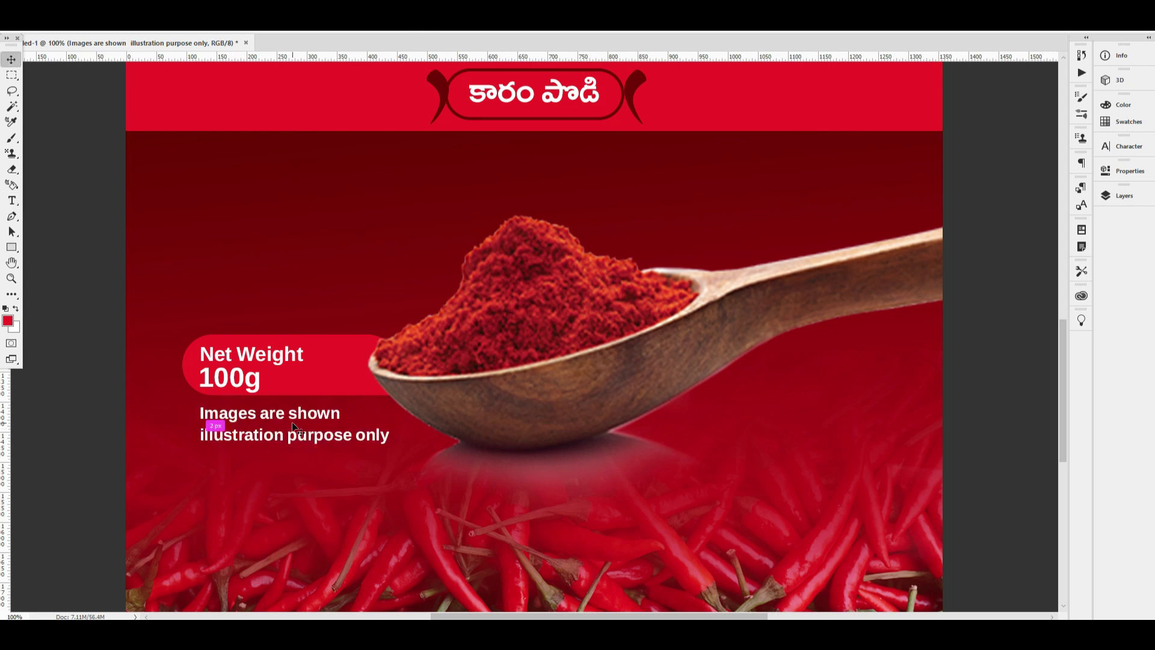
pyautogui.hotkey('ctrl', '0')
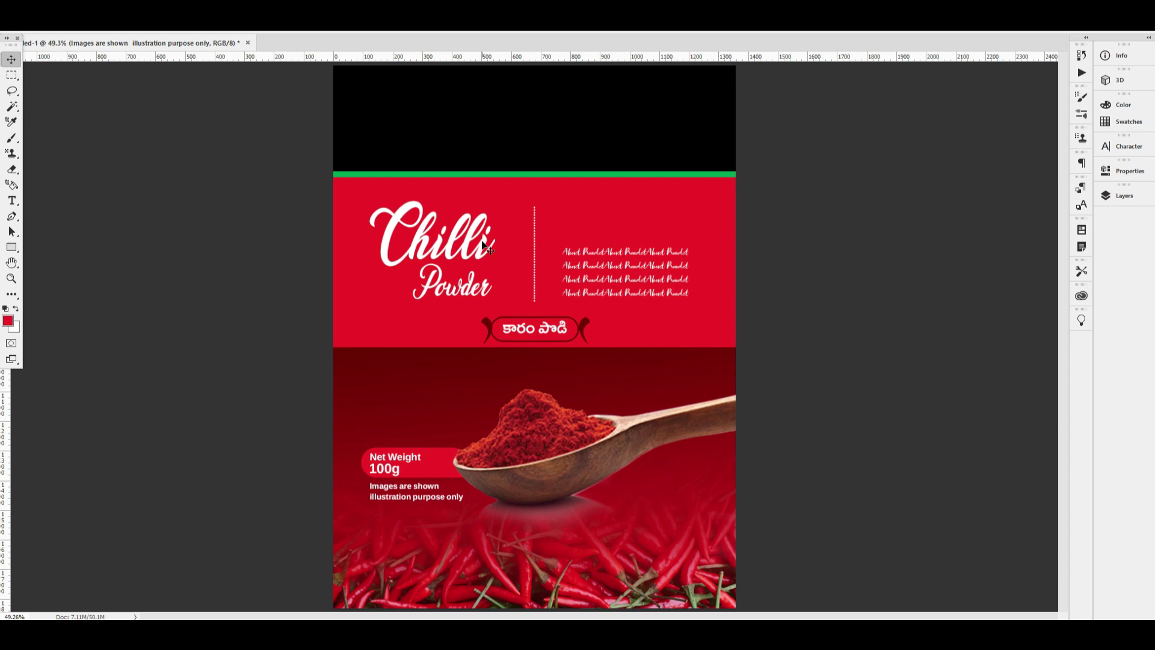
# Step: Check the reference packet image and place a vertical guide at the outer starting edge of the Chilli lettering
pyautogui.hotkey('alt', 'Tab')
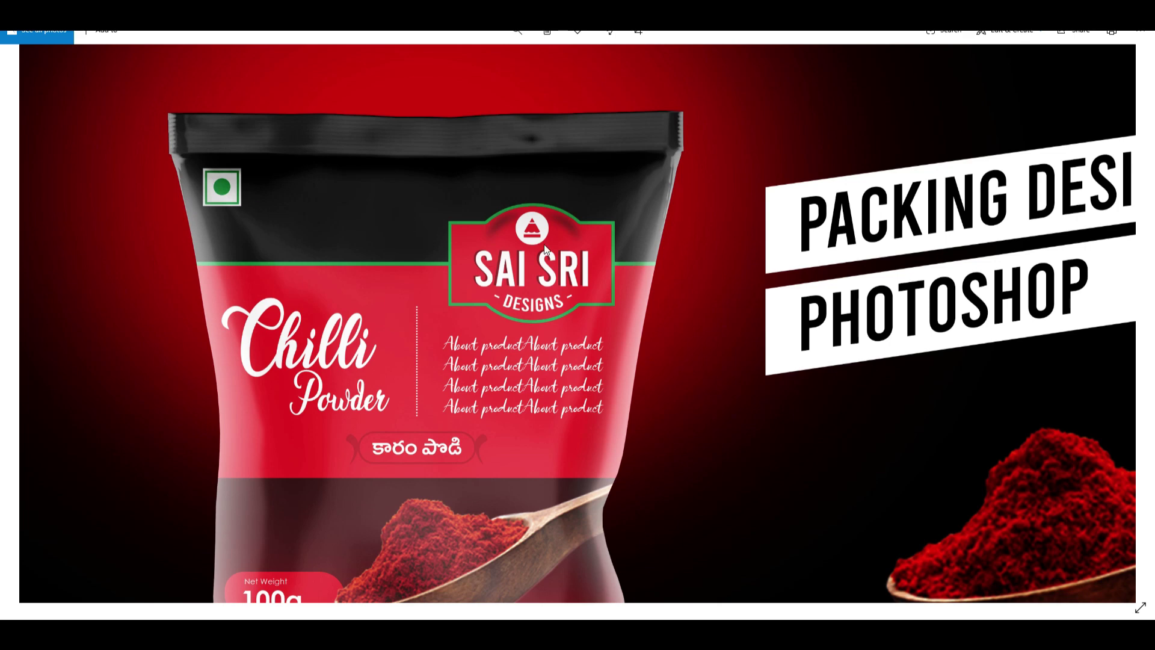
pyautogui.hotkey('alt', 'Tab')
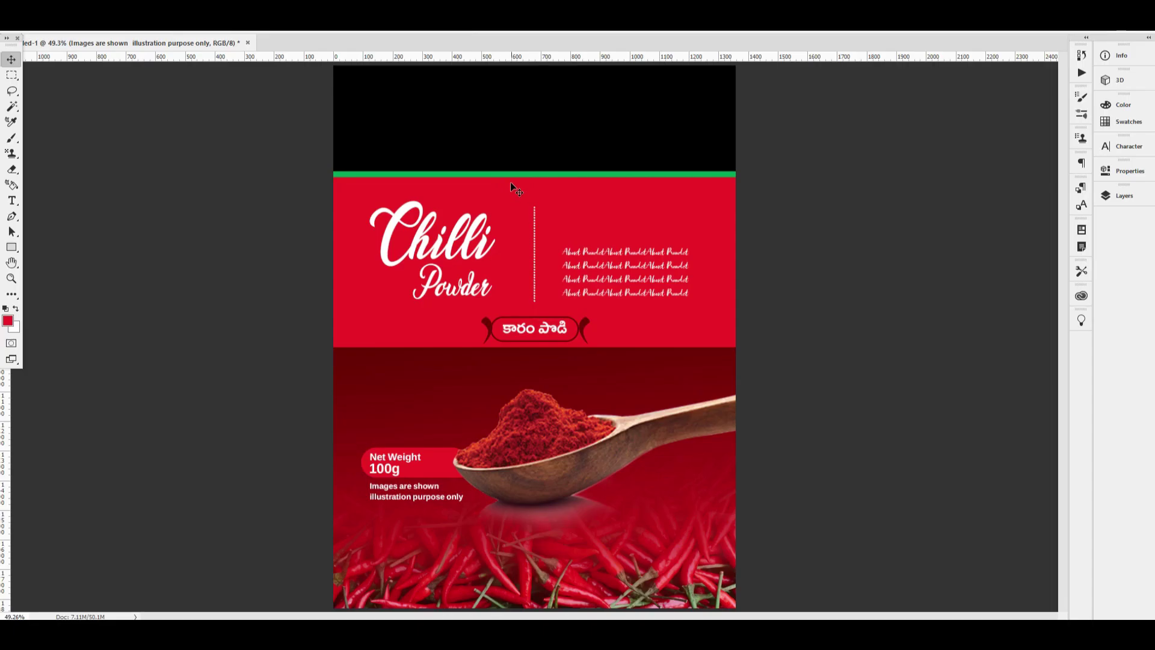
pyautogui.keyDown('ctrl'); pyautogui.click(479, 170); pyautogui.keyUp('ctrl')
pyautogui.moveTo(445, 184); pyautogui.dragTo(431, 42)
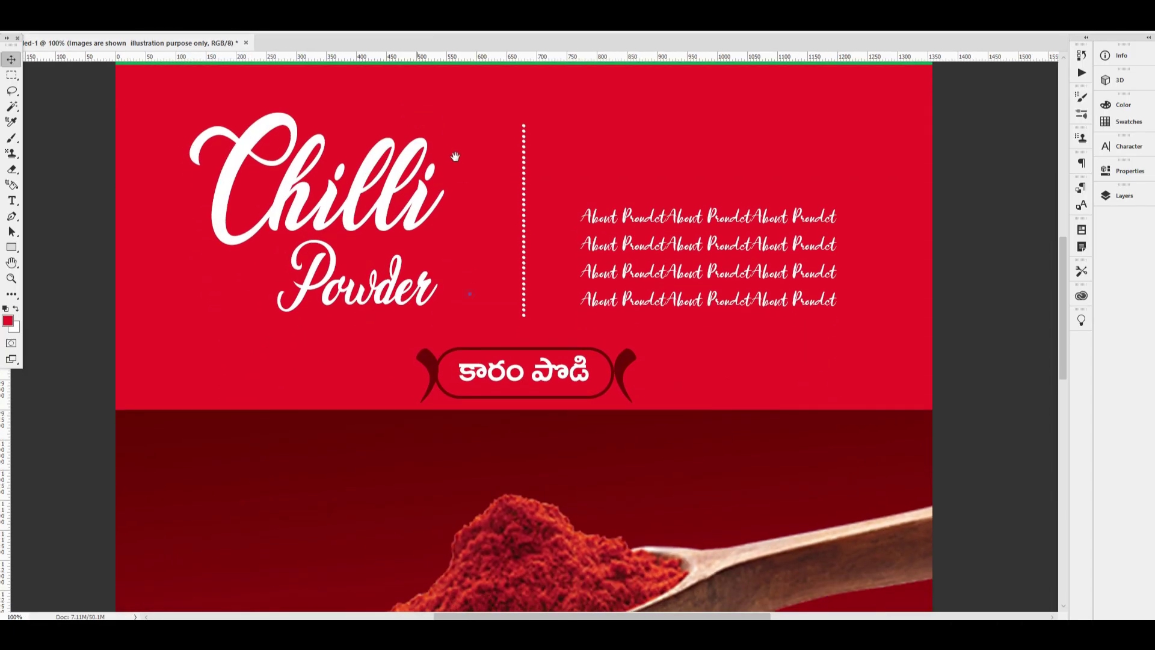
pyautogui.moveTo(451, 400); pyautogui.dragTo(445, 261)
pyautogui.moveTo(469, 337); pyautogui.dragTo(471, 350)
pyautogui.moveTo(159, 506); pyautogui.dragTo(194, 503)
pyautogui.scroll(10, 374, 188)
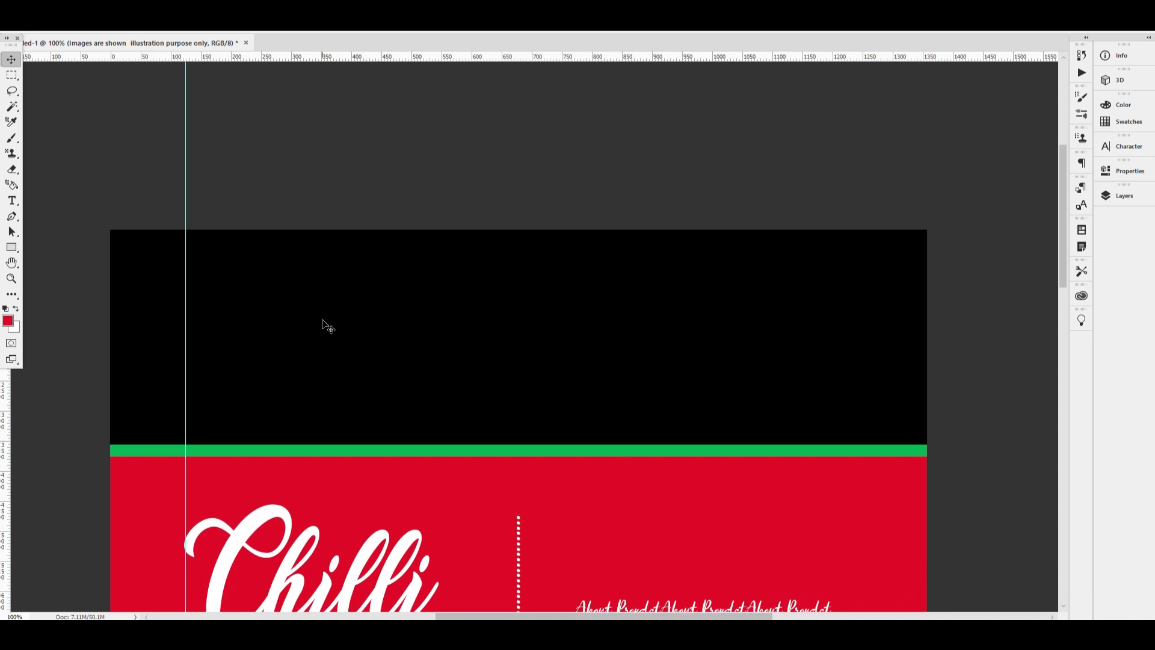
# Step: Try to draw a 116 px square beside the guide in the black band and recolour its fill
pyautogui.click(11, 247)
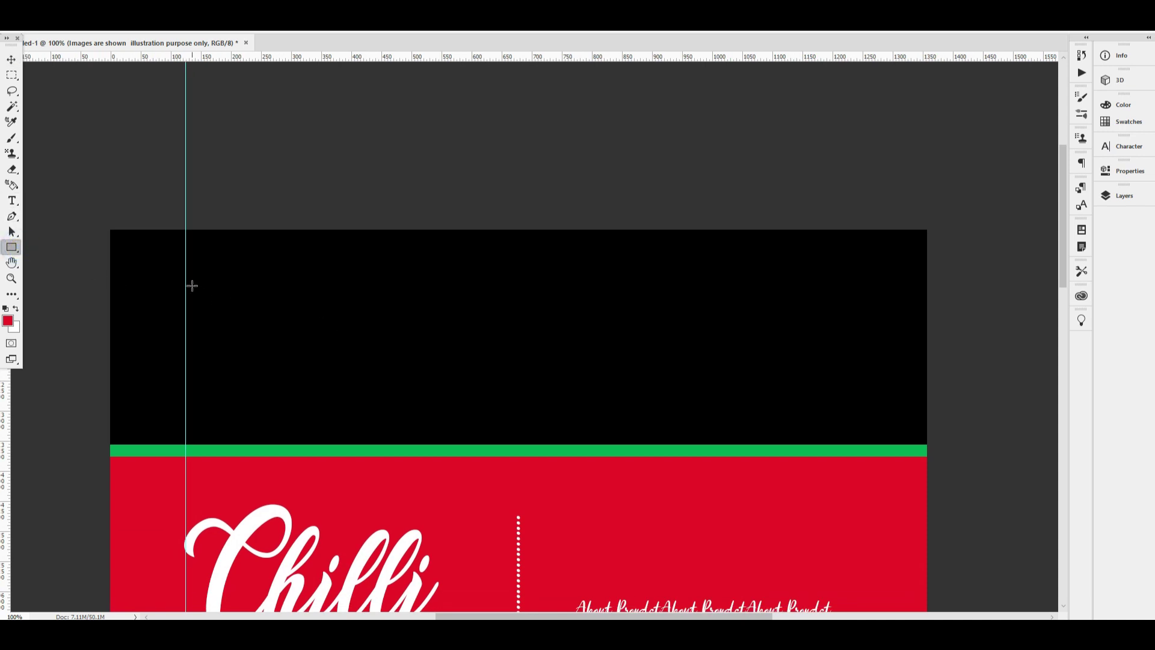
pyautogui.moveTo(187, 283); pyautogui.dragTo(272, 353)
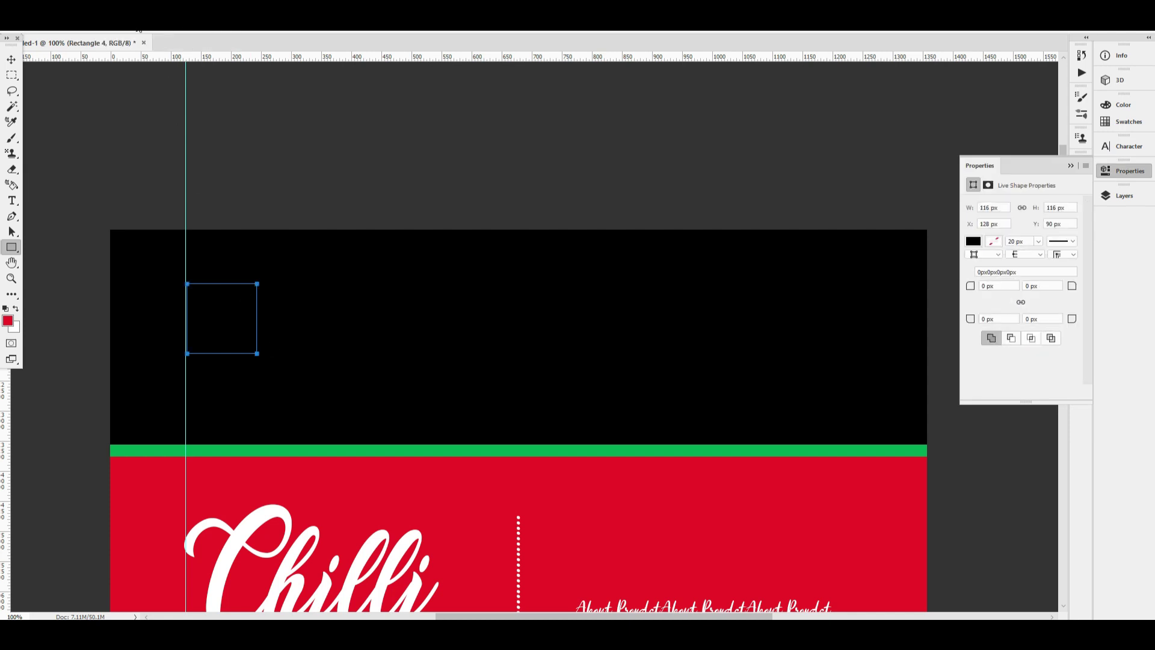
pyautogui.click(139, 30)
pyautogui.click(91, 87)
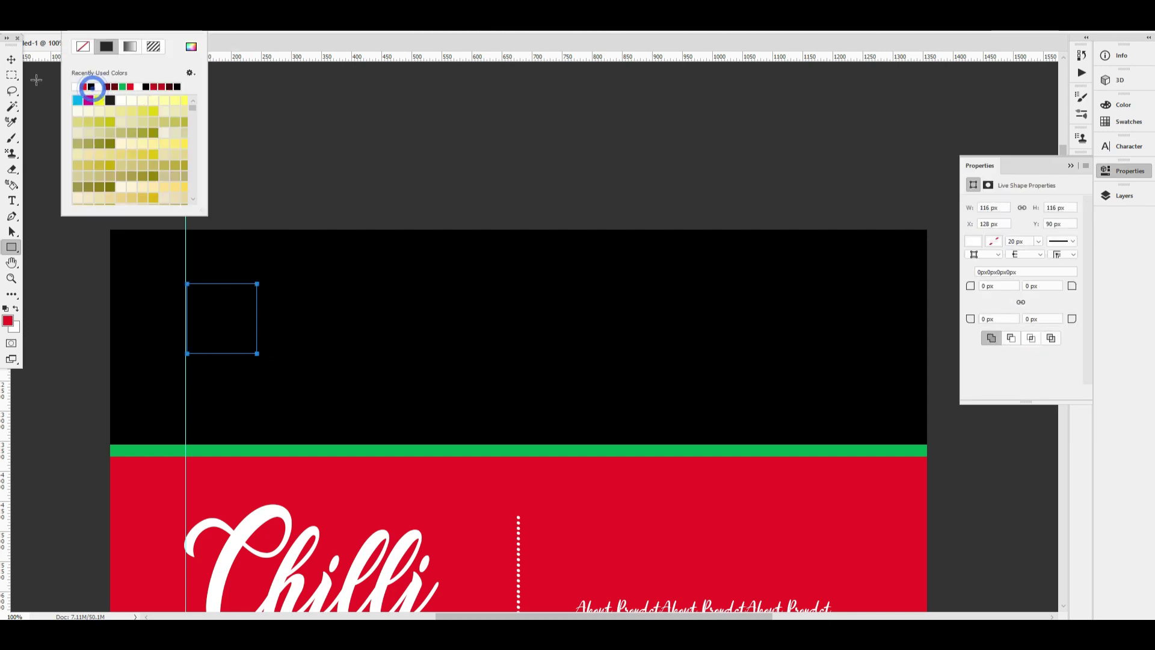
pyautogui.click(12, 60)
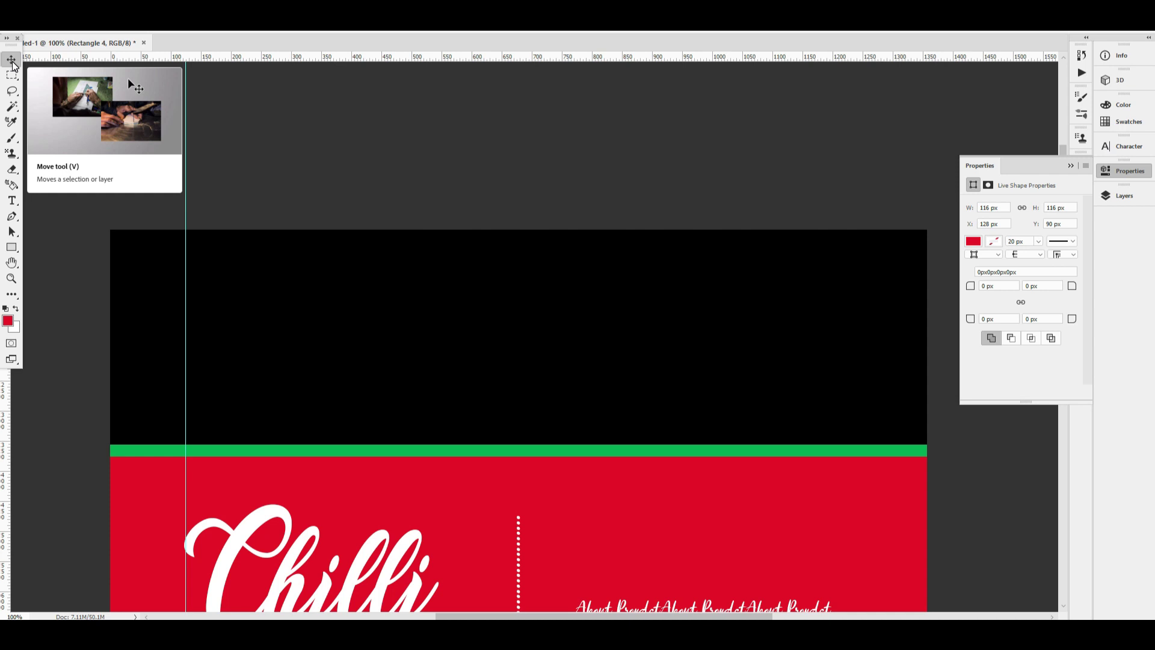
pyautogui.click(236, 308)
pyautogui.moveTo(253, 269); pyautogui.dragTo(88, 280)
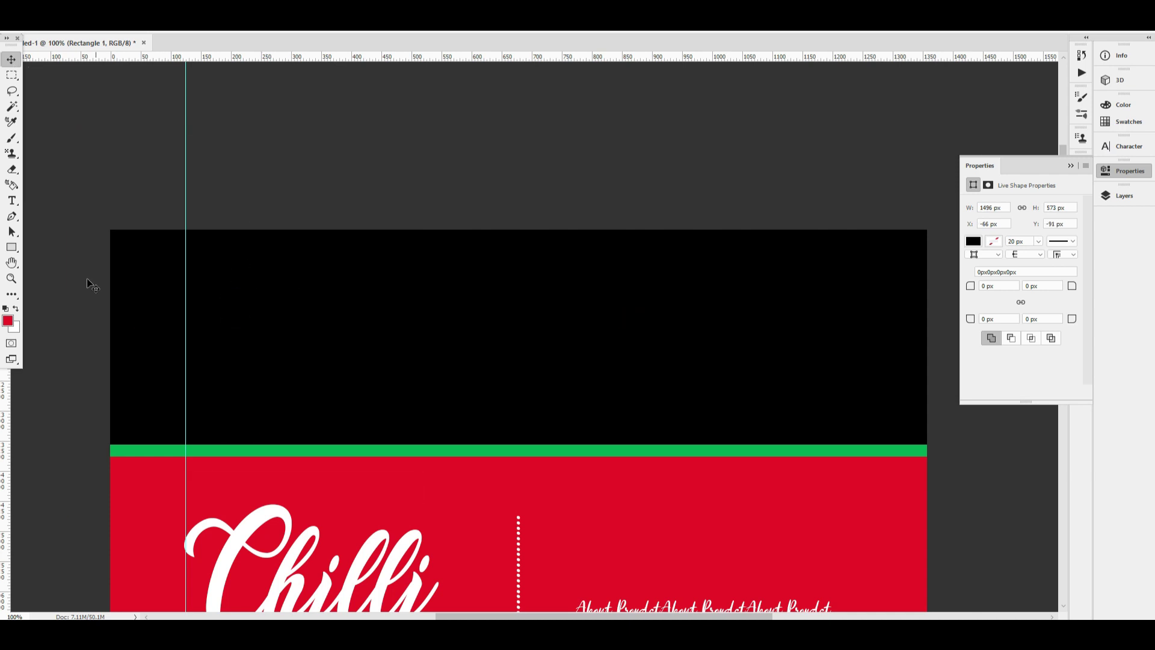
# Step: Draw a square about 117 px wide in the black band near the guide and fill it with white
pyautogui.click(12, 246)
pyautogui.moveTo(223, 320); pyautogui.dragTo(266, 357)
pyautogui.hotkey('ctrl', 'shift', 'n')
pyautogui.press('Return')
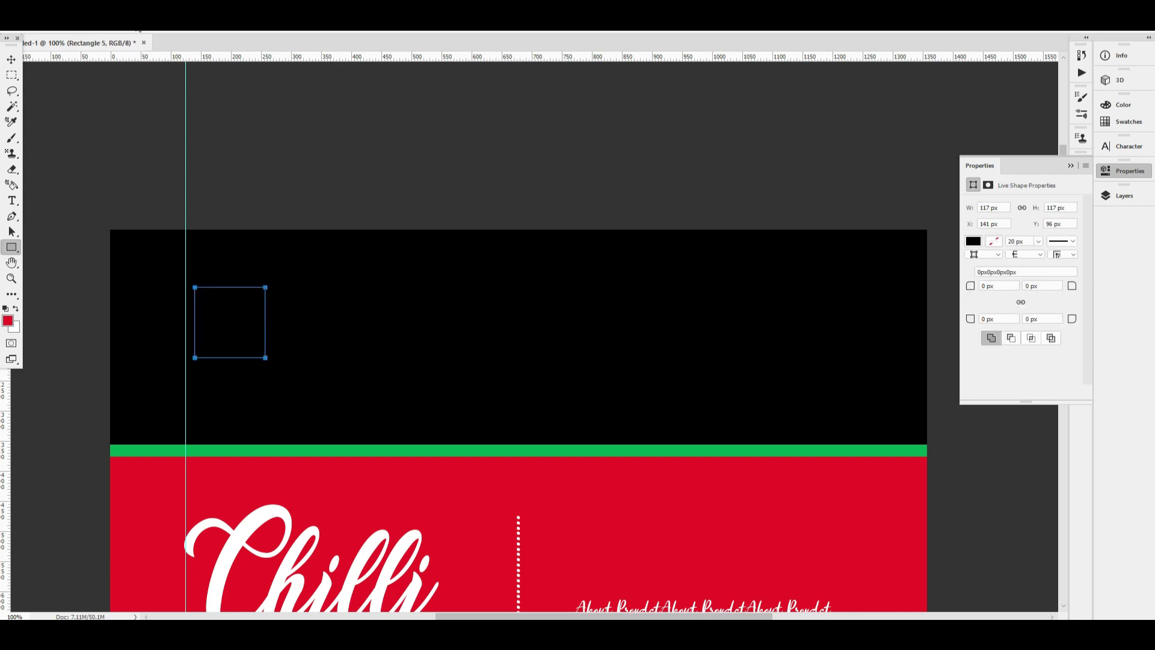
pyautogui.click(136, 23)
pyautogui.click(76, 88)
pyautogui.click(13, 61)
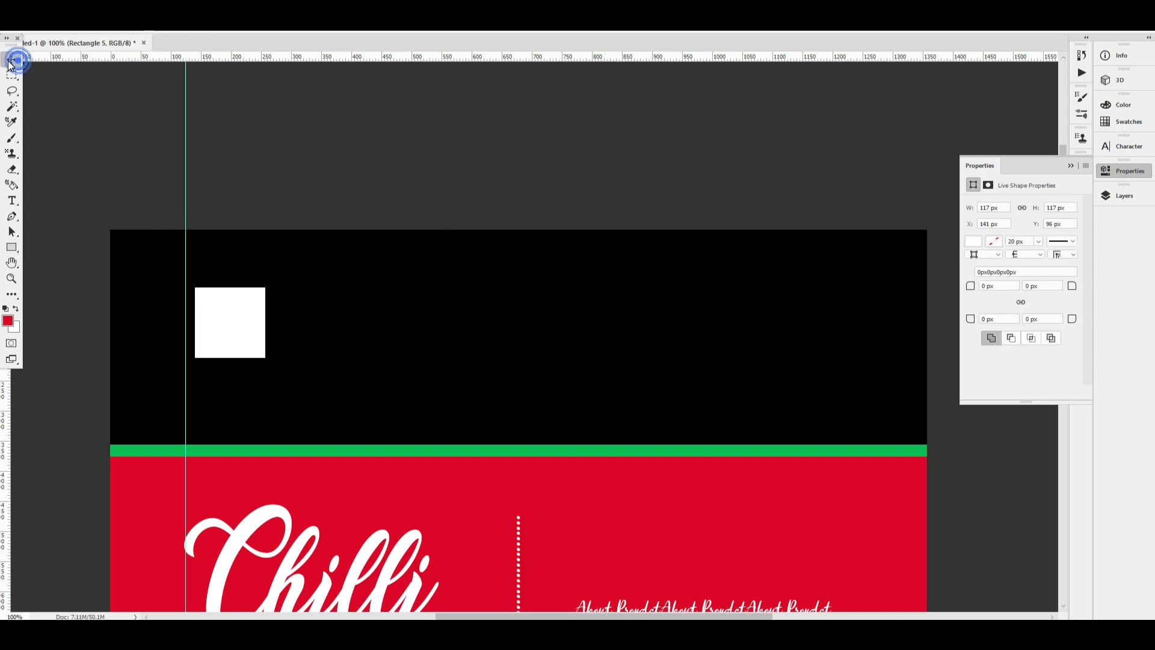
# Step: Nudge the white square against the vertical guide and slightly down, to X 127 px, Y 106 px
pyautogui.hotkey('shift', 'Left')
pyautogui.press('Left')
pyautogui.press('Left')
pyautogui.press('Left')
pyautogui.press('Down')
pyautogui.press('Down')
pyautogui.press('Down')
pyautogui.press('Down')
pyautogui.press('Down')
pyautogui.press('Down')
pyautogui.press('Down')
pyautogui.press('Down')
pyautogui.press('Down')
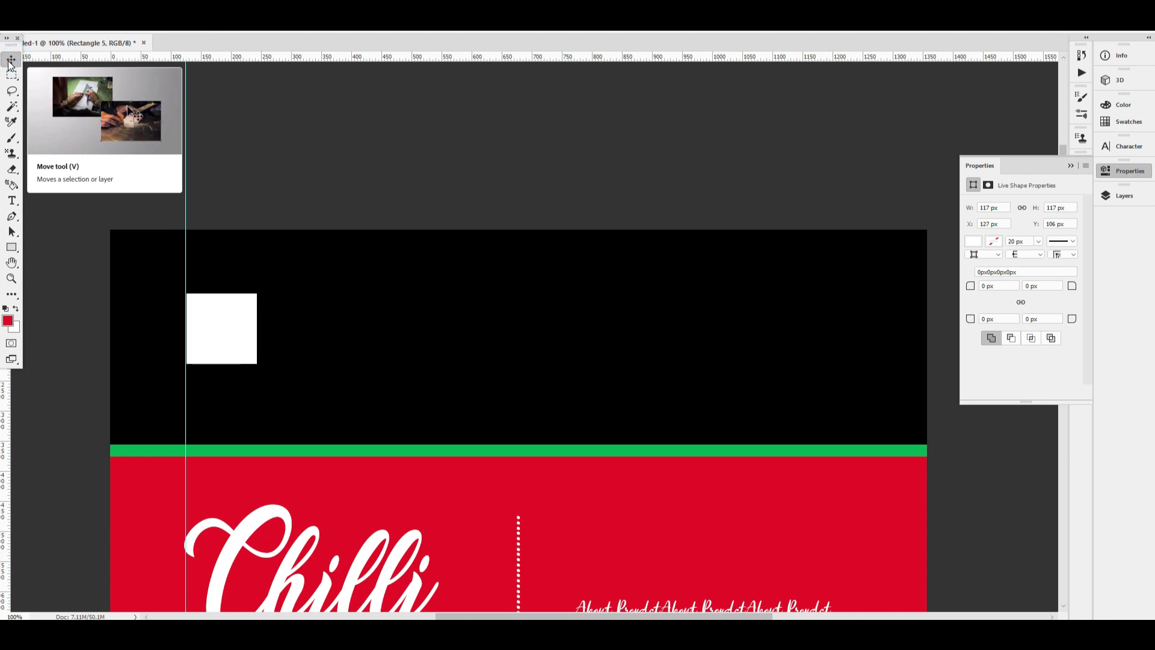
# Step: Make a 97 px copy of the white square and turn it into an unfilled outline with a 5 px white stroke
pyautogui.moveTo(274, 335); pyautogui.dragTo(335, 299)
pyautogui.press('Return')
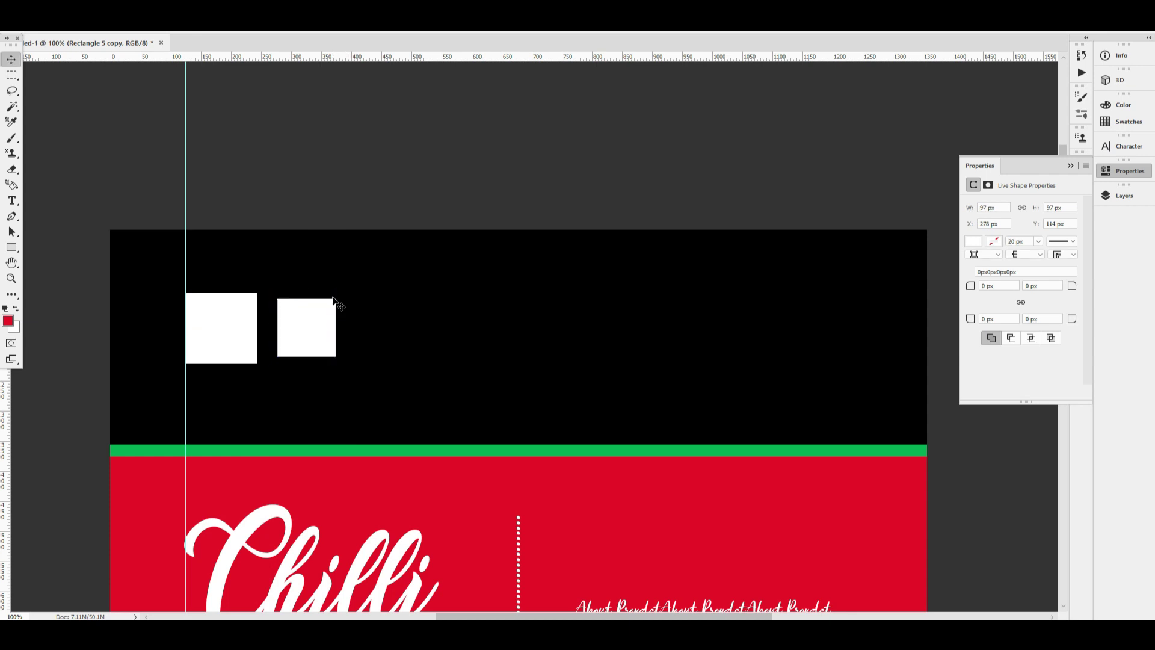
pyautogui.click(10, 248)
pyautogui.click(138, 23)
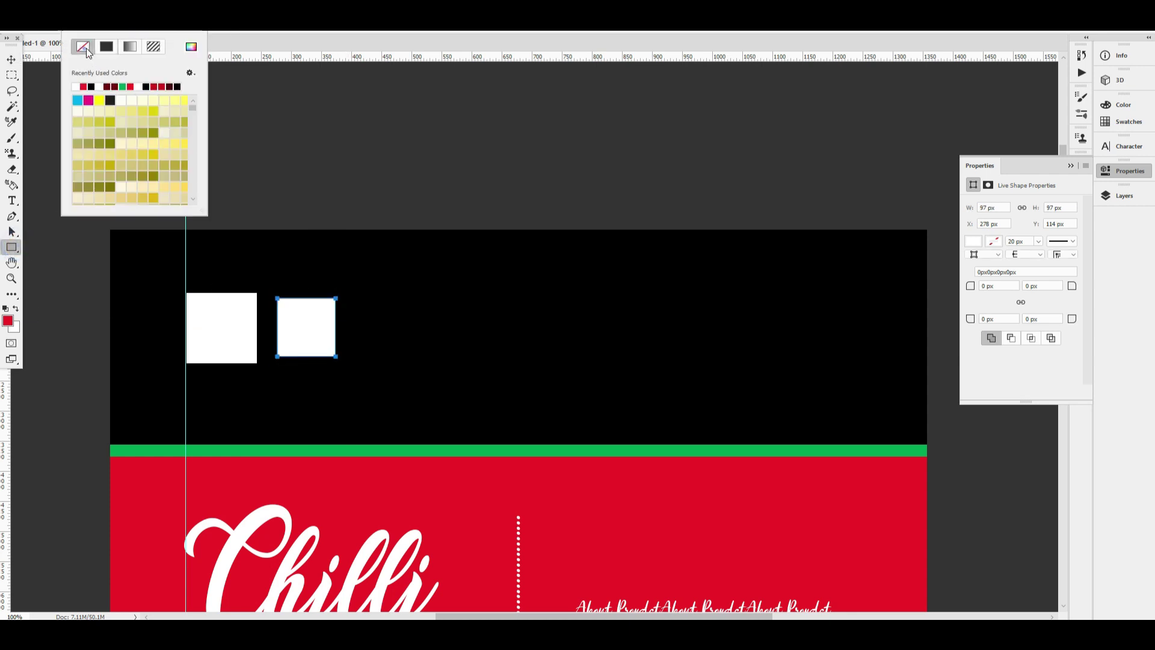
pyautogui.click(85, 48)
pyautogui.click(175, 26)
pyautogui.click(118, 86)
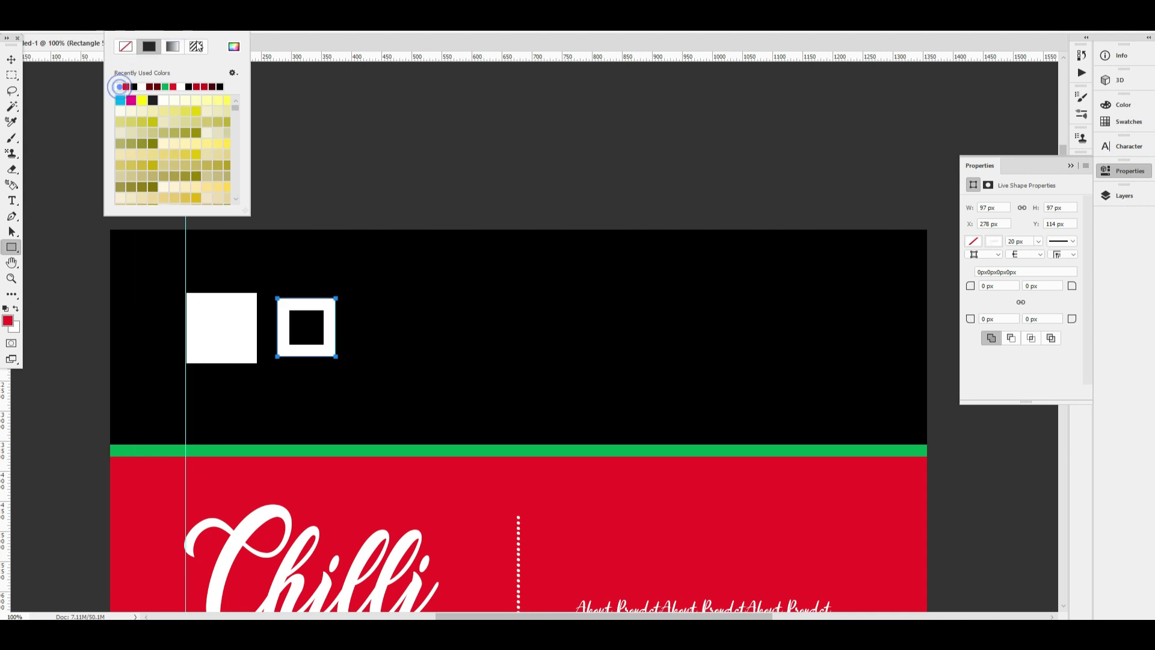
pyautogui.click(98, 33)
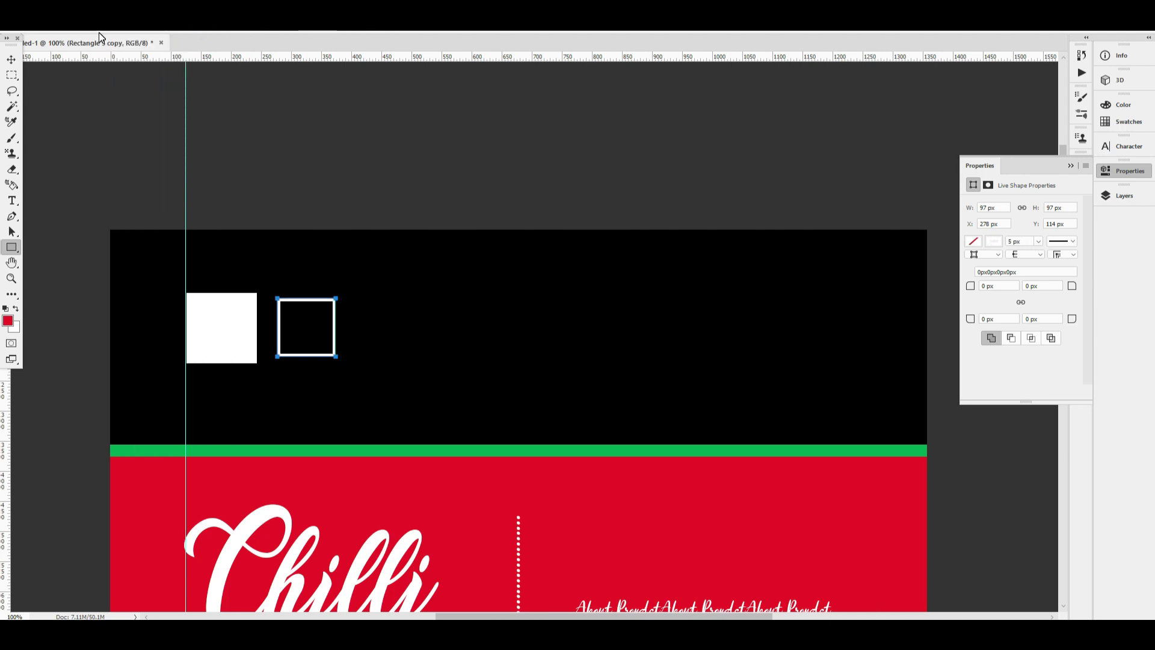
# Step: Change the small square outline's stroke colour to the green used in the packet's stripe
pyautogui.click(176, 25)
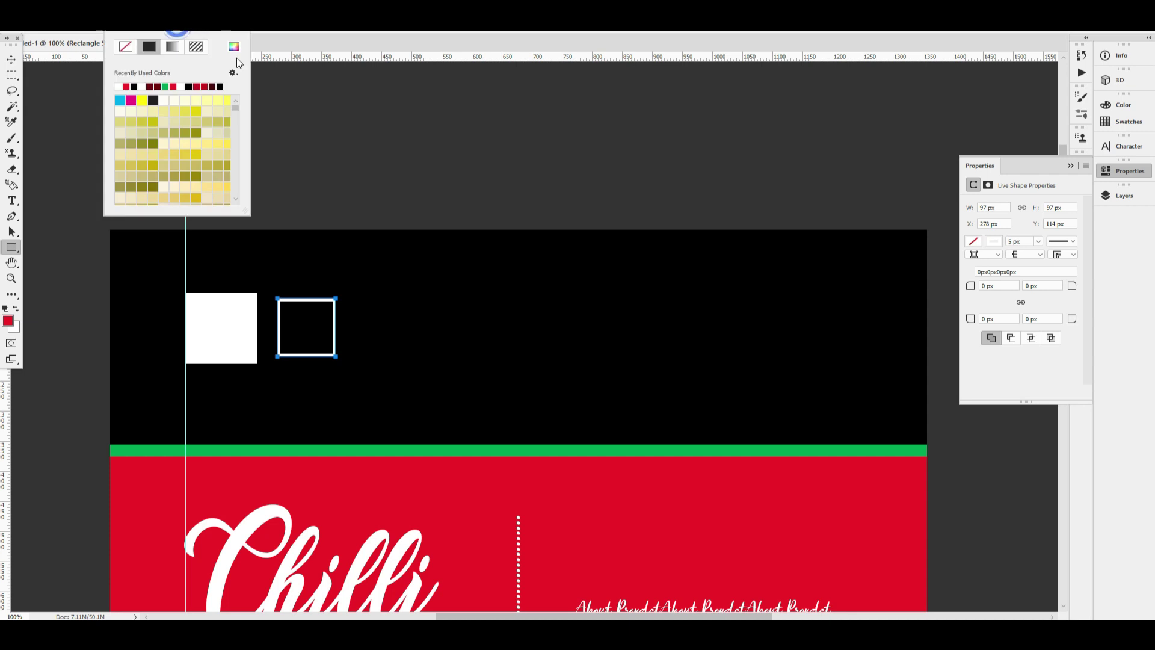
pyautogui.click(234, 47)
pyautogui.press('Escape')
pyautogui.click(166, 87)
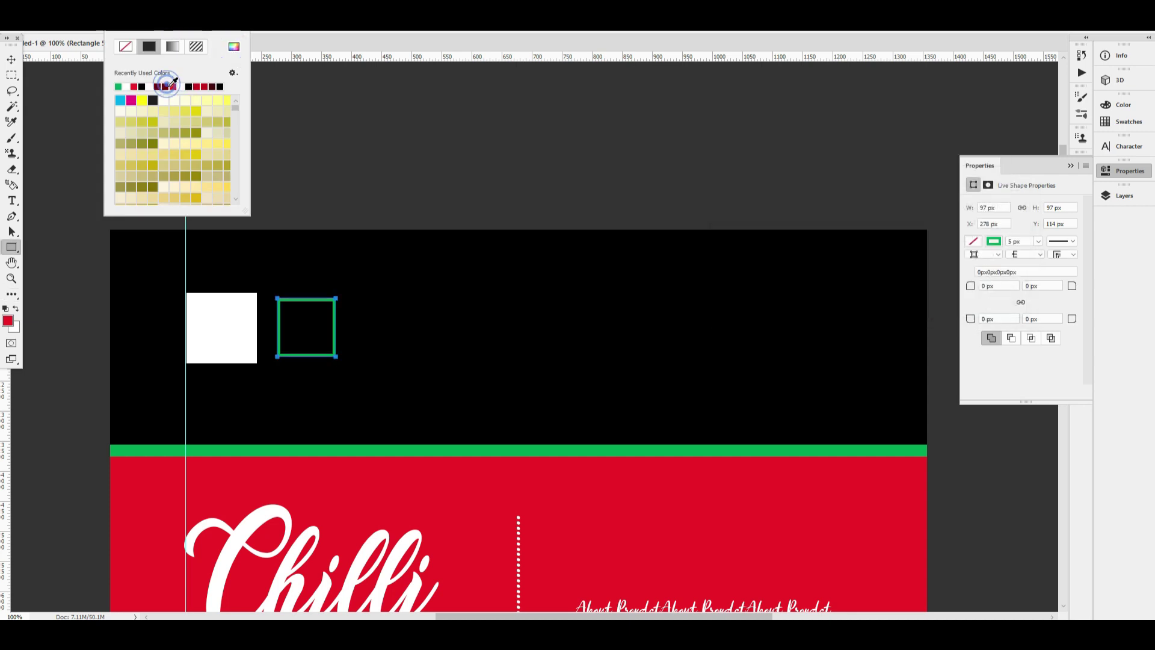
# Step: Move the green square outline onto the white square and nudge it into the centre, at X 136 px, Y 116 px
pyautogui.click(11, 59)
pyautogui.moveTo(337, 354); pyautogui.dragTo(256, 353)
pyautogui.press('Down')
pyautogui.press('Left')
pyautogui.press('Left')
pyautogui.press('Down')
pyautogui.press('Down')
pyautogui.press('Right')
pyautogui.press('Down')
pyautogui.press('Down')
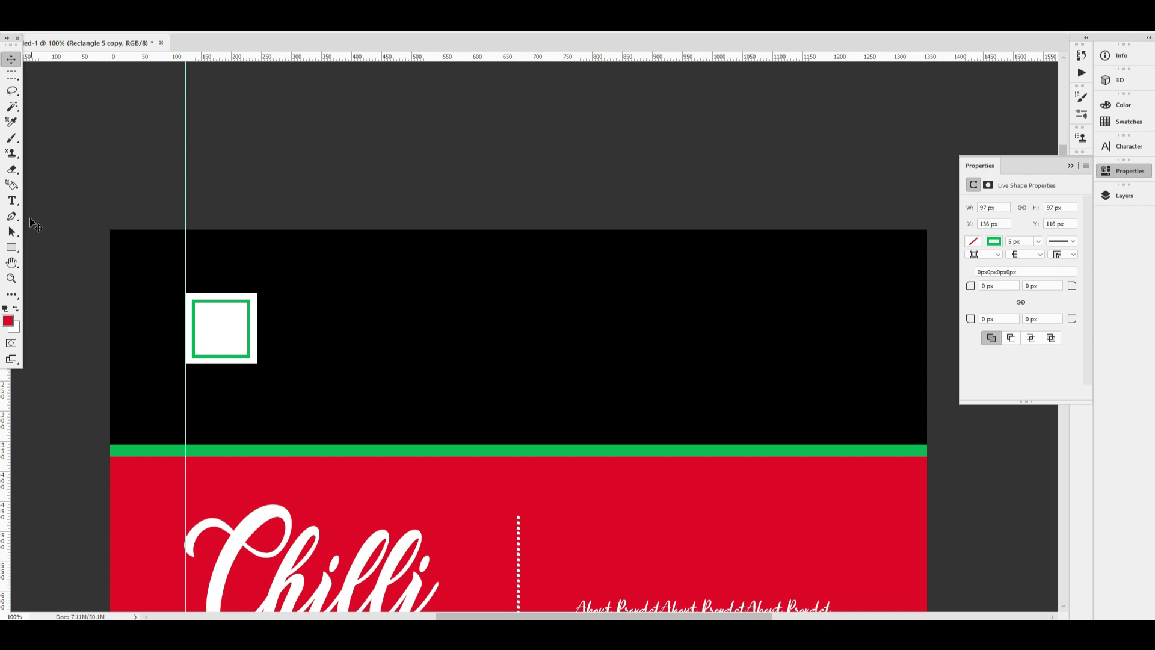
pyautogui.click(12, 248)
pyautogui.rightClick(14, 249)
pyautogui.click(69, 280)
pyautogui.rightClick(15, 249)
pyautogui.click(74, 275)
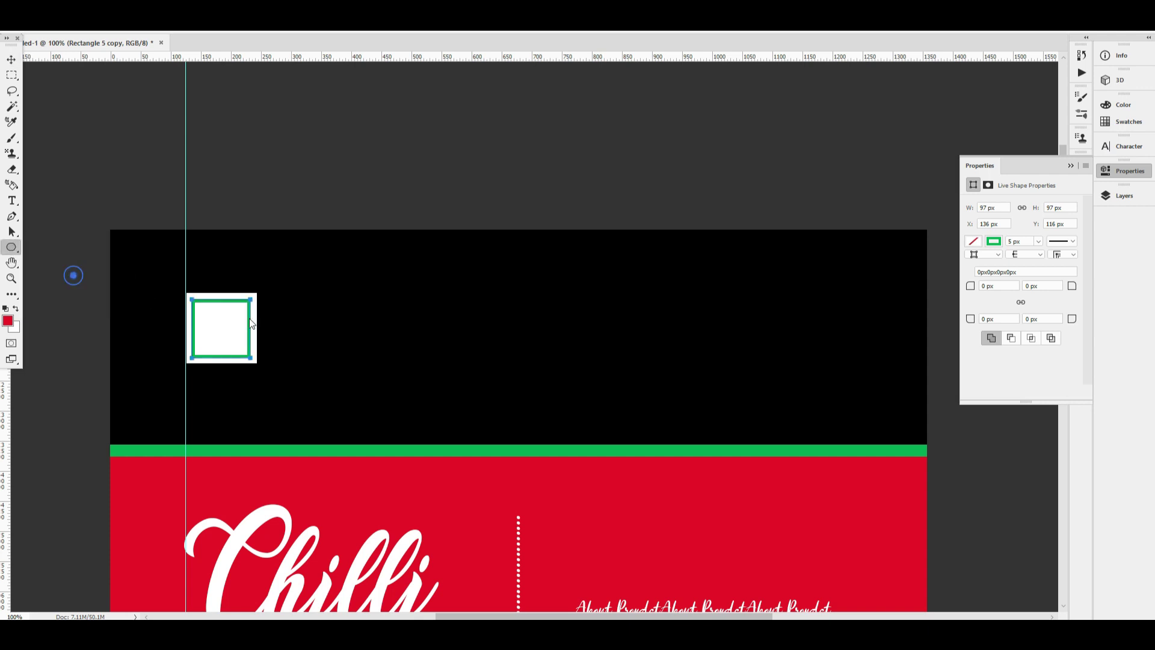
pyautogui.moveTo(300, 312); pyautogui.dragTo(335, 347)
pyautogui.click(176, 31)
pyautogui.click(125, 47)
pyautogui.click(133, 31)
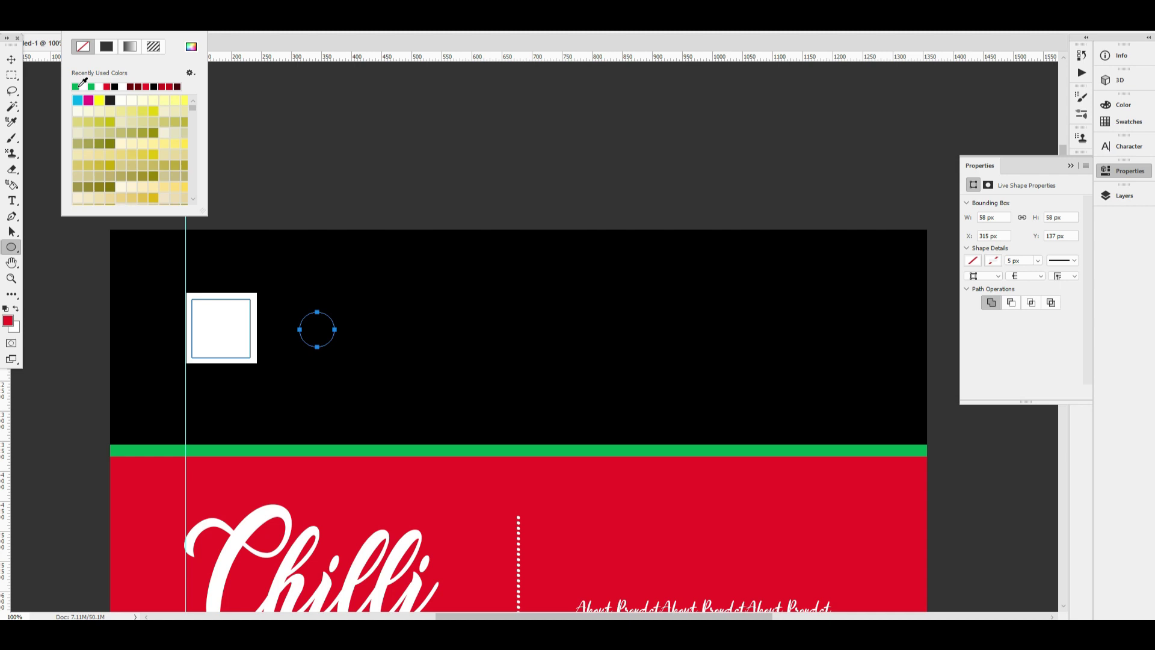
pyautogui.click(76, 86)
pyautogui.press('Escape')
pyautogui.press('v')
pyautogui.moveTo(318, 318); pyautogui.dragTo(250, 320)
pyautogui.hotkey('ctrl', 'z')
pyautogui.hotkey('ctrl', 'z')
pyautogui.hotkey('ctrl', 'z')
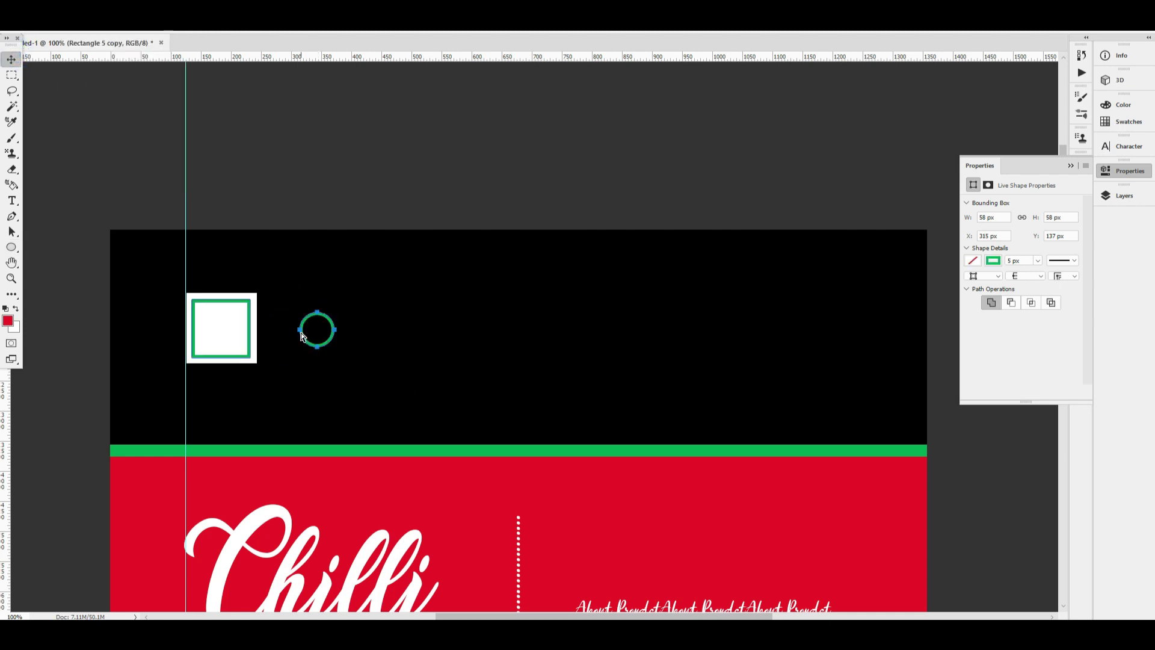
pyautogui.hotkey('ctrl', 'z')
pyautogui.hotkey('ctrl', 'z')
pyautogui.hotkey('ctrl', 'z')
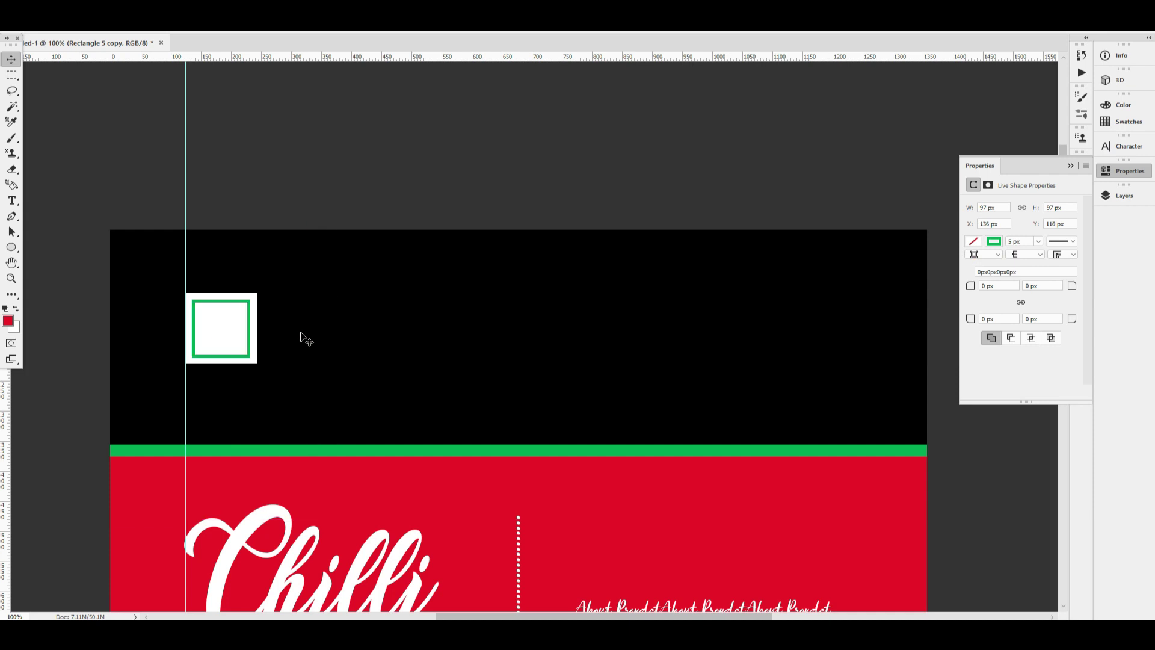
pyautogui.hotkey('ctrl', 'z')
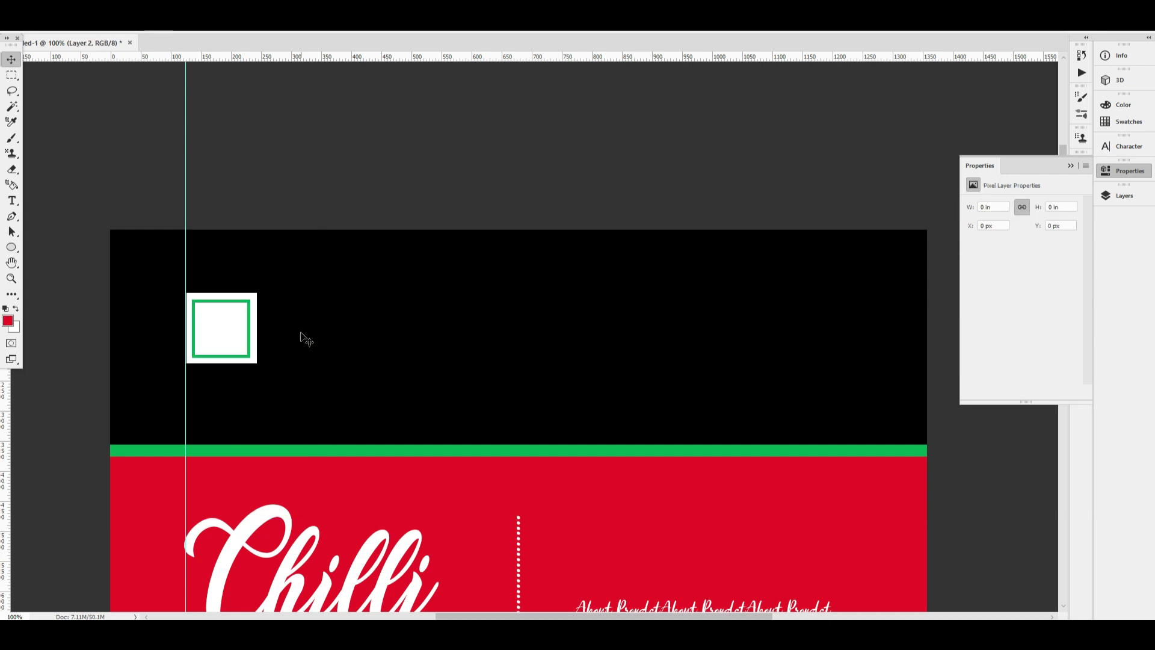
# Step: Draw a small circle with the packet's green as fill and no stroke at the vegetarian mark
pyautogui.click(12, 246)
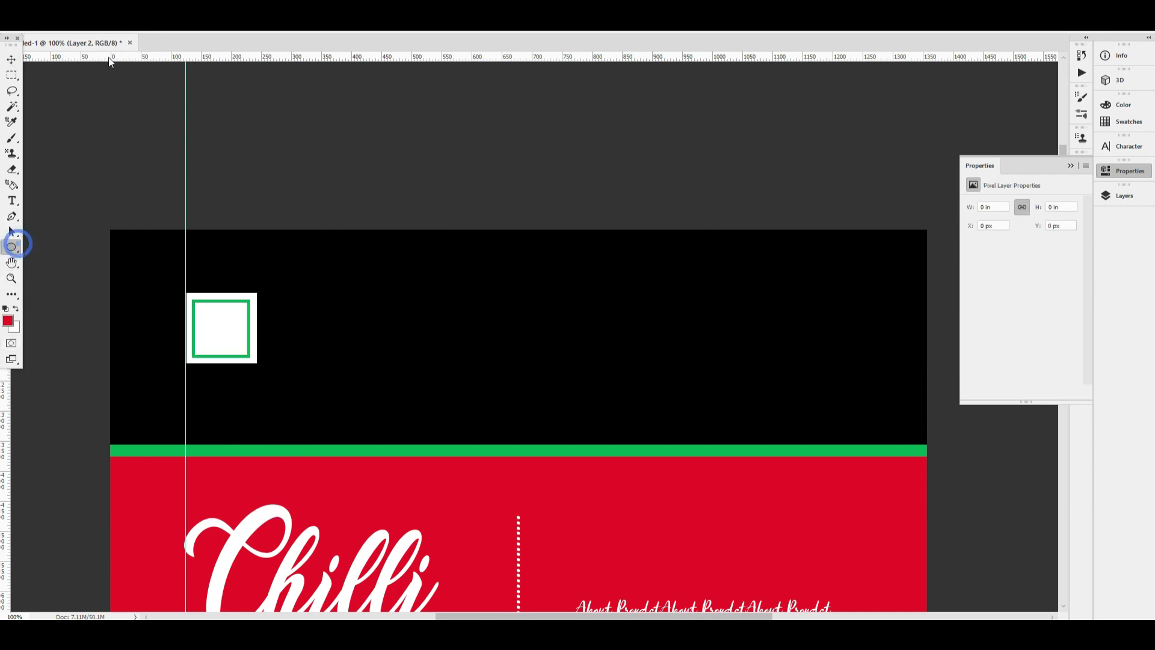
pyautogui.click(181, 29)
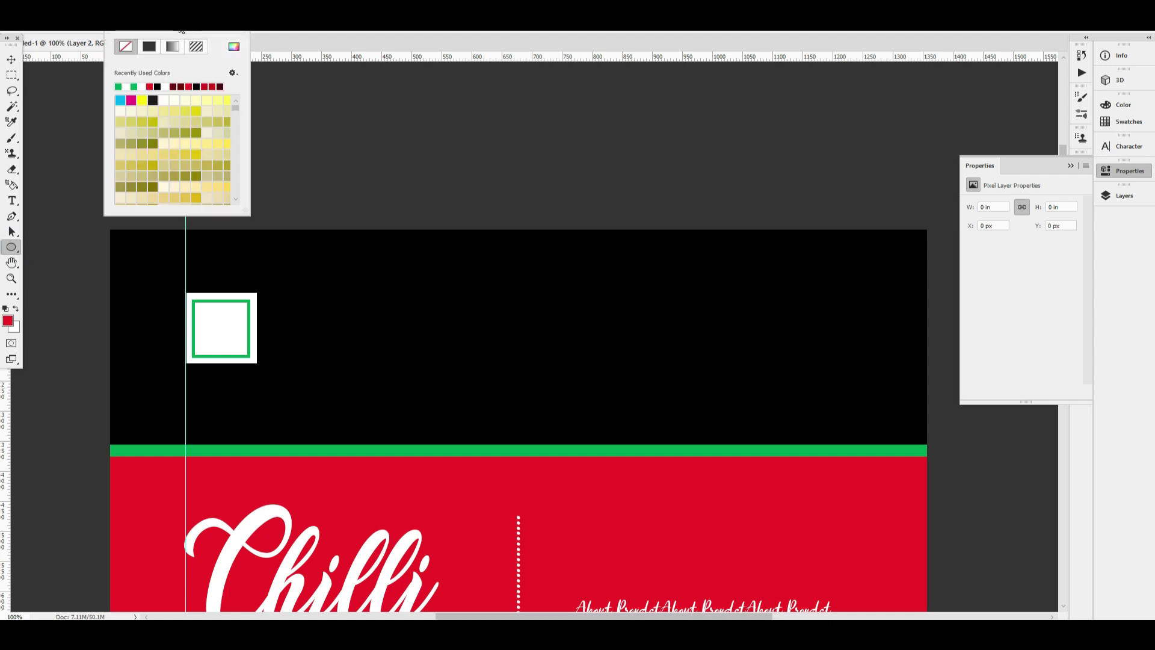
pyautogui.click(137, 30)
pyautogui.click(75, 85)
pyautogui.moveTo(281, 310)
pyautogui.mouseDown()
pyautogui.moveTo(330, 356)
pyautogui.moveTo(214, 333)
pyautogui.moveTo(221, 327)
pyautogui.mouseUp()
# Step: Centre the green circle inside the green square outline and hide the guides
pyautogui.click(11, 59)
pyautogui.hotkey('ctrl', 't')
pyautogui.hotkey('ctrl', 'z')
pyautogui.click(240, 328)
pyautogui.press('Return')
pyautogui.hotkey('shift', 'Right')
pyautogui.hotkey('shift', 'Right')
pyautogui.hotkey('ctrl', ';')
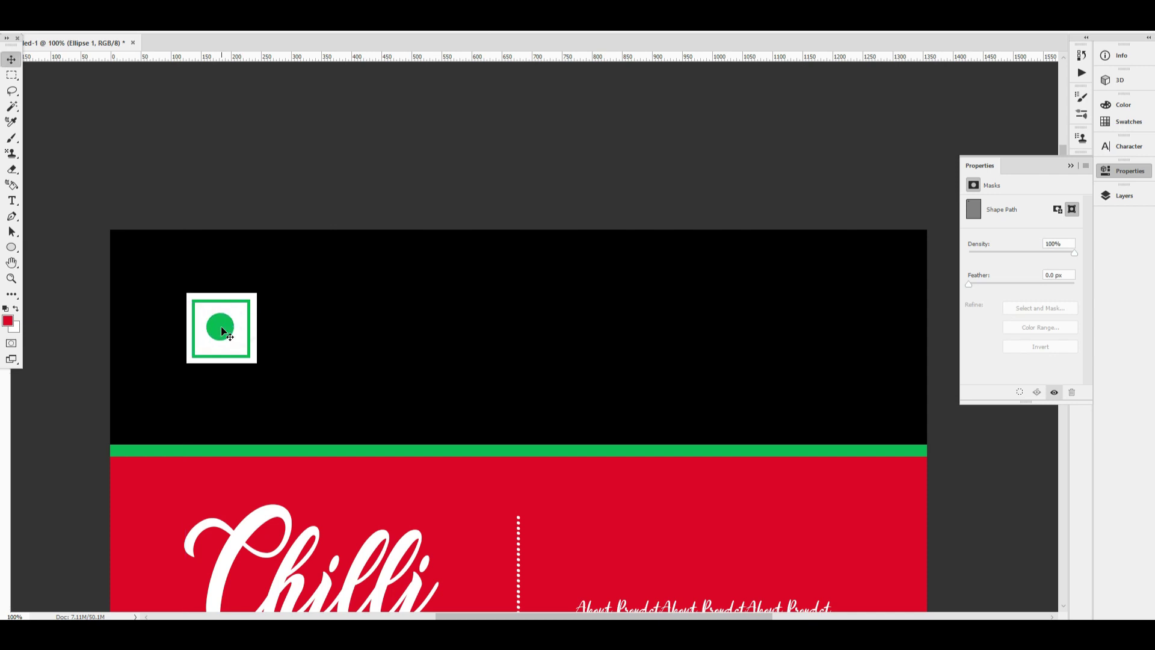
# Step: Compare the whole packet front with the reference packet image in the photo viewer, checking which elements still need adding
pyautogui.hotkey('ctrl', '0')
pyautogui.hotkey('alt', 'Tab')
pyautogui.hotkey('alt', 'Tab')
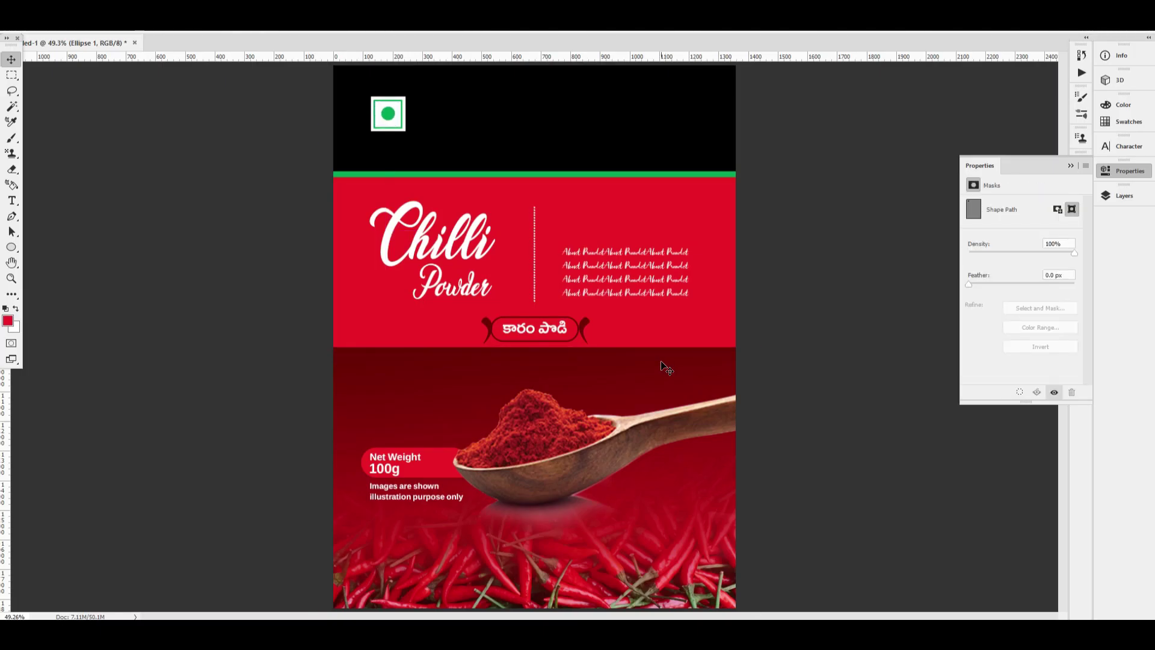
pyautogui.hotkey('ctrl', 's')
pyautogui.press('Escape')
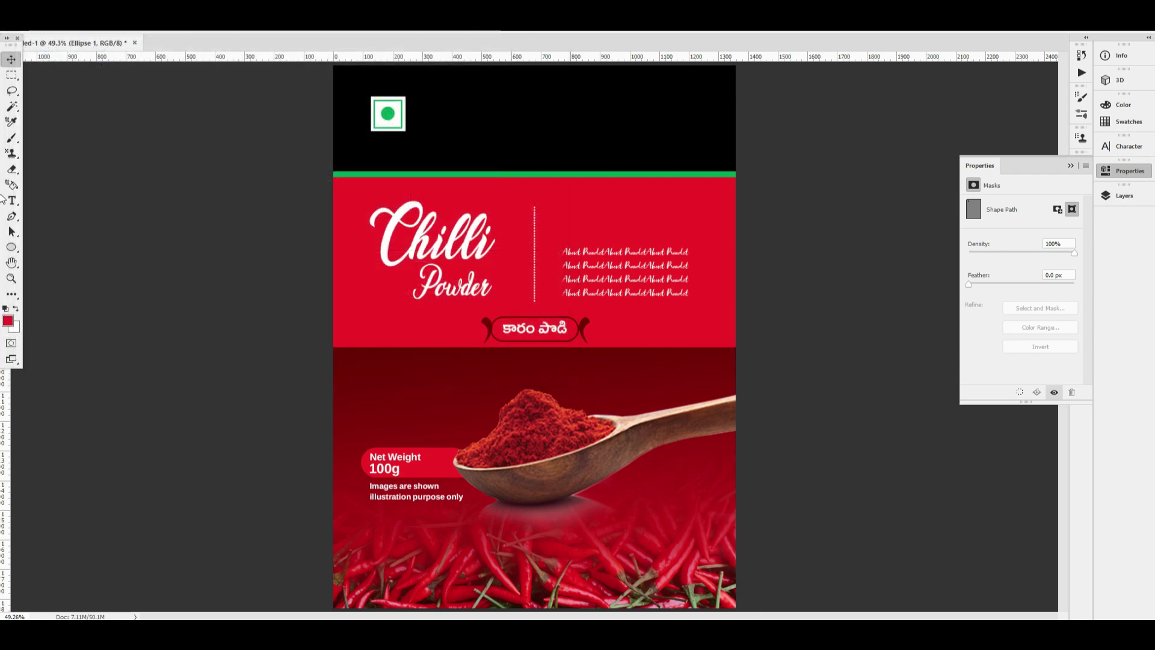
pyautogui.click(1126, 172)
pyautogui.hotkey('alt', 'Tab')
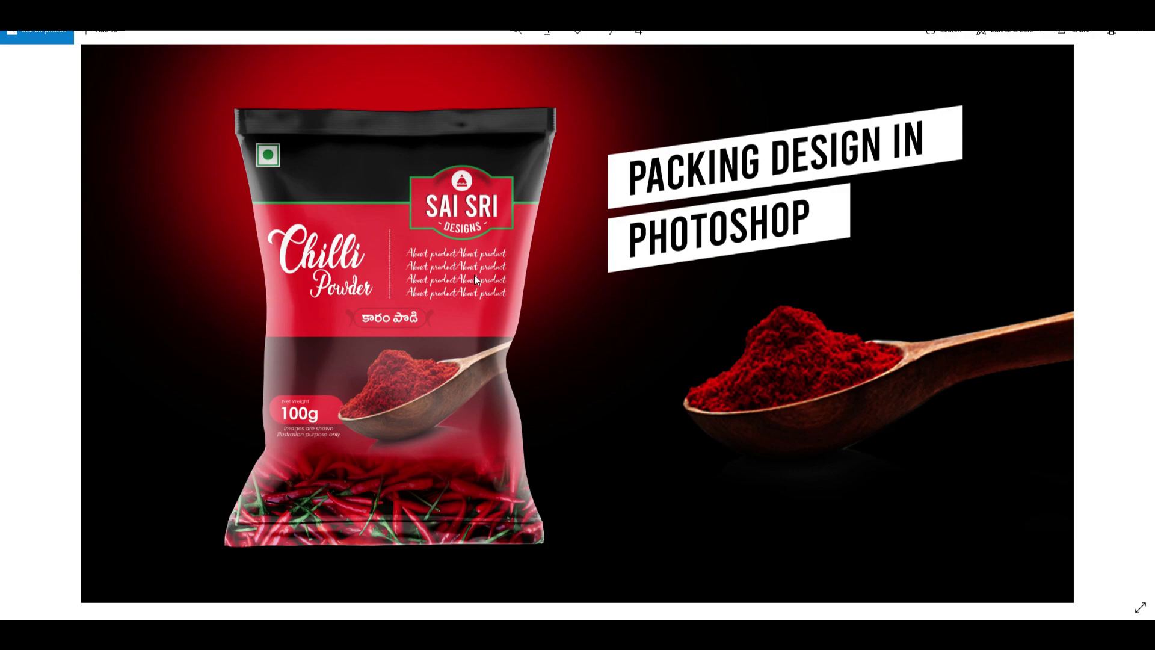
pyautogui.hotkey('alt', 'Tab')
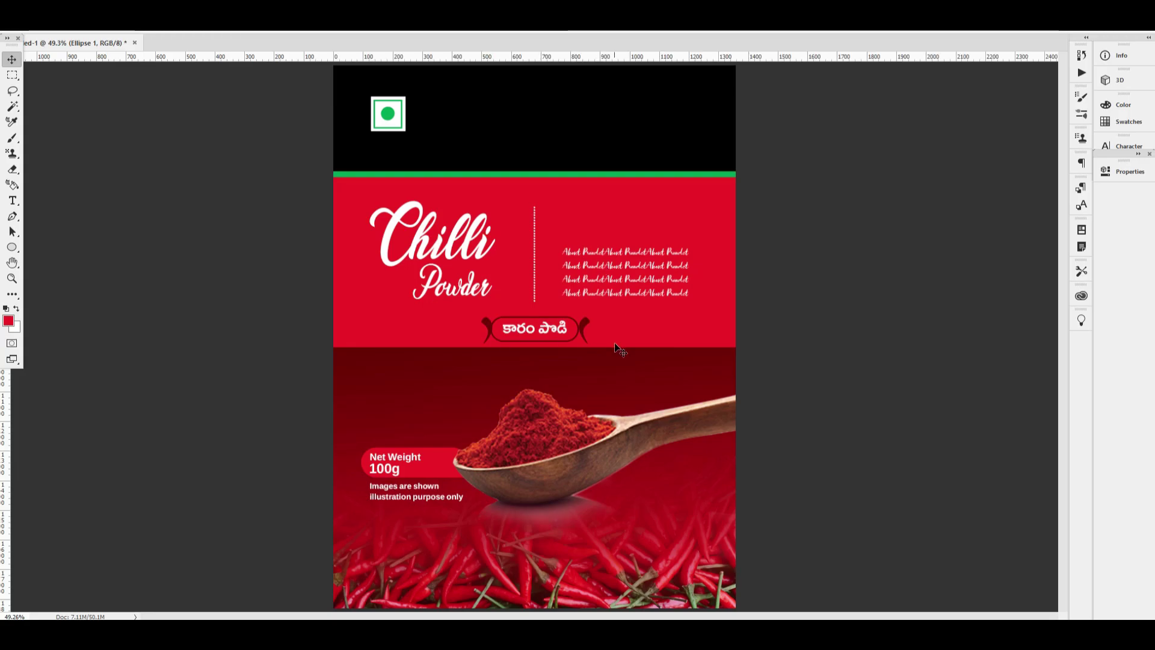
pyautogui.hotkey('alt', 'Tab')
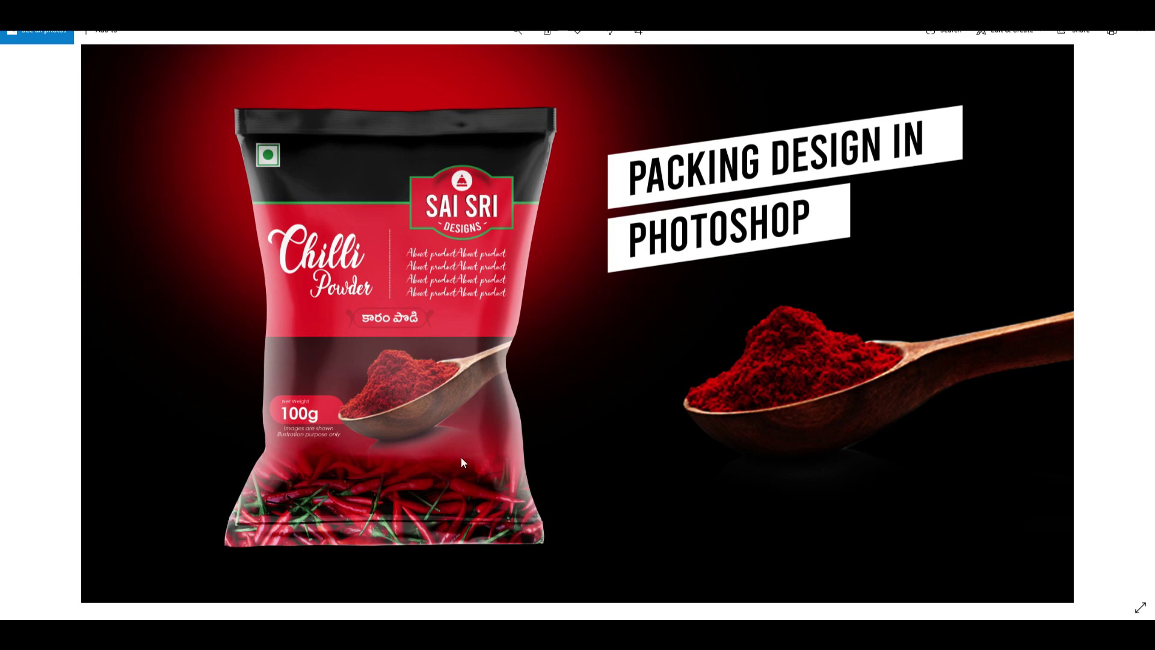
pyautogui.hotkey('alt', 'Tab')
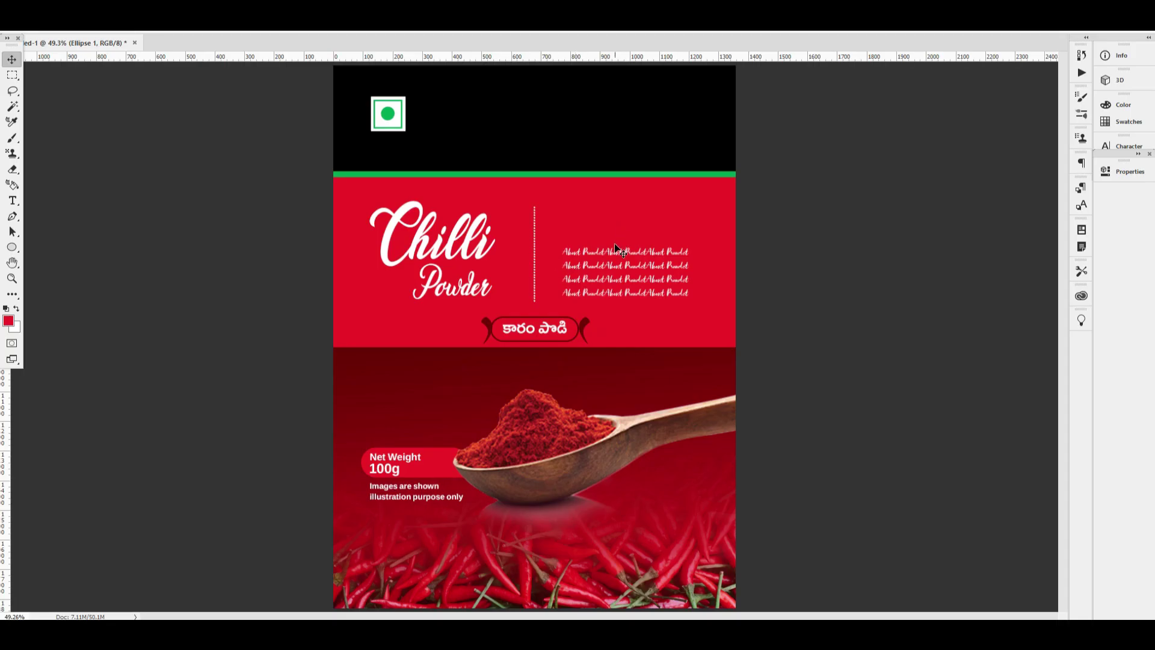
pyautogui.hotkey('alt', 'Tab')
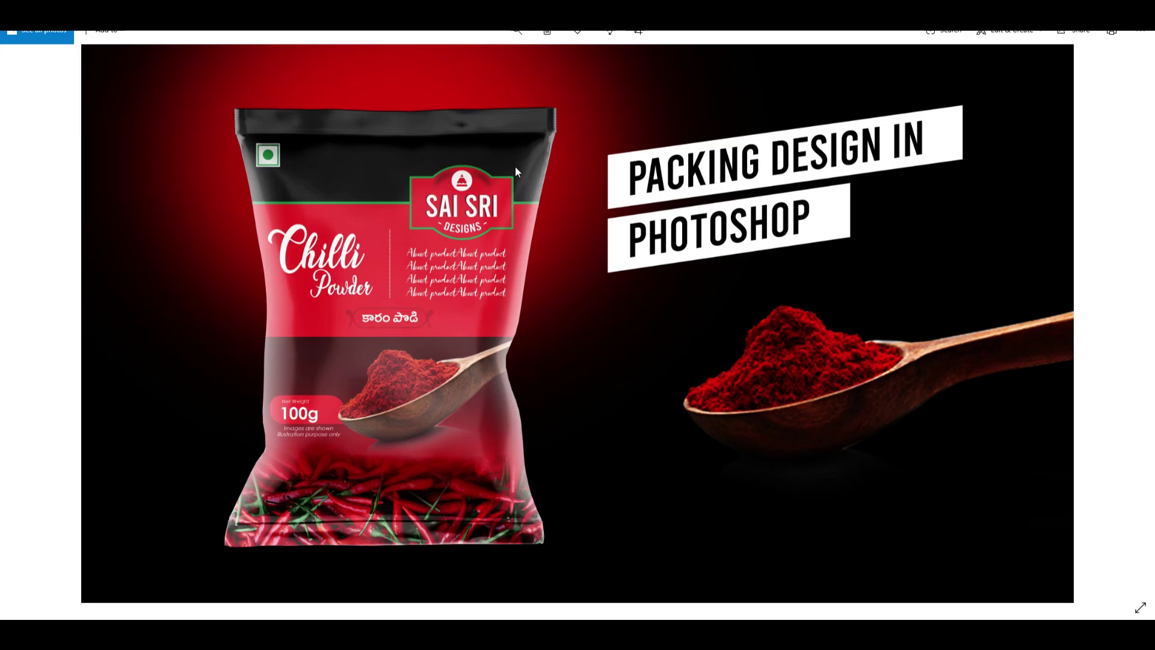
pyautogui.hotkey('alt', 'Tab')
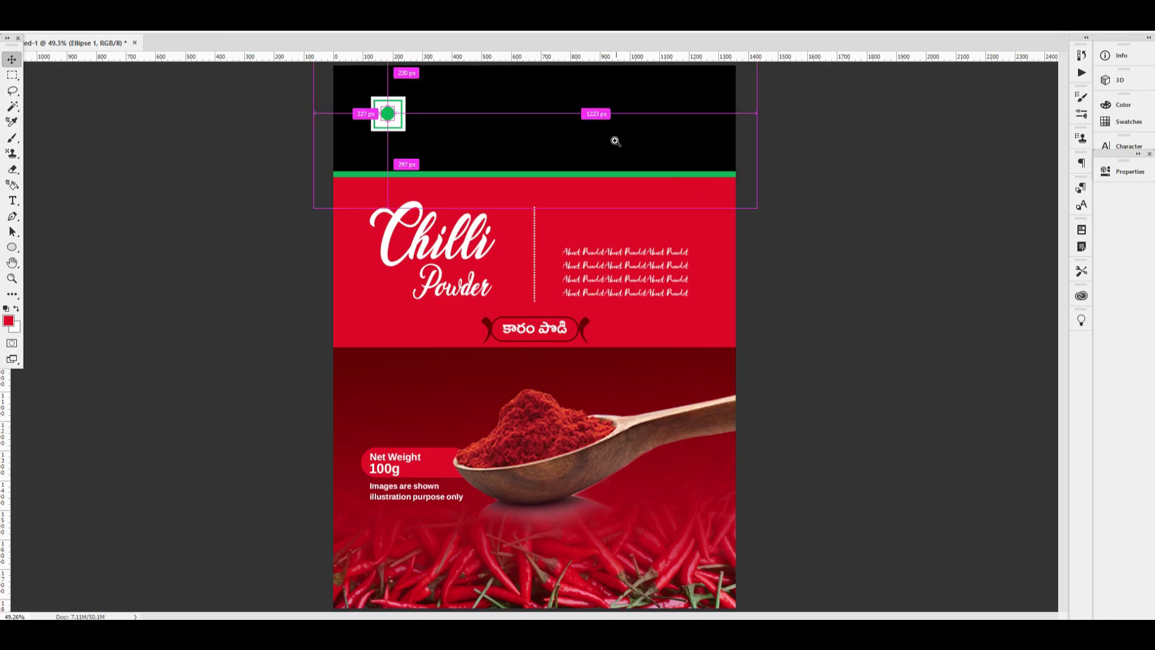
# Step: Draw a rectangle about 450 × 237 px on a new layer in the black band and fill it with the packet's red
pyautogui.keyDown('ctrl'); pyautogui.click(609, 127); pyautogui.keyUp('ctrl')
pyautogui.hotkey('ctrl', '-')
pyautogui.click(617, 161)
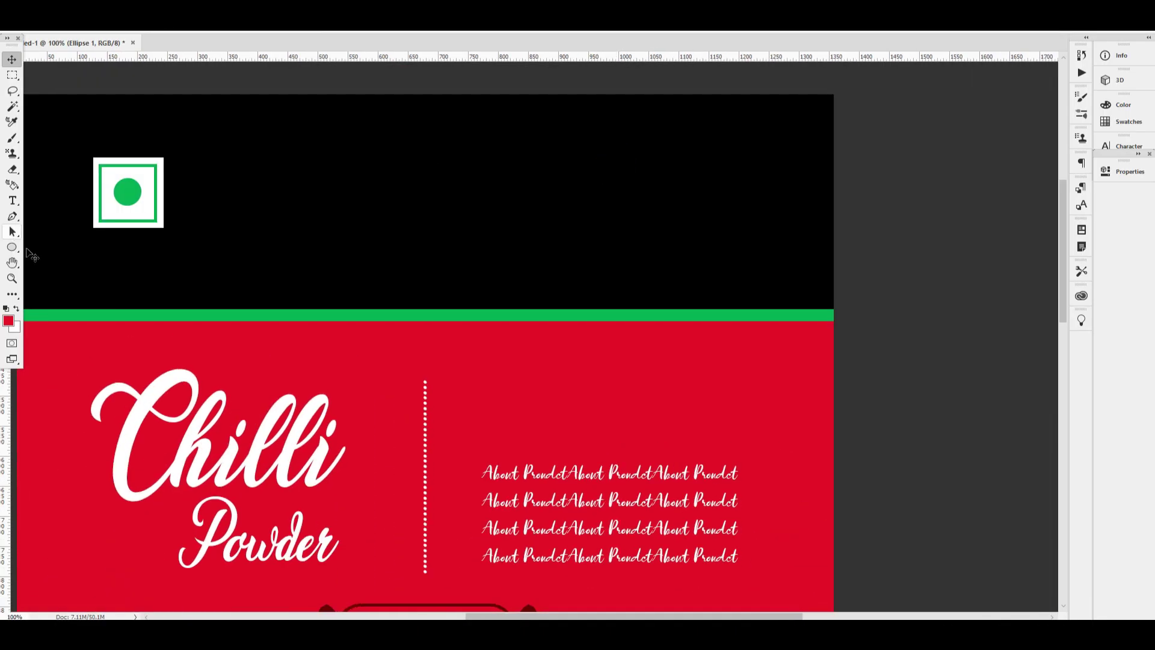
pyautogui.click(626, 185)
pyautogui.hotkey('ctrl', 'shift', 'n')
pyautogui.press('Return')
pyautogui.click(18, 249)
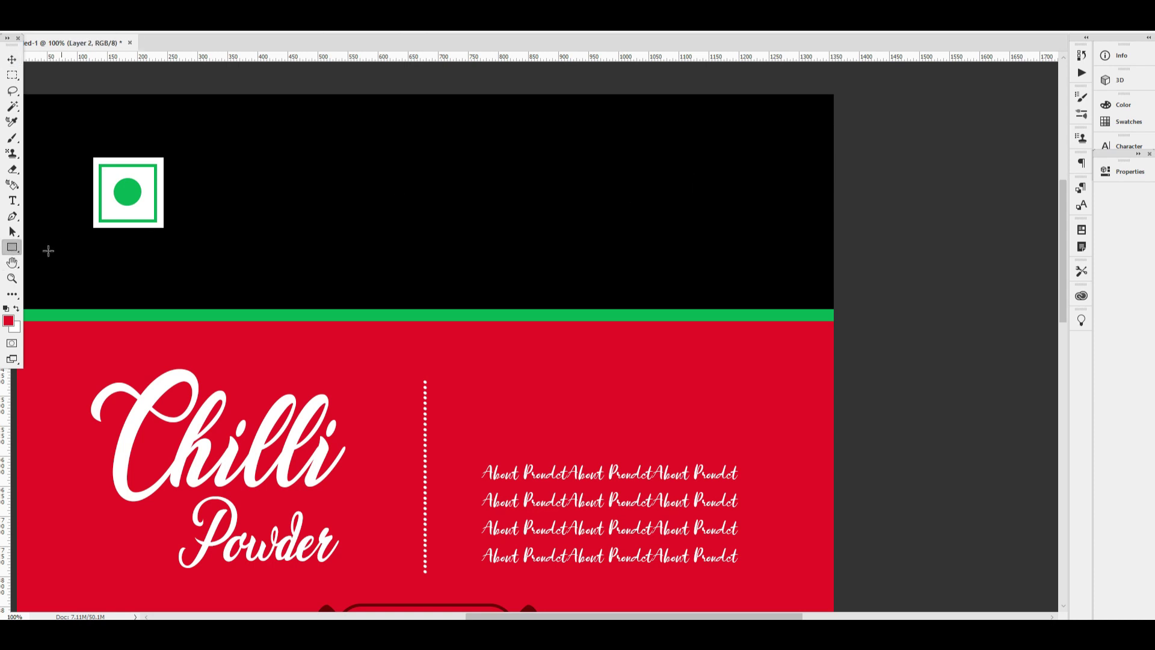
pyautogui.moveTo(449, 134); pyautogui.dragTo(719, 278)
pyautogui.hotkey('alt', 'Tab')
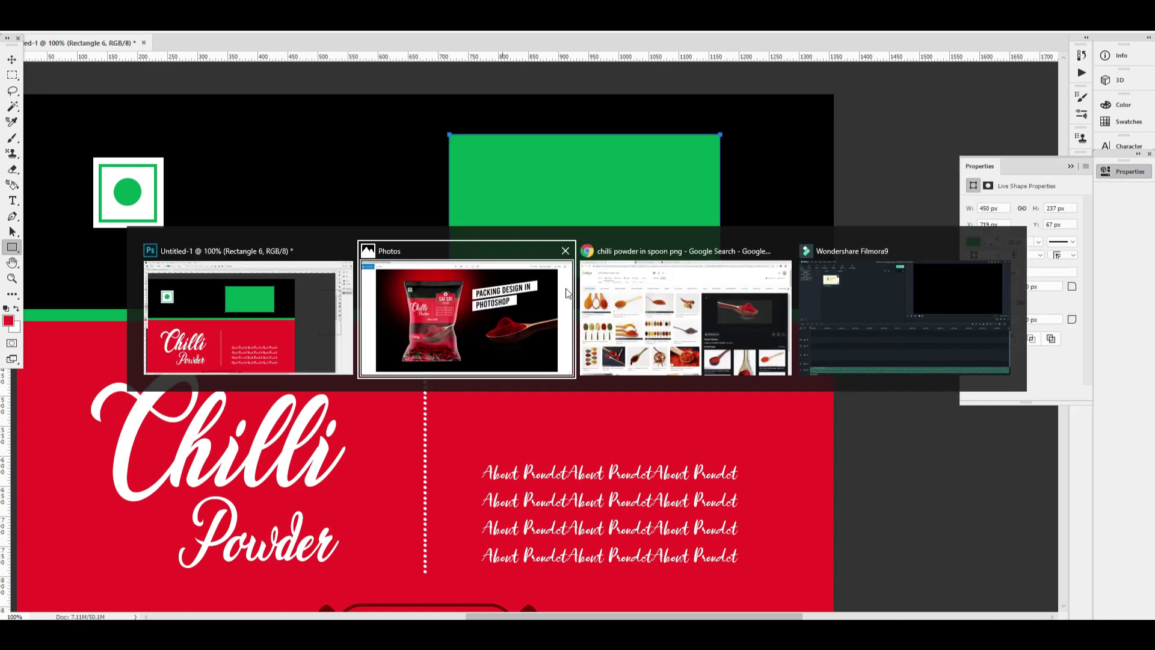
pyautogui.hotkey('alt', 'Tab')
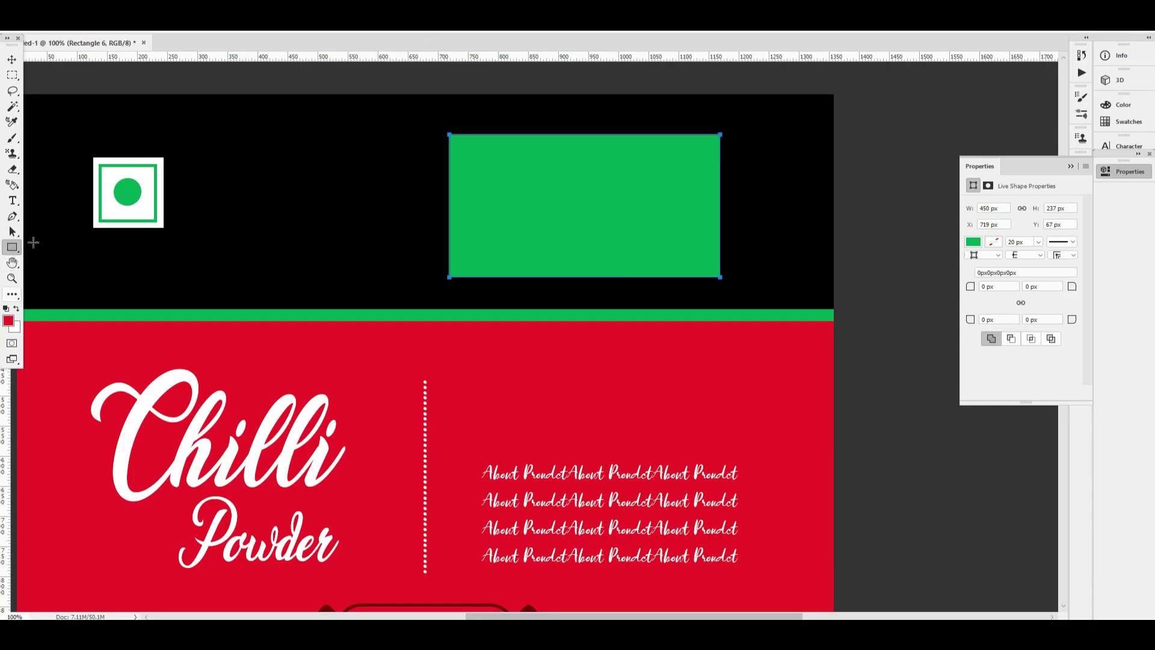
pyautogui.hotkey('alt', 'BackSpace')
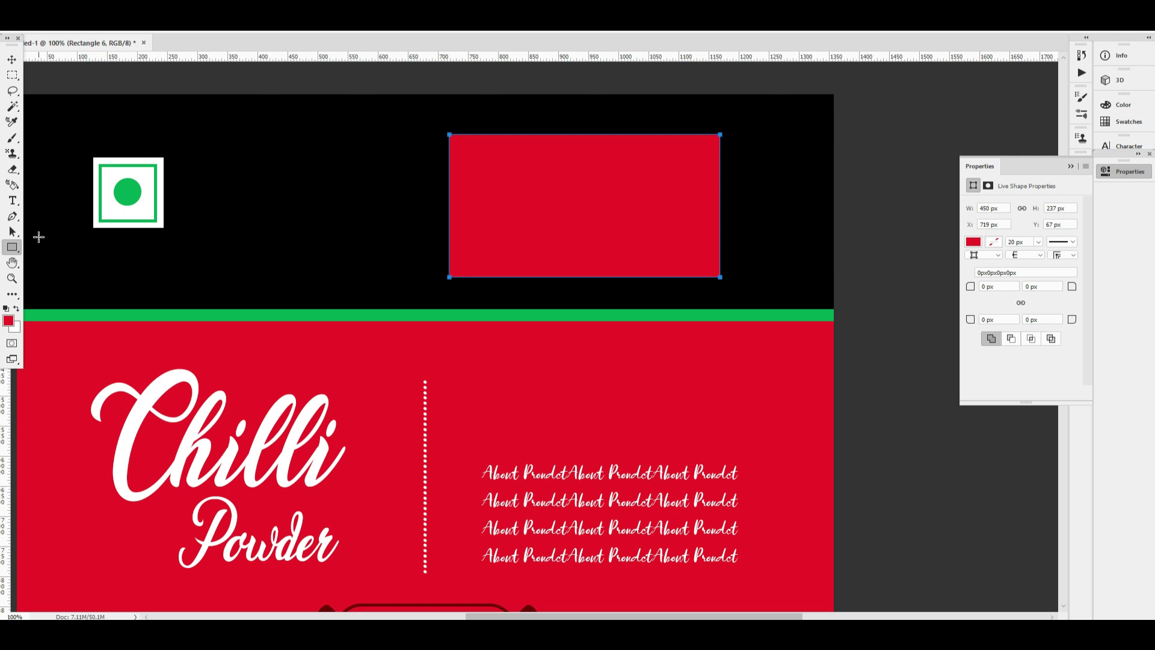
# Step: Draw an ellipse about 316 × 294 px over the red rectangle on a new layer and fill it with the same red
pyautogui.hotkey('ctrl', 'shift', 'n')
pyautogui.press('Return')
pyautogui.rightClick(15, 247)
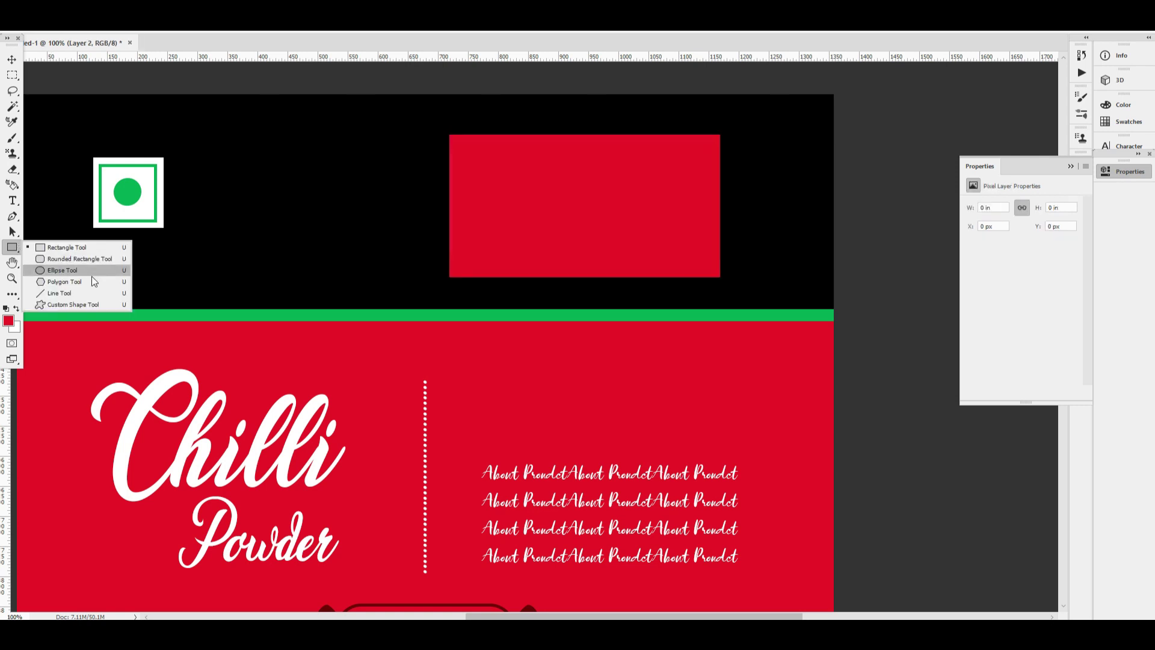
pyautogui.click(63, 270)
pyautogui.moveTo(517, 116); pyautogui.dragTo(707, 293)
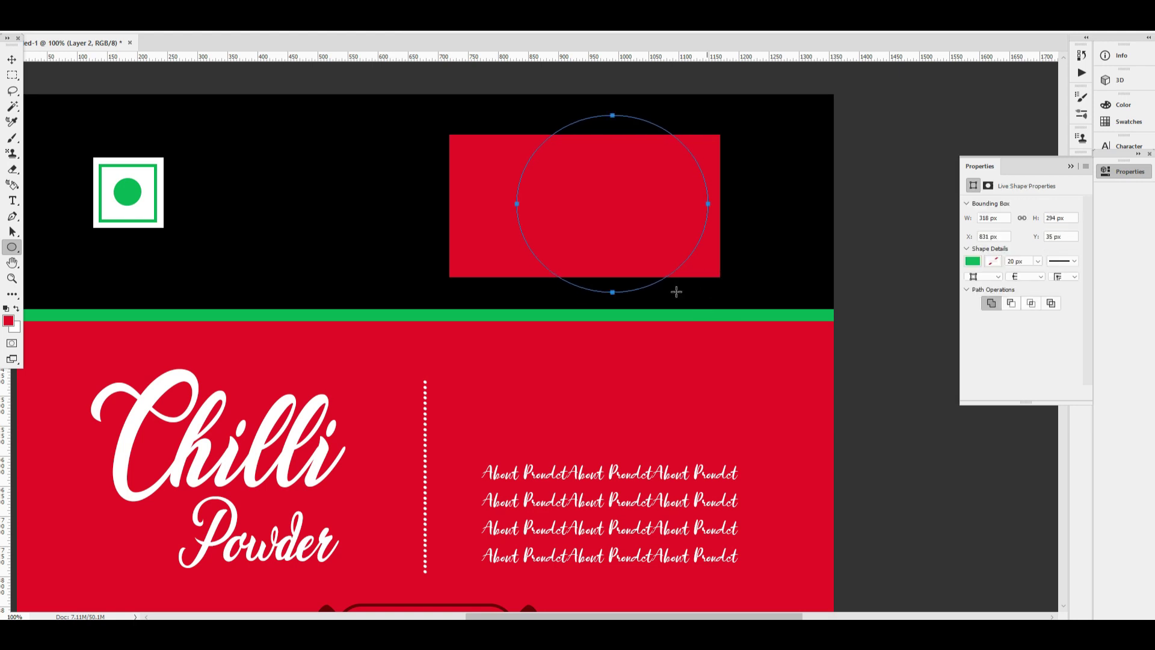
pyautogui.hotkey('ctrl', 'BackSpace')
pyautogui.hotkey('alt', 'BackSpace')
# Step: Centre the ellipse on the red rectangle and stretch its height to about 317 px so that it bulges above and below
pyautogui.click(12, 59)
pyautogui.moveTo(630, 171); pyautogui.dragTo(601, 175)
pyautogui.hotkey('ctrl', 't')
pyautogui.moveTo(584, 292); pyautogui.dragTo(588, 308)
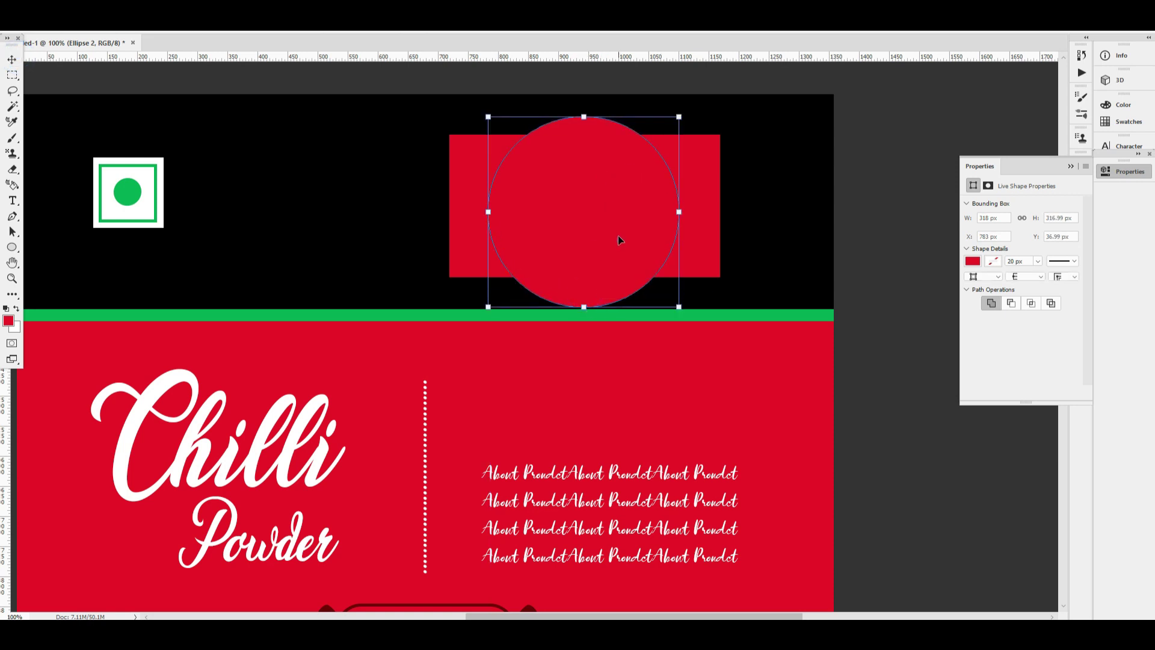
pyautogui.hotkey('shift', 'Up')
pyautogui.press('Return')
pyautogui.press('Right')
pyautogui.press('Right')
# Step: Select the red rectangle and the circle together and group them
pyautogui.rightClick(598, 121)
pyautogui.keyDown('shift'); pyautogui.click(637, 137); pyautogui.keyUp('shift')
pyautogui.moveTo(622, 133); pyautogui.dragTo(576, 142)
pyautogui.hotkey('ctrl', 'z')
pyautogui.rightClick(682, 172)
pyautogui.click(714, 179)
pyautogui.moveTo(697, 182); pyautogui.dragTo(702, 167)
pyautogui.hotkey('ctrl', 'z')
pyautogui.rightClick(600, 178)
pyautogui.keyDown('shift'); pyautogui.click(632, 188); pyautogui.keyUp('shift')
pyautogui.moveTo(637, 187); pyautogui.dragTo(579, 182)
pyautogui.hotkey('ctrl', 'z')
pyautogui.hotkey('ctrl', 'g')
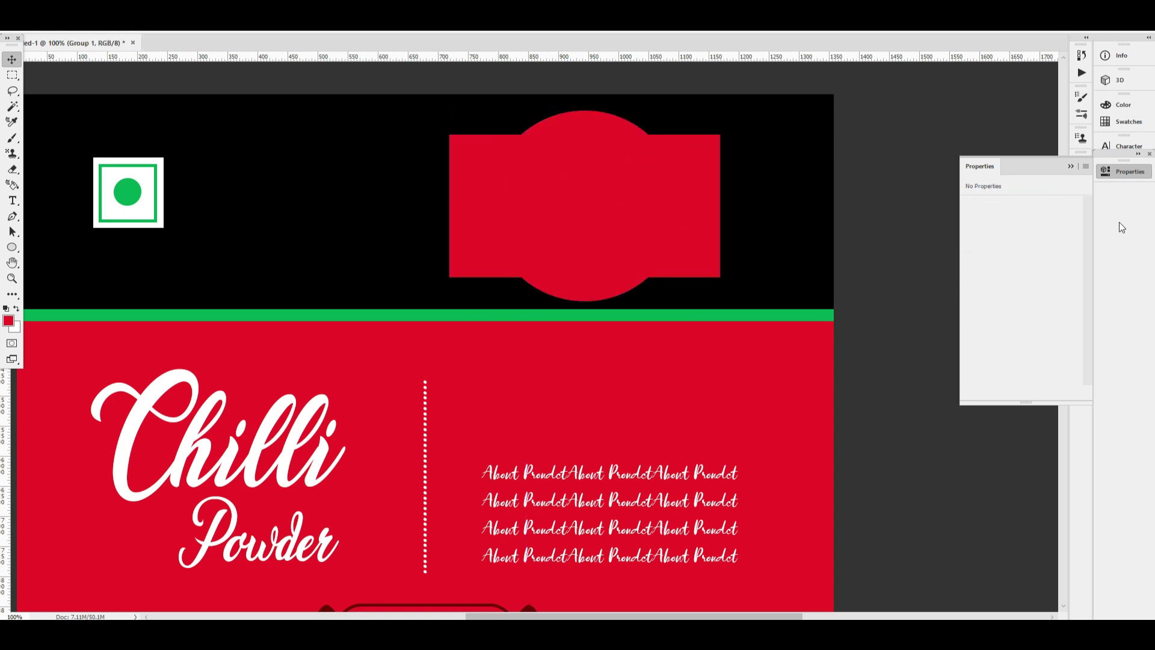
# Step: Move the red label group down across the green stripe and bring it in front of the stripe
pyautogui.click(1123, 173)
pyautogui.moveTo(685, 205); pyautogui.dragTo(683, 275)
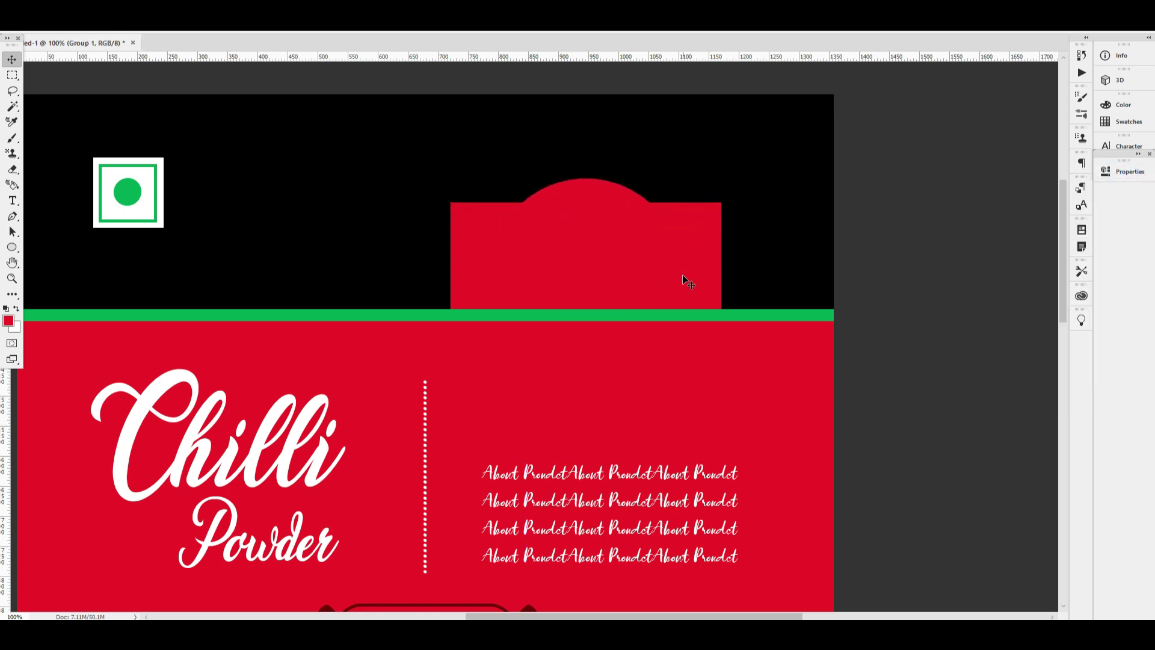
pyautogui.hotkey('ctrl', ']')
# Step: Add a green Stroke layer style with Inside position to the red label group
pyautogui.hotkey('alt', 'l')
pyautogui.press('y')
pyautogui.press('n')
pyautogui.hotkey('alt', 'l')
pyautogui.press('y')
pyautogui.press('k')
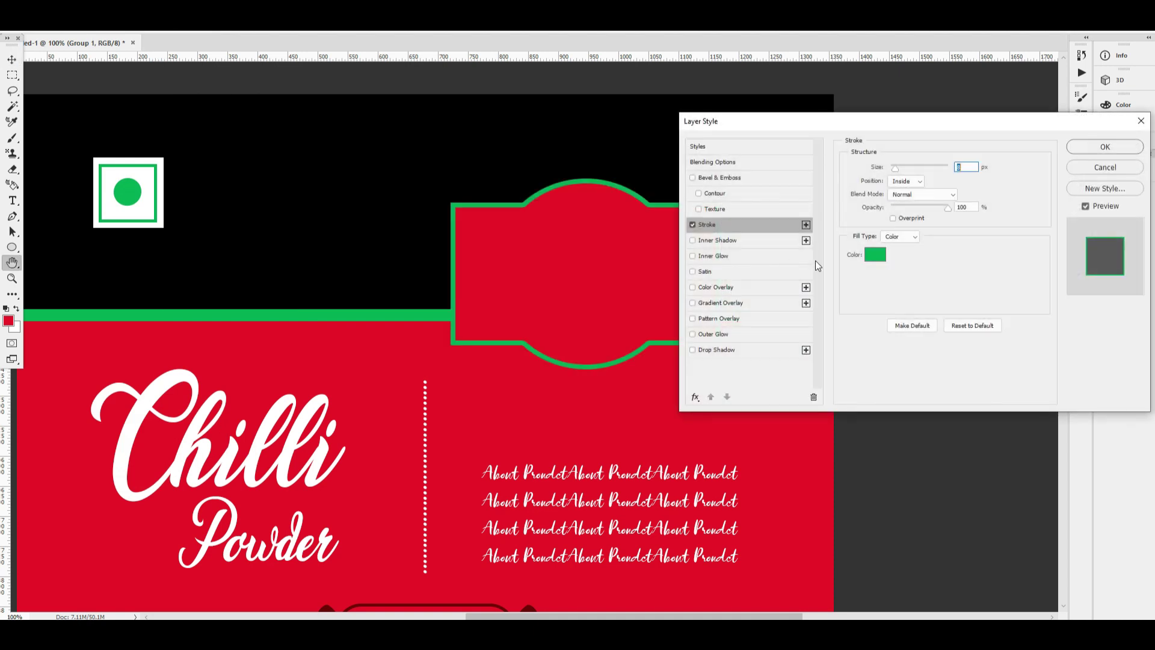
pyautogui.press('Return')
# Step: Move the outlined label right and down to sit above the description text, nudge it up, and check it against the reference
pyautogui.moveTo(615, 305)
pyautogui.mouseDown()
pyautogui.moveTo(651, 326)
pyautogui.moveTo(644, 341)
pyautogui.mouseUp()
pyautogui.hotkey('ctrl', 't')
pyautogui.press('Up')
pyautogui.press('Up')
pyautogui.press('Up')
pyautogui.press('Up')
pyautogui.press('Up')
pyautogui.press('Up')
pyautogui.press('Return')
pyautogui.hotkey('alt', 'Tab')
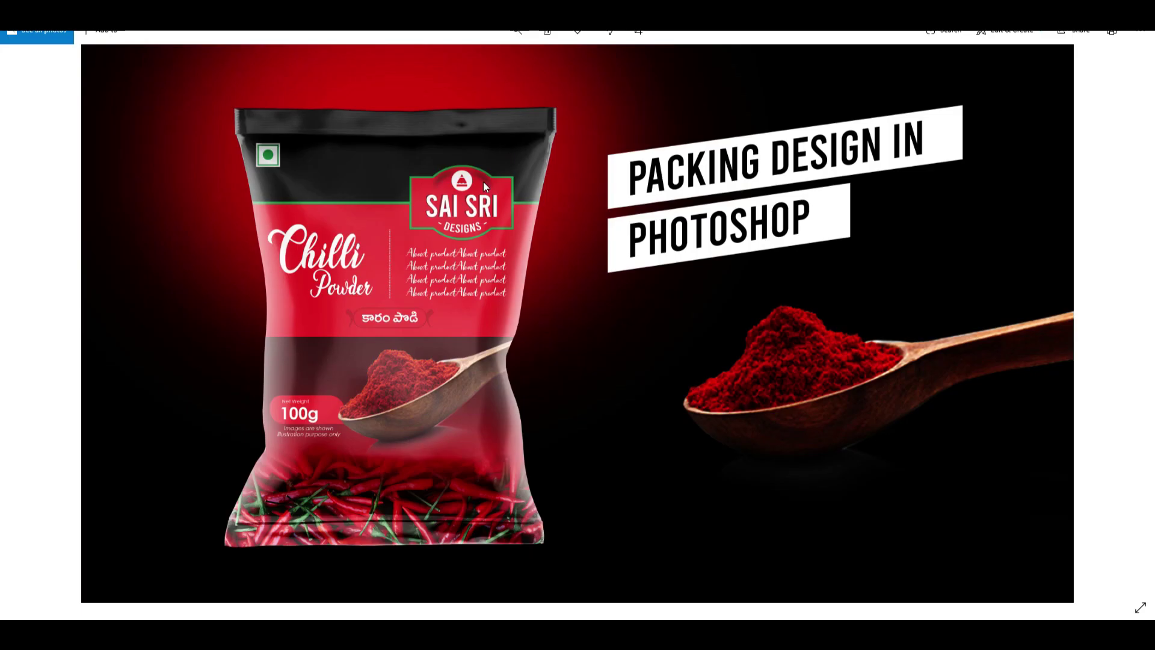
pyautogui.hotkey('alt', 'Tab')
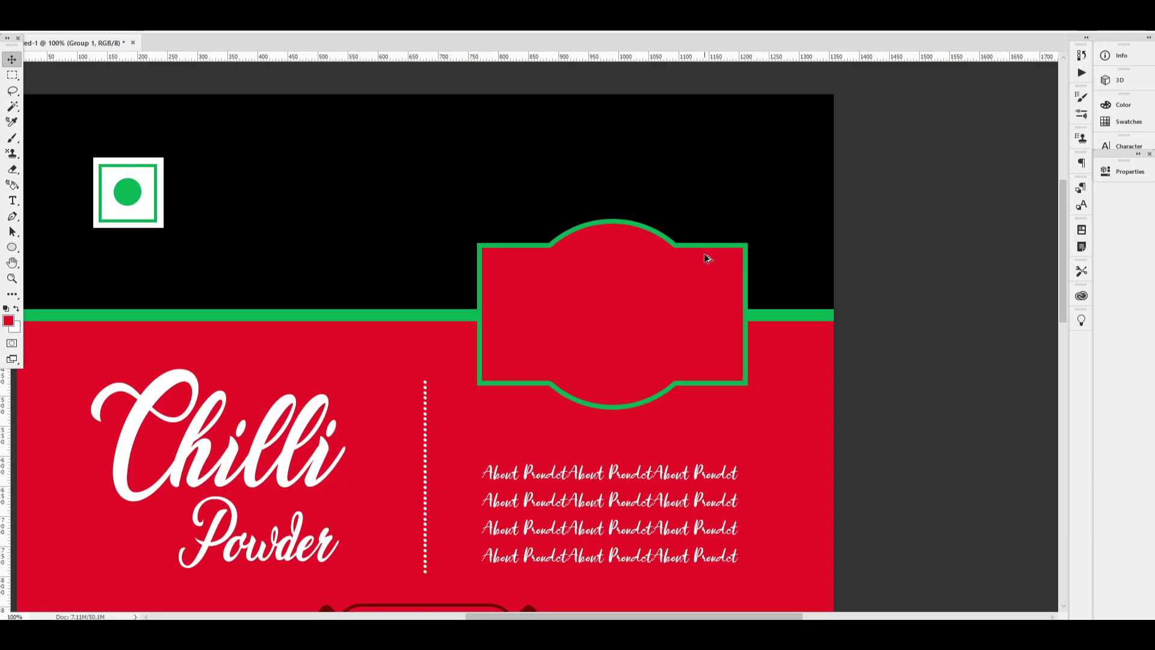
# Step: Start a text line in the middle of the red label and centre-align it
pyautogui.press('t')
pyautogui.click(601, 314)
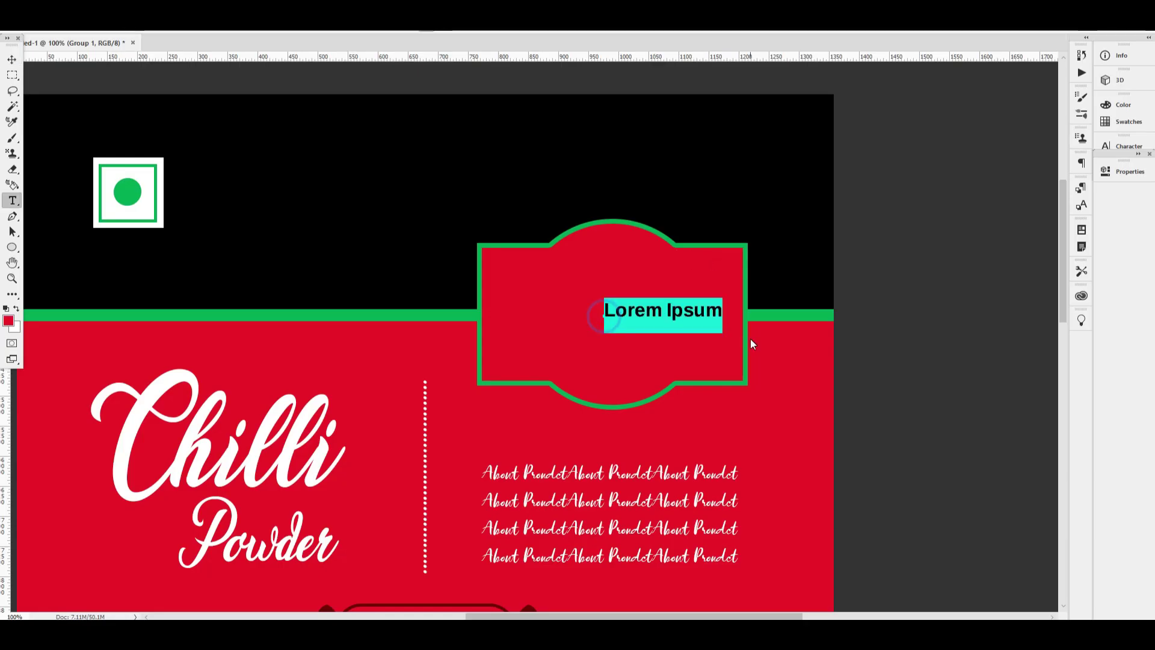
pyautogui.hotkey('ctrl', 'shift', 'c')
pyautogui.click(750, 339)
pyautogui.tripleClick(617, 311)
pyautogui.hotkey('ctrl', 'alt', 'shift', 'f')
pyautogui.write('m')
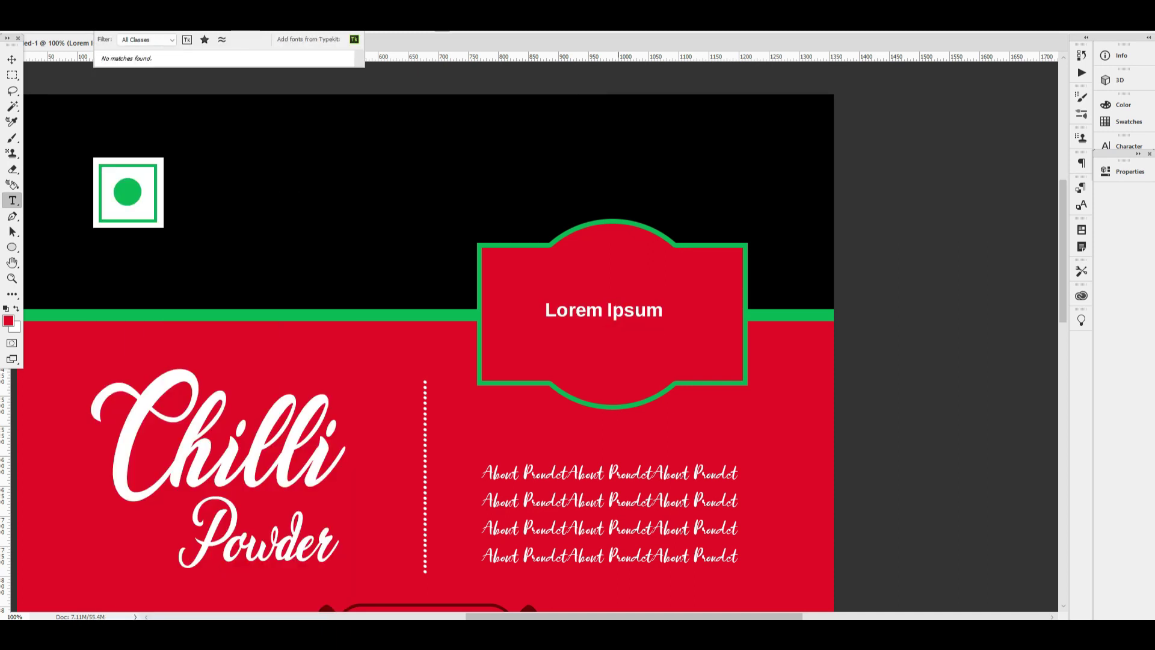
pyautogui.click(617, 310)
pyautogui.tripleClick(612, 313)
pyautogui.hotkey('ctrl', 'alt', 'shift', 'f')
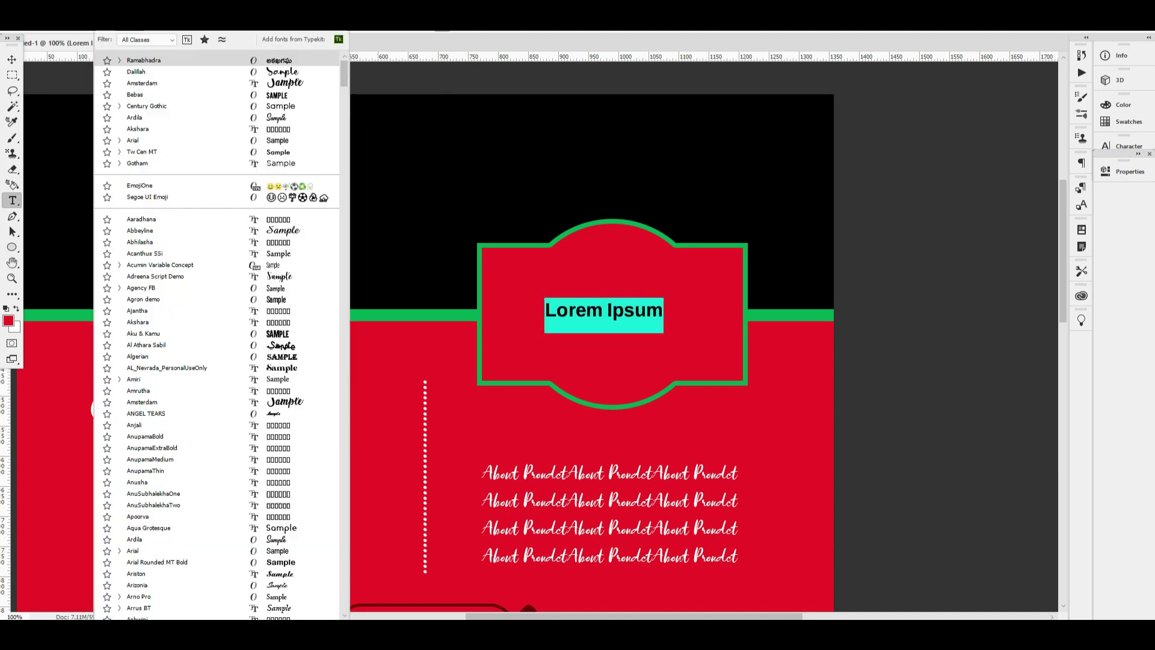
pyautogui.write('mr')
pyautogui.click(601, 331)
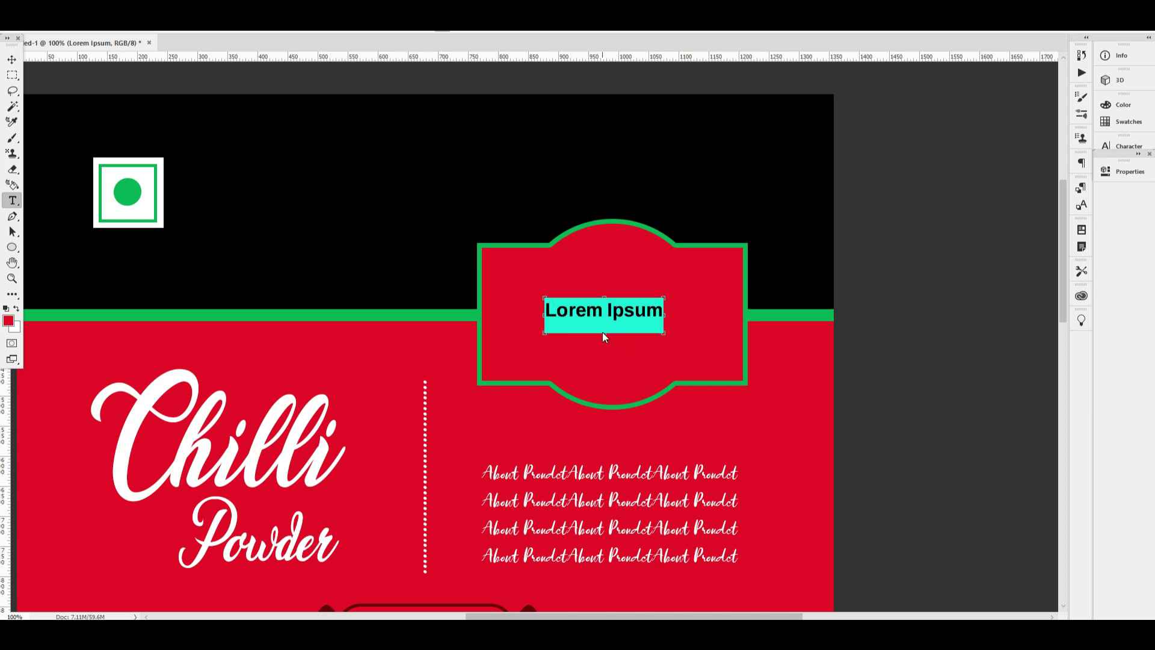
# Step: Enter short placeholder text in the label and set its font to Bebas Kai Regular
pyautogui.write('S')
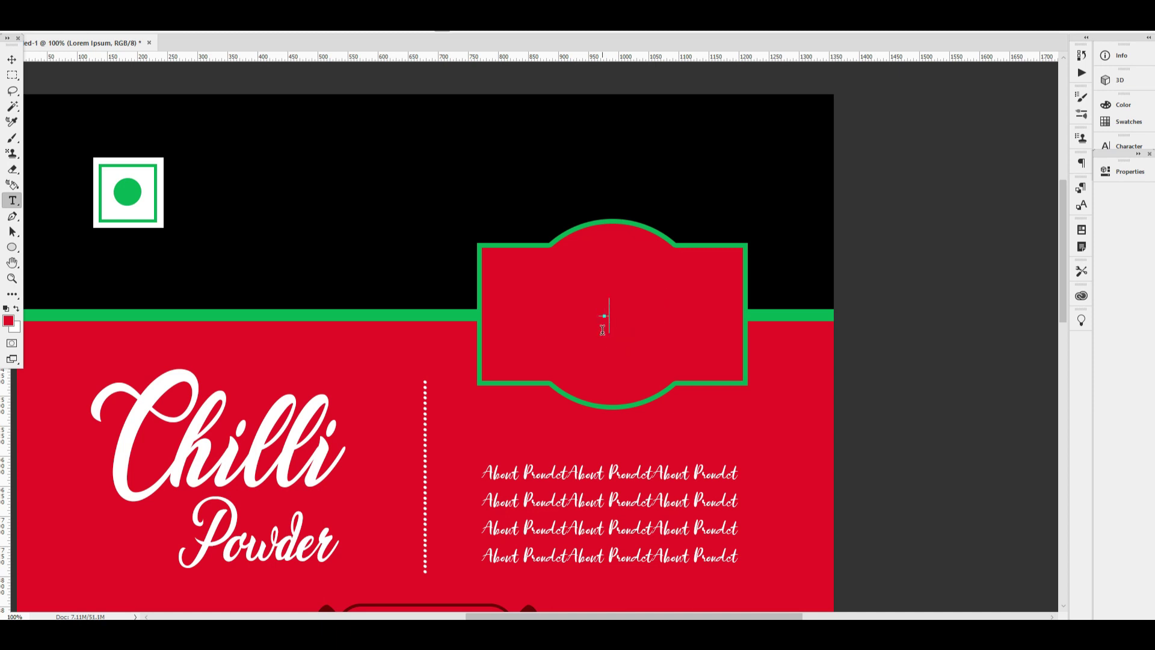
pyautogui.write('fsdf')
pyautogui.hotkey('ctrl', 'a')
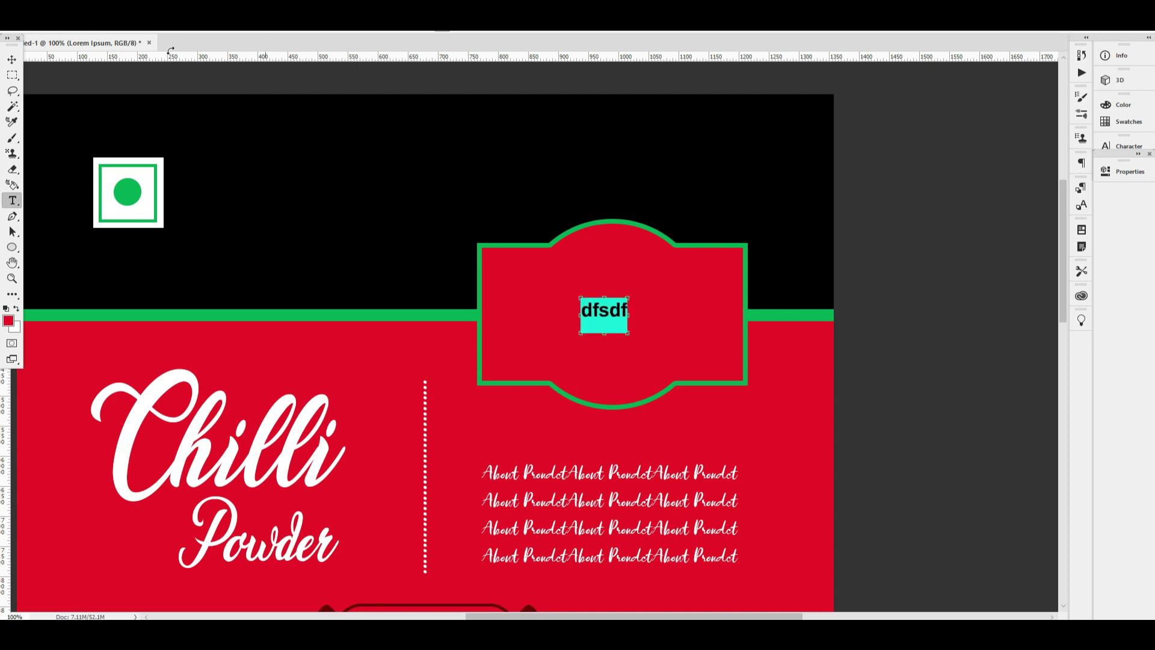
pyautogui.click(150, 29)
pyautogui.write('bebs')
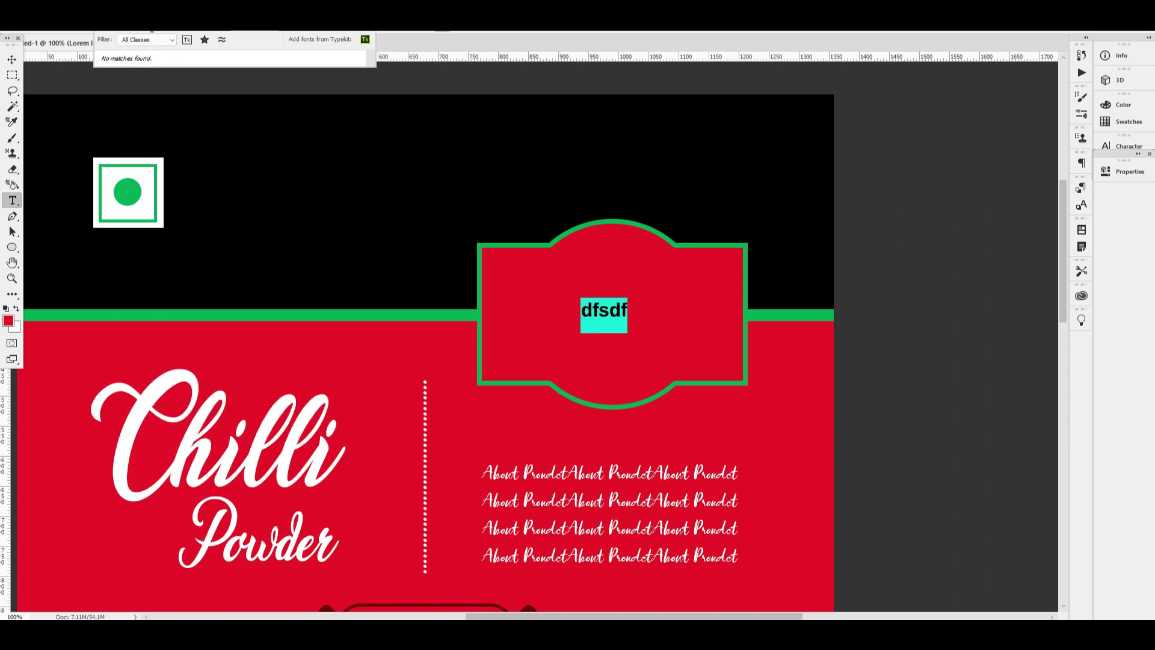
pyautogui.press('BackSpace')
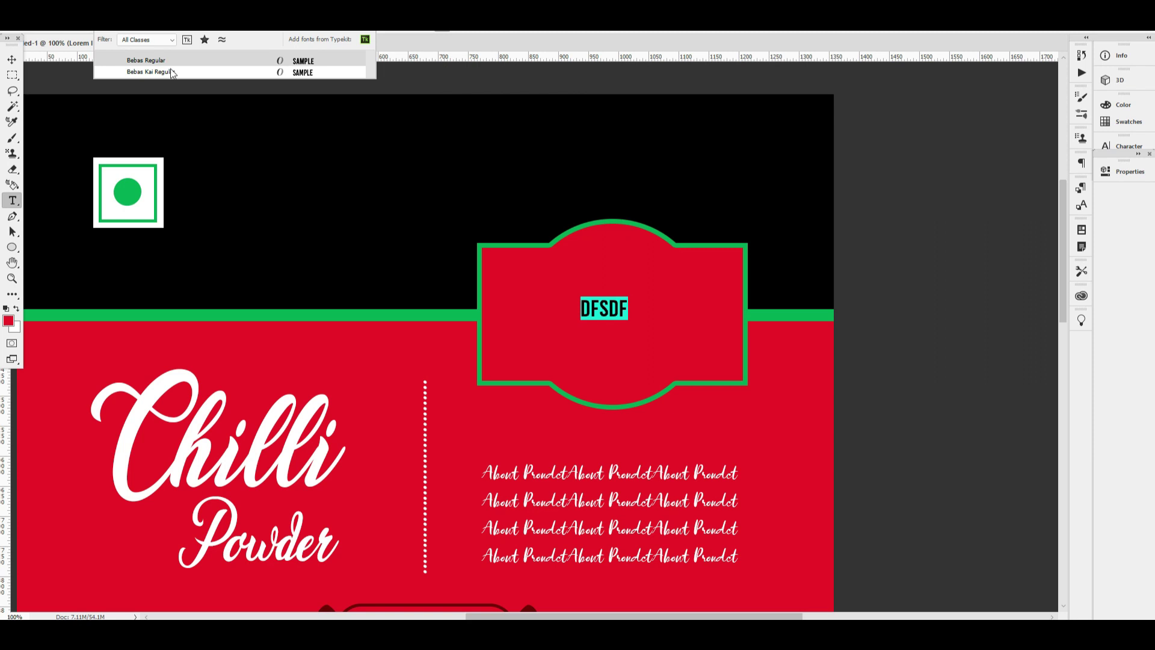
pyautogui.click(171, 70)
# Step: Replace the placeholder text in the red label with the brand name SAI SRI
pyautogui.click(595, 303)
pyautogui.hotkey('ctrl', 'a')
pyautogui.write('SAI SRI')
pyautogui.hotkey('ctrl', 'a')
pyautogui.hotkey('ctrl', 'Return')
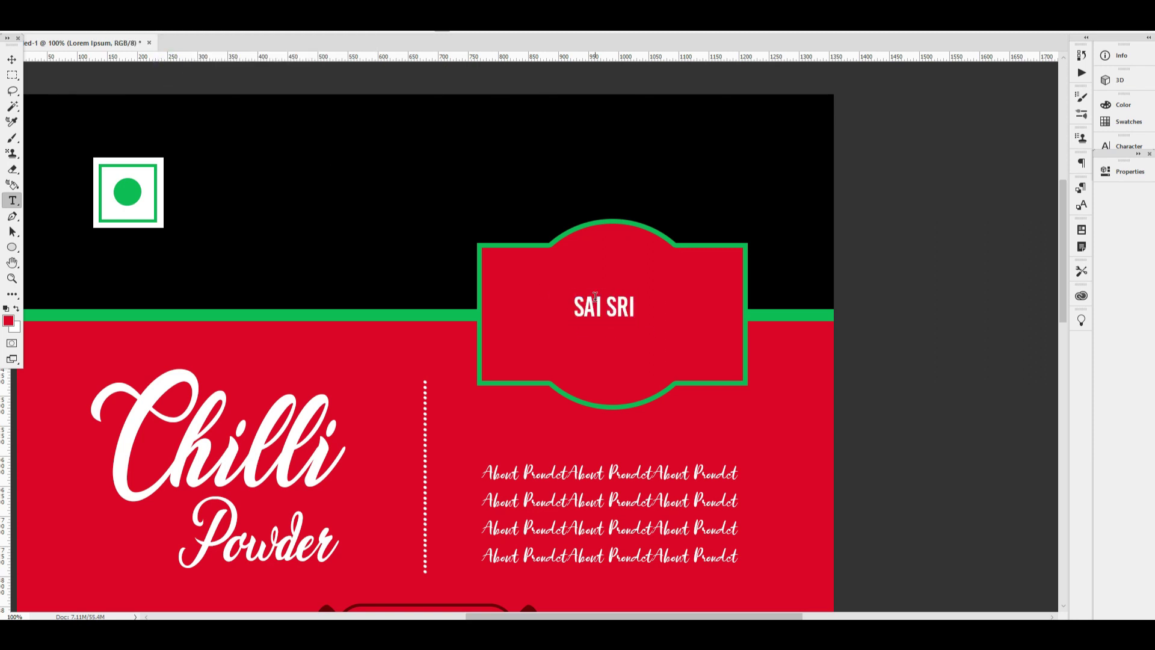
# Step: Enlarge the SAI SRI text to span most of the label's width and centre it inside the label
pyautogui.press('v')
pyautogui.hotkey('ctrl', 't')
pyautogui.moveTo(571, 306); pyautogui.dragTo(433, 310)
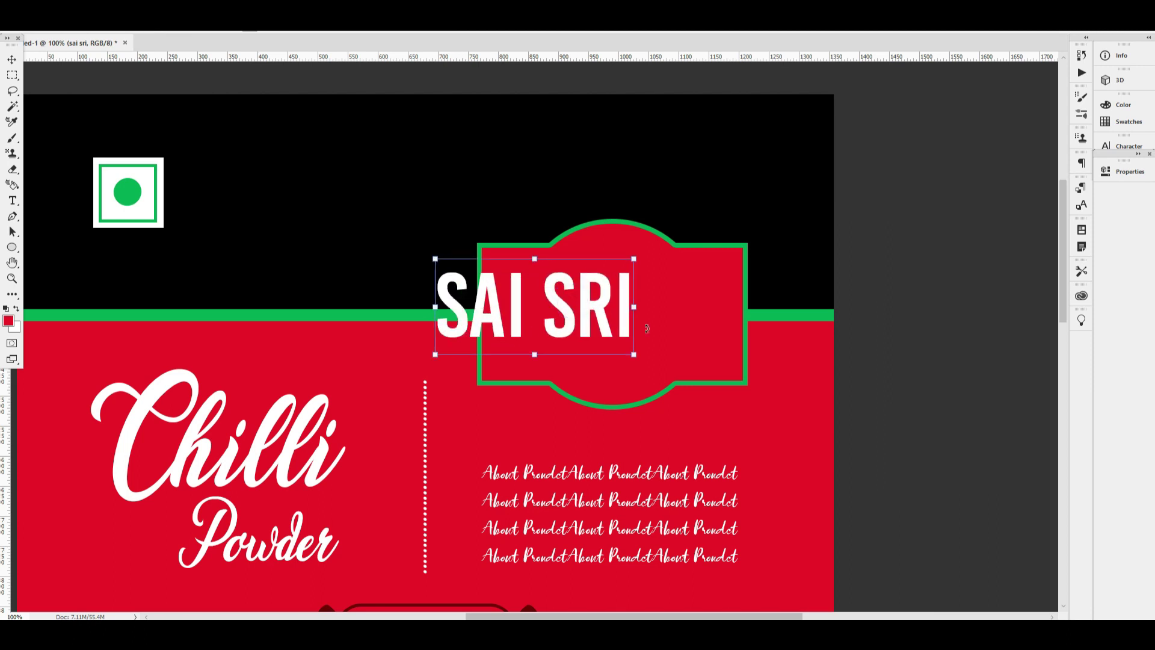
pyautogui.moveTo(596, 306); pyautogui.dragTo(699, 316)
pyautogui.press('Return')
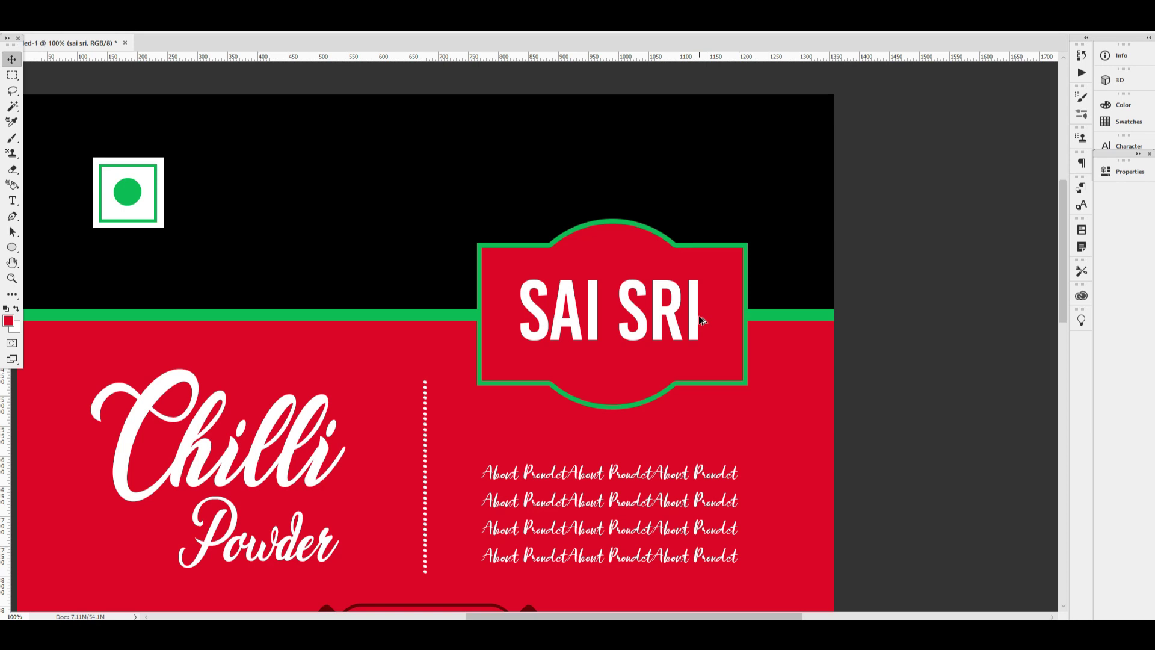
pyautogui.press('Down')
pyautogui.press('Down')
pyautogui.press('Down')
pyautogui.press('Down')
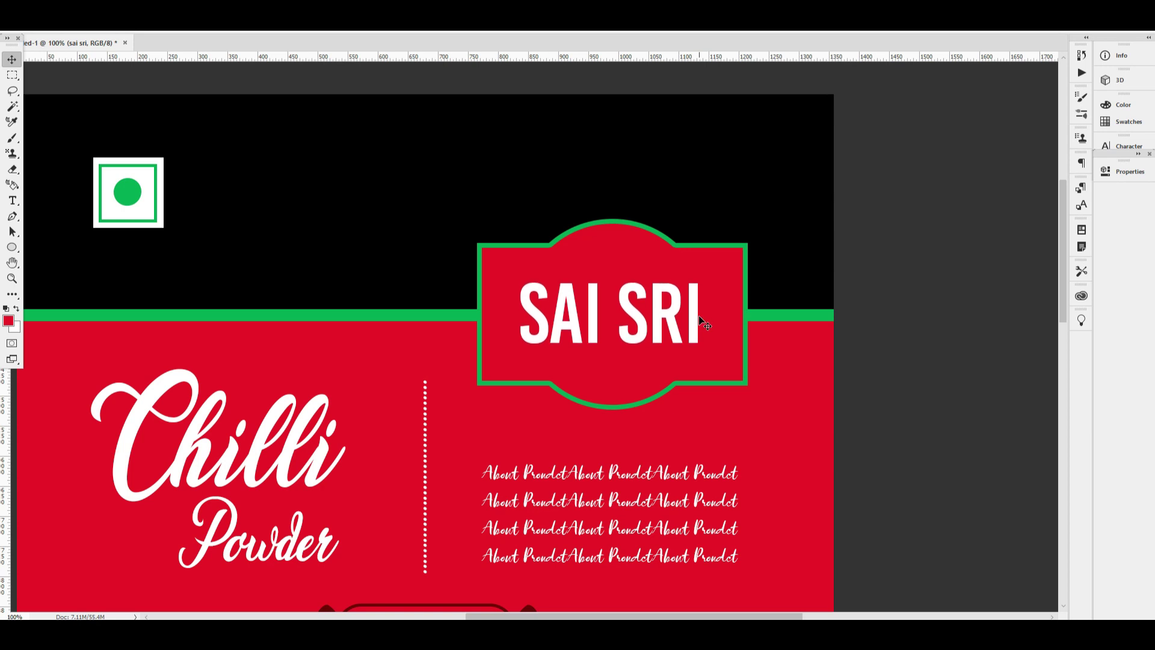
# Step: Duplicate the SAI SRI text, recolour the copy with the dark red sampled from the packet, and offset it downward
pyautogui.moveTo(694, 327); pyautogui.dragTo(719, 327)
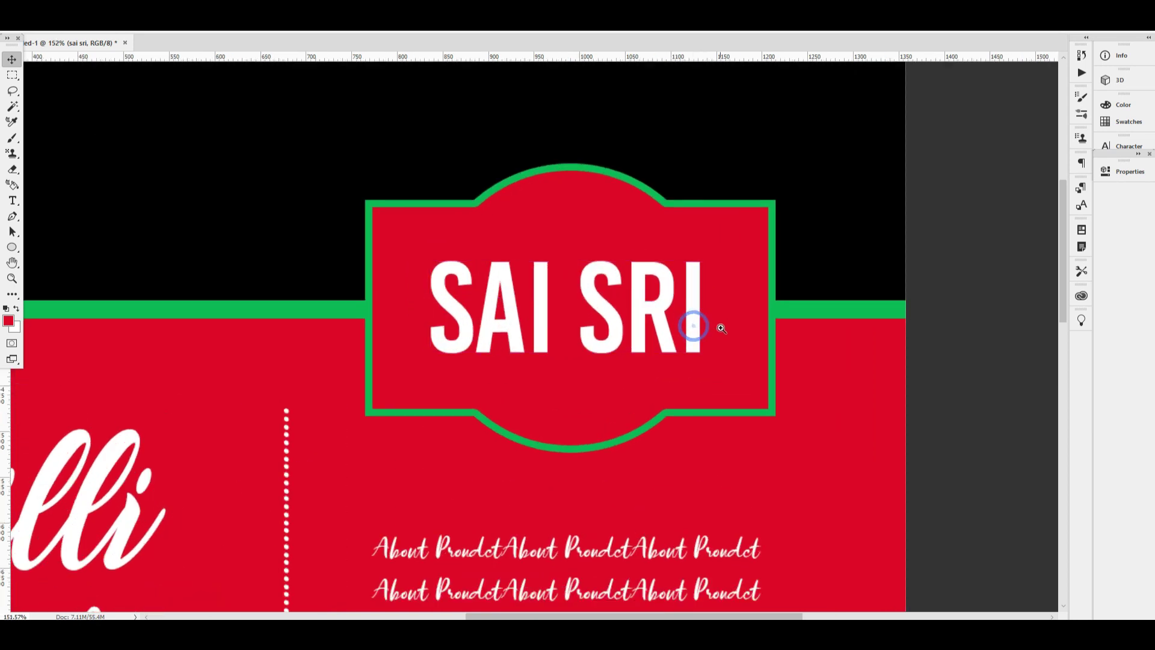
pyautogui.hotkey('ctrl', 'j')
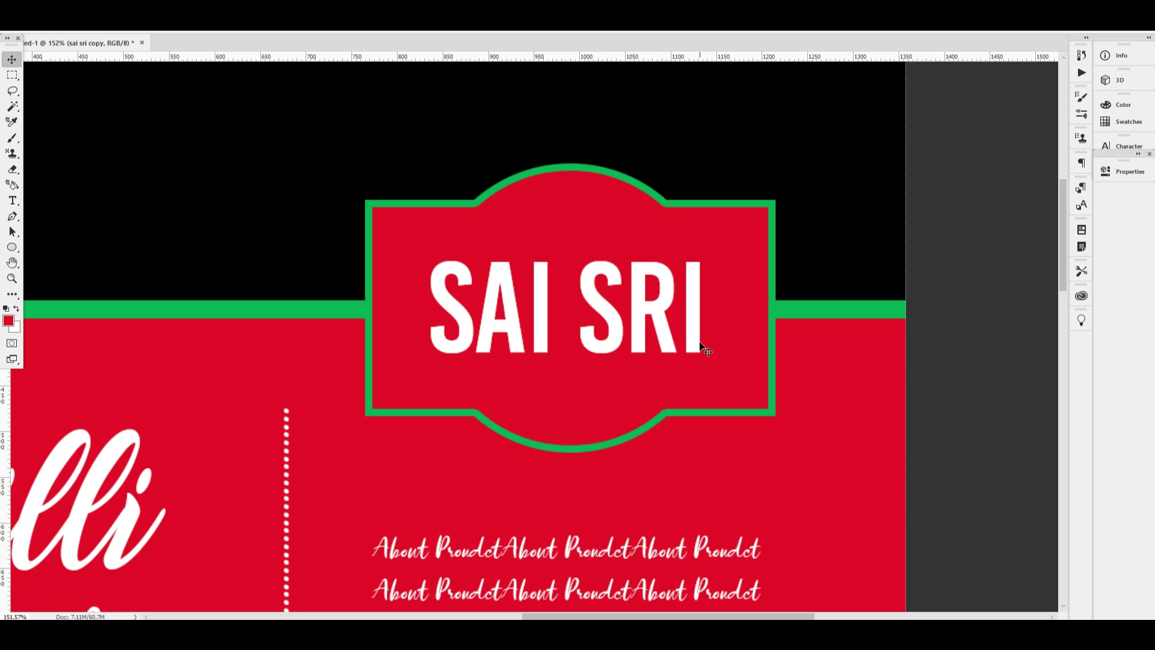
pyautogui.hotkey('shift', 'Down')
pyautogui.hotkey('shift', 'Up')
pyautogui.hotkey('ctrl', '0')
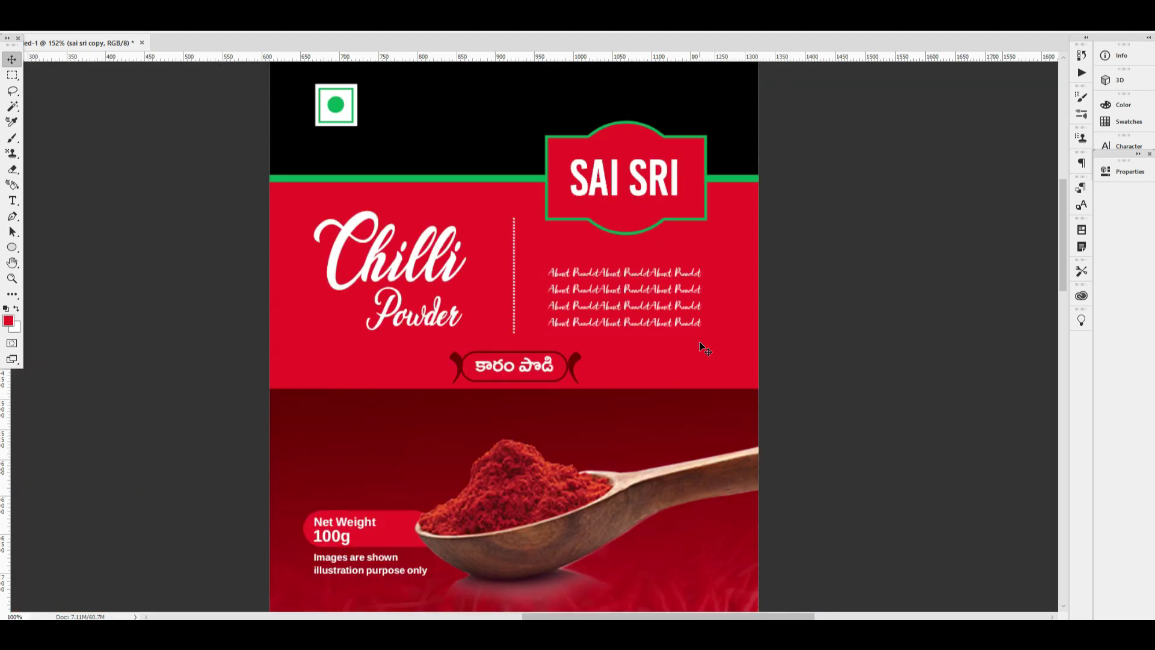
pyautogui.click(9, 320)
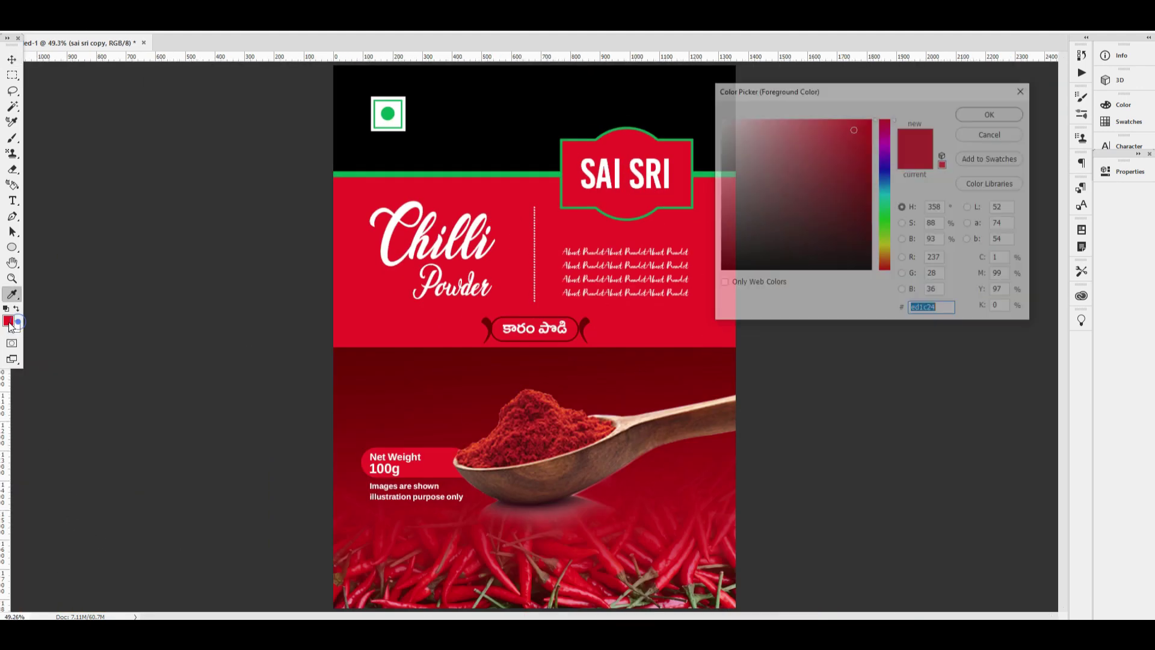
pyautogui.click(644, 363)
pyautogui.hotkey('alt', 'BackSpace')
pyautogui.moveTo(669, 146); pyautogui.dragTo(728, 190)
pyautogui.hotkey('shift', 'Down')
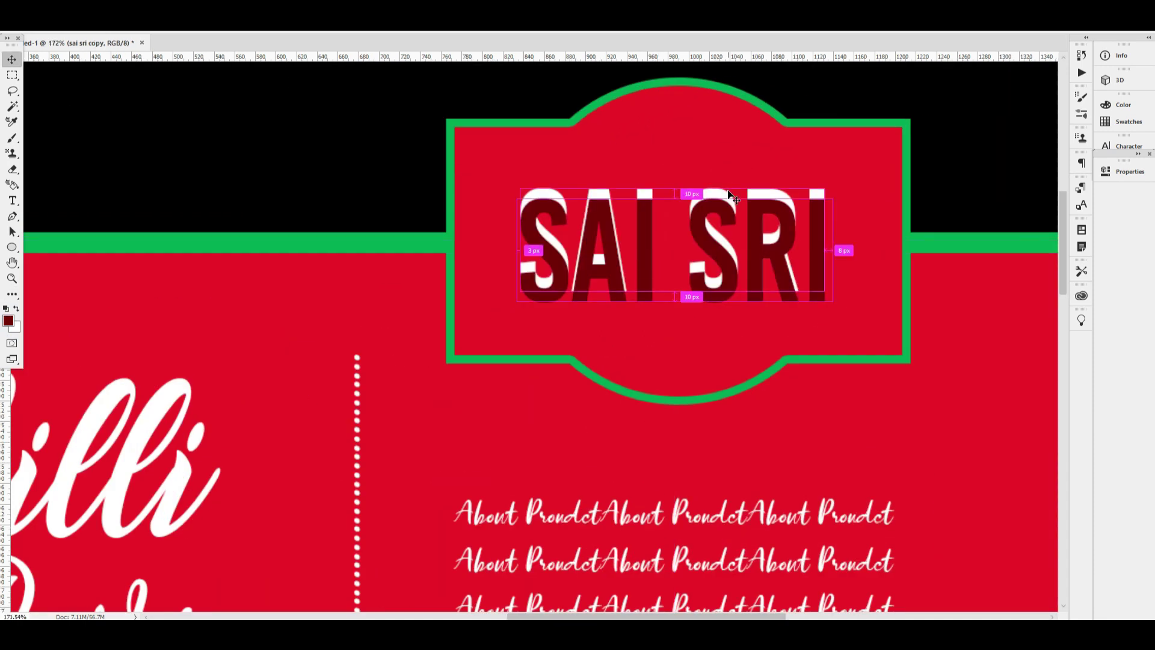
# Step: Send the dark red copy behind the white SAI SRI text and nudge it slightly up and left as a shadow
pyautogui.hotkey('ctrl', '[')
pyautogui.press('Up')
pyautogui.press('Up')
pyautogui.press('Up')
pyautogui.hotkey('shift', 'Up')
pyautogui.hotkey('shift', 'Up')
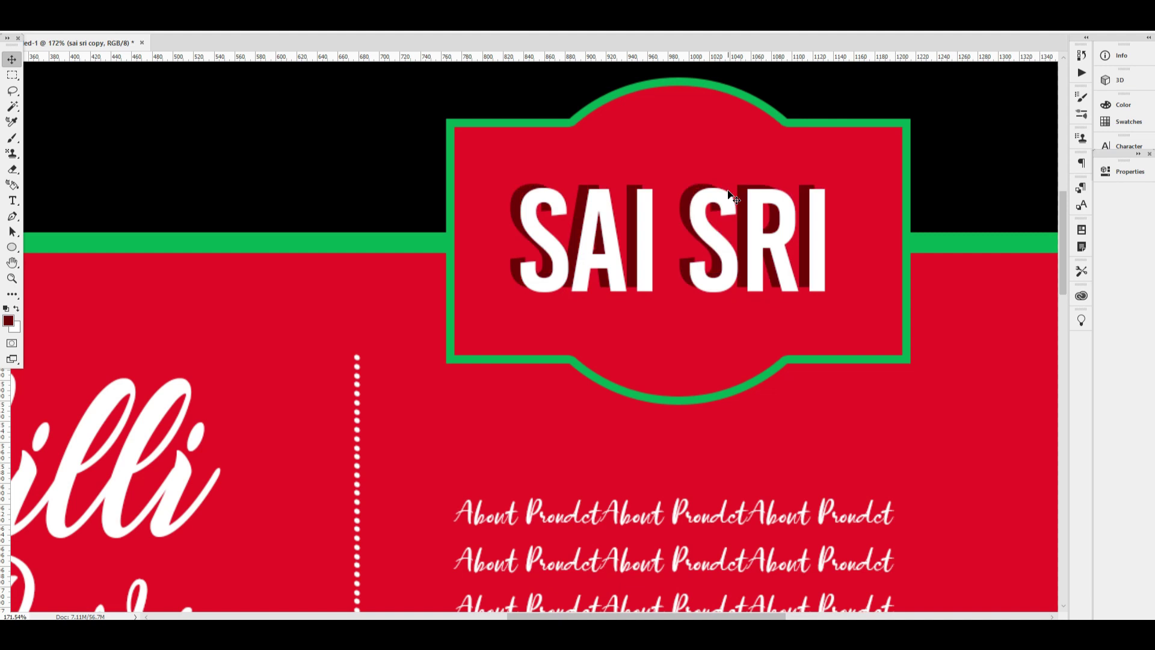
pyautogui.hotkey('shift', 'Down')
pyautogui.press('Up')
pyautogui.press('Up')
pyautogui.press('Left')
pyautogui.press('Left')
pyautogui.press('Left')
pyautogui.press('Down')
pyautogui.press('Down')
pyautogui.press('Up')
pyautogui.hotkey('ctrl', '-')
# Step: Duplicate the dark red SAI SRI copy just below the brand name and select all of the duplicate's text for editing
pyautogui.moveTo(643, 269); pyautogui.dragTo(695, 259)
pyautogui.rightClick(654, 300)
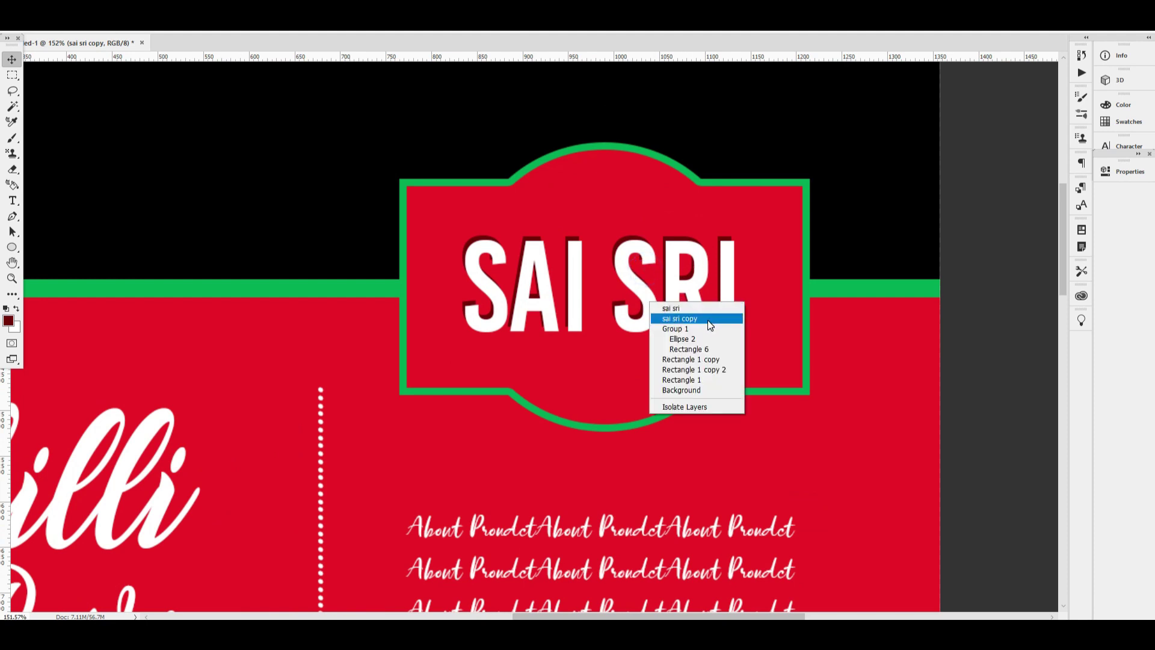
pyautogui.click(706, 320)
pyautogui.moveTo(669, 329); pyautogui.dragTo(663, 371)
pyautogui.press('t')
pyautogui.click(663, 371)
pyautogui.hotkey('ctrl', 'a')
# Step: Replace the duplicate's text with DESIGNS and reduce its font size to fit the label's lower arch
pyautogui.hotkey('ctrl', 'shift', ',')
pyautogui.hotkey('ctrl', 'shift', ',')
pyautogui.hotkey('ctrl', 'shift', ',')
pyautogui.hotkey('ctrl', 'shift', ',')
pyautogui.hotkey('ctrl', 'shift', ',')
pyautogui.hotkey('ctrl', 'shift', ',')
pyautogui.hotkey('ctrl', 'shift', ',')
pyautogui.hotkey('ctrl', 'shift', ',')
pyautogui.hotkey('ctrl', 'shift', ',')
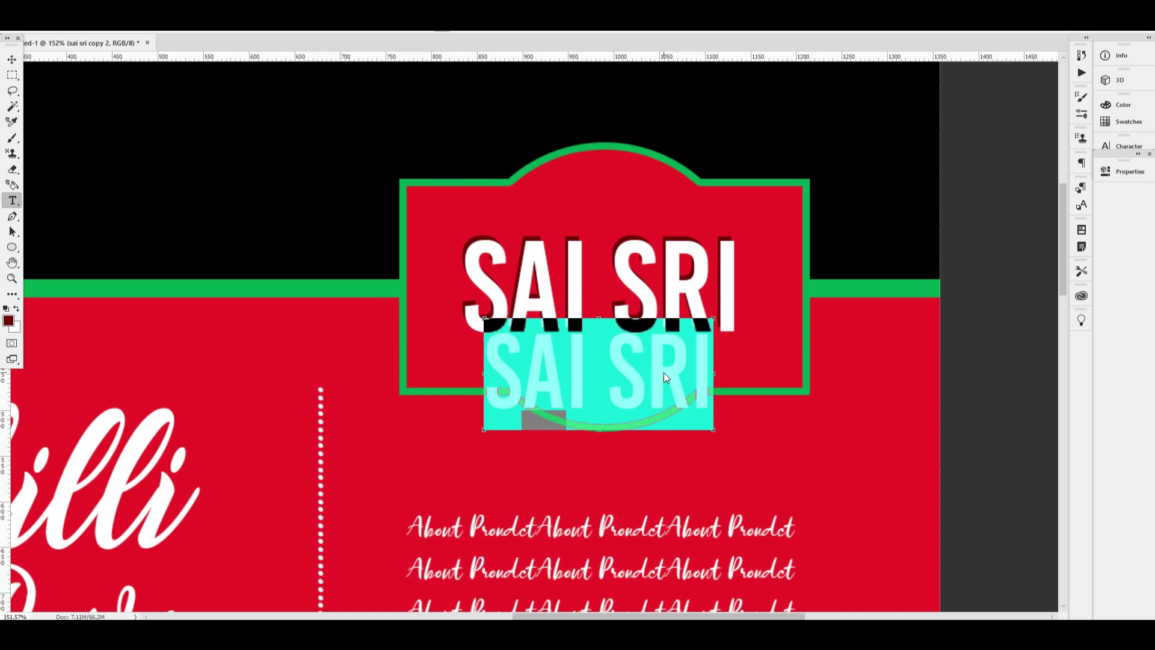
pyautogui.write('DESIGNS')
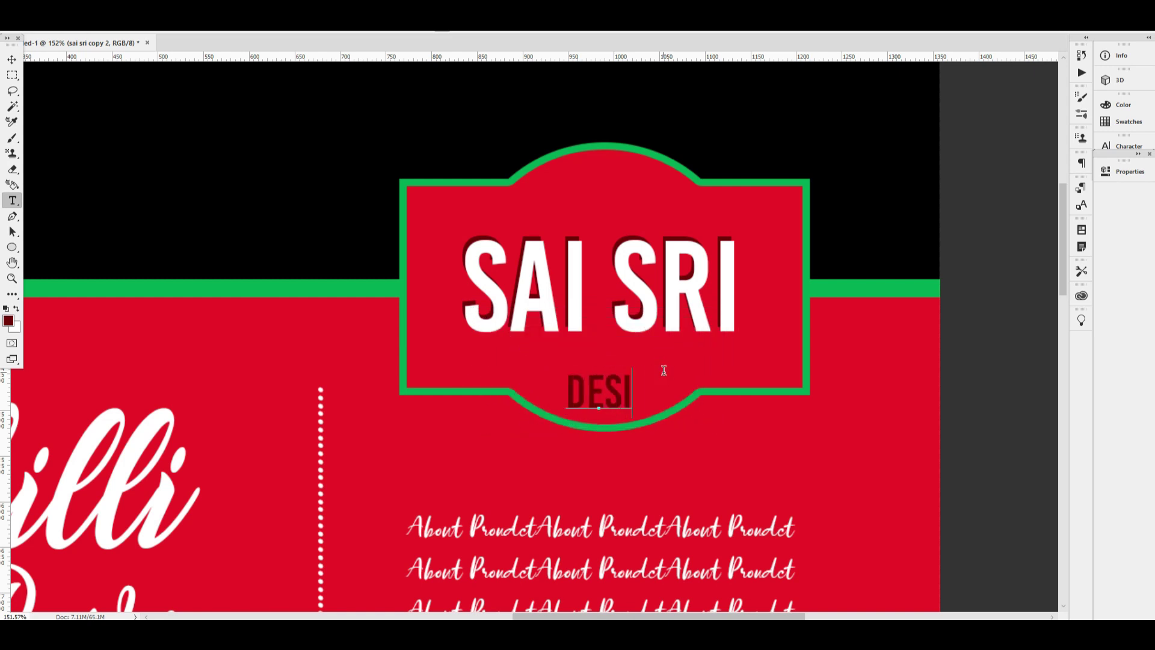
pyautogui.hotkey('ctrl', 'a')
pyautogui.hotkey('ctrl', 'shift', ',')
pyautogui.hotkey('ctrl', 'shift', ',')
pyautogui.hotkey('ctrl', 'shift', ',')
# Step: Add a dash on each side of the word so it reads "- DESIGNS -", and fill the text with white
pyautogui.press('Right')
pyautogui.press('Left')
pyautogui.press('Left')
pyautogui.press('Left')
pyautogui.press('Left')
pyautogui.press('Left')
pyautogui.press('Left')
pyautogui.press('Left')
pyautogui.write('-')
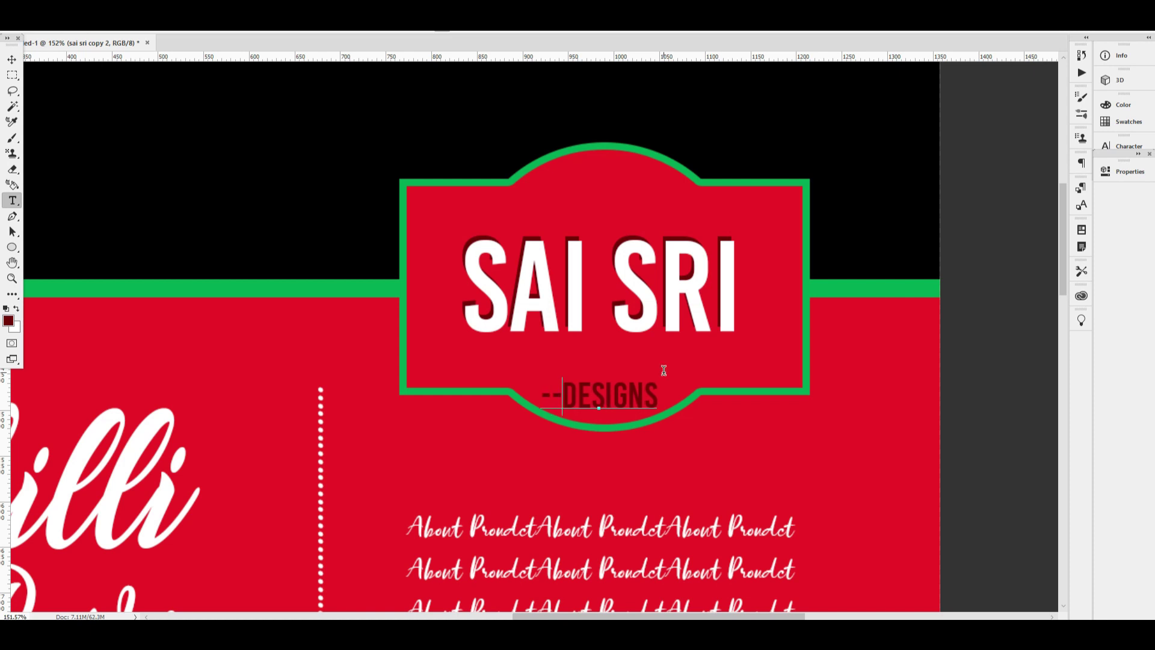
pyautogui.press('End')
pyautogui.write('-')
pyautogui.hotkey('ctrl', 'Return')
pyautogui.hotkey('ctrl', 'BackSpace')
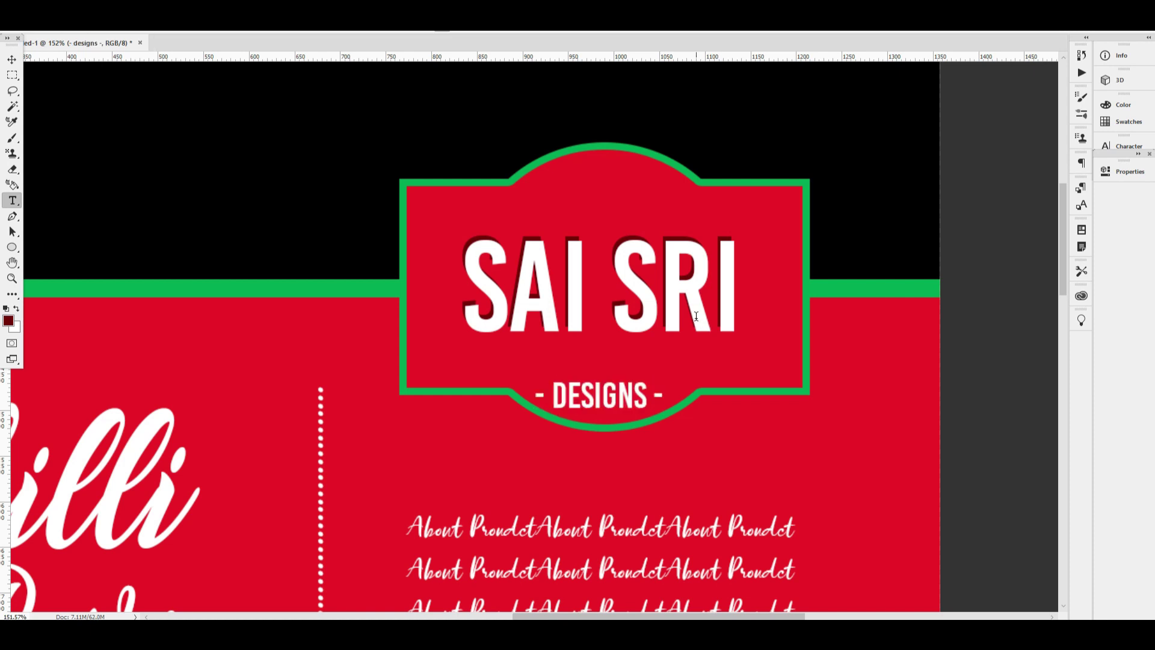
# Step: Move the "- DESIGNS -" line up a little and nudge it right to centre it under the brand name
pyautogui.press('v')
pyautogui.hotkey('shift', 'Up')
pyautogui.hotkey('shift', 'Up')
pyautogui.hotkey('shift', 'Down')
pyautogui.press('Right')
pyautogui.press('Right')
pyautogui.press('Right')
pyautogui.press('Right')
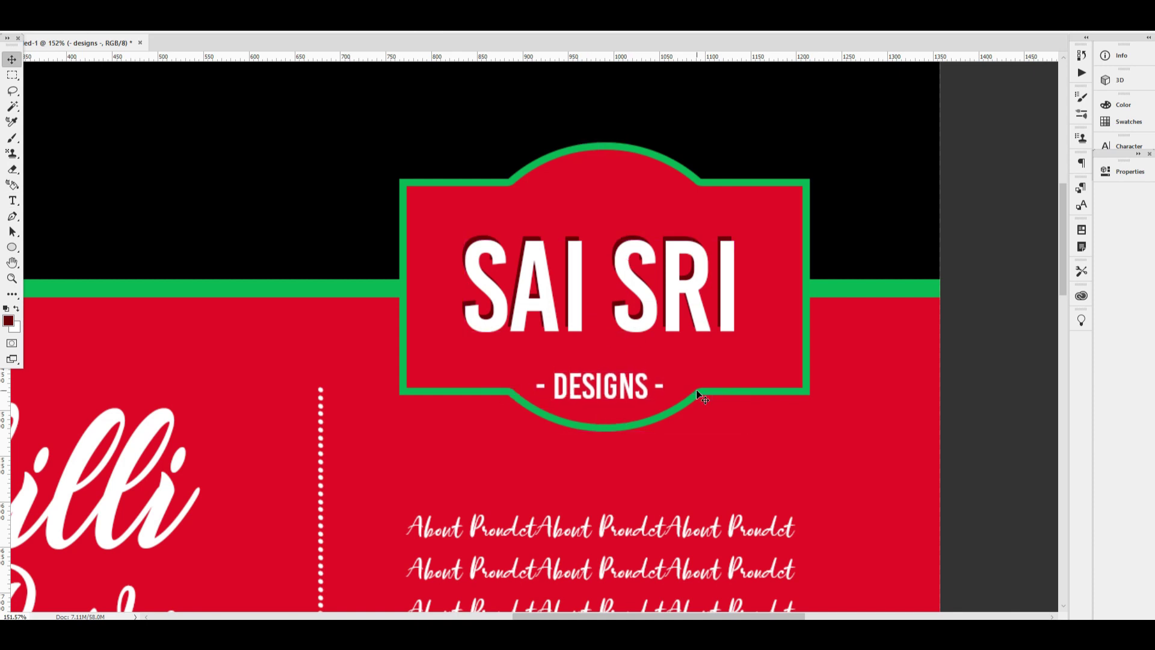
# Step: Apply an Arc text warp with negative bend to "- DESIGNS -" so it follows the label's lower curve
pyautogui.press('t')
pyautogui.click(623, 383)
pyautogui.hotkey('ctrl', 'a')
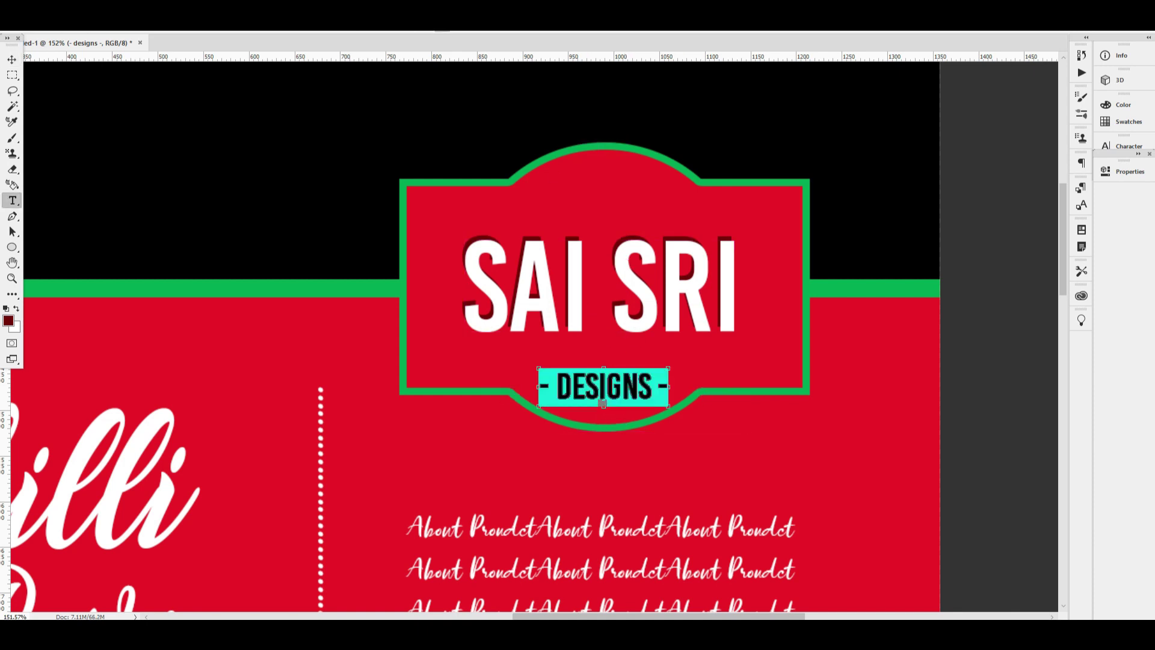
pyautogui.click(507, 27)
pyautogui.click(842, 98)
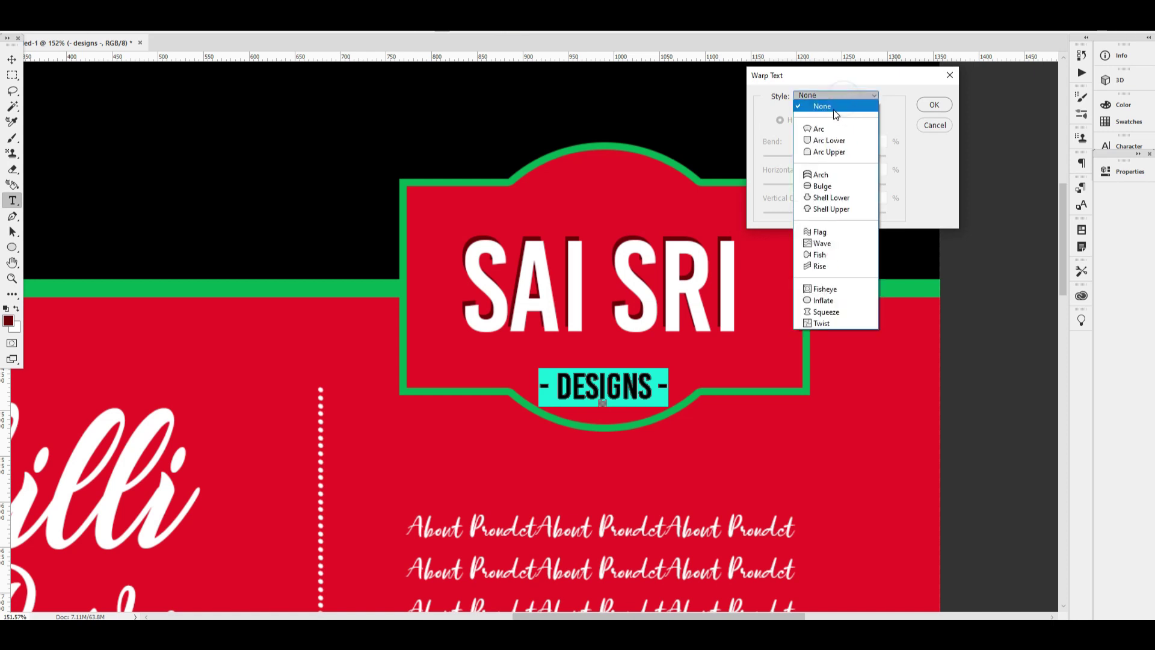
pyautogui.click(841, 116)
pyautogui.moveTo(850, 161); pyautogui.dragTo(804, 160)
pyautogui.press('Return')
pyautogui.hotkey('ctrl', 'Return')
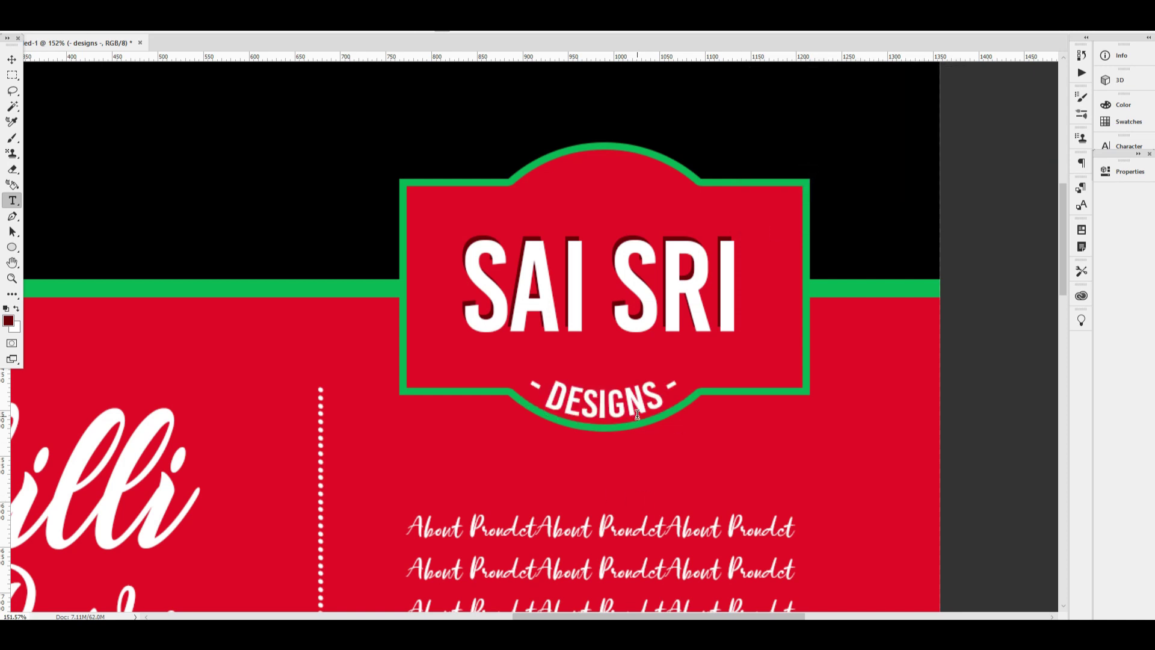
# Step: Move the curved "- DESIGNS -" text up off the green outline and nudge it right to centre it
pyautogui.press('v')
pyautogui.moveTo(635, 409); pyautogui.dragTo(634, 394)
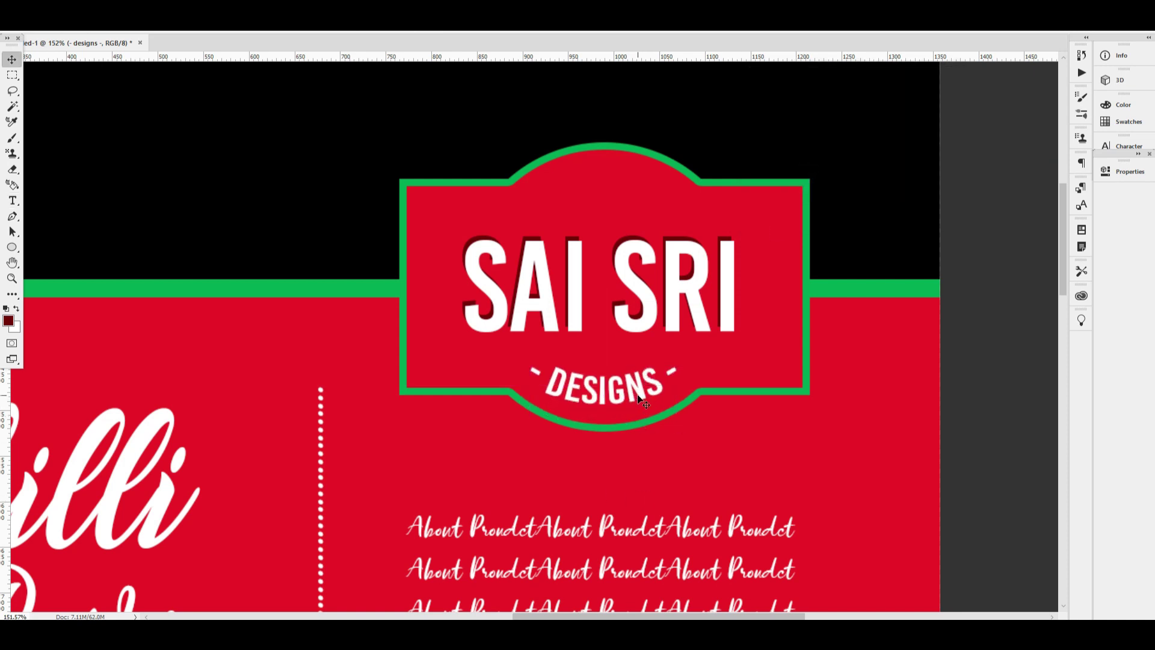
pyautogui.scroll(1, 715, 367)
pyautogui.press('Right')
pyautogui.press('Right')
pyautogui.press('Right')
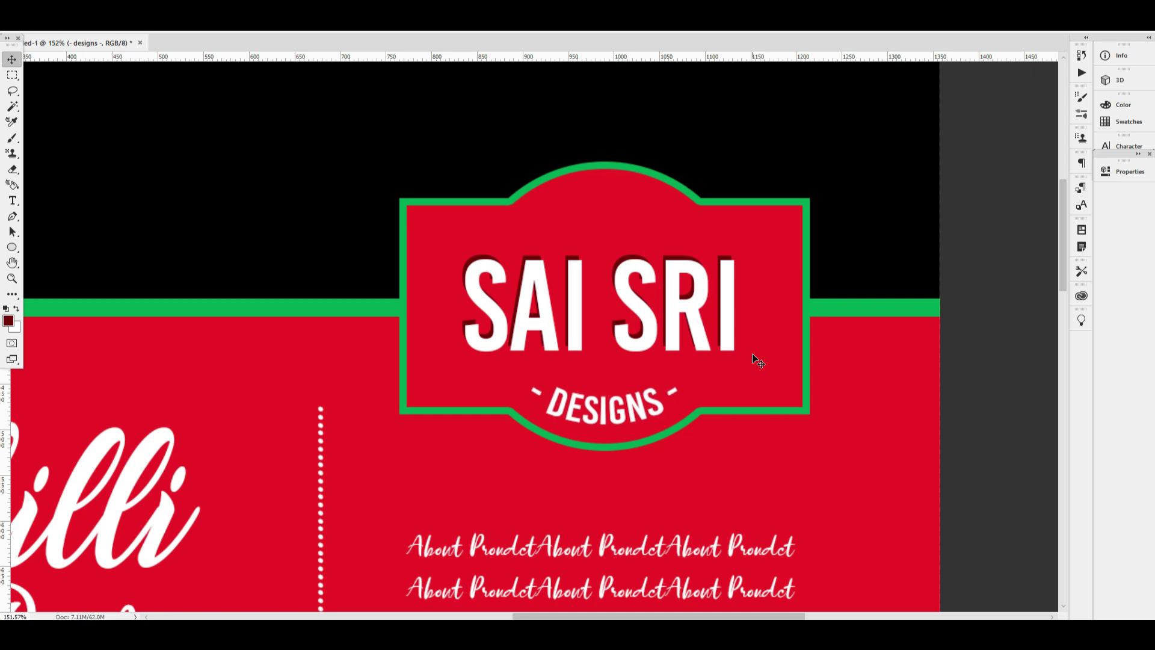
# Step: Paste the white round pencil logo above the brand name and scale it down to fit the label's upper arch
pyautogui.hotkey('ctrl', '1')
pyautogui.press('F7')
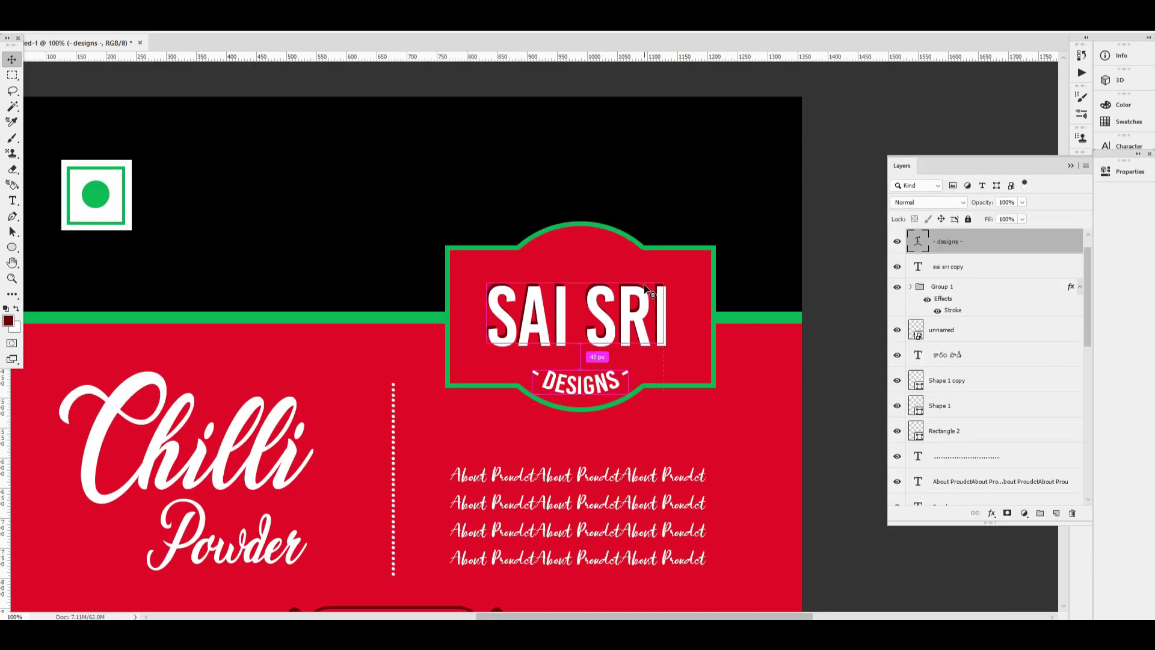
pyautogui.hotkey('ctrl', 'v')
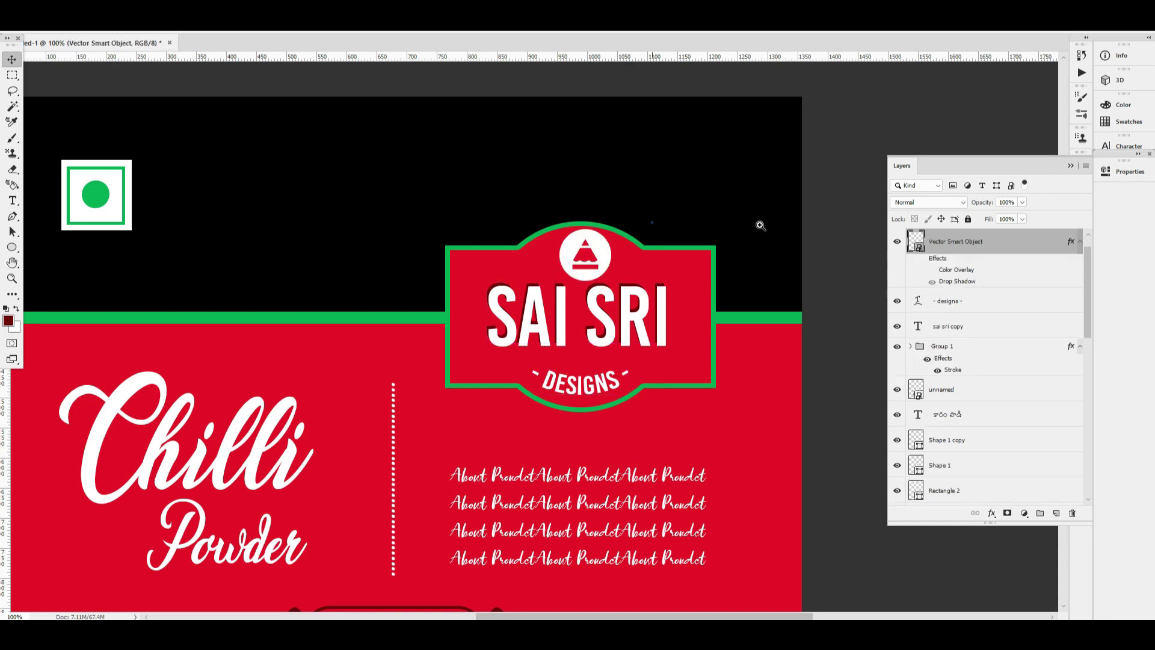
pyautogui.moveTo(652, 223); pyautogui.dragTo(761, 228)
pyautogui.hotkey('ctrl', '1')
pyautogui.hotkey('ctrl', 't')
pyautogui.moveTo(507, 354); pyautogui.dragTo(489, 352)
pyautogui.press('Return')
# Step: Nudge the pencil logo to the centre of the upper arch and enlarge it slightly
pyautogui.hotkey('shift', 'Right')
pyautogui.hotkey('shift', 'Up')
pyautogui.hotkey('shift', 'Down')
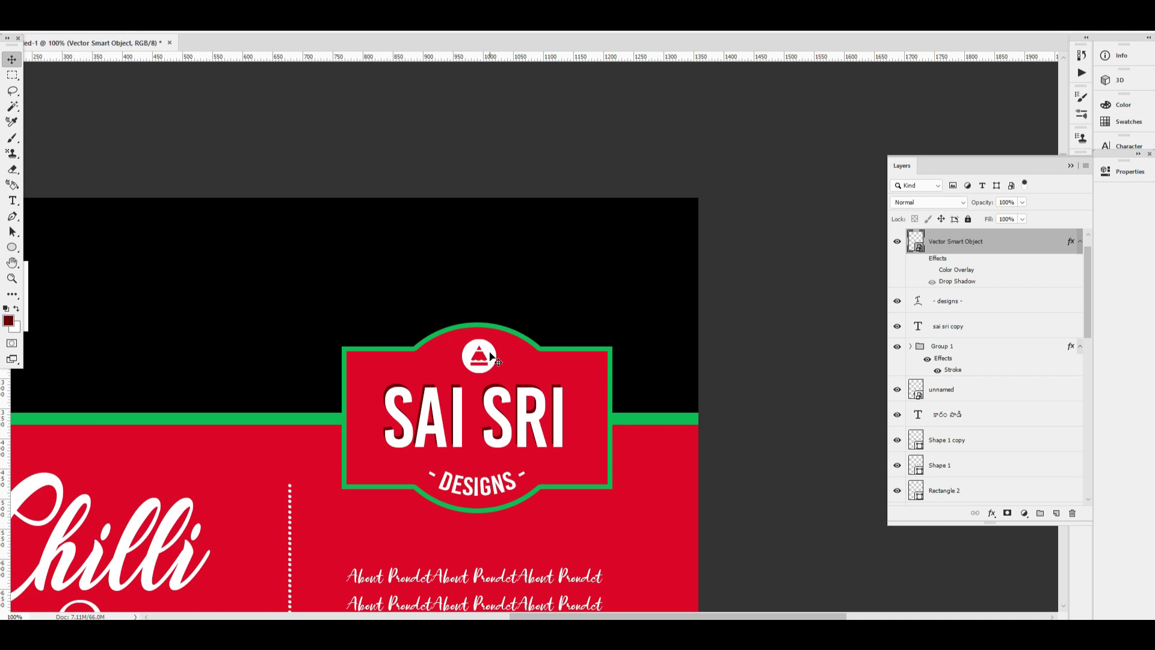
pyautogui.hotkey('ctrl', 't')
pyautogui.moveTo(501, 361); pyautogui.dragTo(507, 367)
pyautogui.press('Return')
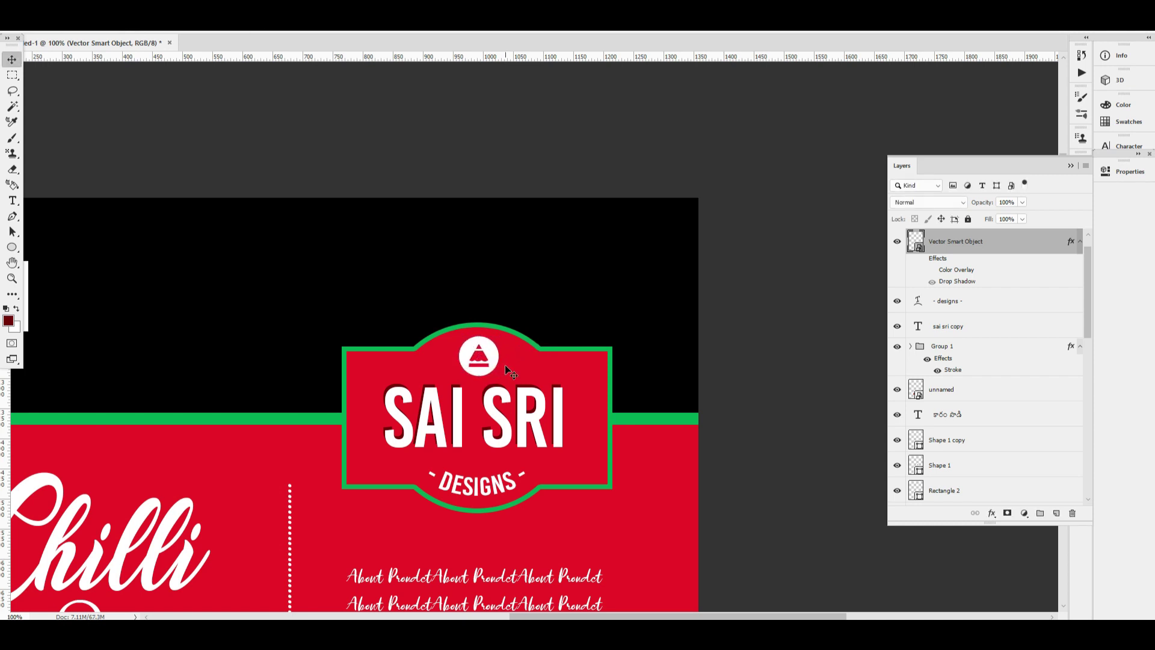
# Step: Dock the floating Layers panel with the Paragraph Styles and Character Styles panels and review the whole packet
pyautogui.hotkey('ctrl', '0')
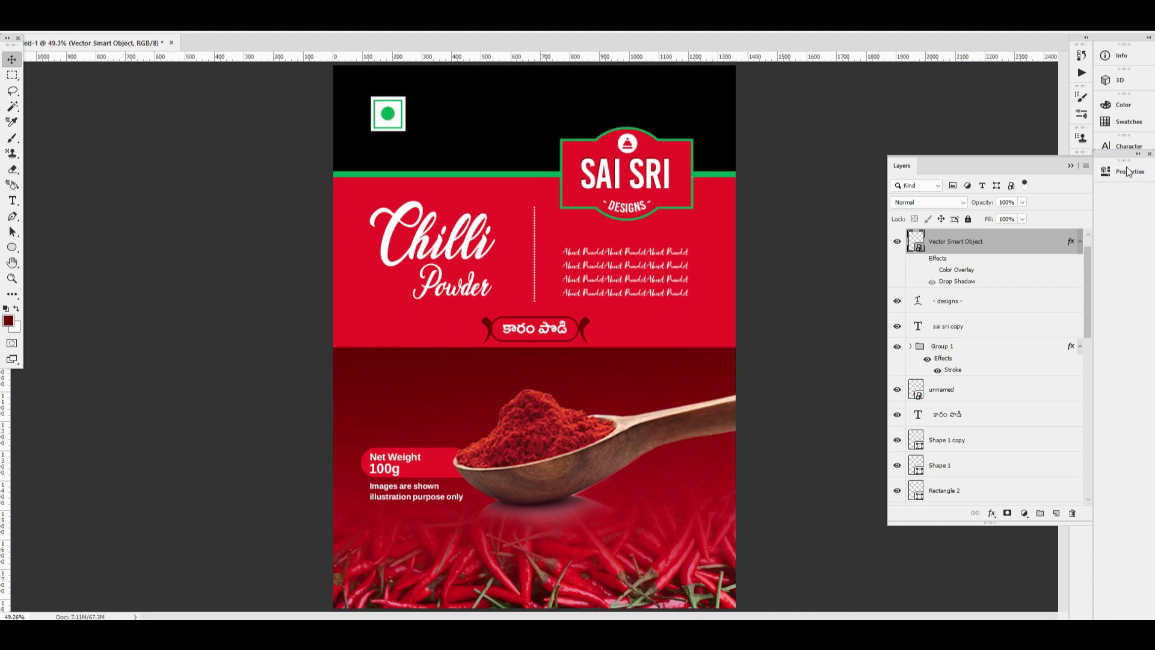
pyautogui.click(1129, 170)
pyautogui.moveTo(1113, 159); pyautogui.dragTo(1108, 188)
pyautogui.moveTo(1037, 174); pyautogui.dragTo(1081, 191)
pyautogui.hotkey('ctrl', '-')
pyautogui.hotkey('ctrl', '0')
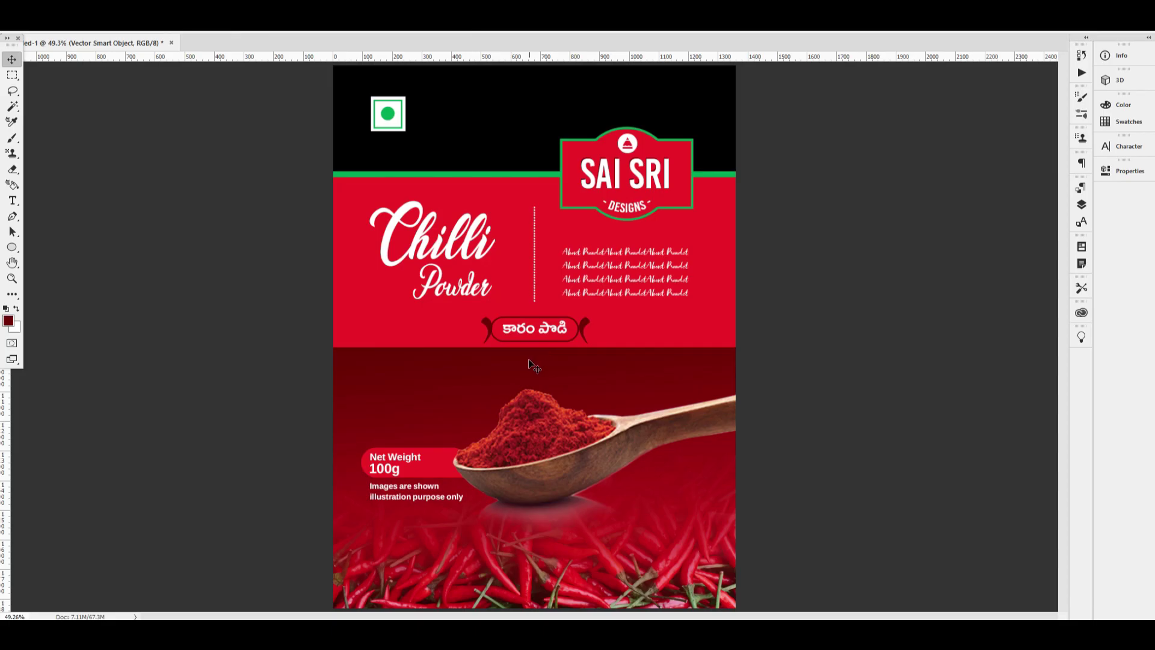
pyautogui.hotkey('ctrl', '-')
pyautogui.hotkey('ctrl', '0')
# Step: Set the Stroke size of the red label group to 20 px and check the thicker outline
pyautogui.click(680, 144)
pyautogui.hotkey('ctrl', '1')
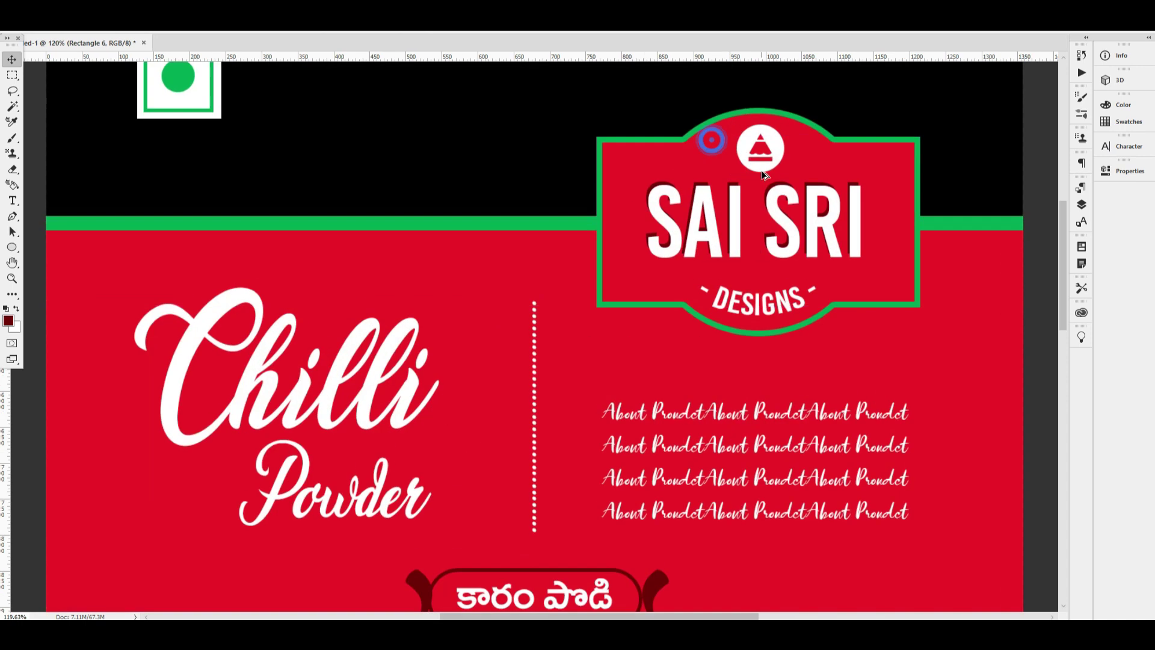
pyautogui.press('F7')
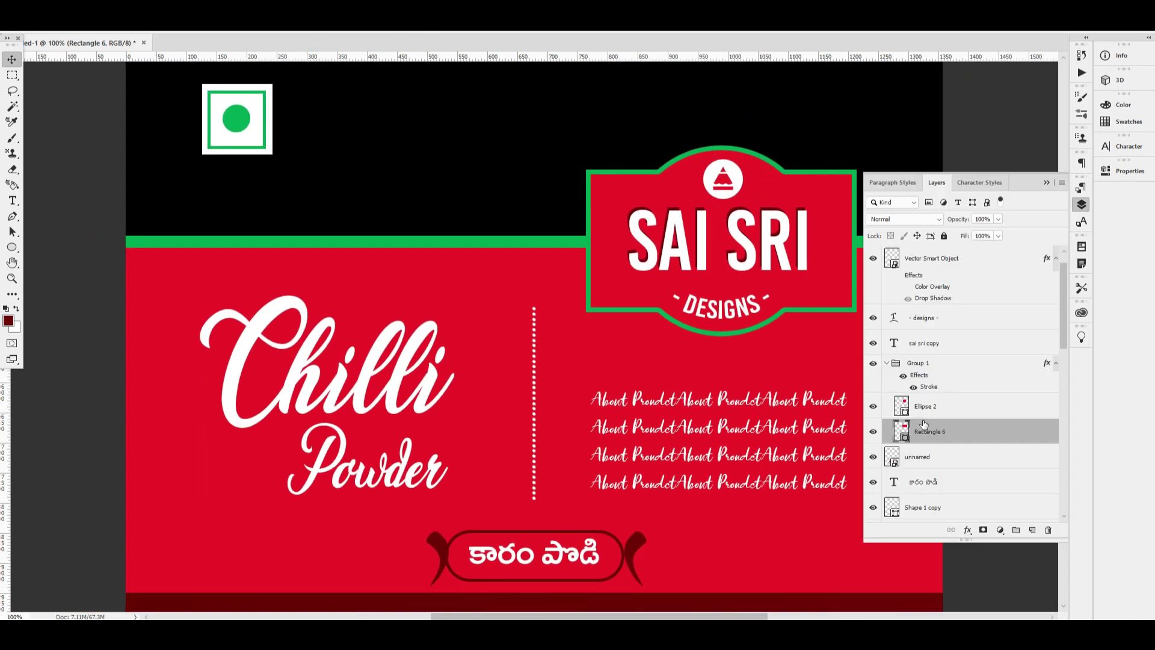
pyautogui.click(949, 363)
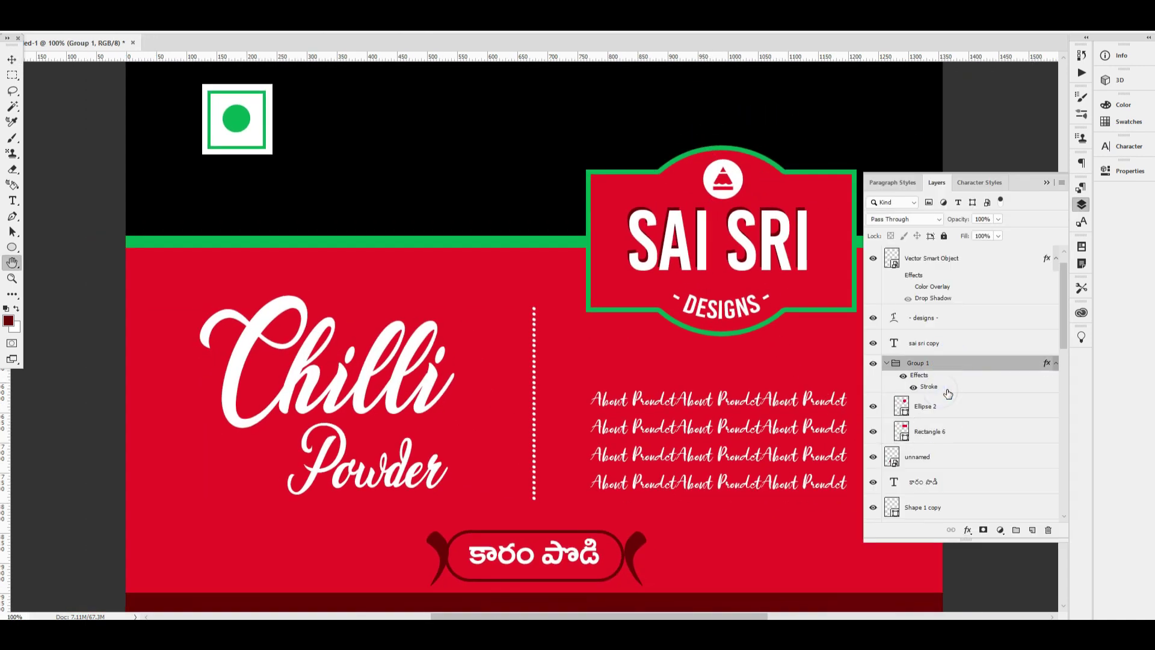
pyautogui.doubleClick(941, 394)
pyautogui.write('20')
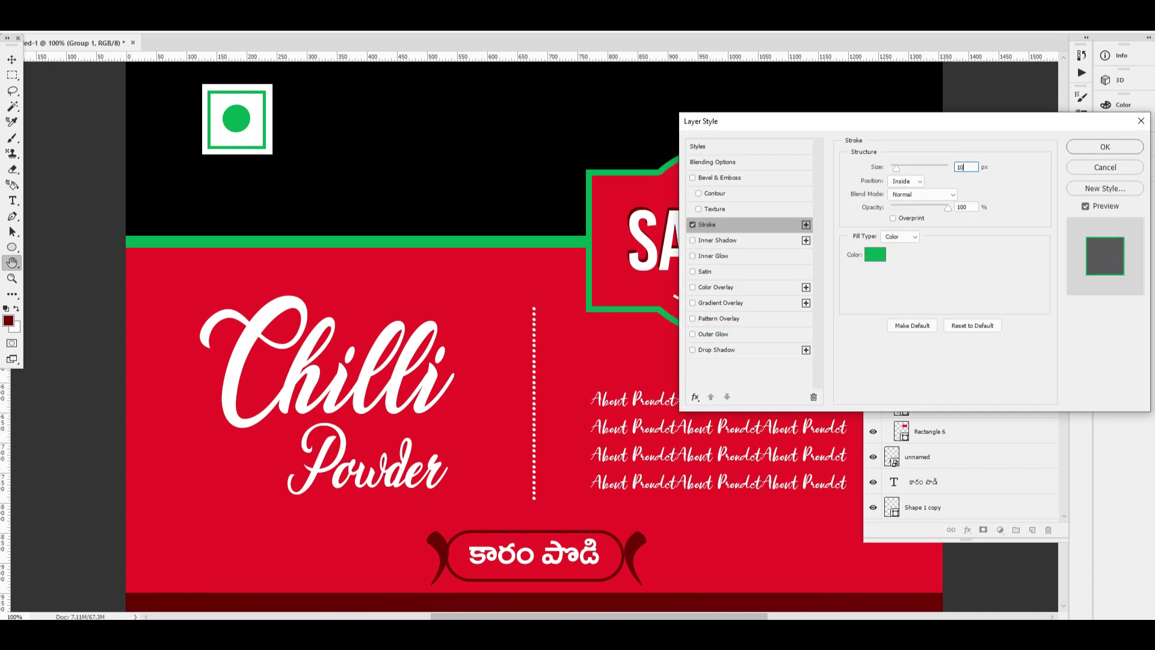
pyautogui.press('Return')
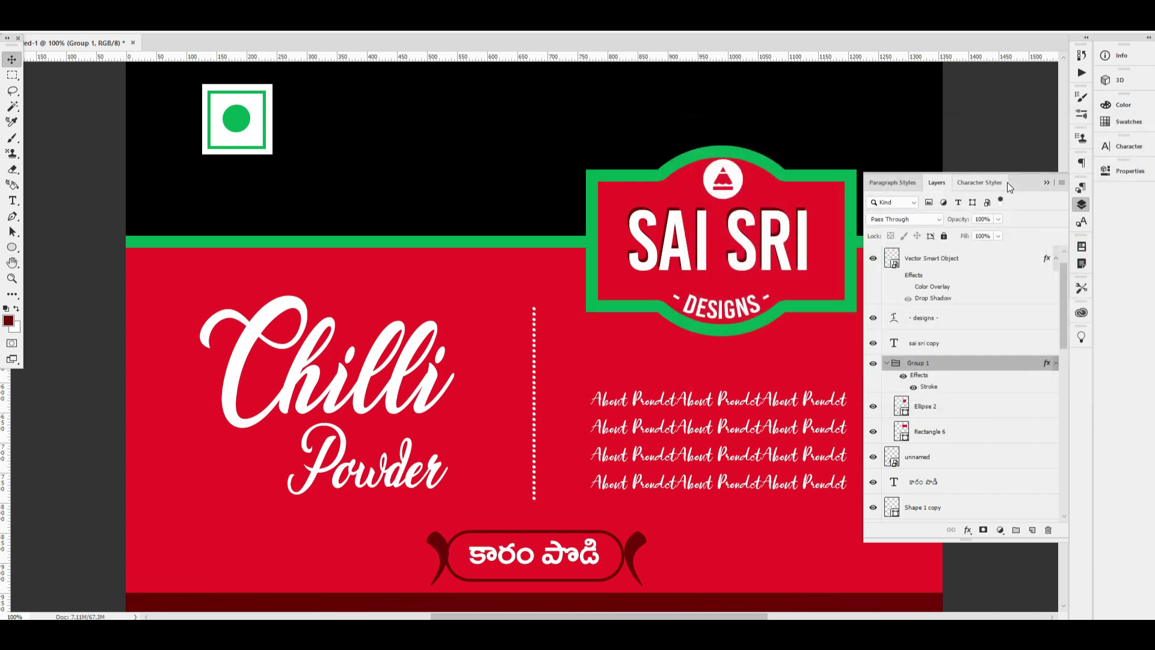
pyautogui.hotkey('ctrl', '0')
pyautogui.moveTo(685, 153); pyautogui.dragTo(647, 202)
pyautogui.hotkey('ctrl', '+')
pyautogui.click(1082, 209)
pyautogui.moveTo(606, 267); pyautogui.dragTo(603, 259)
pyautogui.hotkey('ctrl', 'z')
pyautogui.moveTo(634, 205); pyautogui.dragTo(639, 213)
pyautogui.hotkey('ctrl', 'z')
# Step: Select the SAI SRI text together with its dark red copy and nudge them down slightly in the label
pyautogui.rightClick(640, 179)
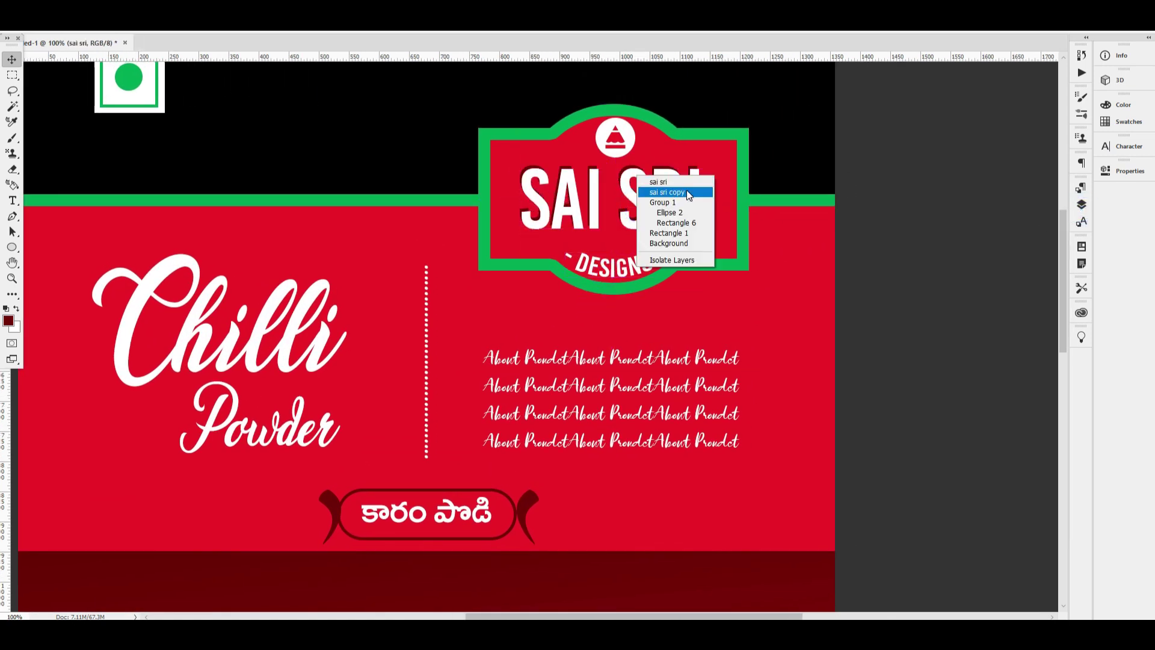
pyautogui.click(652, 207)
pyautogui.hotkey('shift', 'Down')
pyautogui.hotkey('shift', 'Down')
pyautogui.hotkey('shift', 'Up')
pyautogui.hotkey('shift', 'Up')
pyautogui.hotkey('shift', 'Down')
pyautogui.hotkey('shift', 'Down')
pyautogui.hotkey('shift', 'Up')
pyautogui.press('Down')
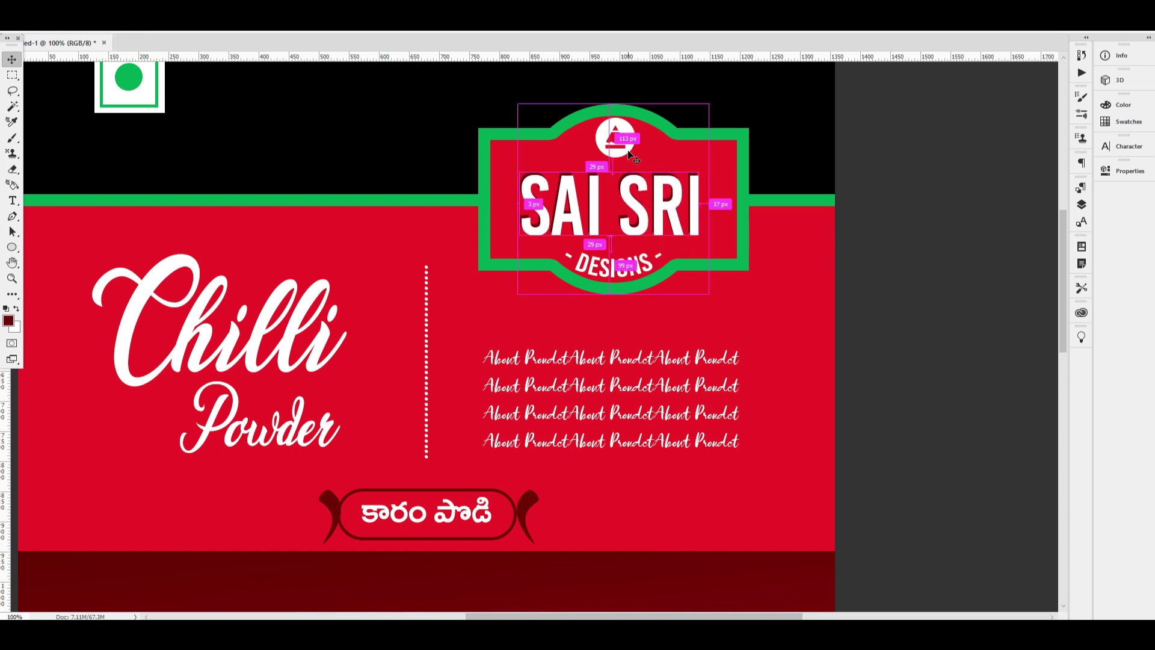
# Step: Nudge the pencil logo down closer to the brand name, clear of the green outline, and view the whole packet
pyautogui.keyDown('ctrl'); pyautogui.click(625, 151); pyautogui.keyUp('ctrl')
pyautogui.press('Up')
pyautogui.press('Up')
pyautogui.press('Up')
pyautogui.press('Up')
pyautogui.press('Up')
pyautogui.press('Up')
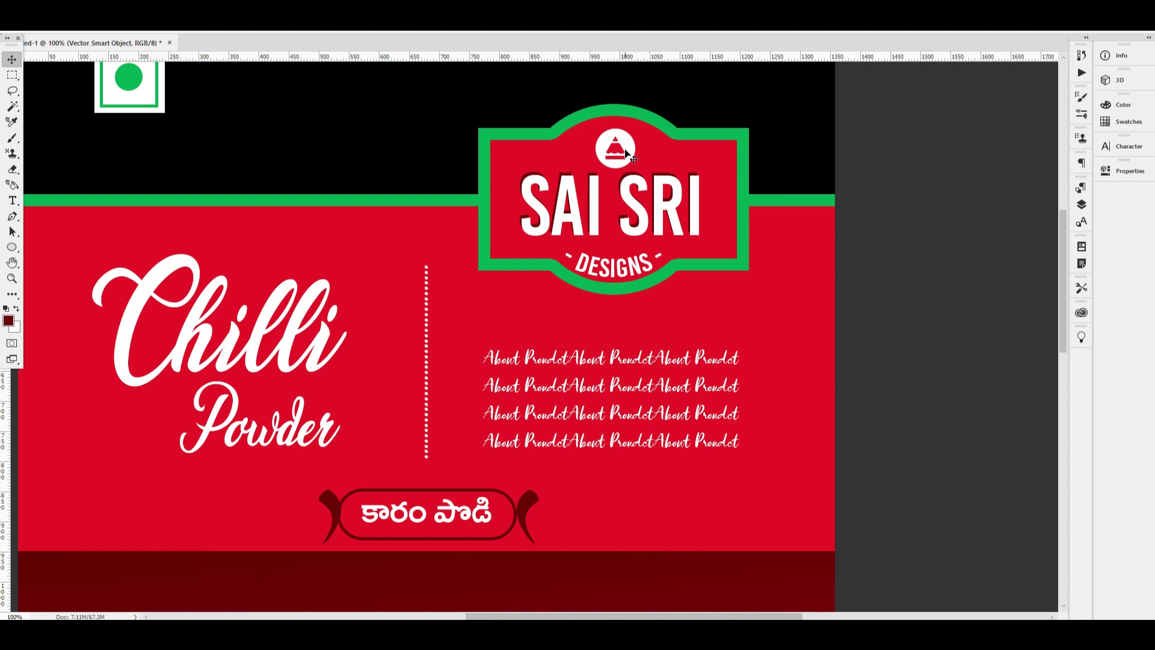
pyautogui.hotkey('ctrl', '0')
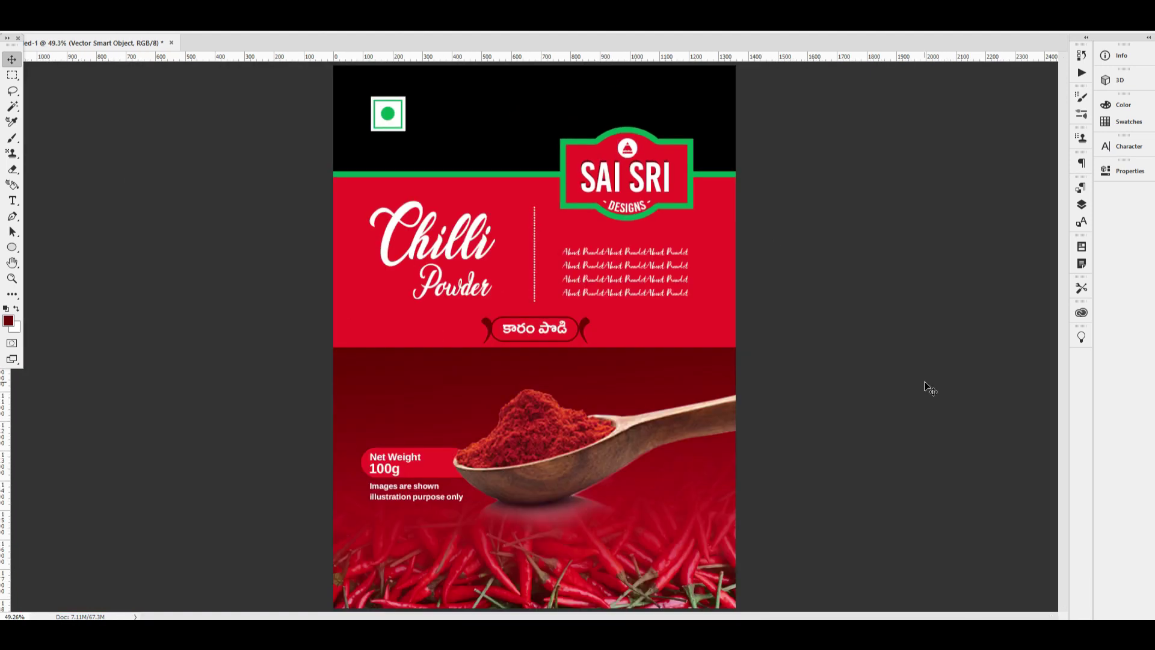